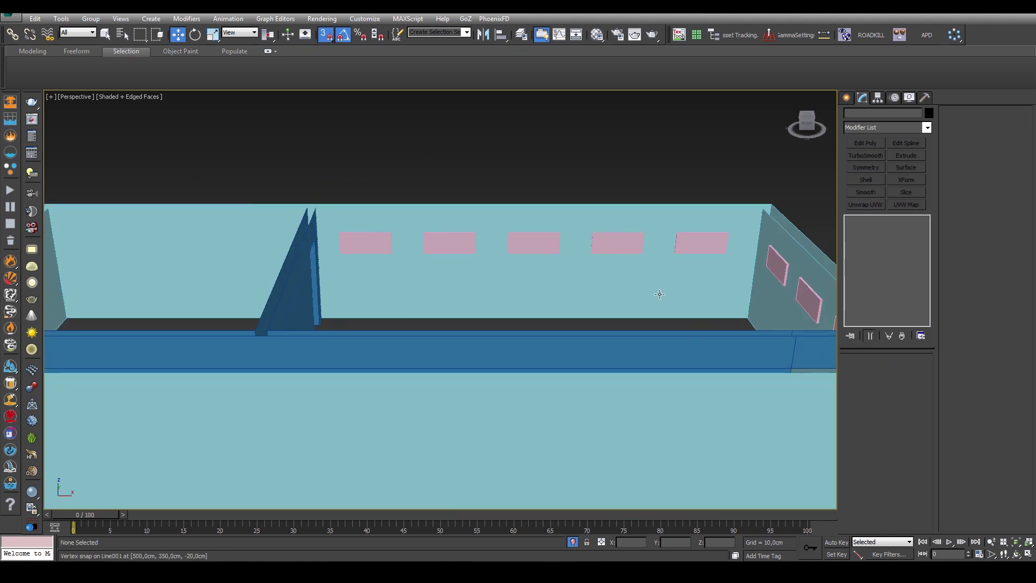
Pan along the brick wall and orbit to a high oblique view of it.
middle_click_drag(424, 270, 424, 198)
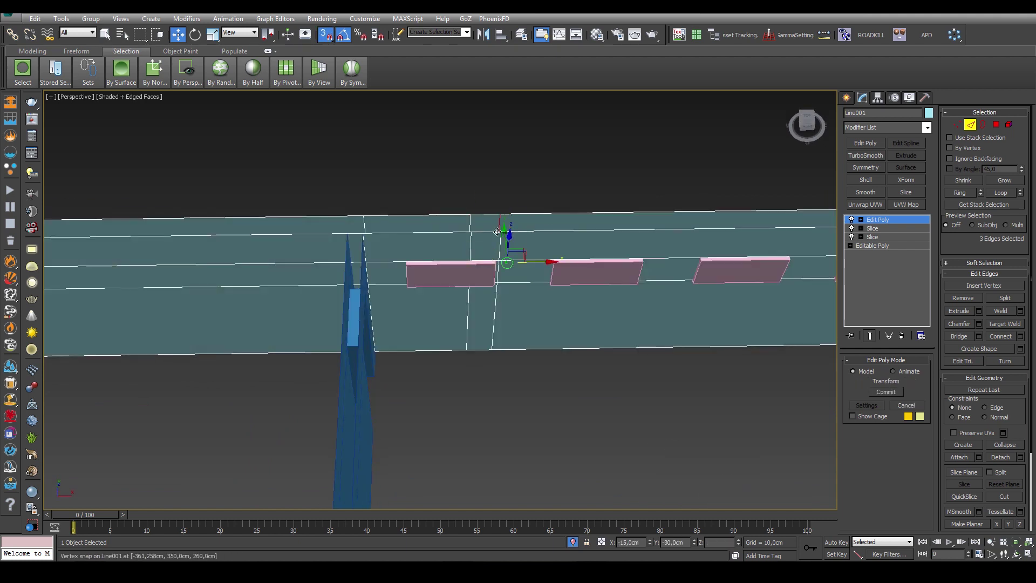
middle_click_drag(470, 223, 542, 278, "alt")
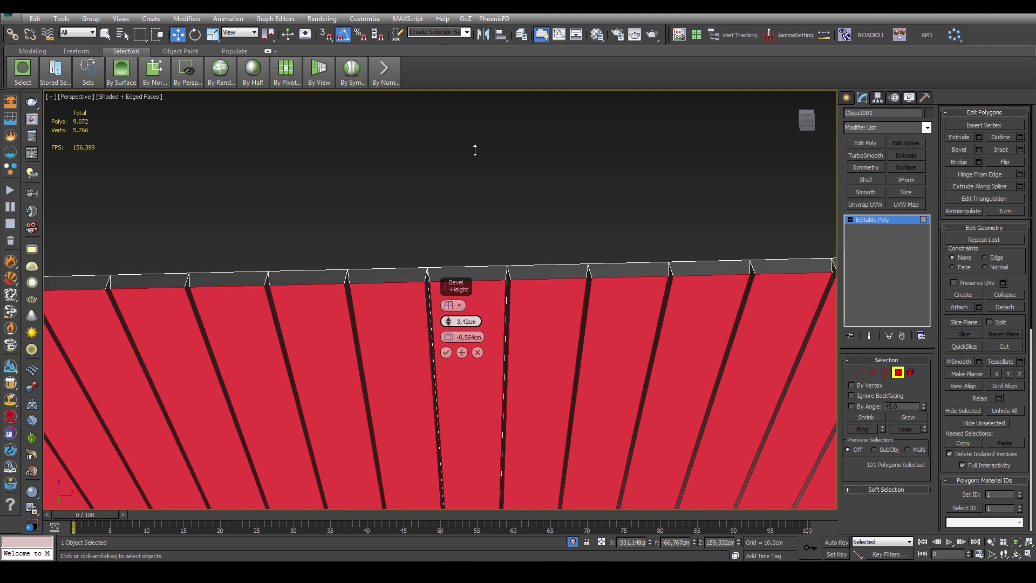
Raise the plank bevel height, hide edged faces, and orbit around the grooved boards.
left_click_drag(474, 150, 474, 157)
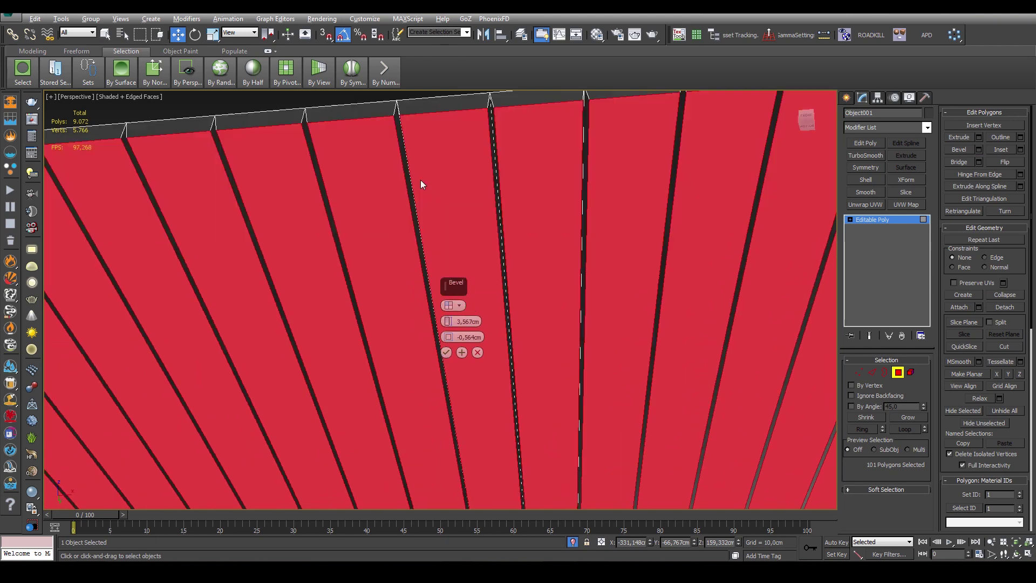
key("F4")
middle_click_drag(419, 180, 407, 261)
scroll(364, 265, "up", 3)
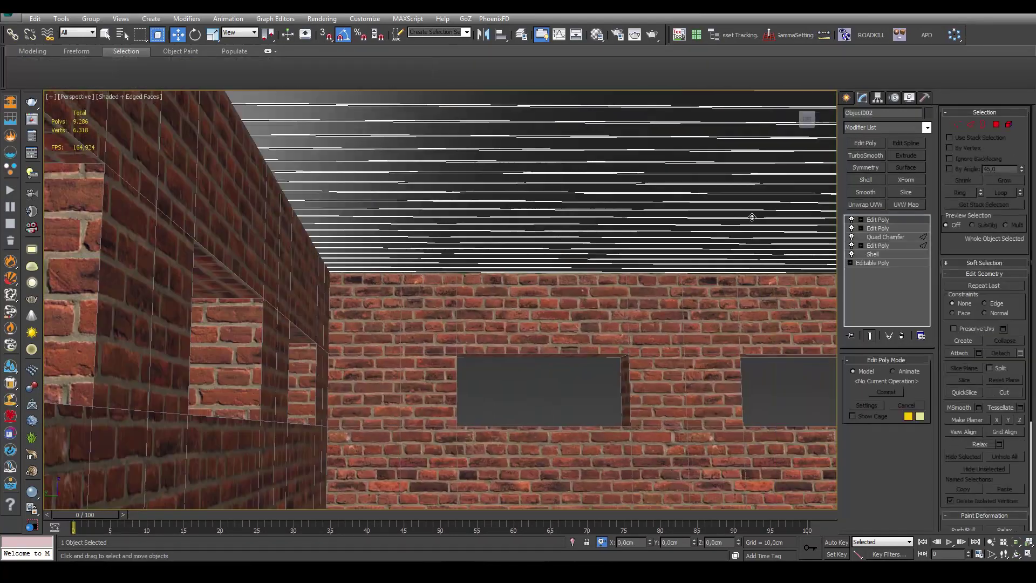
Draw a new Box beam on the wall and orbit to view it from the side.
left_click(845, 98)
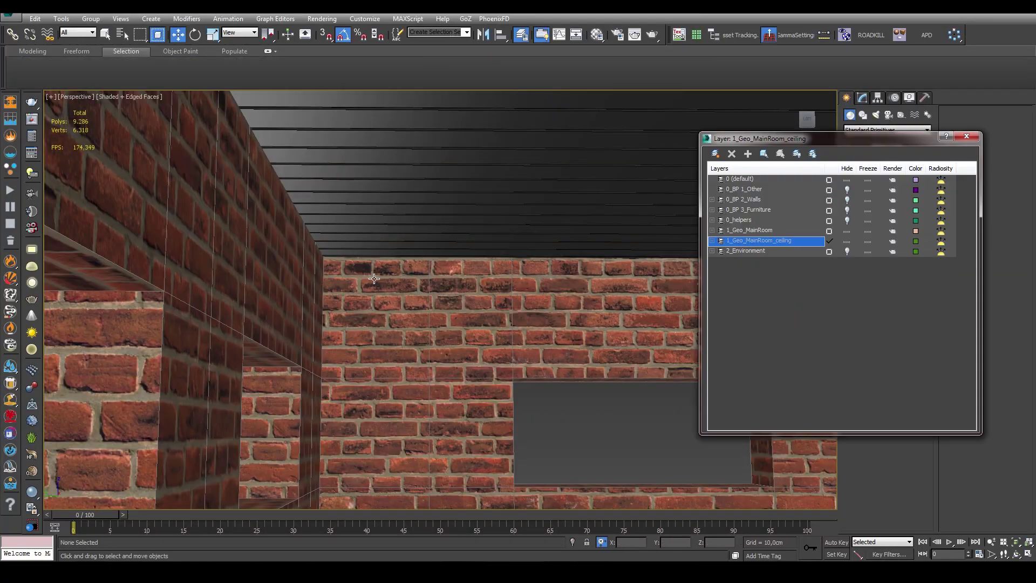
left_click_drag(373, 279, 434, 290)
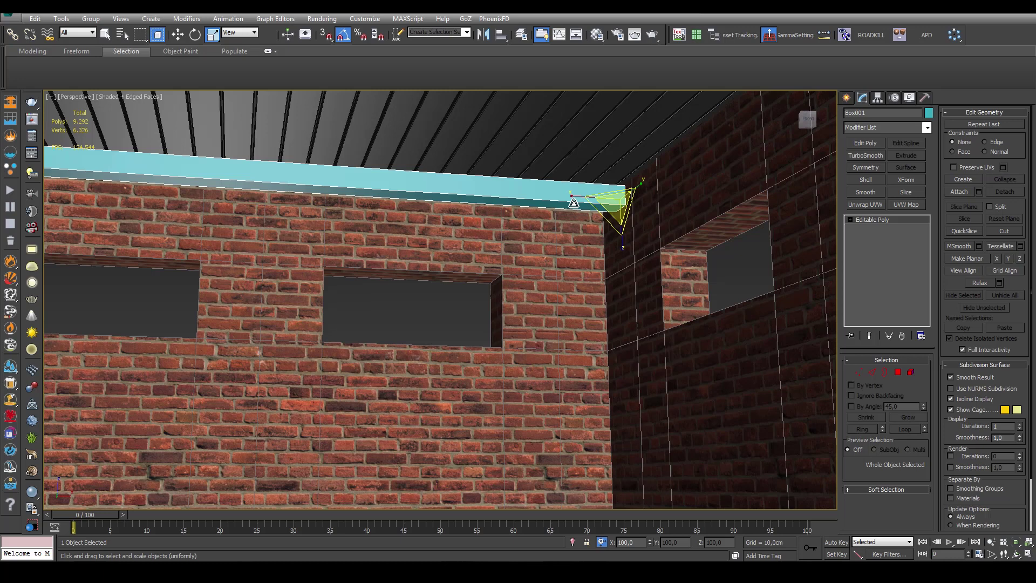
middle_click_drag(574, 202, 437, 231, "alt")
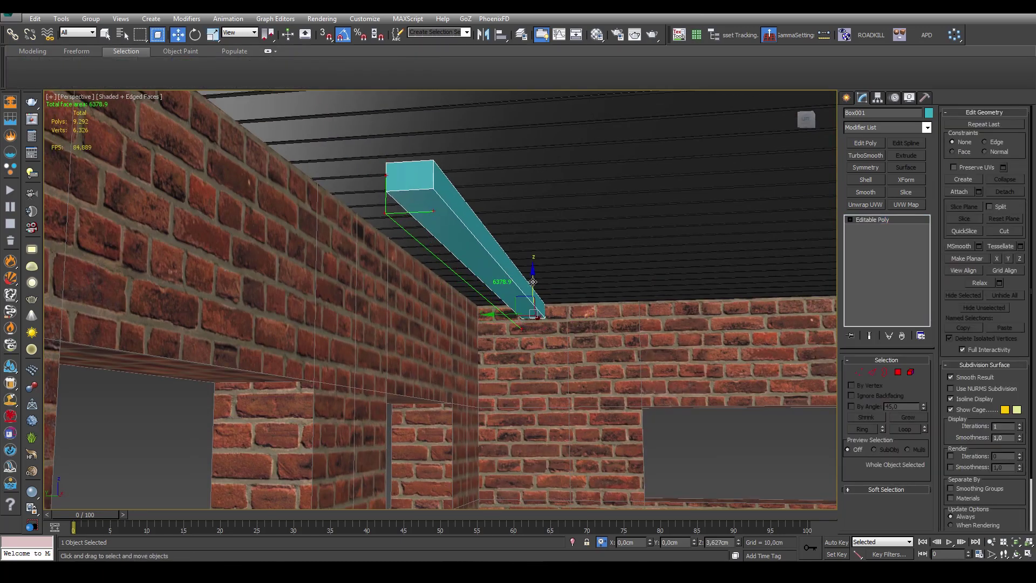
mouse_move(532, 282)
middle_mouse_down("alt")
mouse_move(432, 259)
mouse_move(415, 241)
middle_mouse_up("alt")
Select the beam's faces in polygon mode and add a Quad Chamfer modifier.
key("4")
left_click(410, 275)
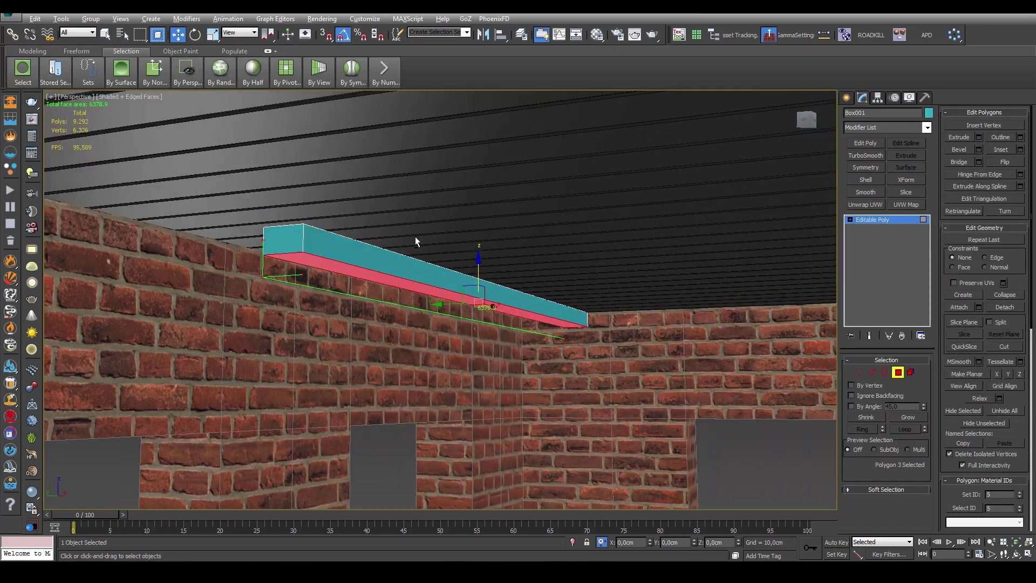
key("4")
left_click(480, 270)
mouse_move(480, 270)
middle_mouse_down("alt")
mouse_move(463, 297)
mouse_move(485, 254)
middle_mouse_up("alt")
left_click(927, 127)
left_click(904, 430)
In top view, select the beam's long faces and set the connecting edge loops to 59.
middle_click_drag(628, 271, 569, 333, "alt")
scroll(593, 302, "up", 5)
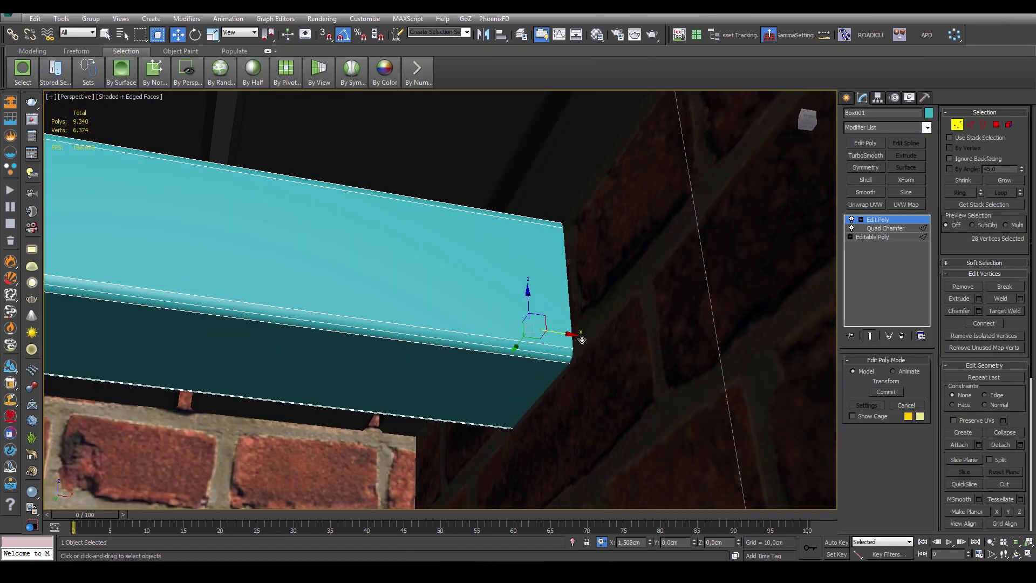
scroll(582, 339, "down", 5)
key("t")
scroll(464, 324, "up", 5)
key("4")
left_click_drag(593, 458, 464, 374)
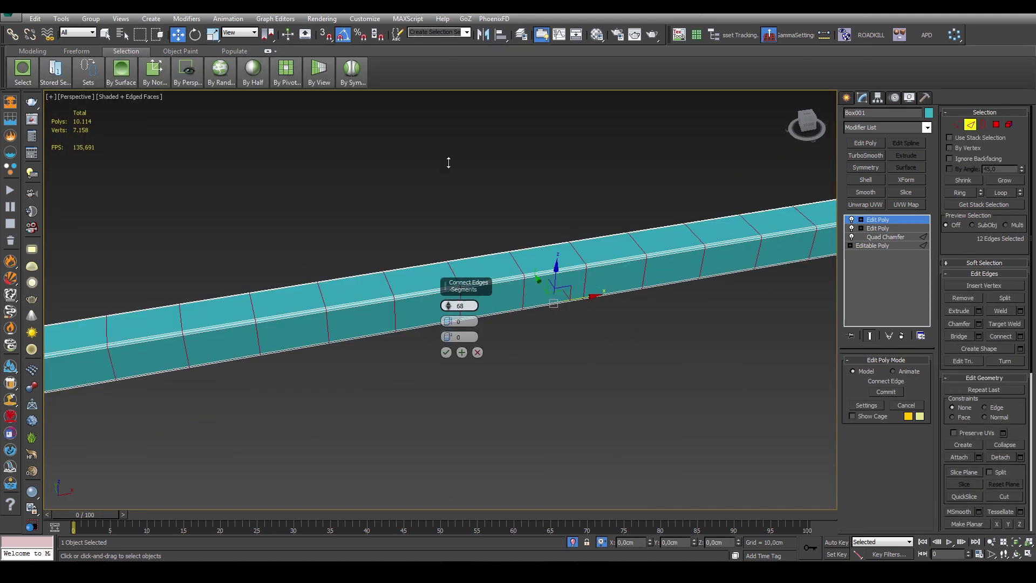
left_click_drag(448, 162, 472, 205)
scroll(472, 205, "down", 8)
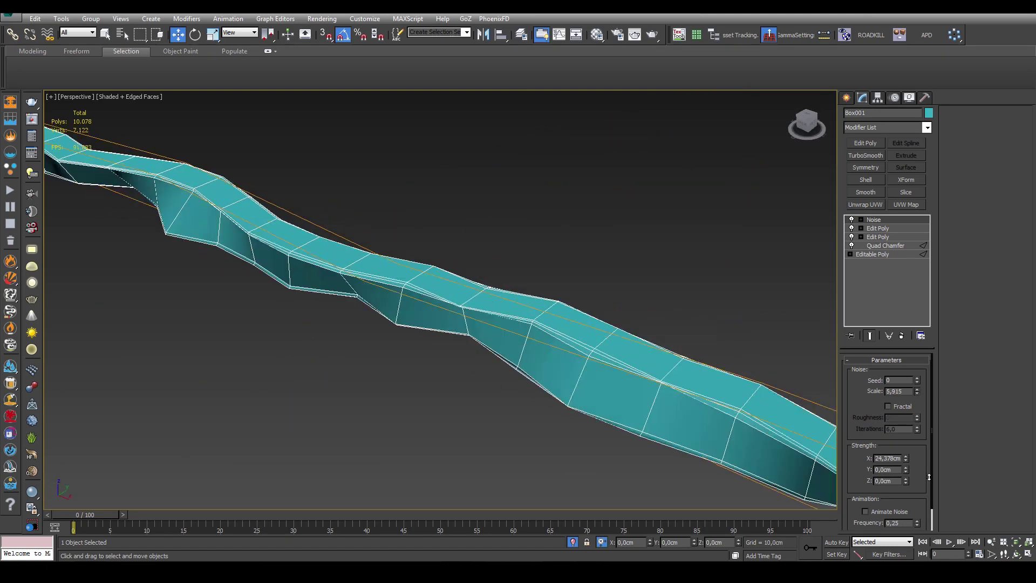
Reset the Noise strength and scale values, deselect the beam, and toggle edged faces.
right_click(916, 391)
right_click(905, 457)
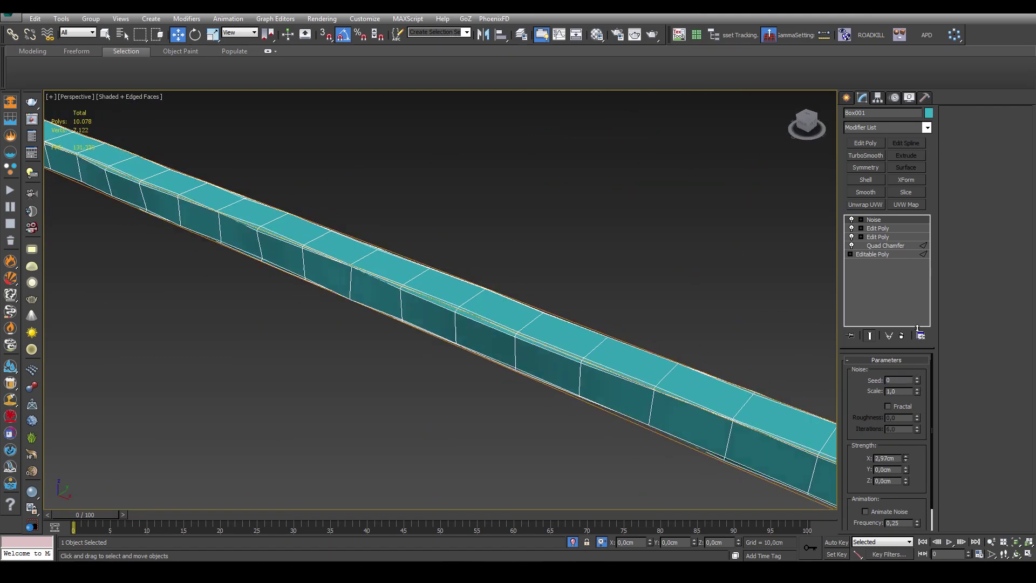
left_click(399, 250)
middle_click_drag(400, 250, 339, 308, "alt")
key("F4")
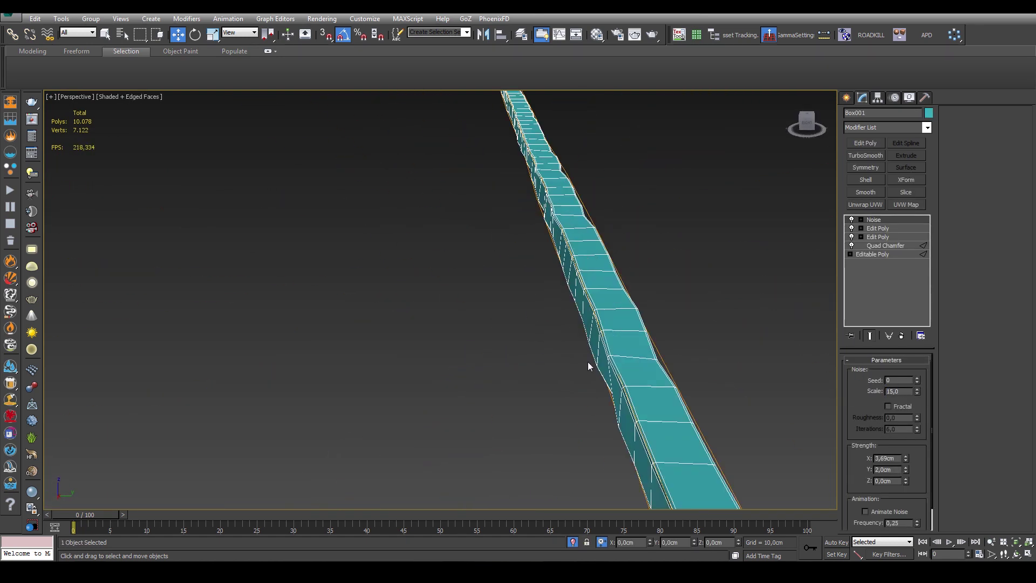
middle_click_drag(588, 364, 621, 321, "alt")
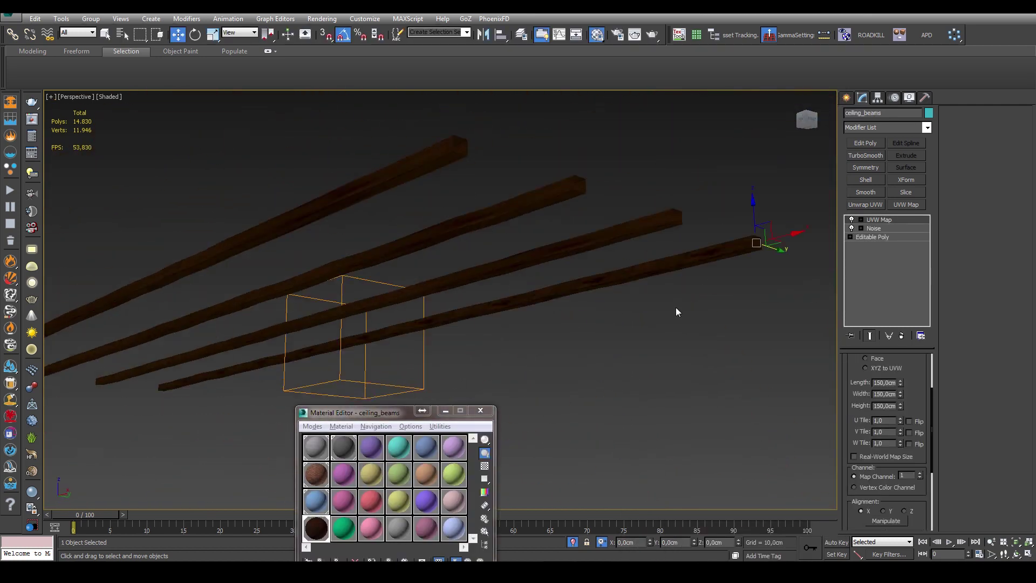
Zoom in on one end of a ceiling beam.
scroll(675, 307, "up", 5)
middle_click_drag(675, 307, 504, 307)
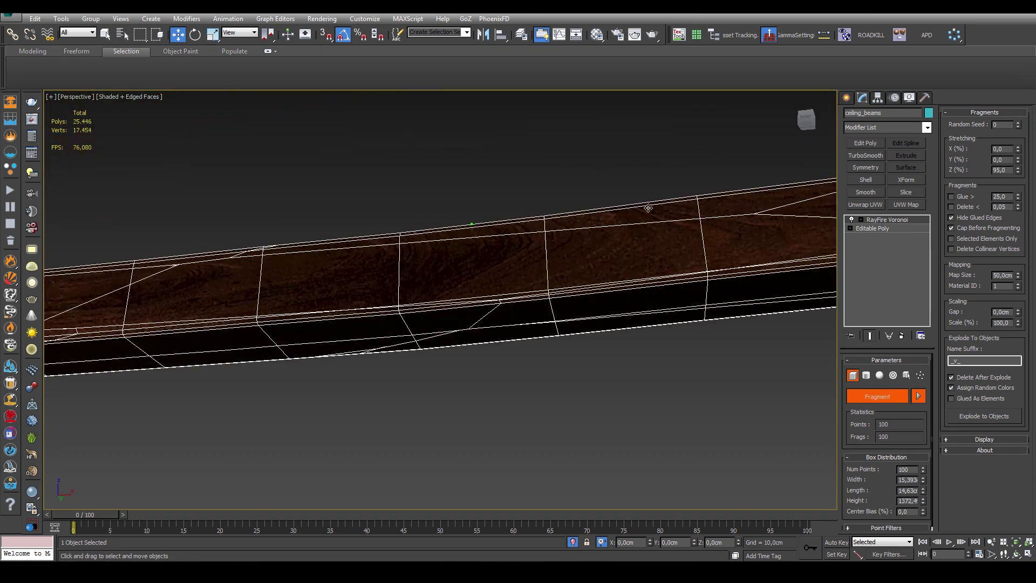
Lower Voronoi Z stretching to 95%, turn off Glue, and select the beam fragments.
left_click(1017, 173)
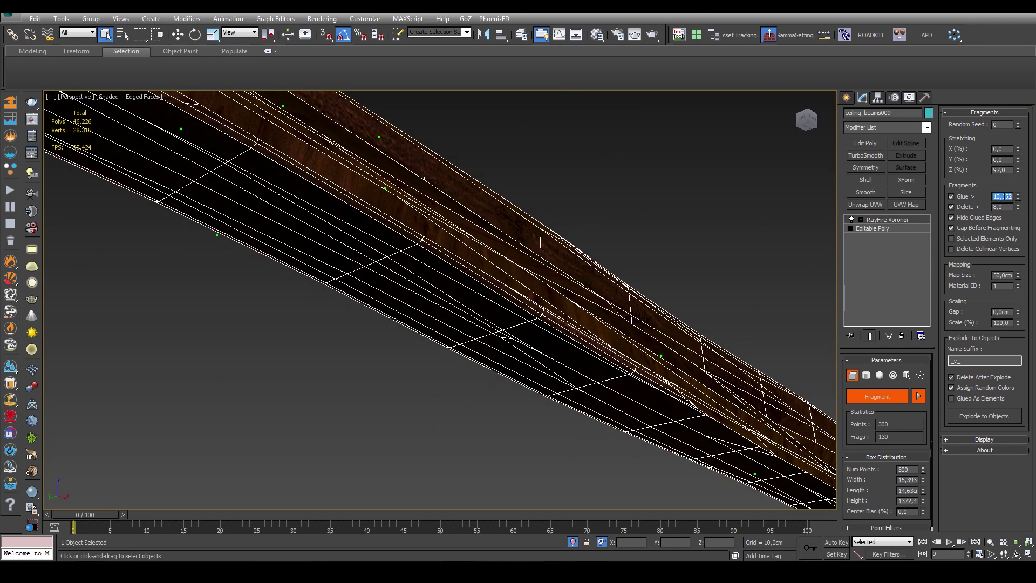
left_click(951, 197)
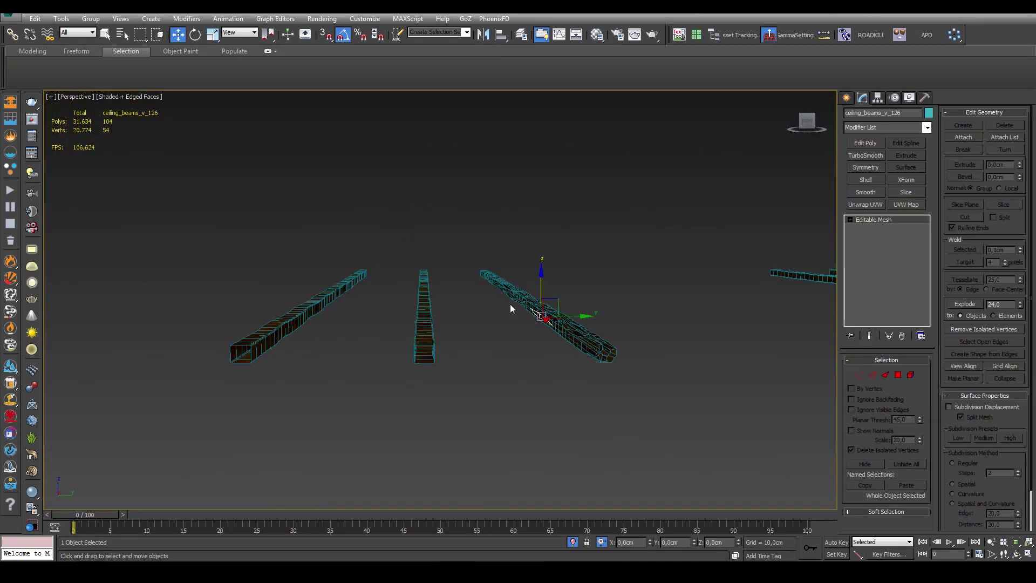
left_click(270, 35)
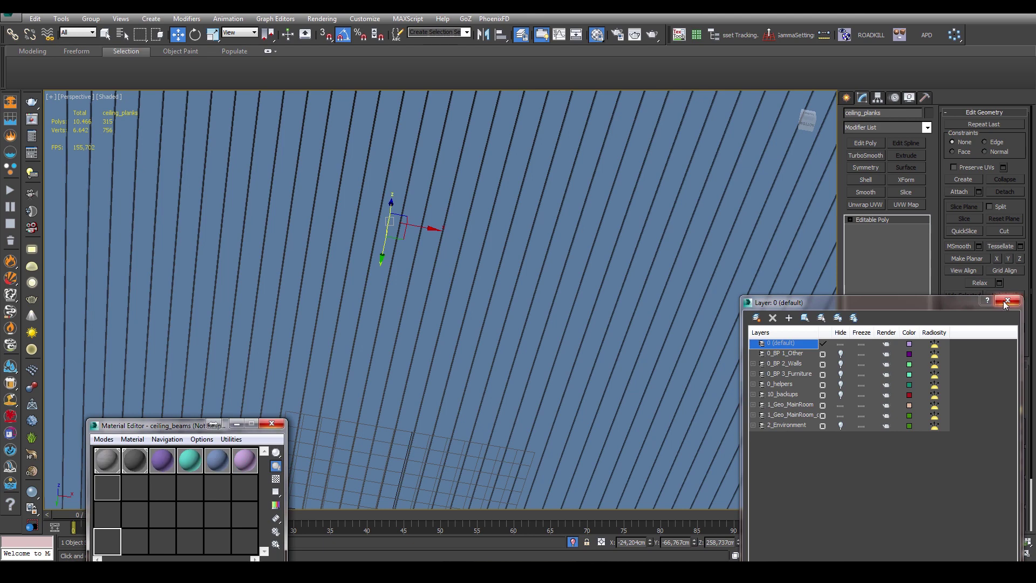
Close the Layer Manager and show the planks' UVW mapping settings.
left_click(1006, 300)
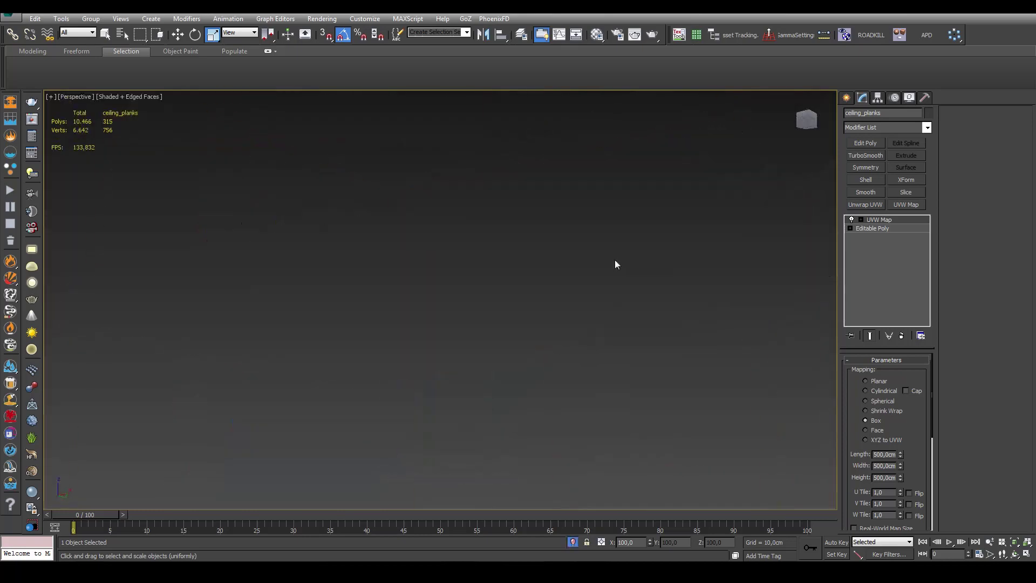
left_click(873, 221)
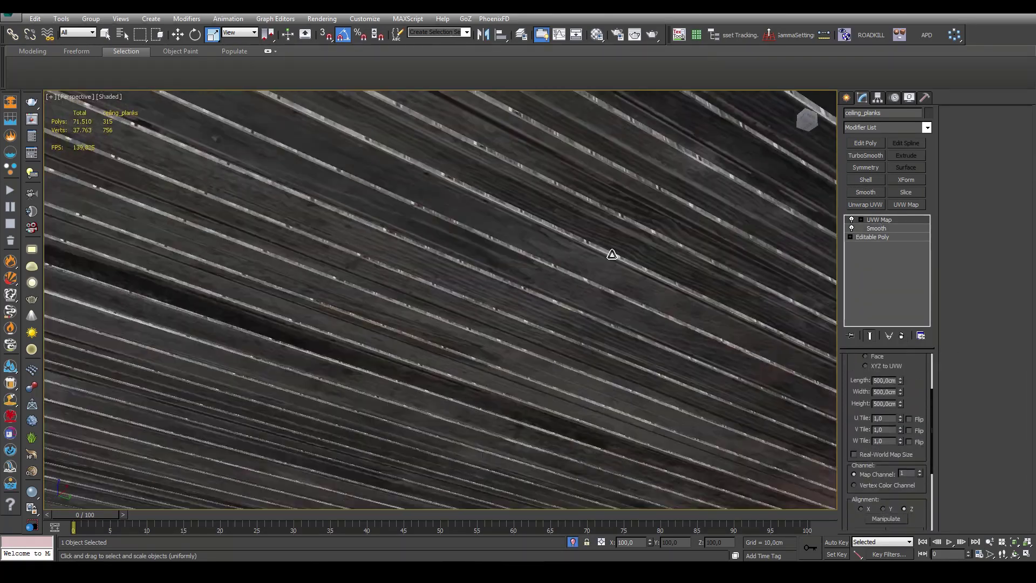
right_click(582, 342)
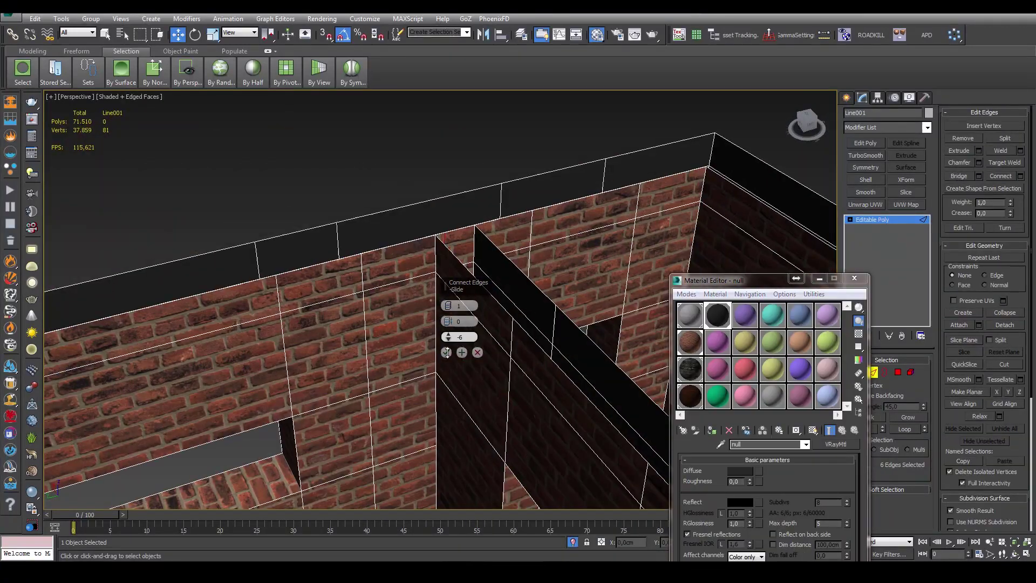
Confirm the edge connection on the wall.
left_click(446, 352)
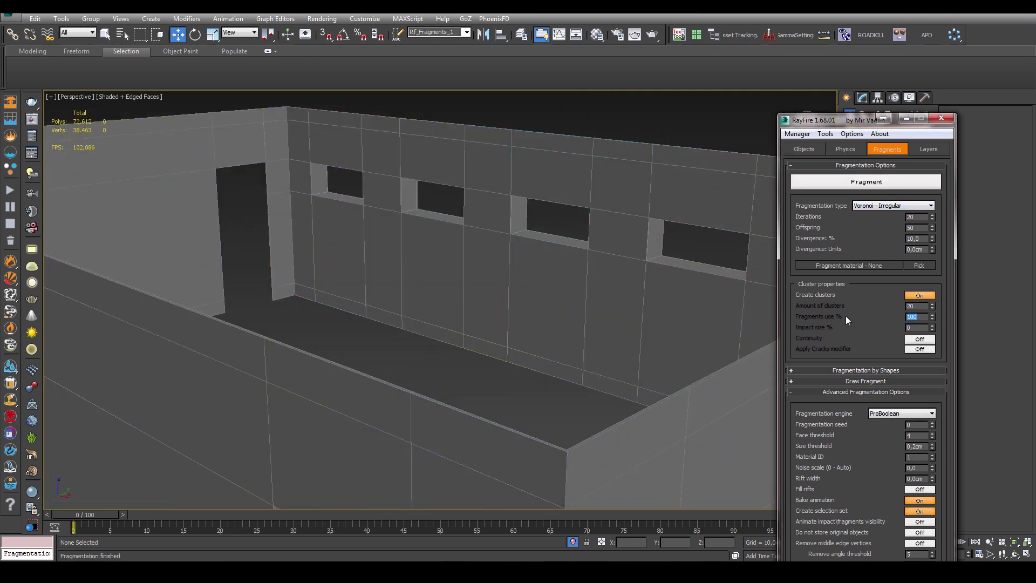
Fragment the building walls into Voronoi pieces, keeping copies of the fragments.
left_click(824, 180)
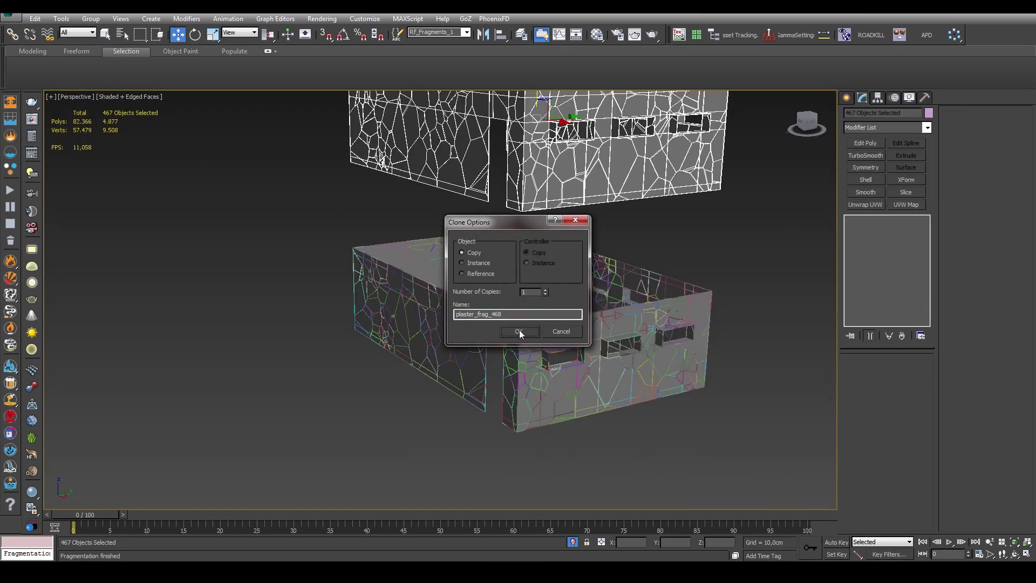
left_click(519, 332)
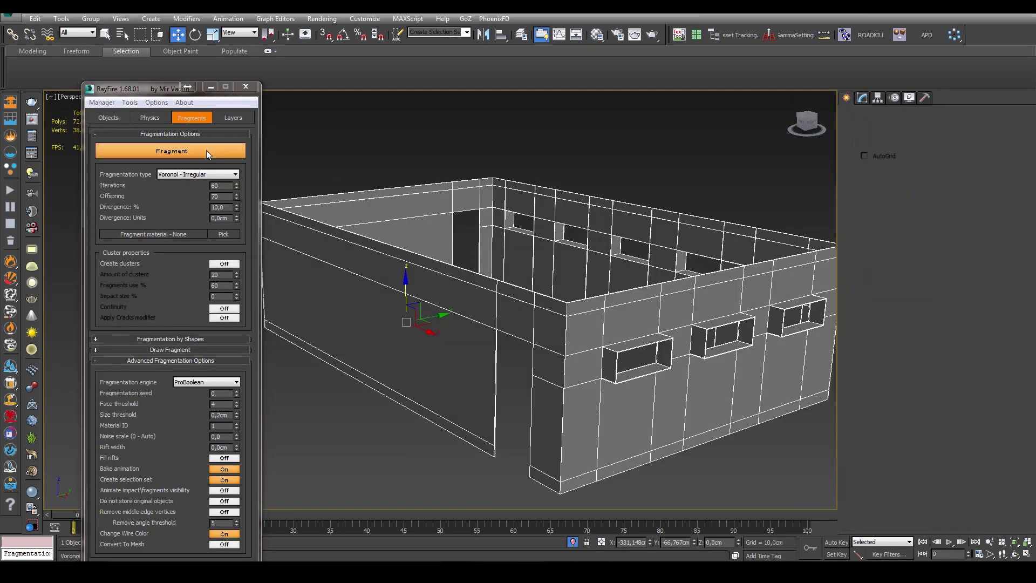
left_click(209, 154)
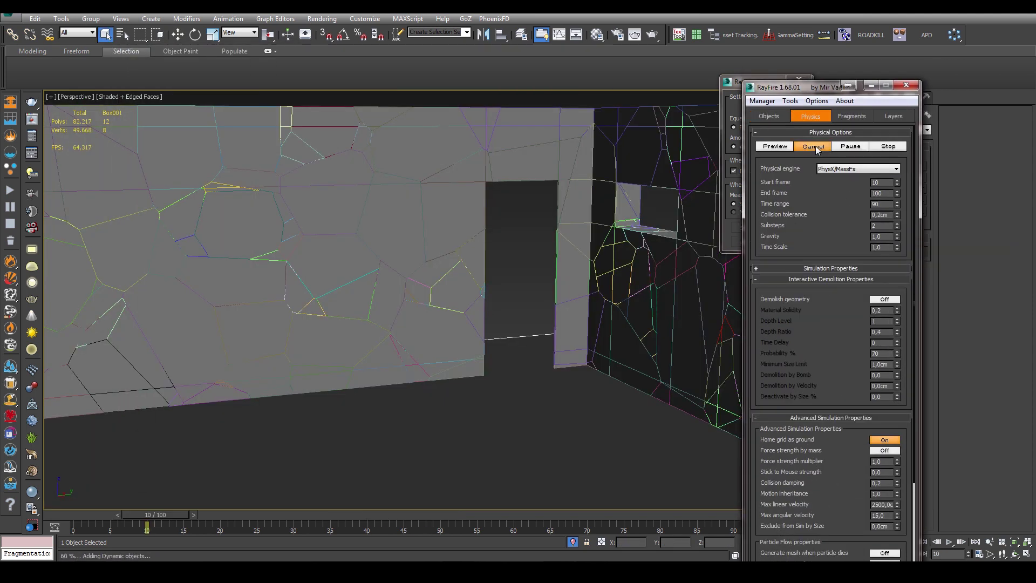
Run and stop the wall collapse simulation, then re-fragment the selected wall pieces.
left_click(812, 146)
left_click(814, 145)
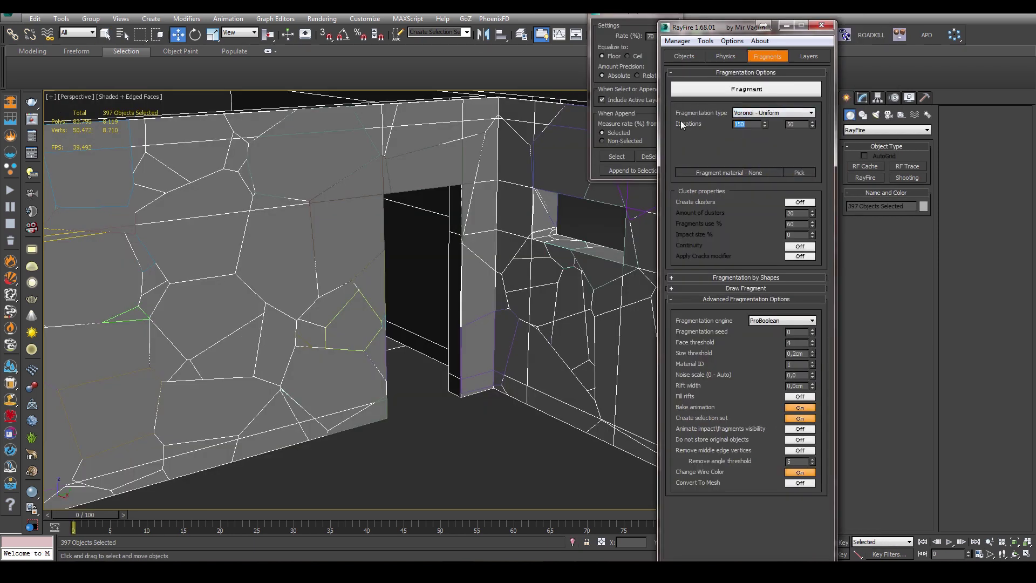
left_click(747, 89)
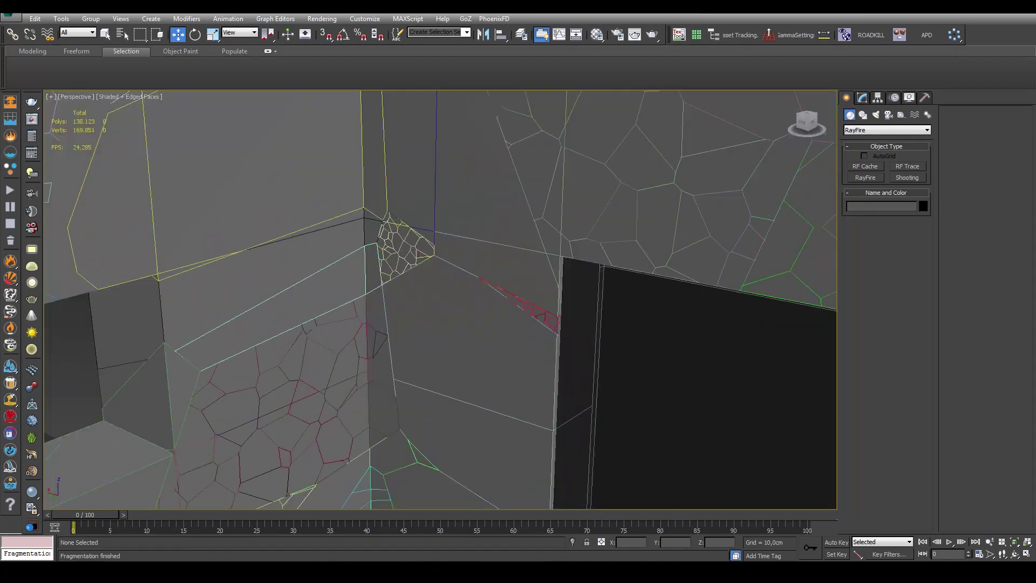
left_click(907, 123)
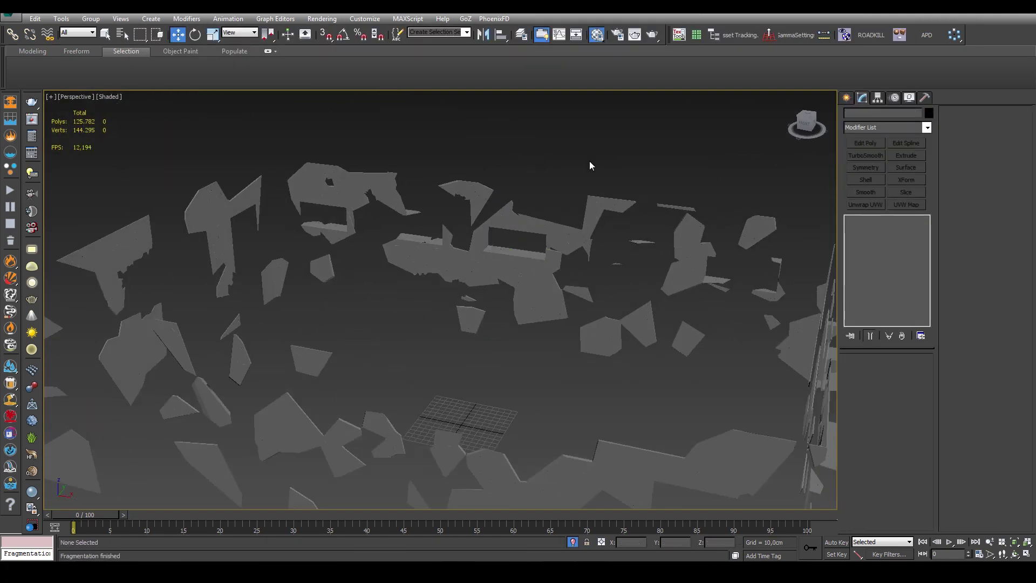
Bring up the wall_plaster material for editing its 500 cm box mapping.
key("m")
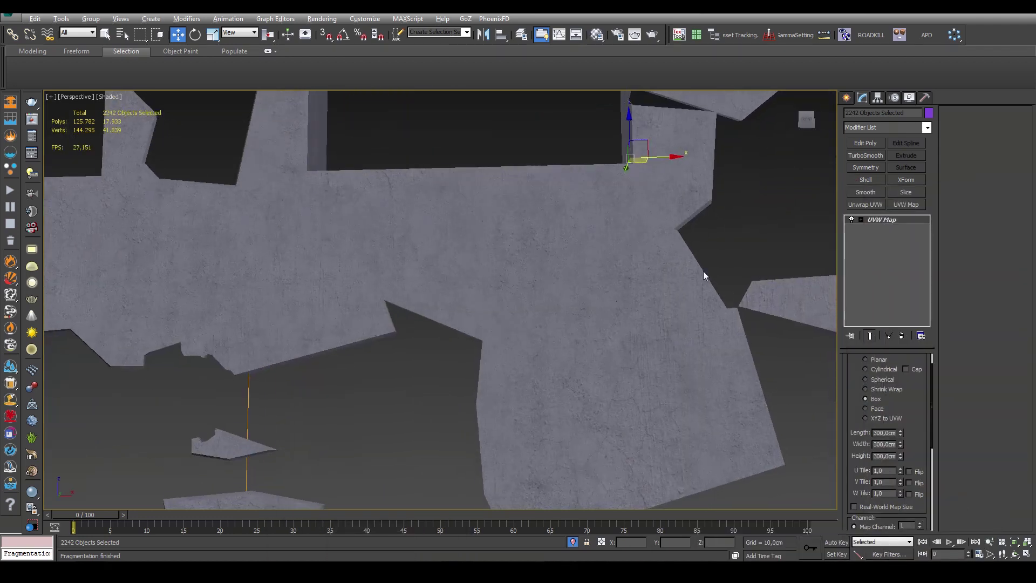
scroll(703, 275, "down", 5)
scroll(678, 363, "up", 5)
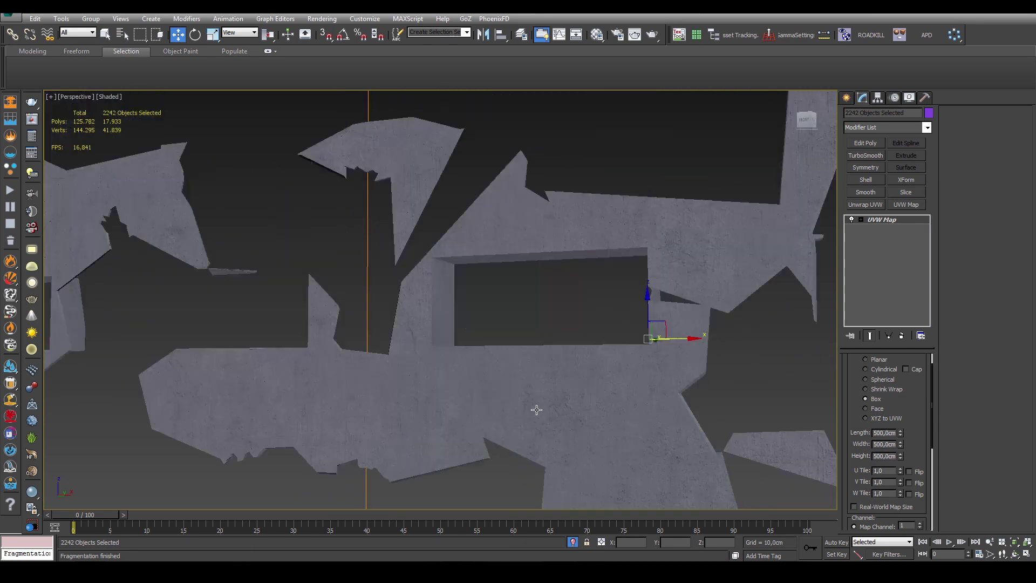
Orbit out over the fragmented walls, show edged faces, and open the layer list.
middle_click_drag(485, 291, 517, 280, "alt")
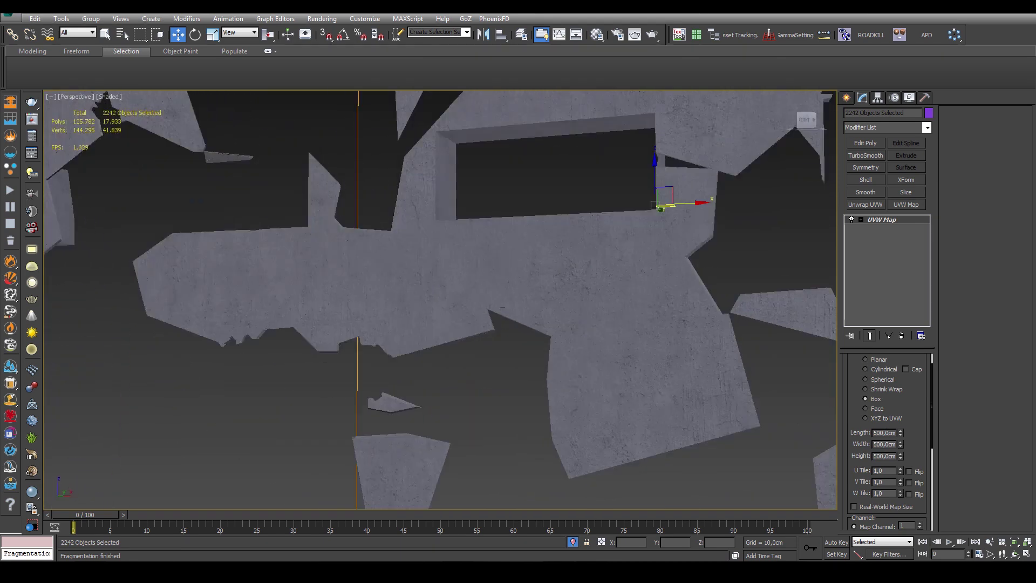
scroll(668, 249, "down", 6)
mouse_move(668, 249)
middle_mouse_down("alt")
mouse_move(613, 172)
mouse_move(647, 232)
middle_mouse_up("alt")
key("F4")
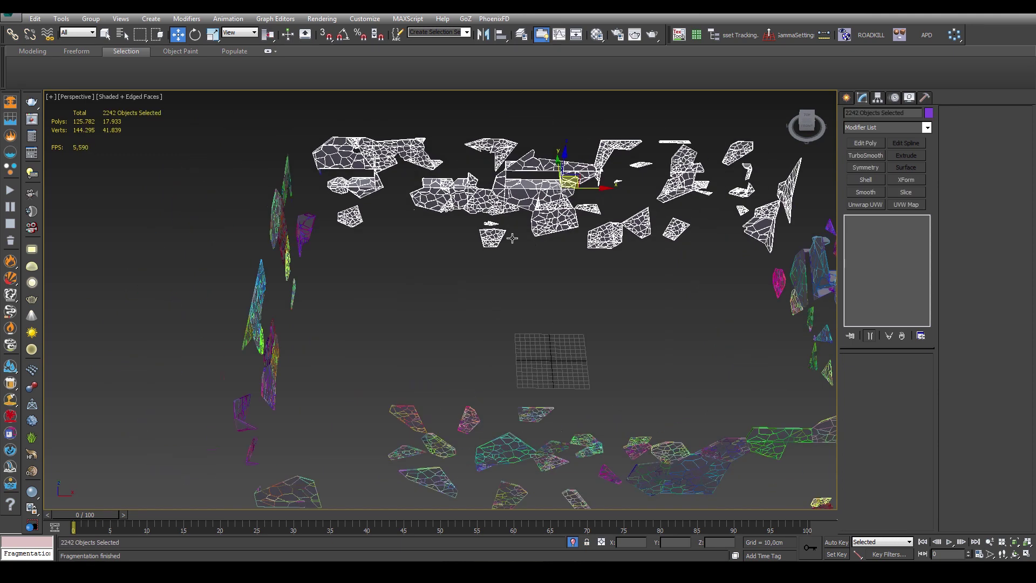
left_click(521, 35)
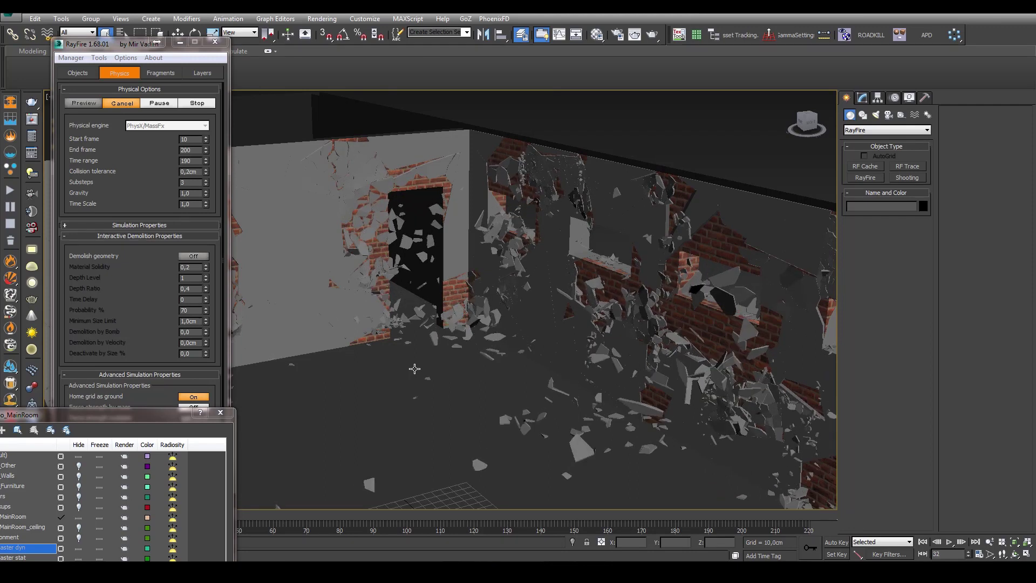
Stop the preview, reset the walls, and orbit around the cracked walls to the door wall.
left_click(121, 103)
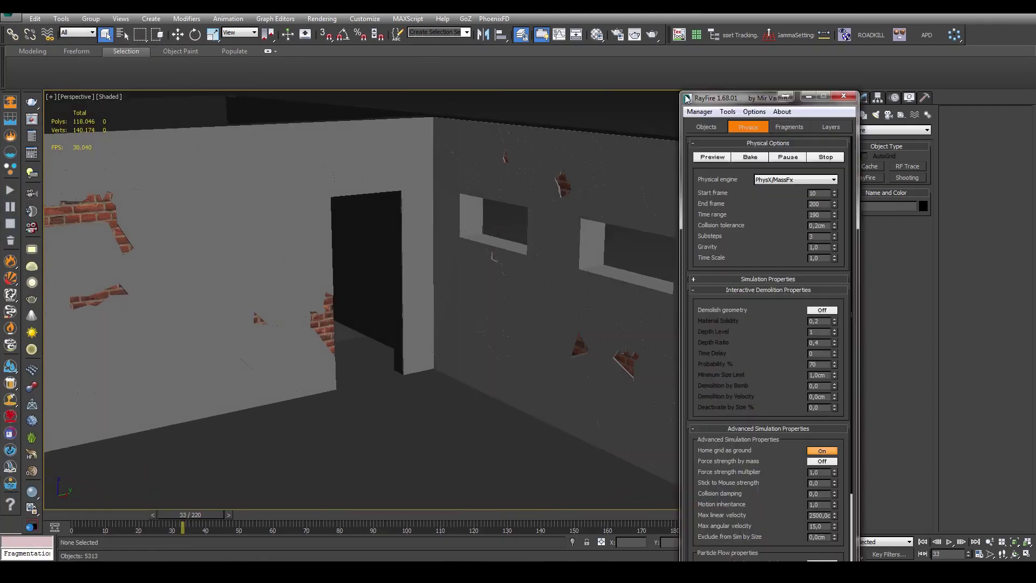
scroll(563, 225, "down", 3)
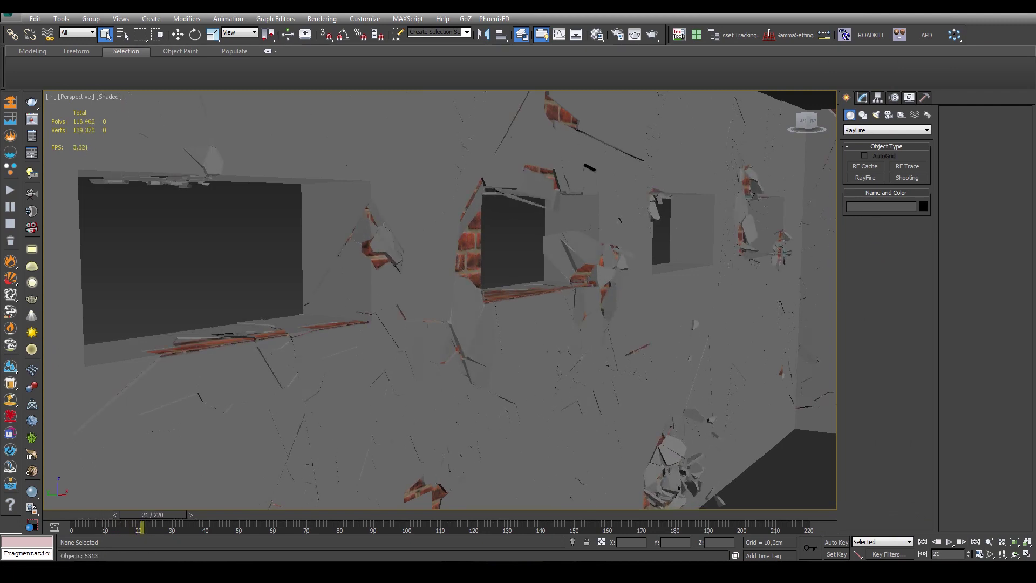
mouse_move(660, 409)
middle_mouse_down("alt")
mouse_move(393, 308)
mouse_move(530, 319)
middle_mouse_up("alt")
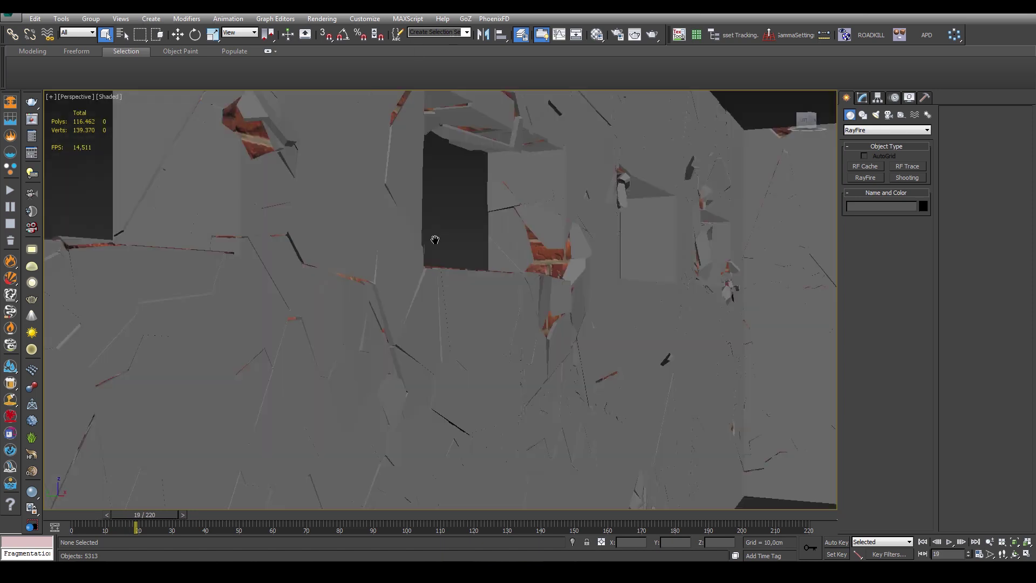
mouse_move(431, 238)
middle_mouse_down()
mouse_move(456, 300)
mouse_move(612, 197)
mouse_move(363, 302)
mouse_move(516, 344)
mouse_move(577, 290)
mouse_move(336, 357)
middle_mouse_up()
mouse_move(385, 186)
middle_mouse_down("alt")
mouse_move(268, 224)
mouse_move(486, 321)
mouse_move(557, 196)
middle_mouse_up("alt")
scroll(486, 321, "up", 3)
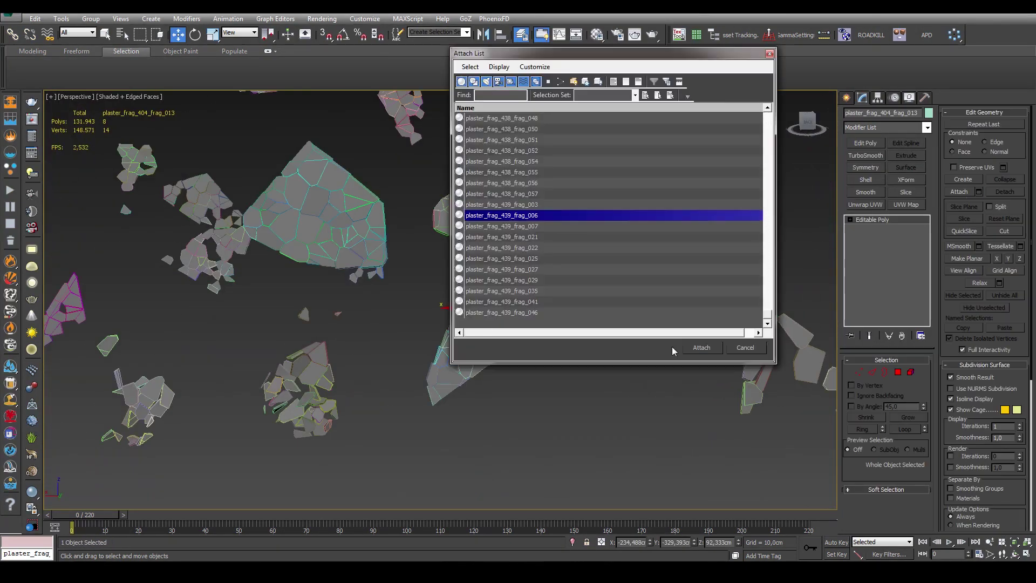
Attach the listed loose plaster fragments into a single Editable Poly object.
left_click(700, 347)
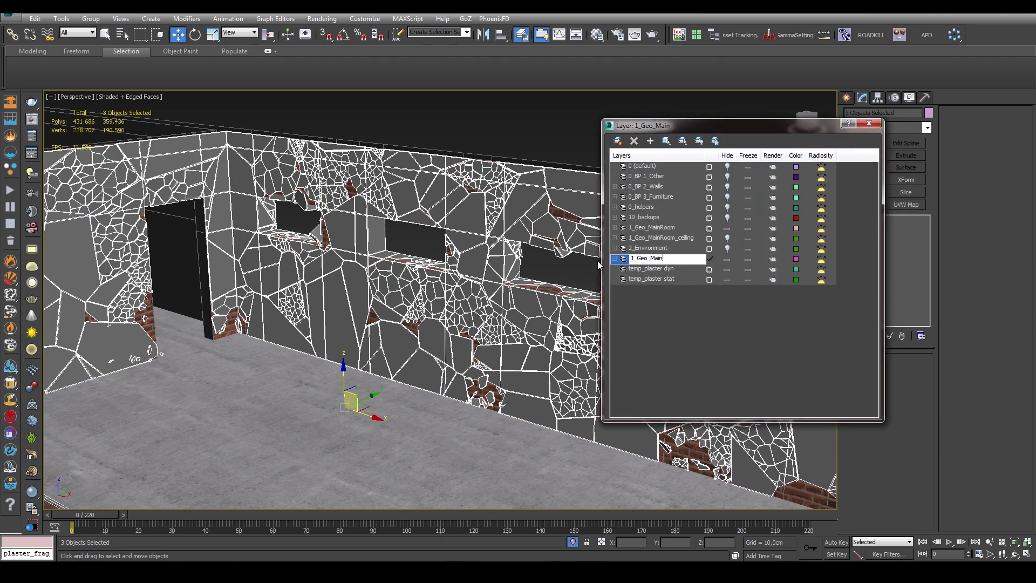
Rename the plaster fragments' layer to 1_Geo_MainRoom_plaster and pan across the plaster wall.
type("Geo_MainRoom_plaster")
key("Return")
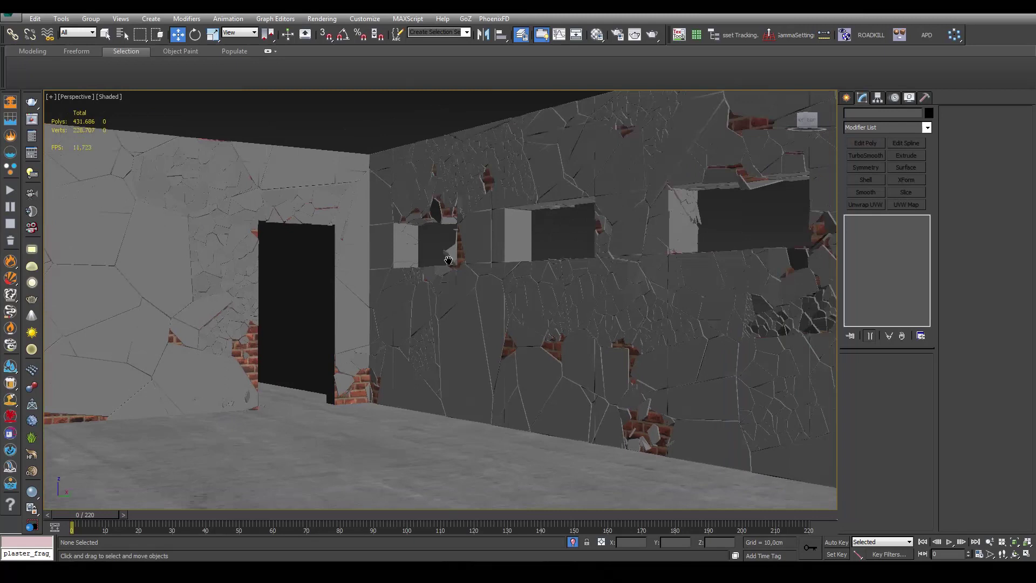
middle_click_drag(448, 260, 495, 286)
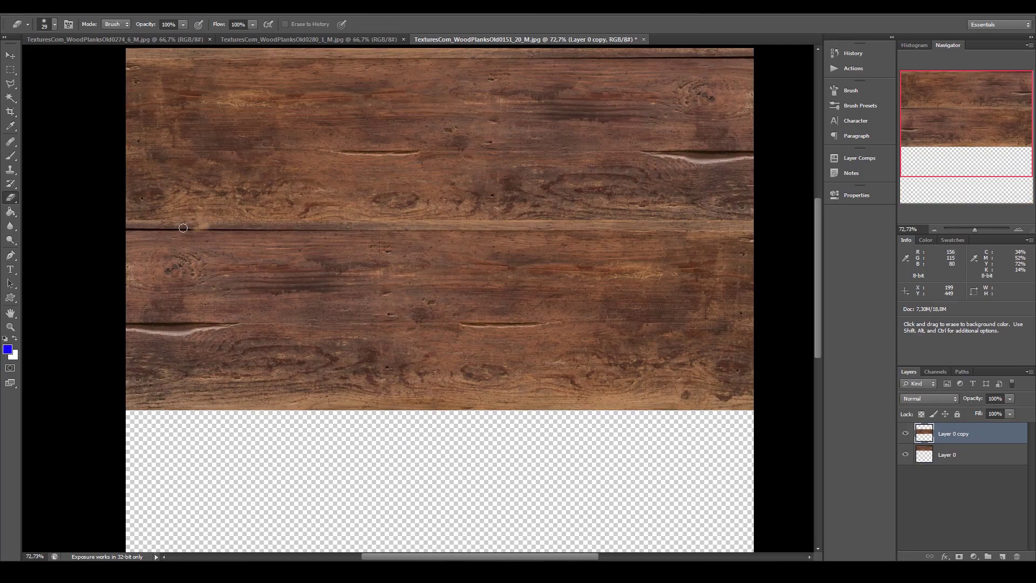
Shift the copied plank layer upward and heal the seams so the wood texture tiles seamlessly.
key("v")
left_click_drag(578, 280, 578, 267, "shift")
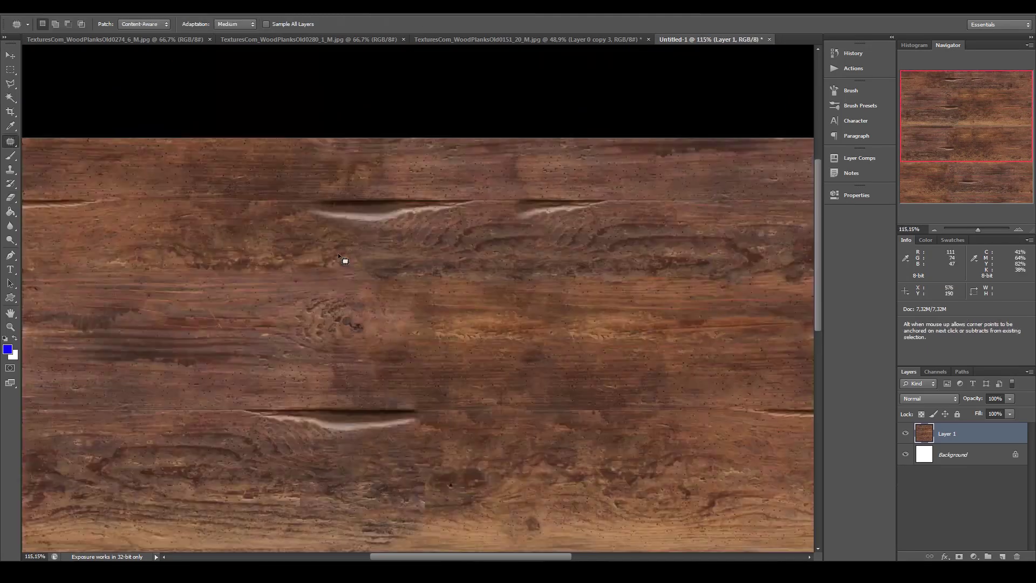
left_click_drag(344, 261, 348, 172)
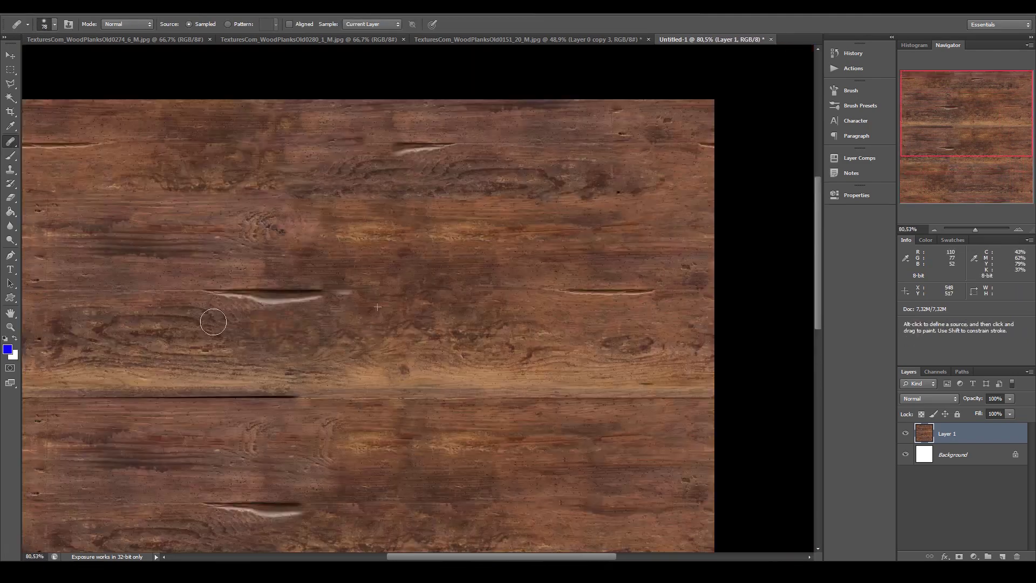
left_click_drag(454, 216, 391, 397)
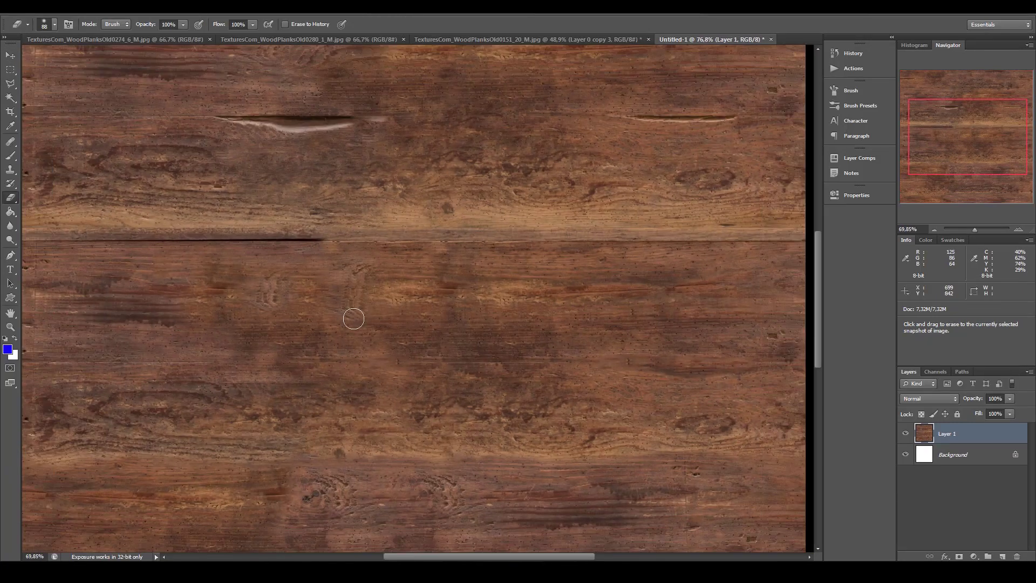
right_click(10, 141)
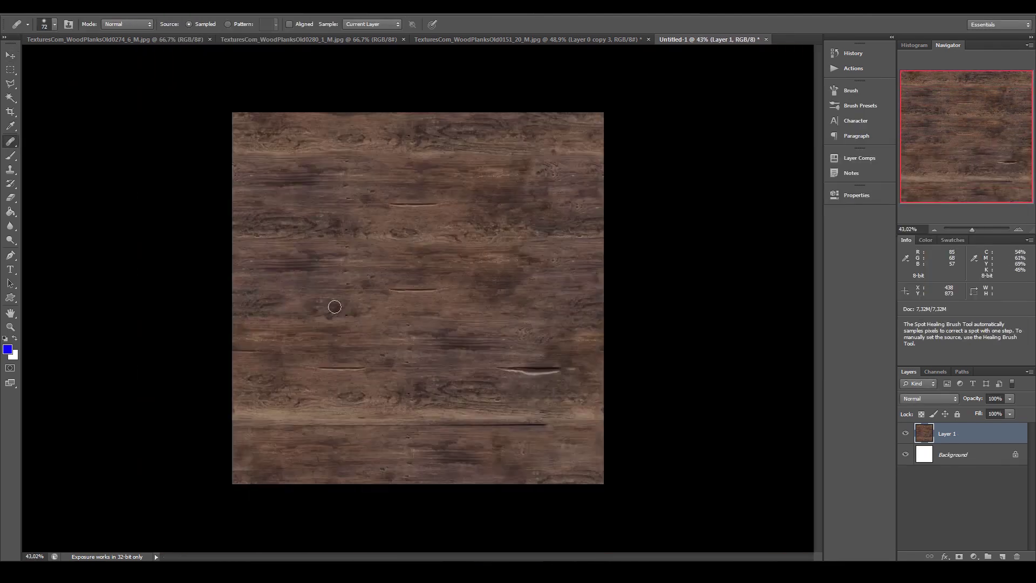
Save the plank texture as a JPEG and raise the grayscale version's contrast with Levels.
key("ctrl+shift+s")
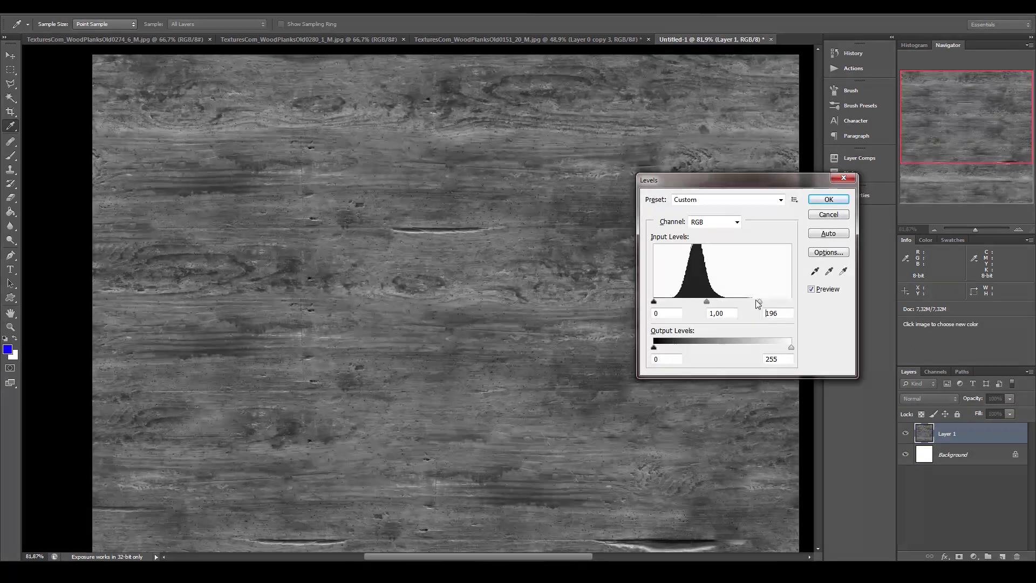
left_click_drag(758, 302, 771, 302)
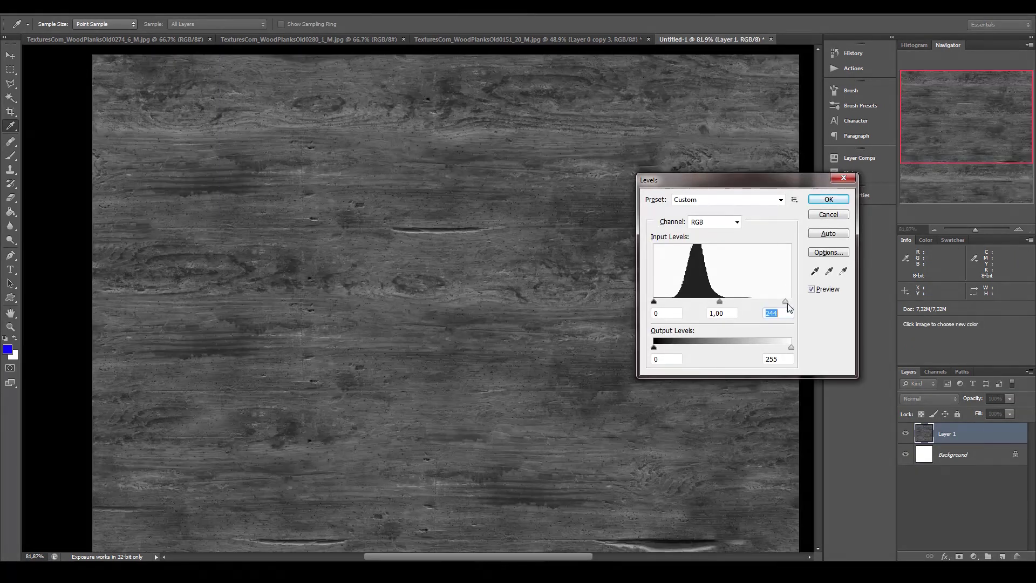
left_click_drag(654, 302, 665, 304)
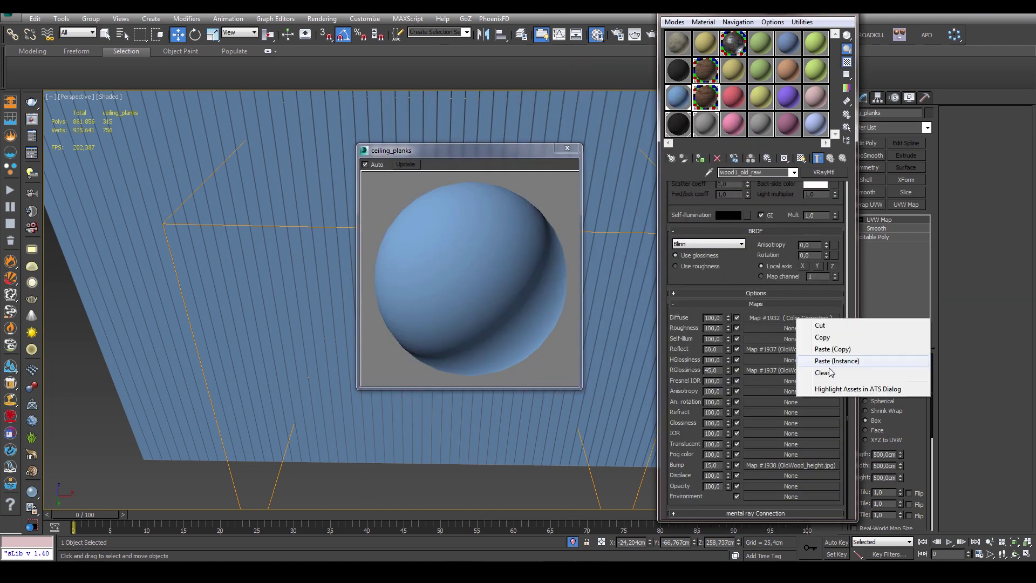
Replace the ceiling planks' diffuse map with oldWood2_diff.jpg.
left_click(829, 372)
scroll(723, 284, "up", 5)
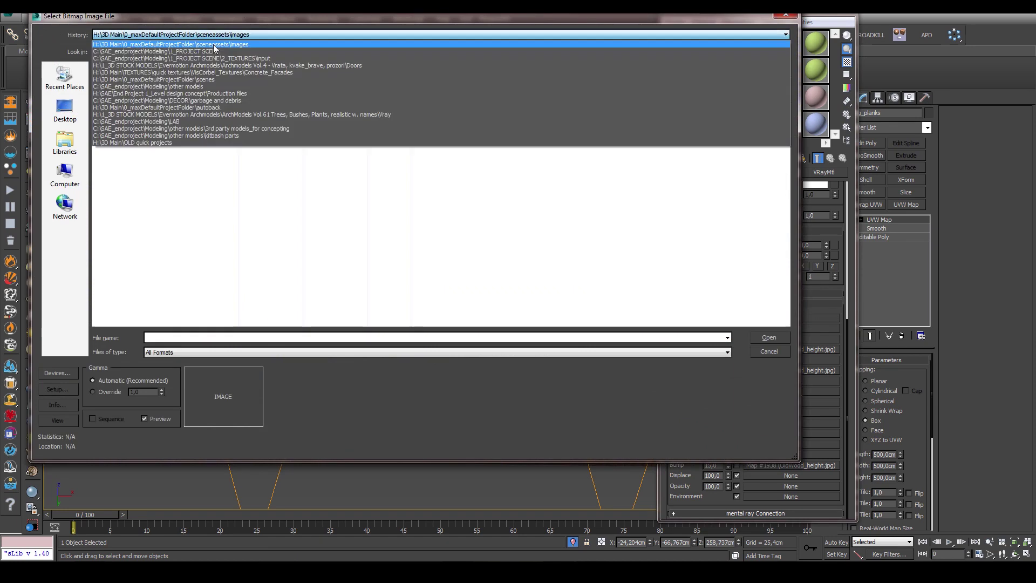
left_click(438, 266)
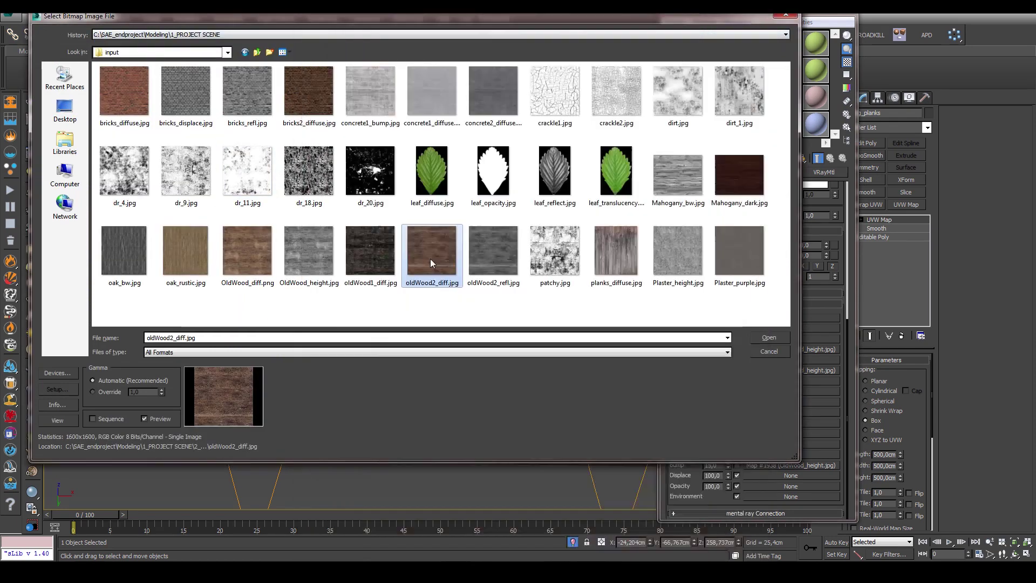
double_click(431, 263)
scroll(411, 273, "down", 3)
scroll(455, 233, "up", 5)
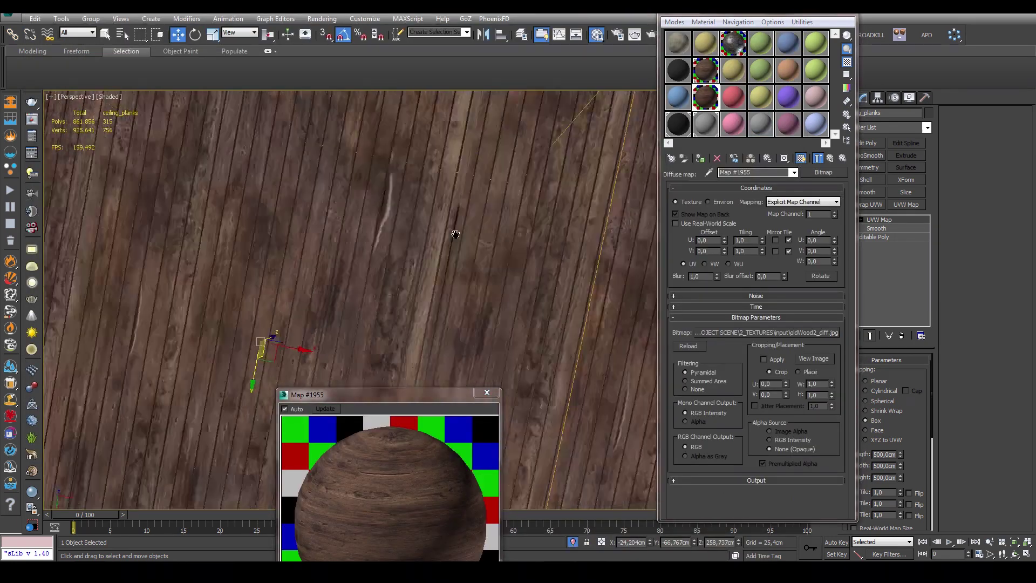
scroll(432, 261, "down", 3)
scroll(460, 266, "up", 4)
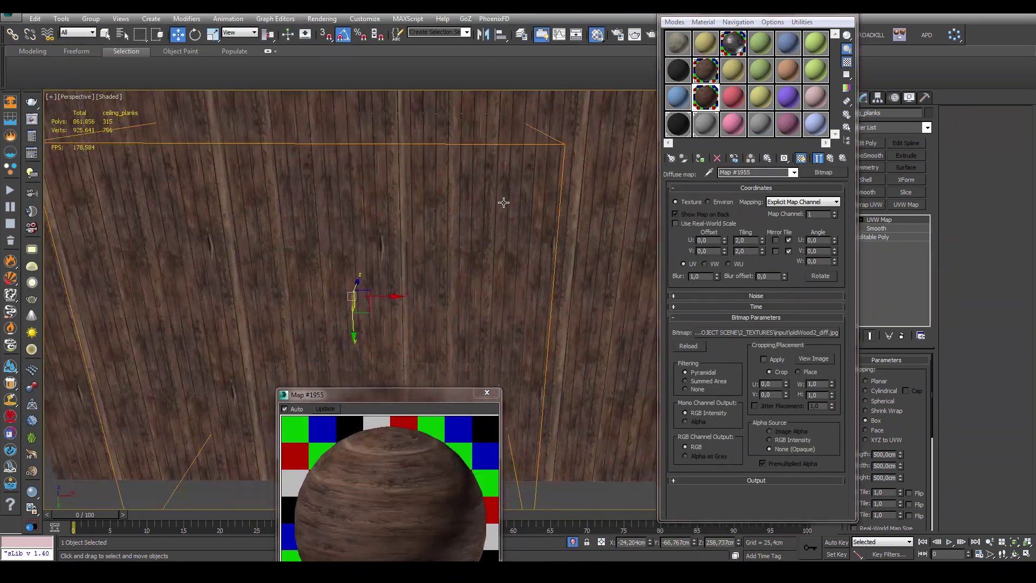
middle_click_drag(504, 203, 372, 214, "alt")
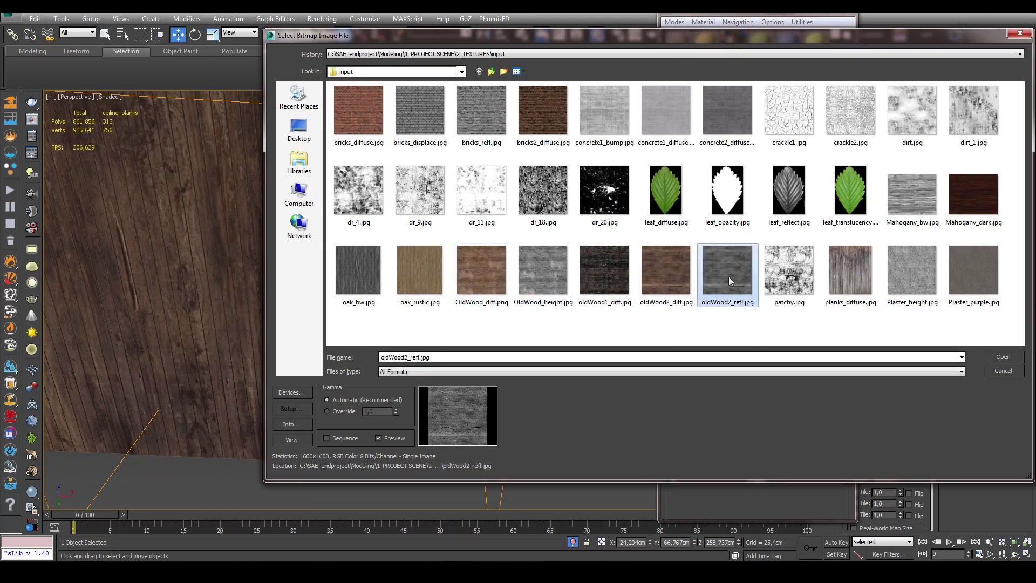
Load oldWood2_refl.jpg as the reflection map and inspect the plank box from other angles.
double_click(729, 279)
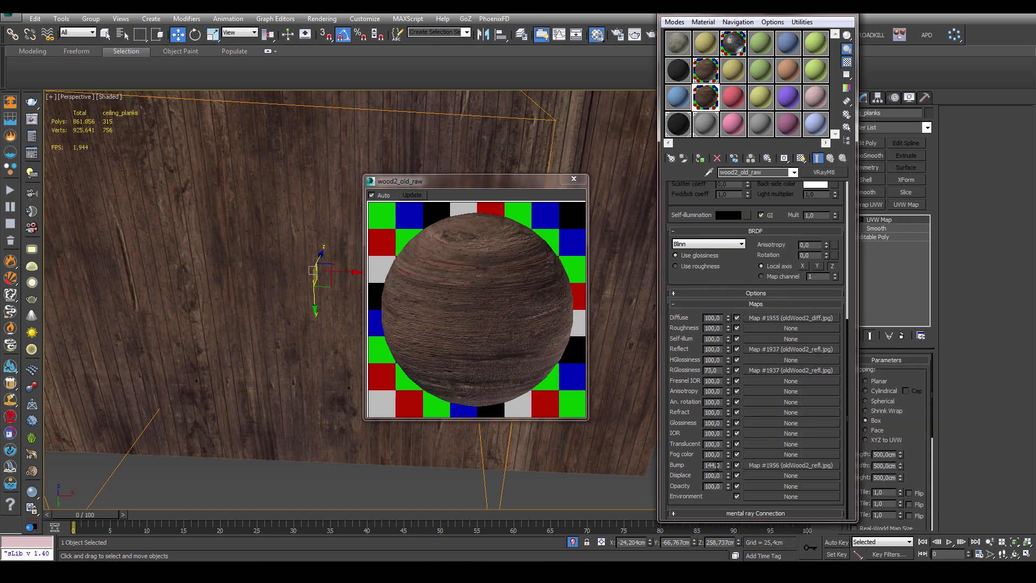
left_click(573, 179)
middle_click_drag(473, 222, 473, 270, "alt")
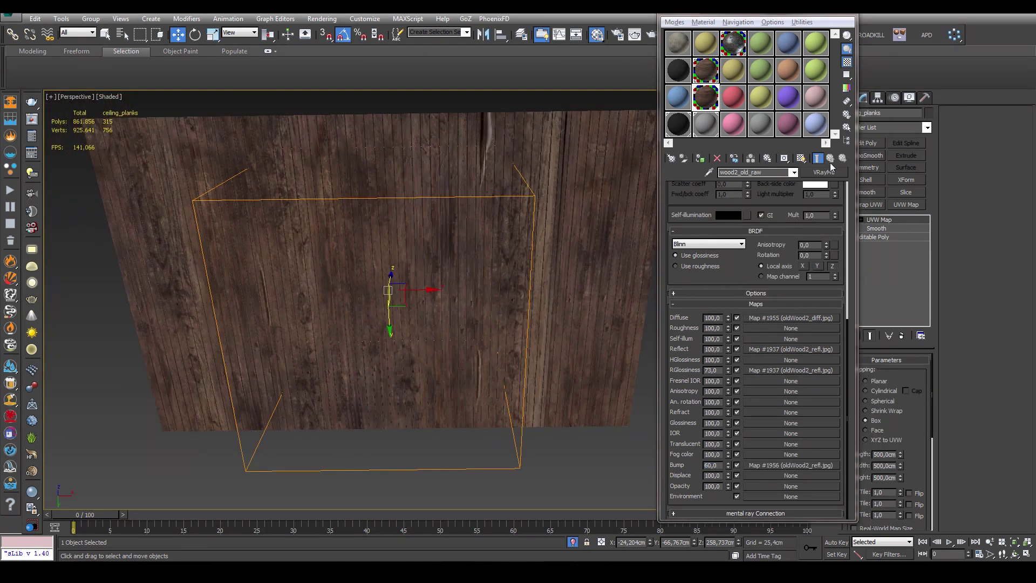
middle_click_drag(637, 108, 575, 128, "alt")
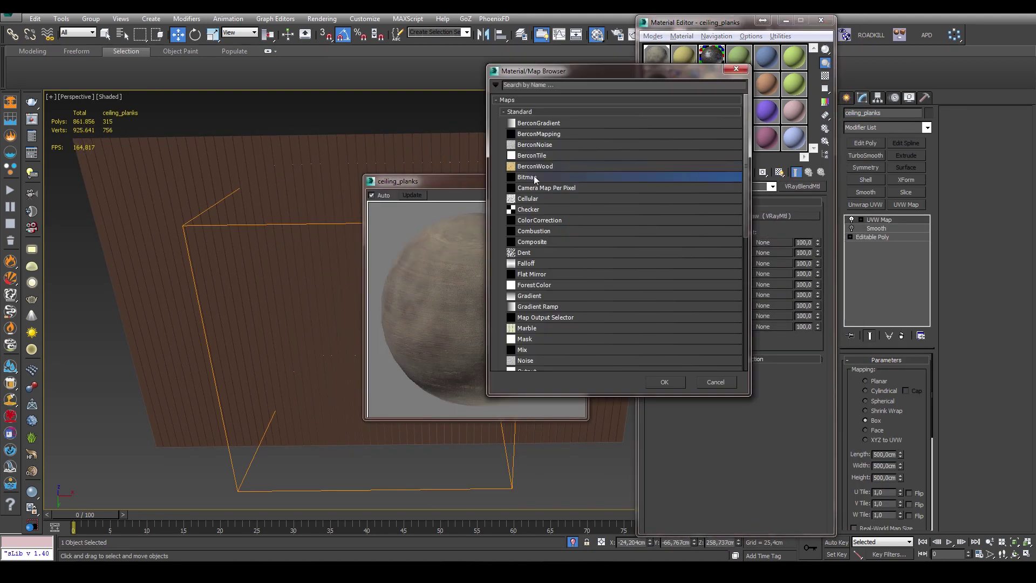
Load the dirt bitmap dr_18.jpg into the blend material's first blend slot.
double_click(534, 178)
double_click(404, 236)
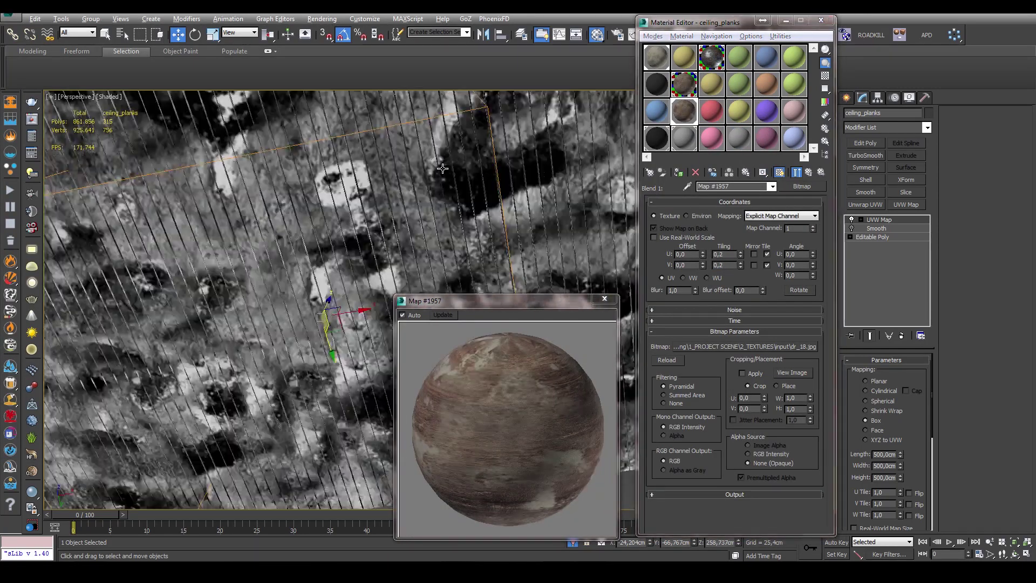
scroll(443, 169, "down", 3)
left_click(795, 170)
left_click(763, 242)
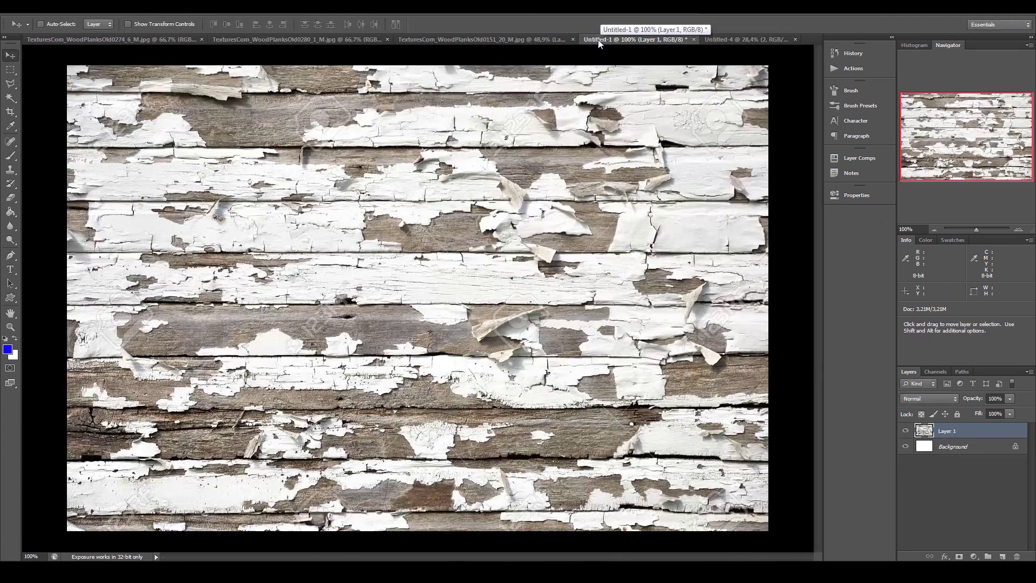
Push the peeling-plank pattern to stark black and white and fit the canvas on screen.
left_click_drag(726, 248, 844, 249)
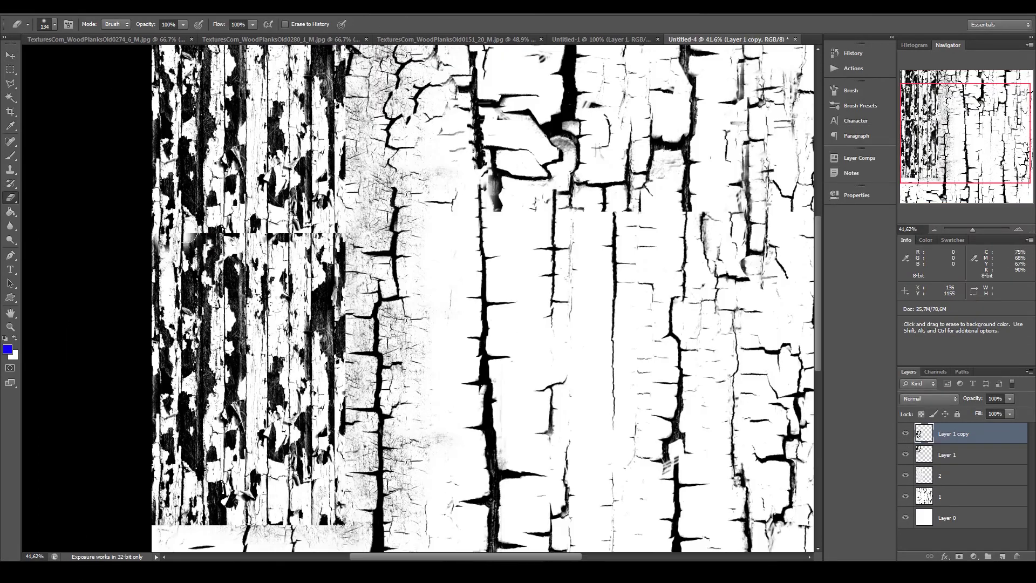
key("v")
key("ctrl+0")
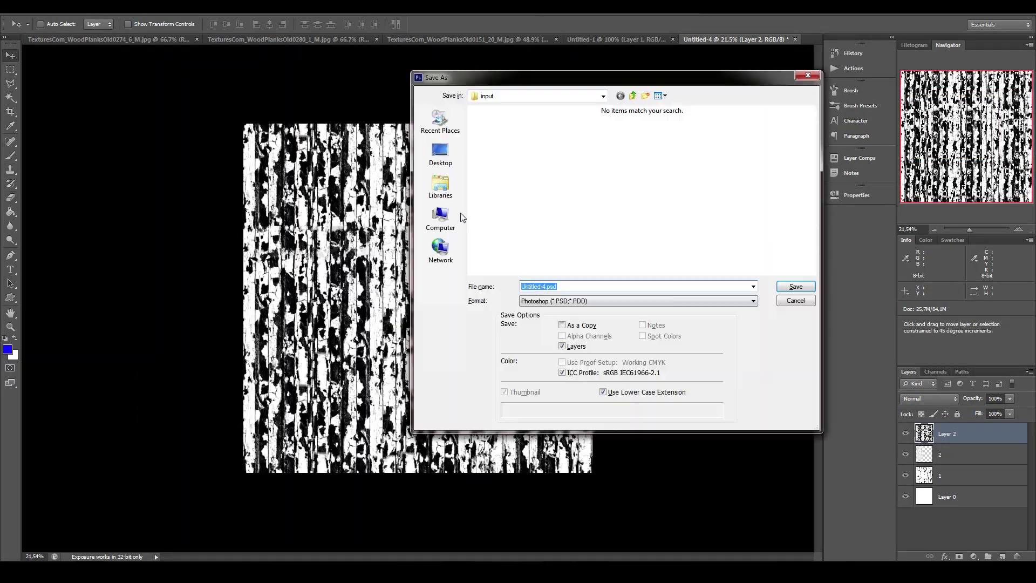
Save the pattern as a crackle JPEG in the project's input textures folder.
left_click(440, 153)
left_click(509, 95)
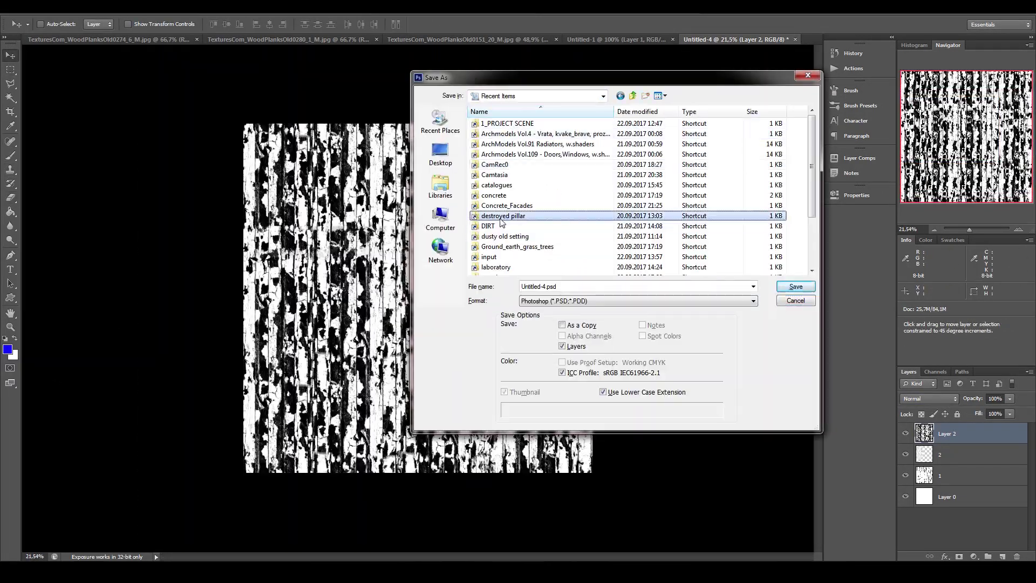
left_click(573, 287)
type("cracks")
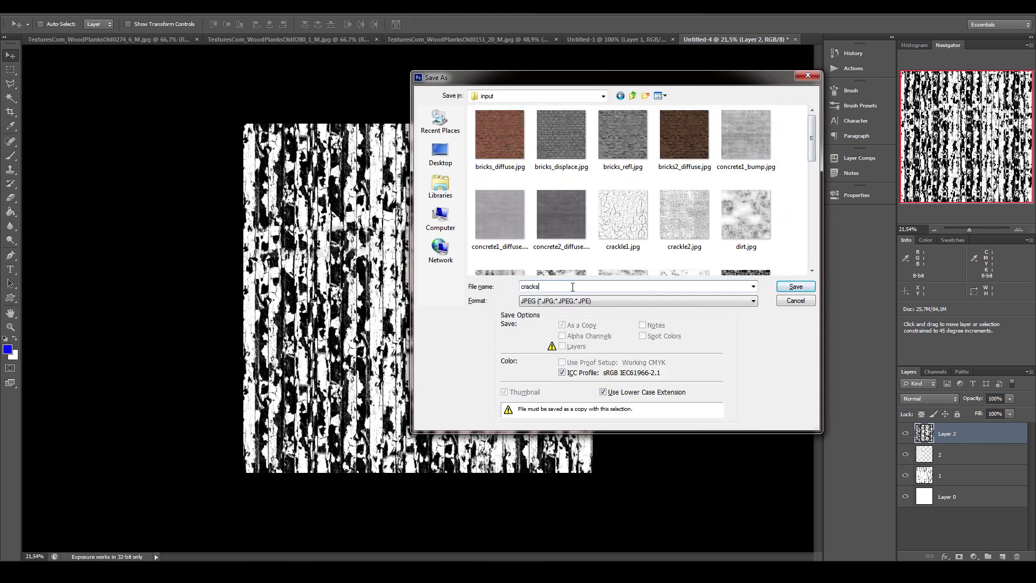
key("Return")
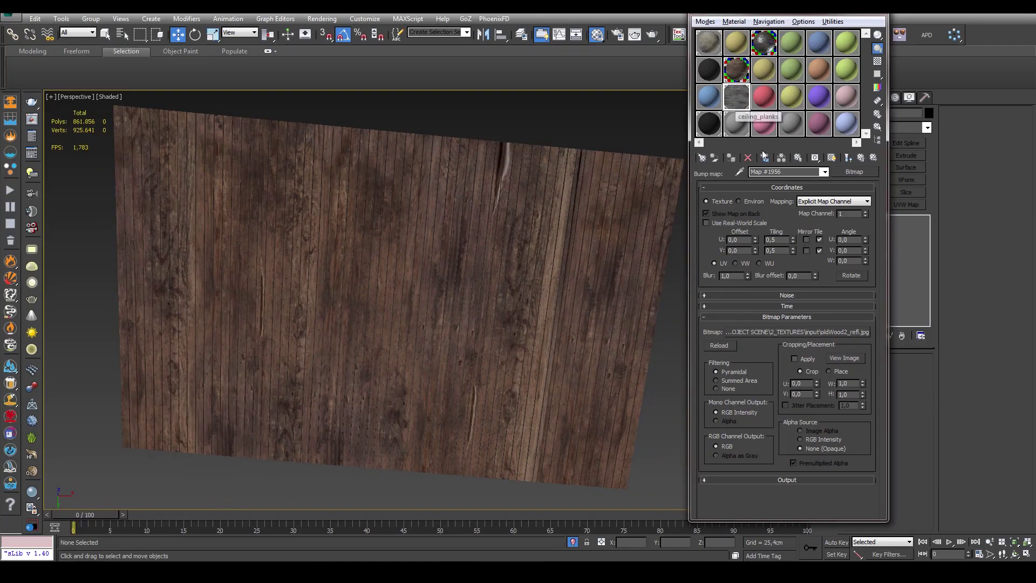
Convert the wood bump into a Composite map with the cracks layer tiled at 0,5 by 0,5.
left_click(855, 172)
left_click(763, 289)
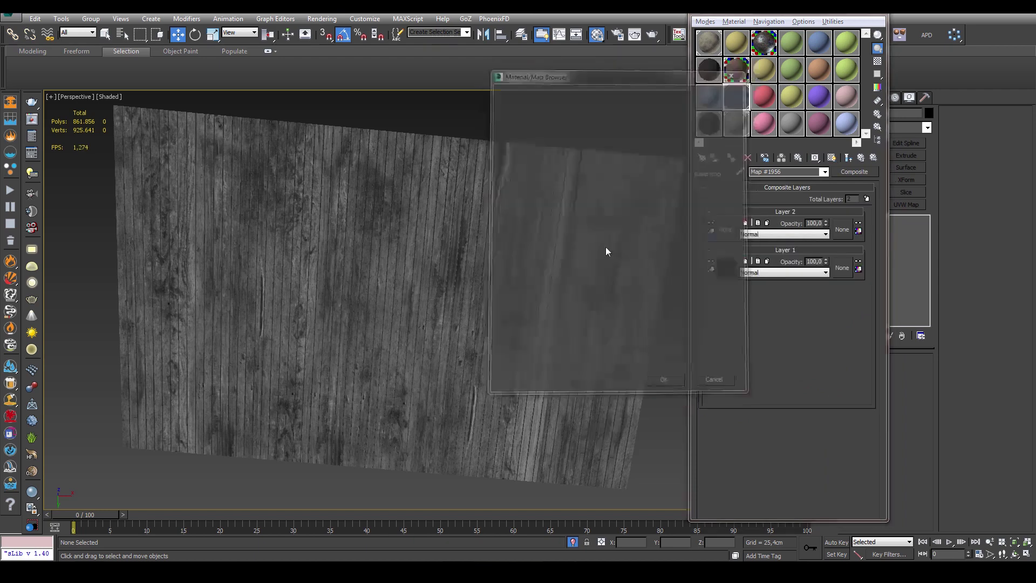
type("0,5")
key("Tab")
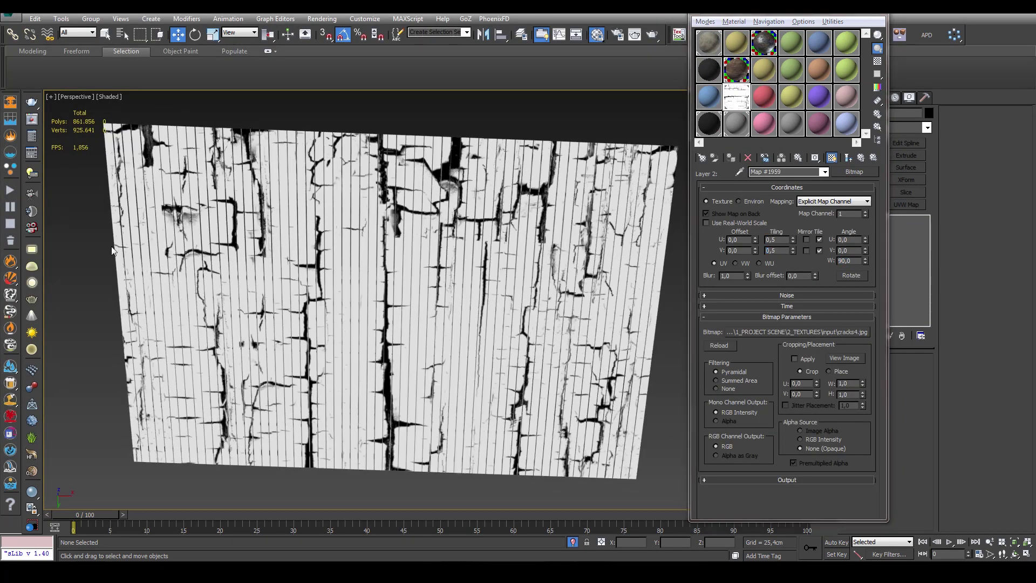
type("0,5")
key("Return")
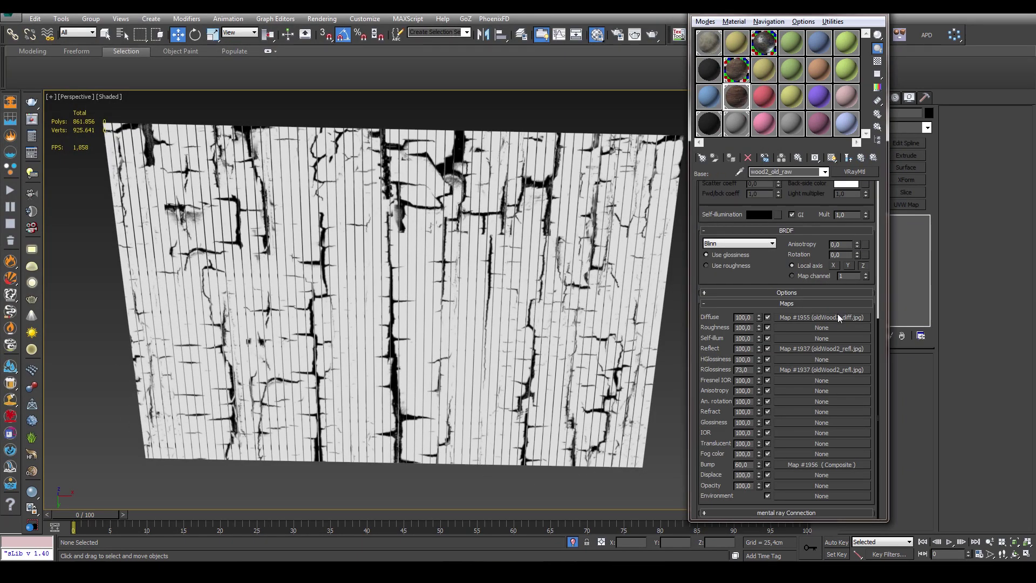
Try blend modes for the cracks layer, settle on Darken, and preview the composite on a sphere.
key("Up")
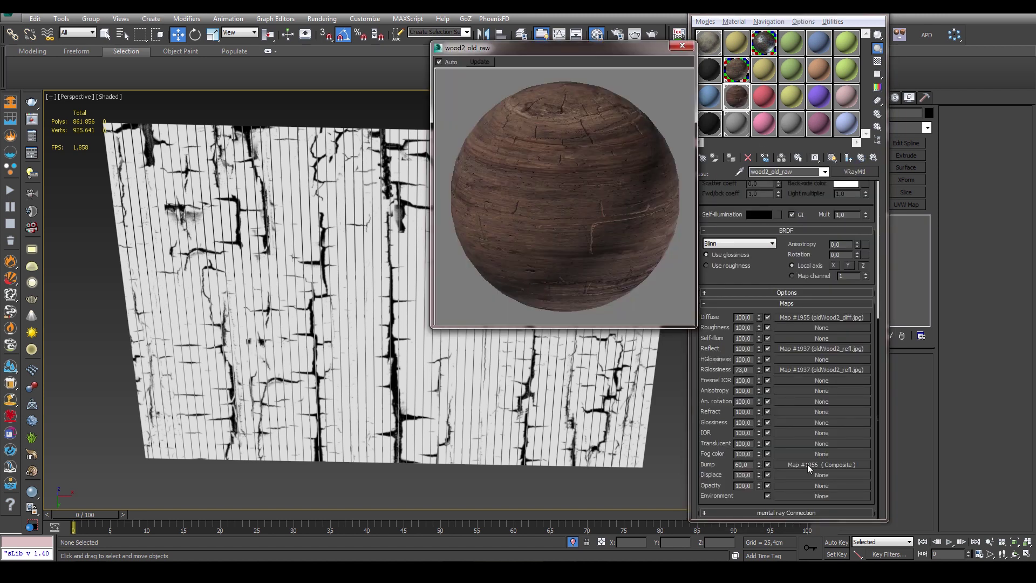
left_click(809, 466)
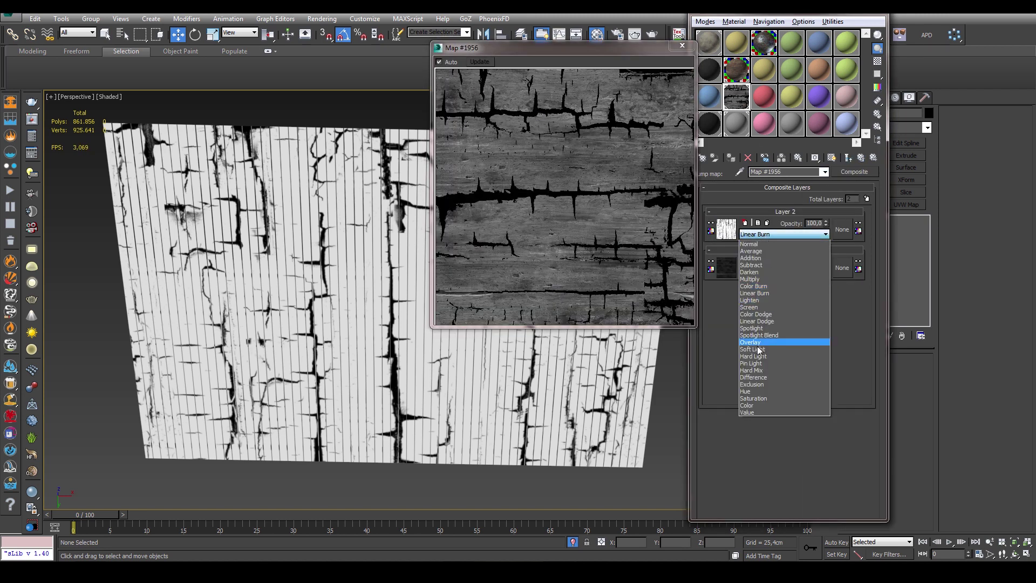
left_click(758, 350)
left_click(767, 237)
left_click(750, 264)
left_click(766, 233)
left_click(749, 271)
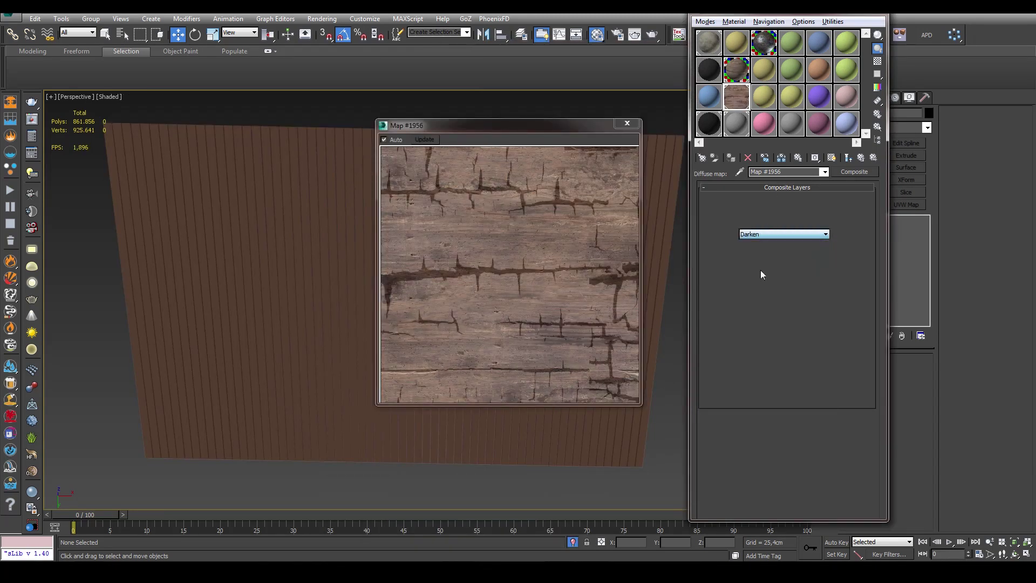
left_click(849, 157)
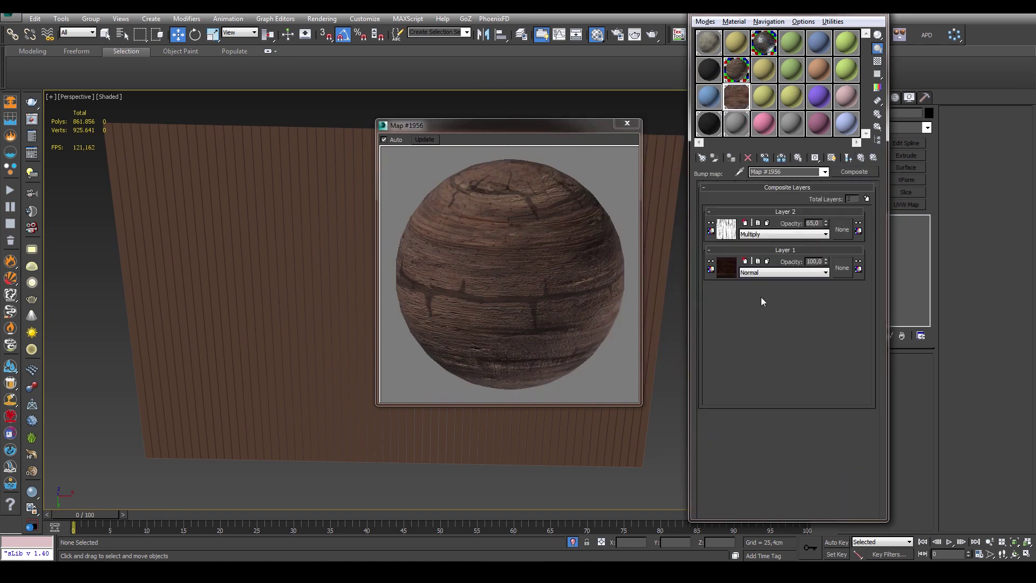
left_click(832, 471)
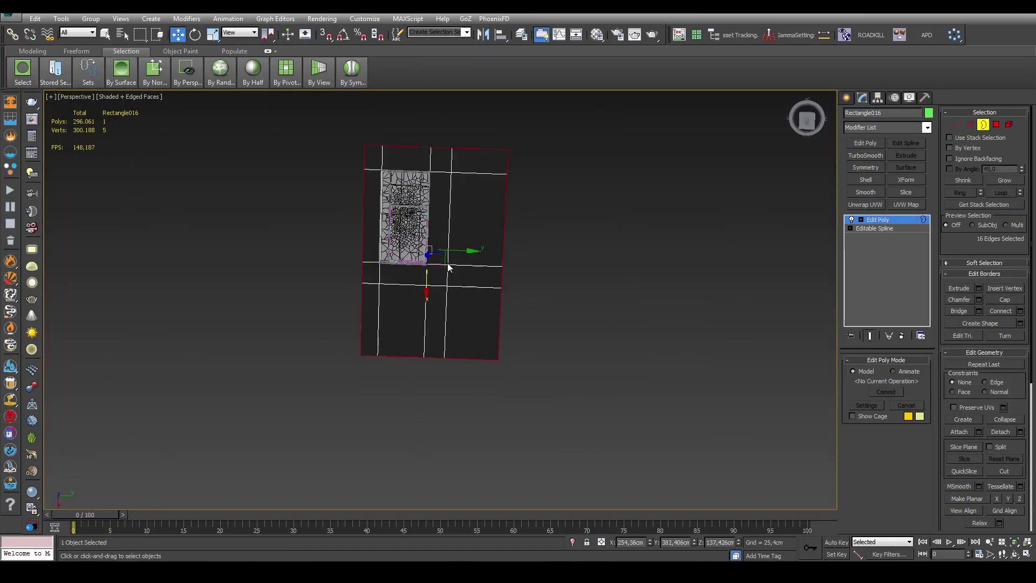
Inspect the room from the front in wireframe and finish the ground plane's colour settings.
mouse_move(448, 266)
middle_mouse_down("alt")
mouse_move(530, 277)
mouse_move(359, 269)
middle_mouse_up("alt")
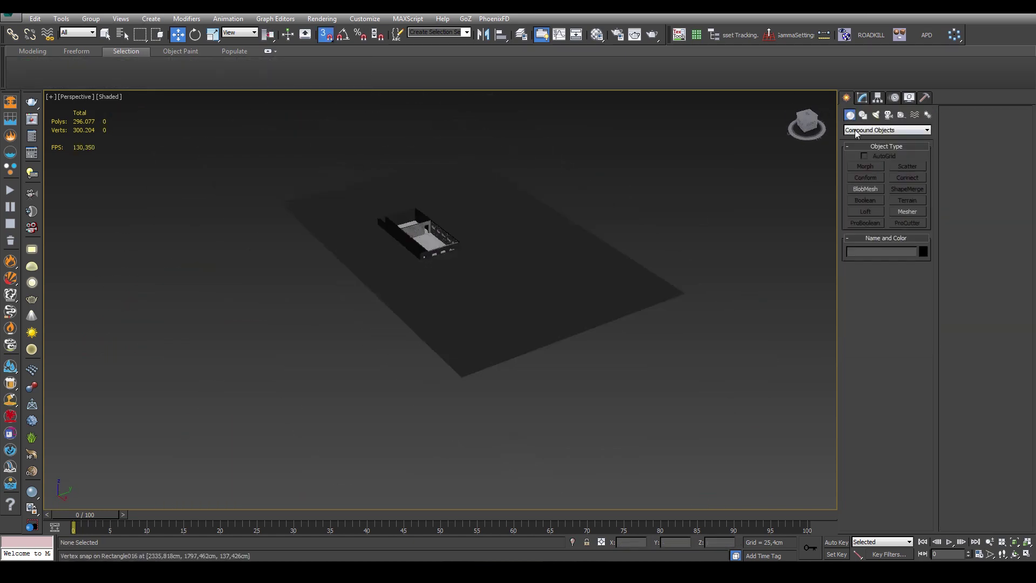
key("f")
key("F3")
scroll(650, 259, "up", 5)
scroll(649, 250, "up", 4)
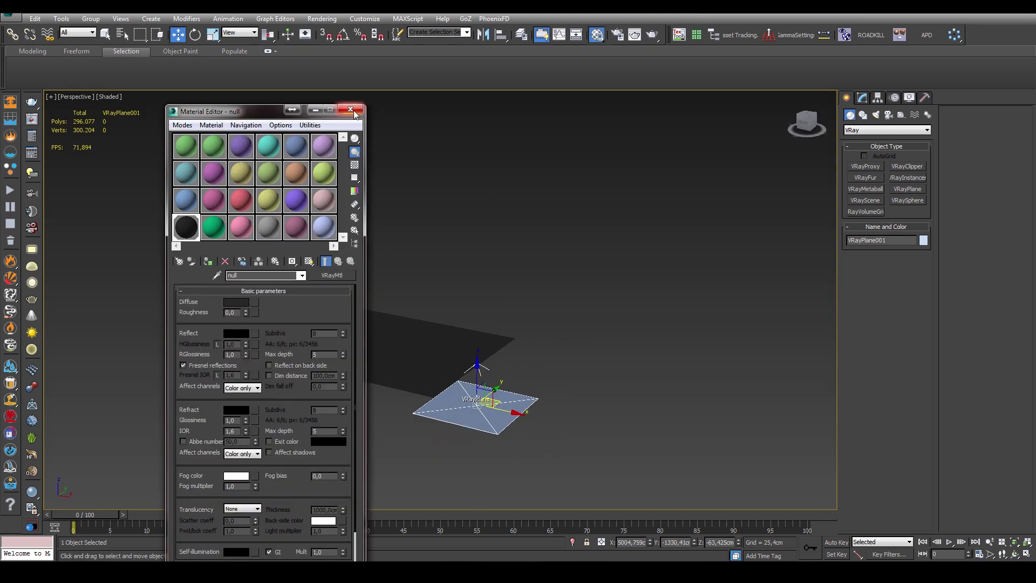
left_click(573, 345)
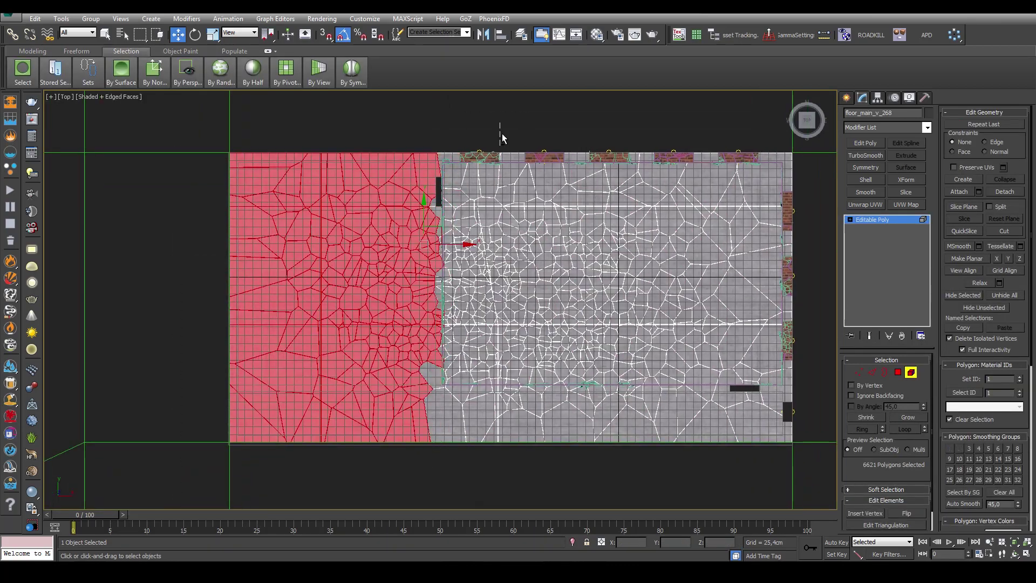
Deselect a band of floor pieces and switch the viewport to Realistic shading.
left_click_drag(173, 478, 781, 417)
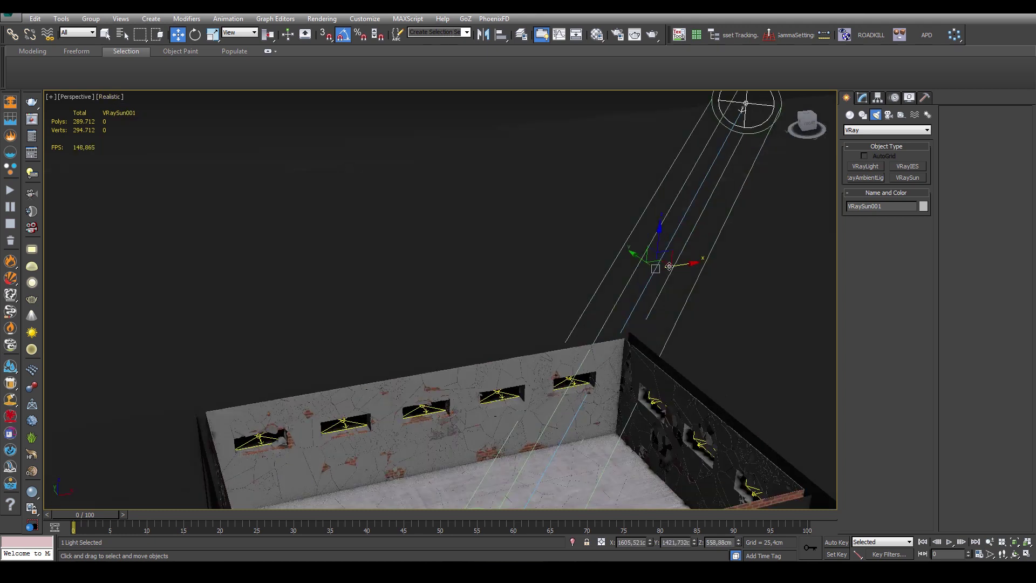
left_click(110, 97)
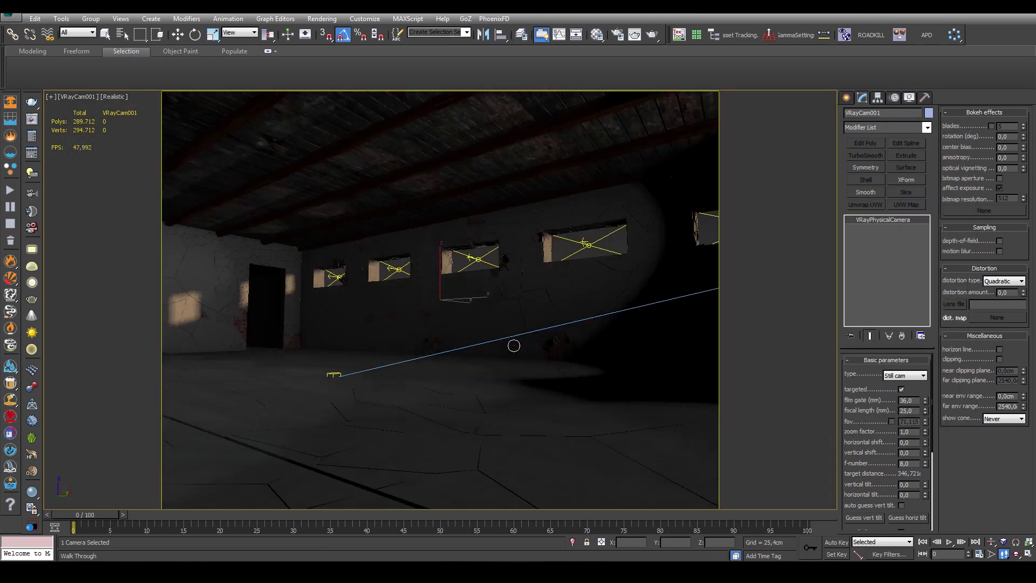
Pull the camera back to a 25 mm view and enable the override material in Global switches.
mouse_move(524, 297)
left_mouse_down()
mouse_move(521, 382)
mouse_move(506, 384)
left_mouse_up()
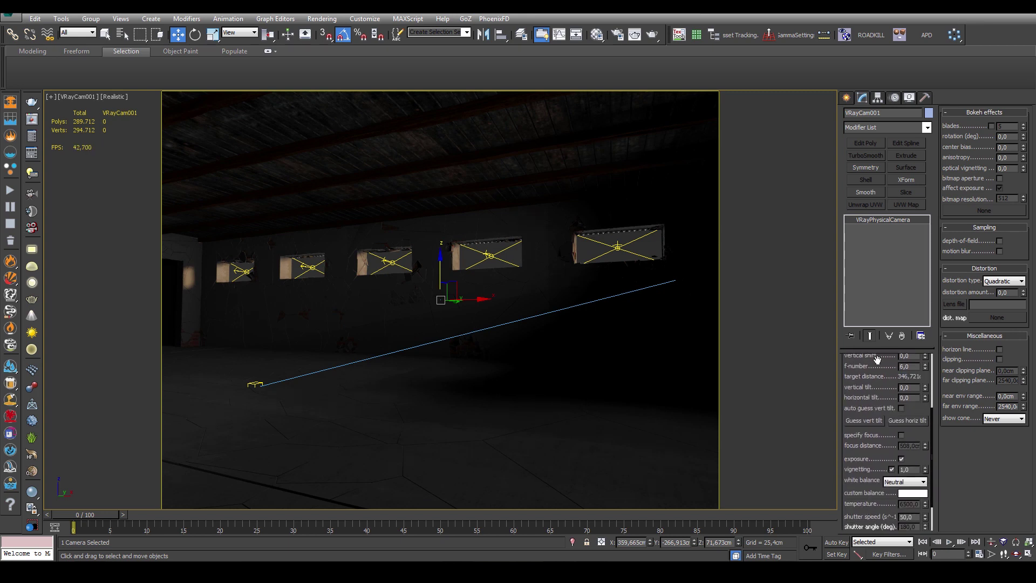
key("F10")
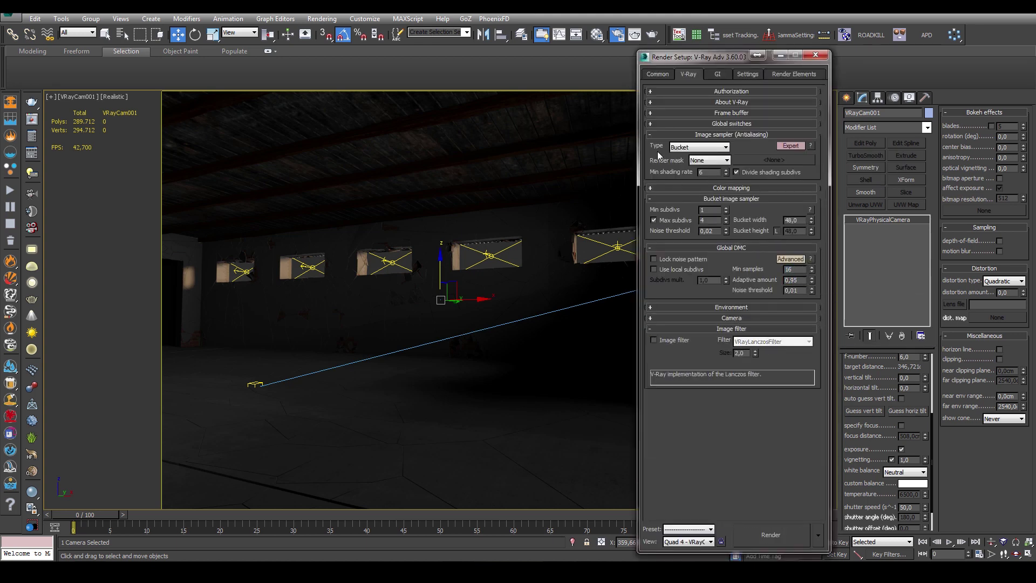
left_click(663, 123)
key("m")
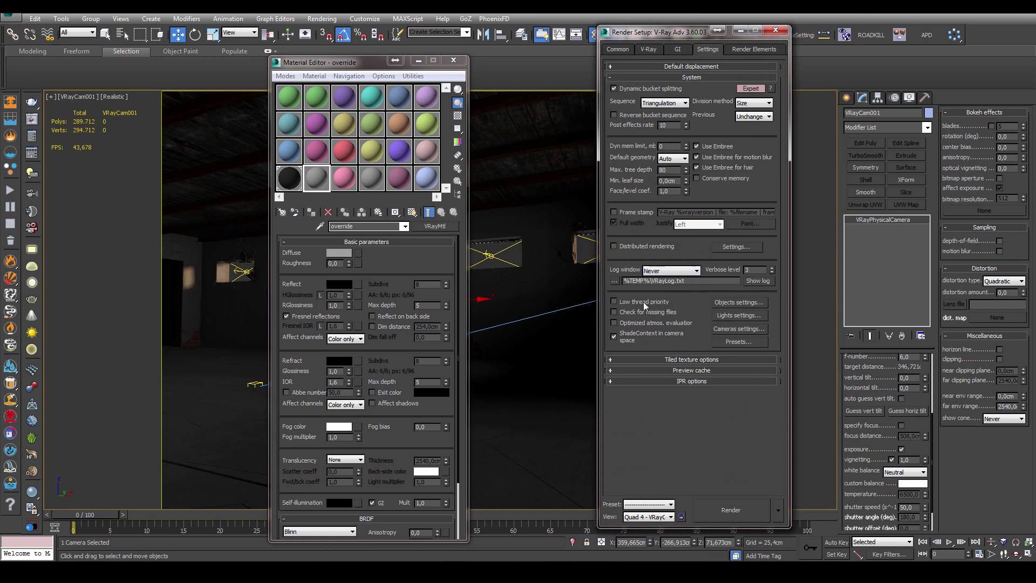
left_click(678, 49)
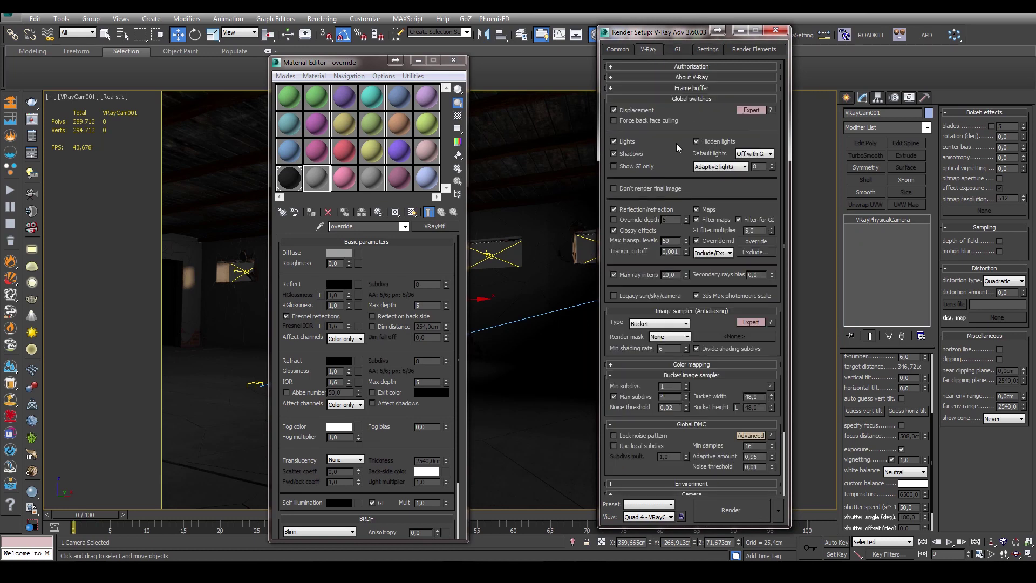
Review the Reinhard colour mapping settings and start a test render of the camera view.
scroll(685, 215, "down", 3)
left_click(701, 290)
scroll(728, 344, "down", 1)
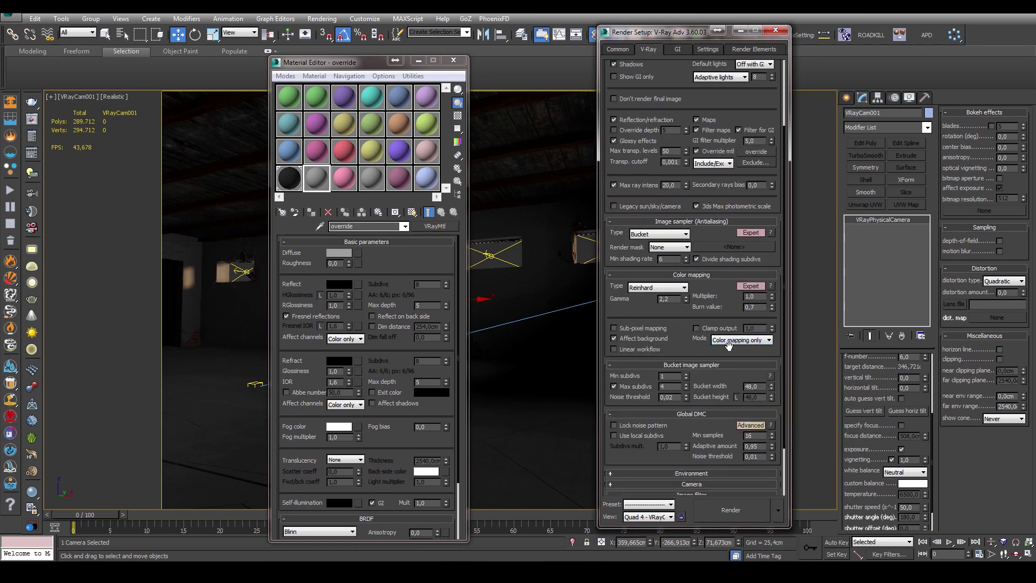
left_click(776, 31)
left_click(453, 60)
key("shift+q")
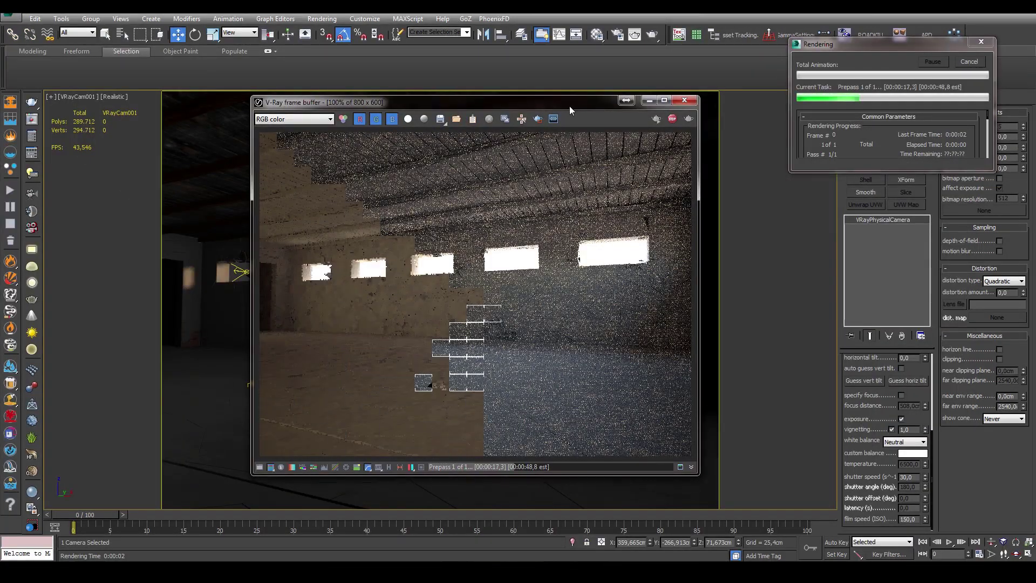
Let the grey test render finish, move its window aside, and check Render Setup's V-Ray settings.
left_click(521, 119)
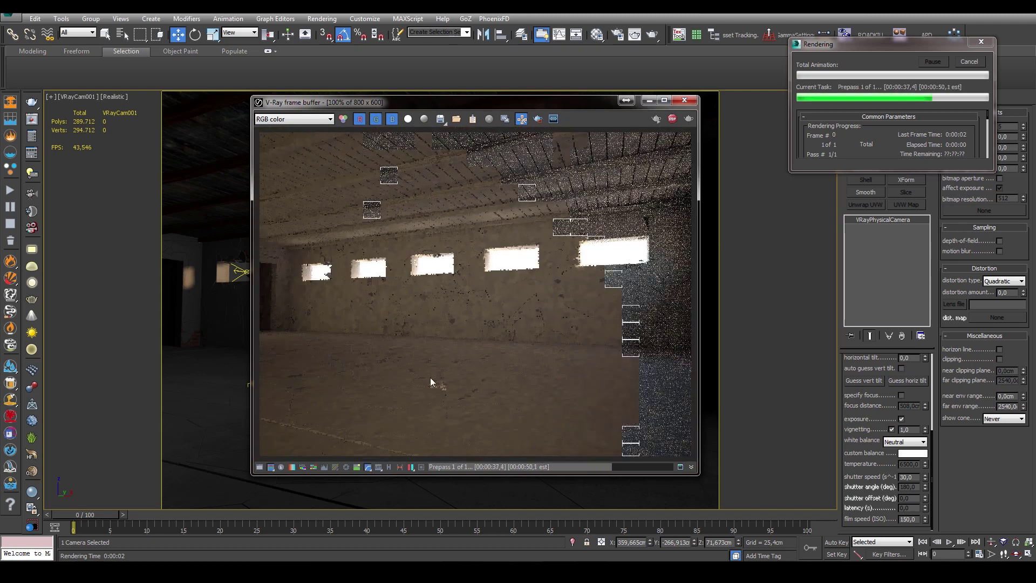
left_click_drag(432, 102, 392, 93)
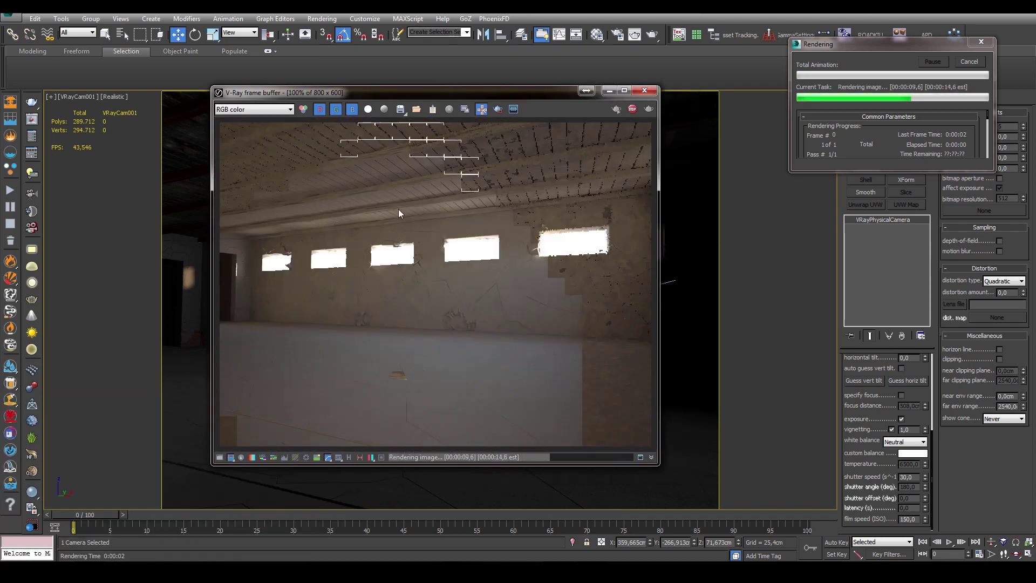
left_click_drag(545, 95, 509, 97)
key("F10")
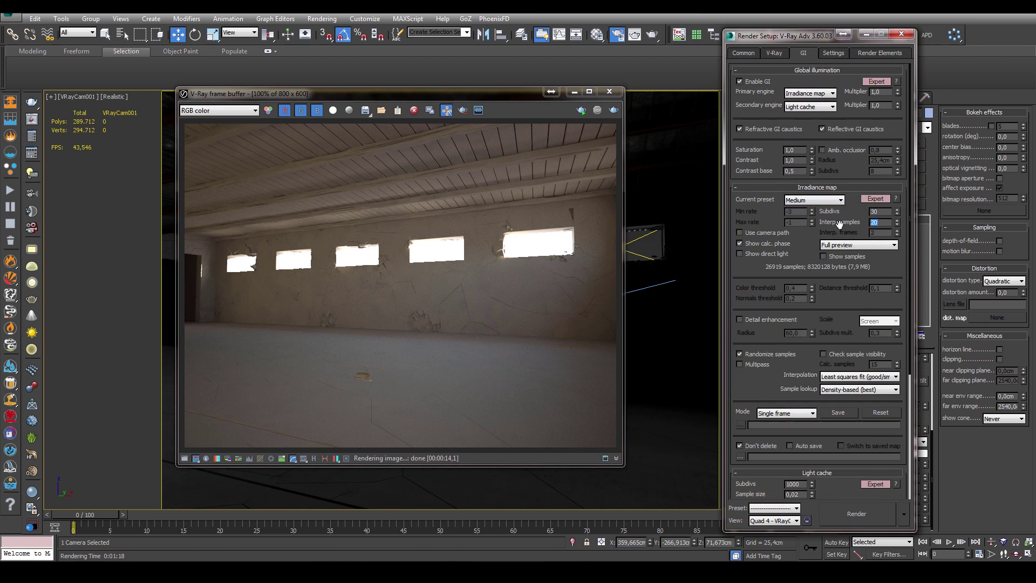
scroll(839, 224, "down", 2)
left_click(774, 52)
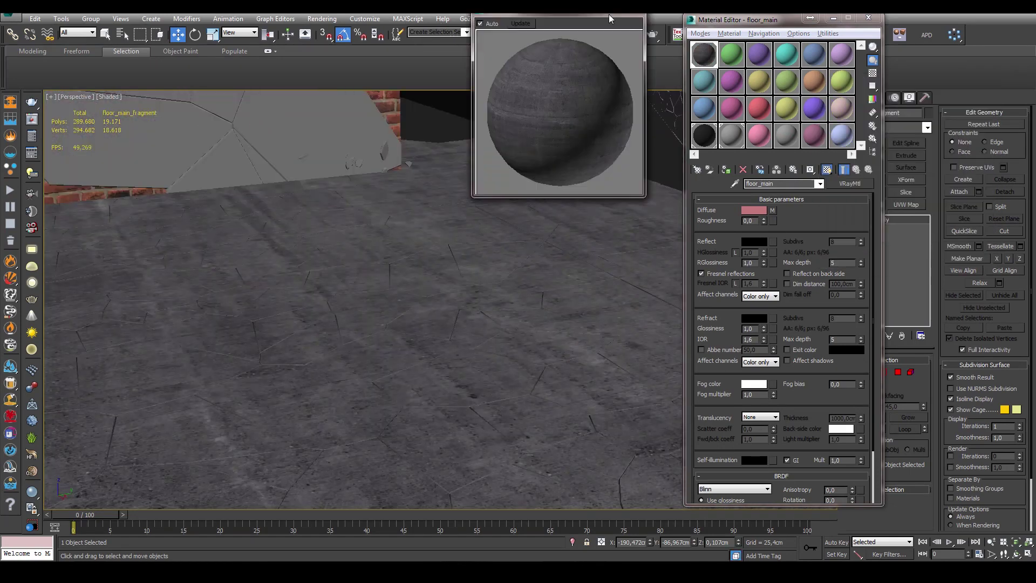
Re-render the scene and inspect floor_main's crackle1.jpg bump map settings.
left_click_drag(609, 19, 575, 14)
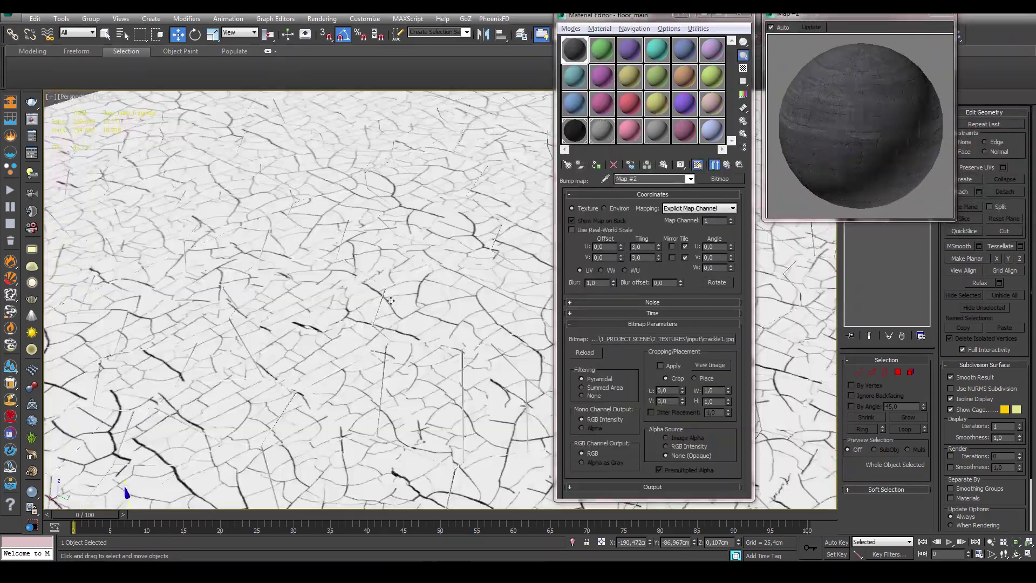
key("shift+q")
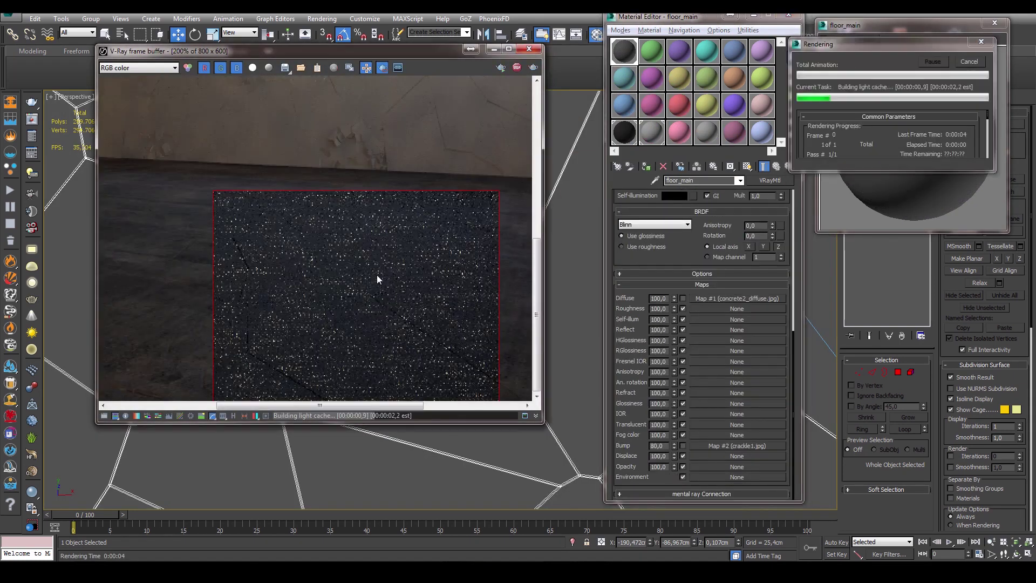
left_click(747, 445)
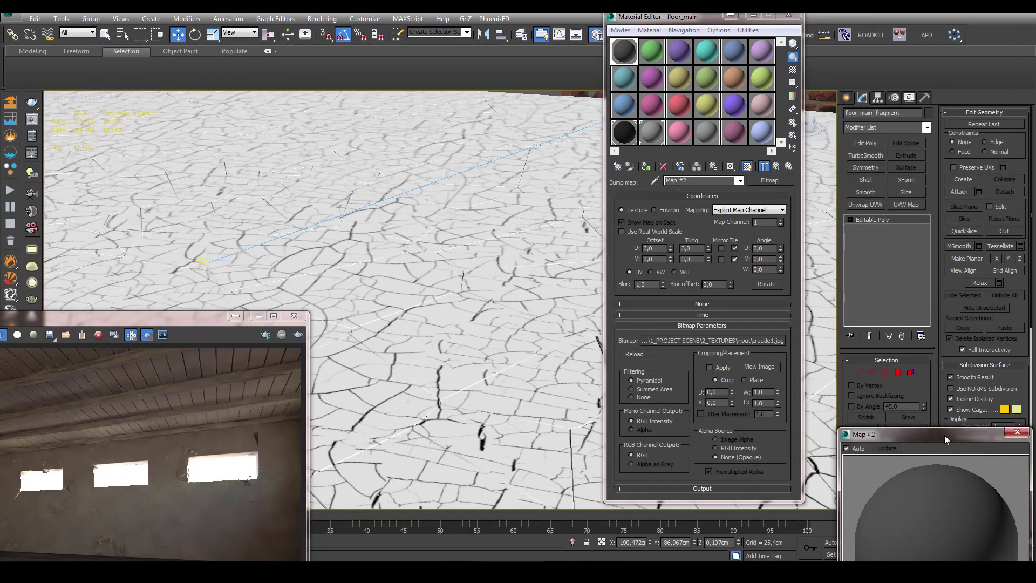
left_click_drag(944, 439, 687, 491)
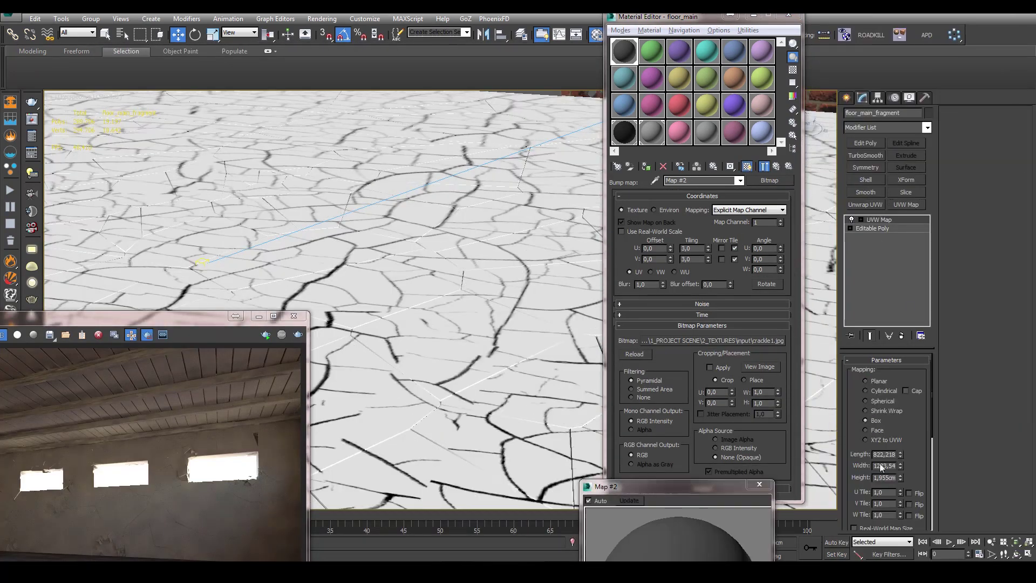
scroll(394, 232, "down", 5)
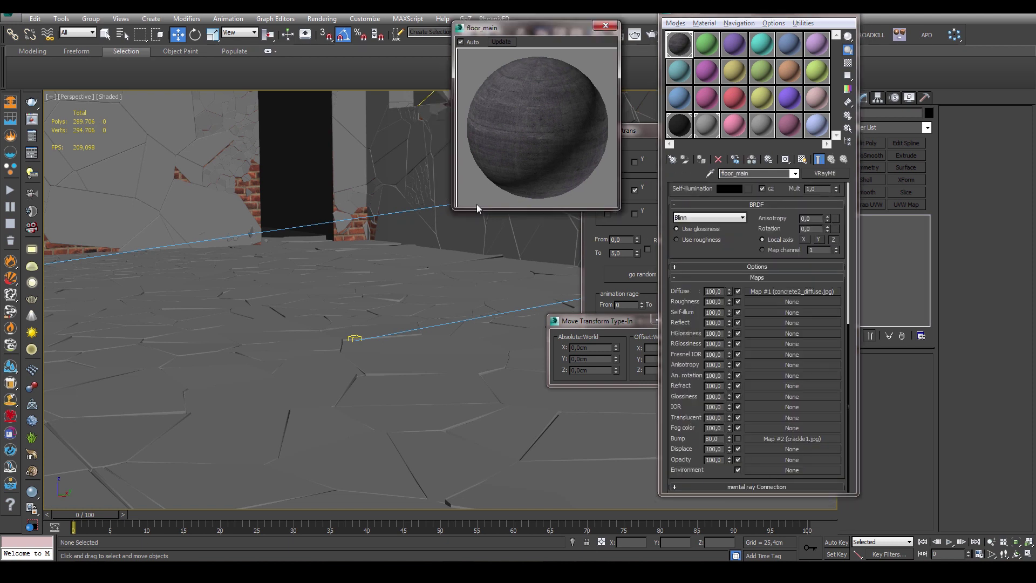
Replace floor_main's concrete diffuse map with a Composite map and edit the Mix layer's Color #1.
left_click(791, 291)
left_click(824, 173)
double_click(698, 317)
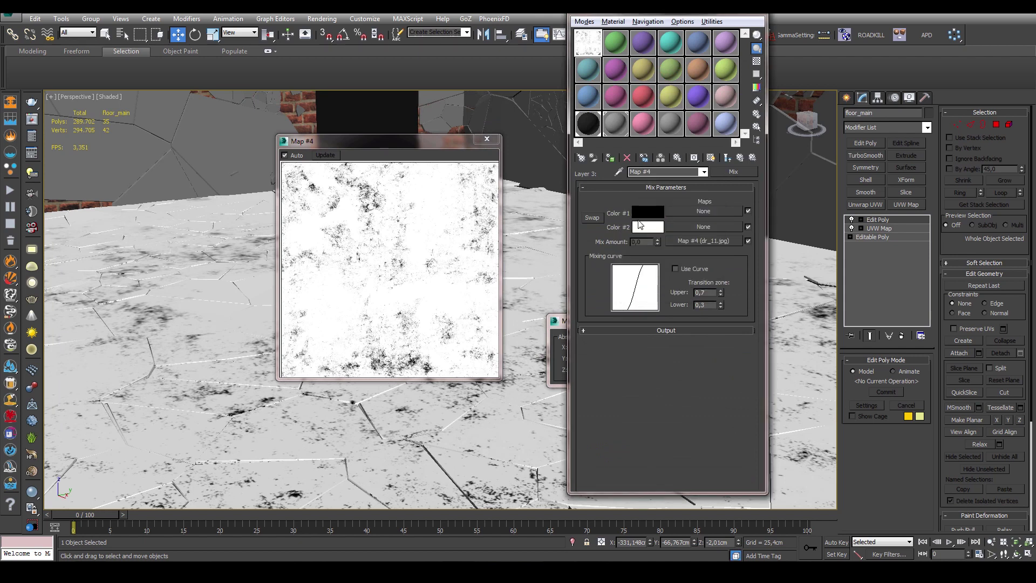
left_click(648, 212)
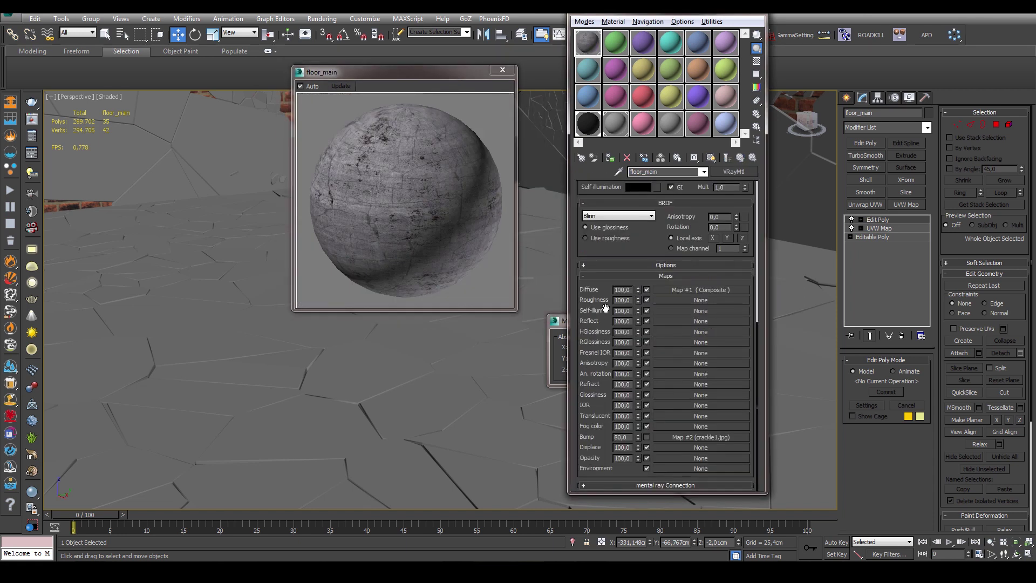
scroll(602, 348, "down", 1)
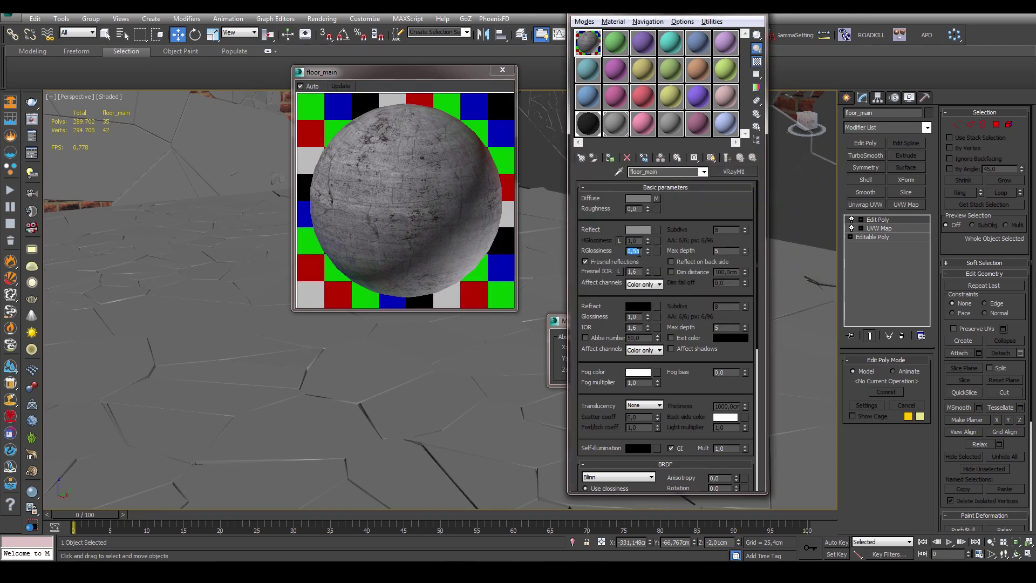
Load concrete1_bump.jpg as floor_main's reflection map and instance it into the glossiness slot.
left_click(657, 229)
double_click(552, 174)
double_click(384, 97)
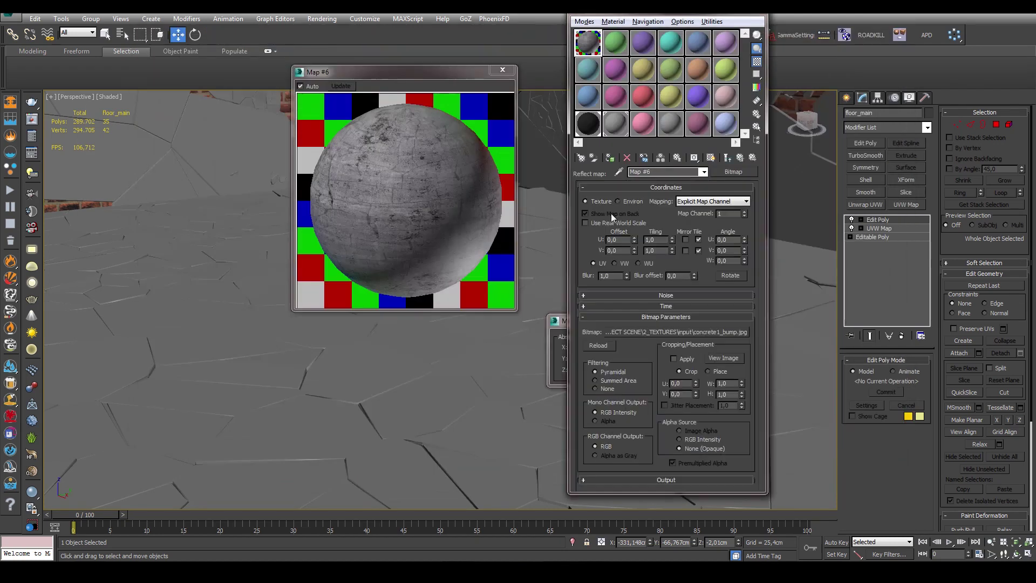
left_click(727, 157)
left_click_drag(645, 321, 644, 289)
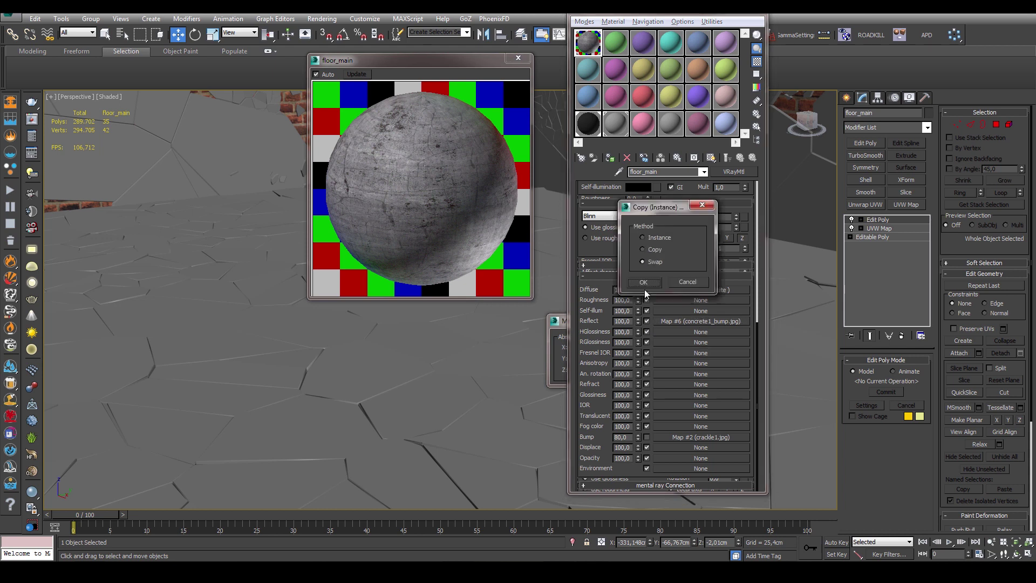
left_click(700, 342)
Enable the glossiness map's output curve and lower its top end to darken it.
right_click(582, 248)
left_click(593, 286)
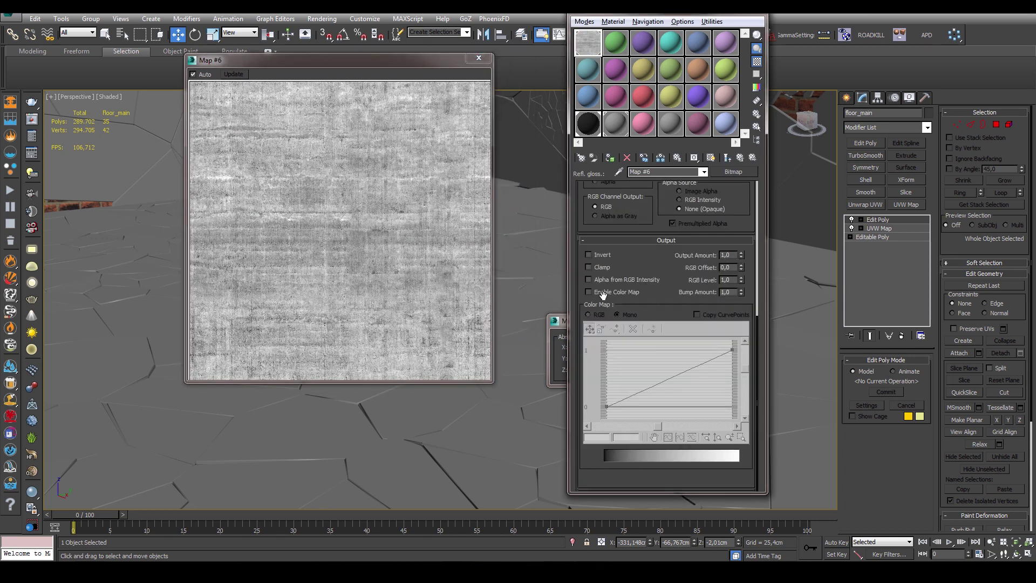
left_click_drag(728, 359, 722, 393)
mouse_move(730, 350)
left_mouse_down()
mouse_move(699, 388)
mouse_move(729, 392)
left_mouse_up()
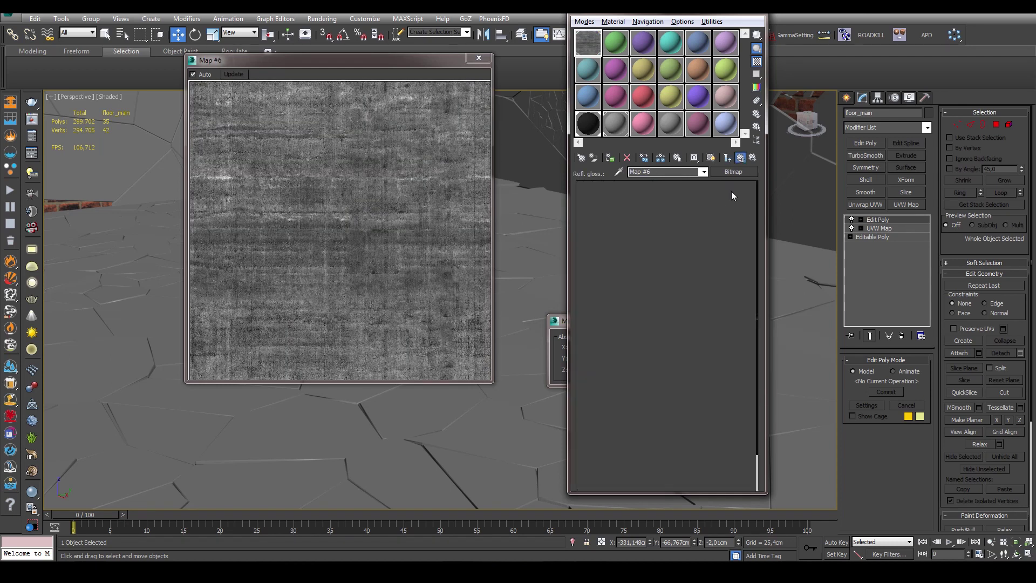
Wrap the glossiness map in a Composite map.
right_click(713, 344)
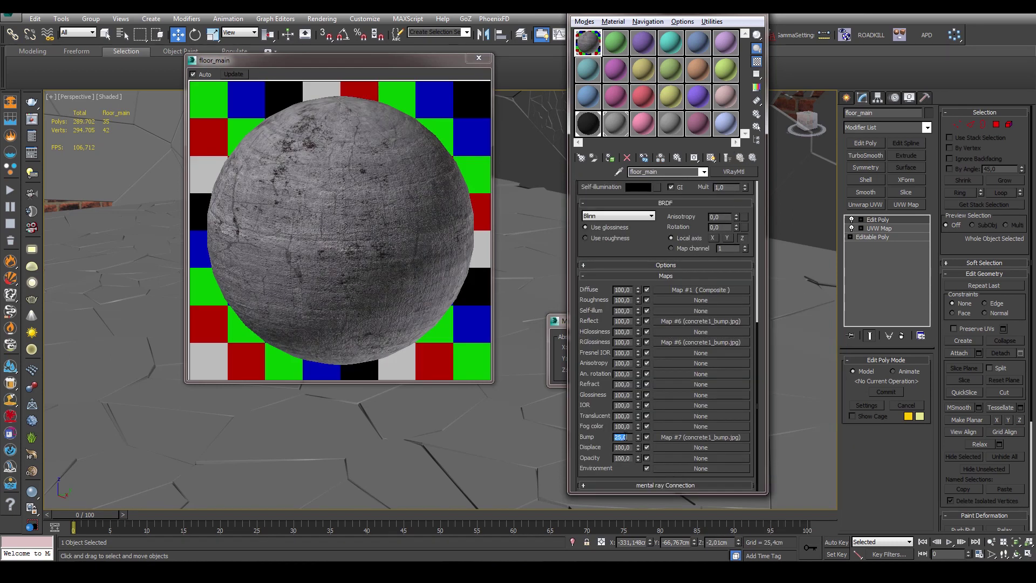
left_click(700, 370)
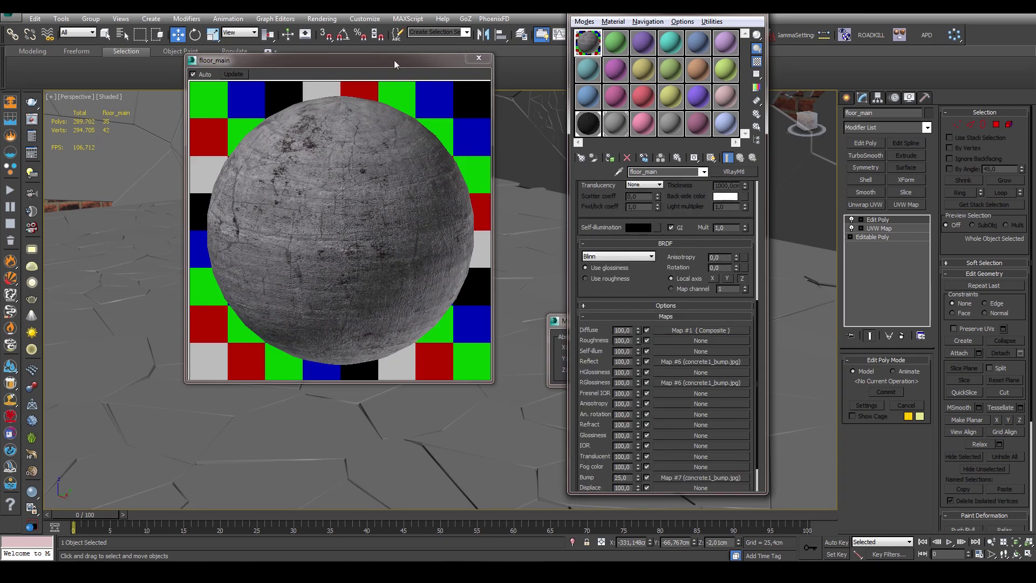
mouse_move(394, 60)
left_mouse_down()
mouse_move(265, 157)
mouse_move(293, 128)
left_mouse_up()
left_click(729, 172)
double_click(532, 242)
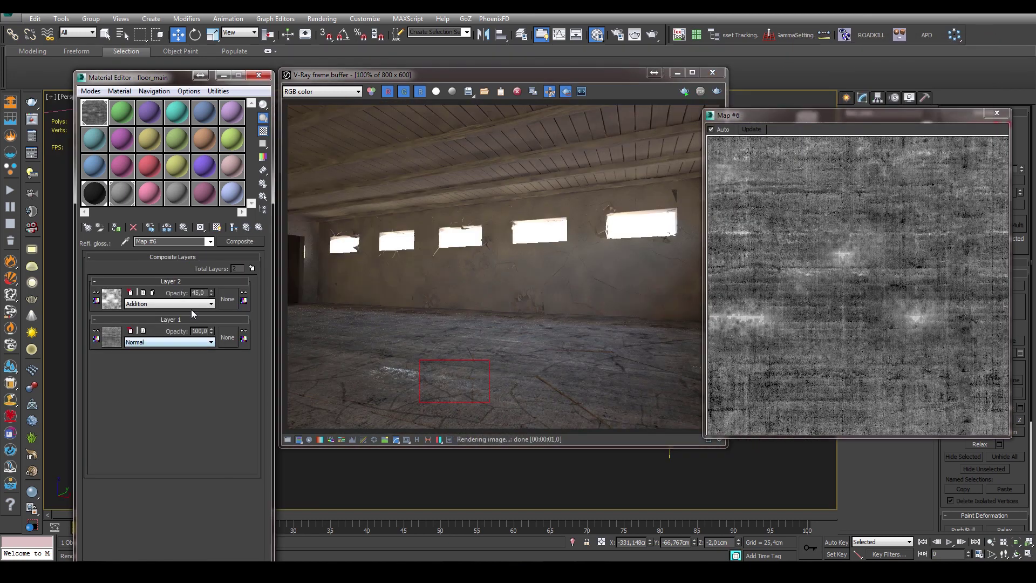
Set Layer 4's BerconNoise to Simplex 3D fBm with higher Levels and a raised Low value.
left_click(178, 422)
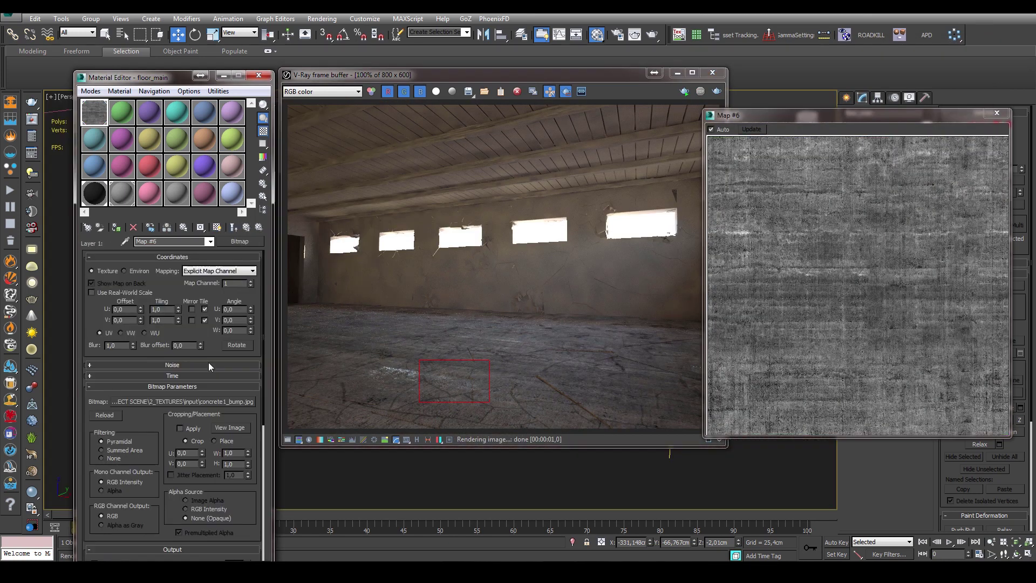
right_click(209, 347)
left_click(209, 480)
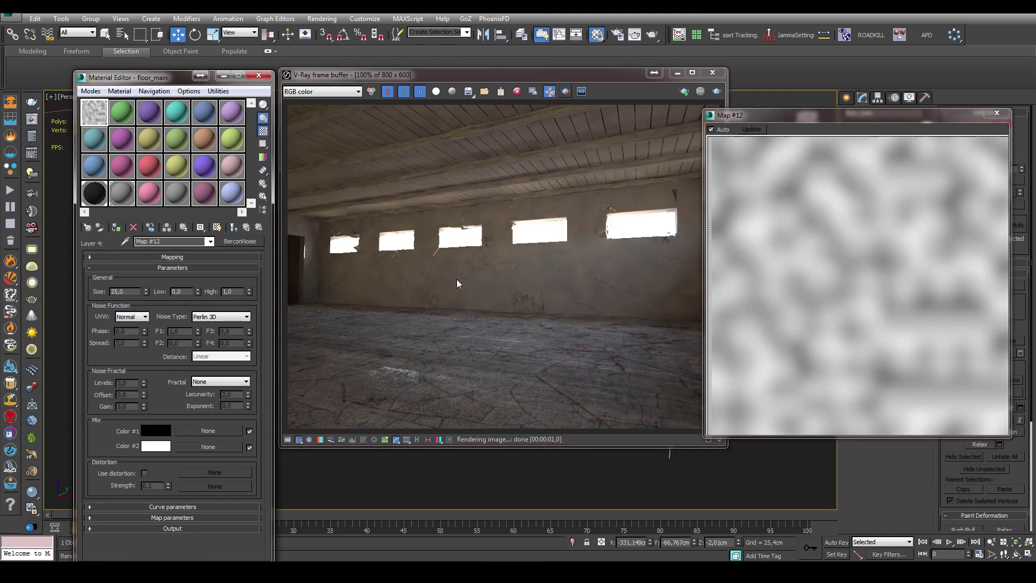
left_click(221, 381)
left_click(221, 316)
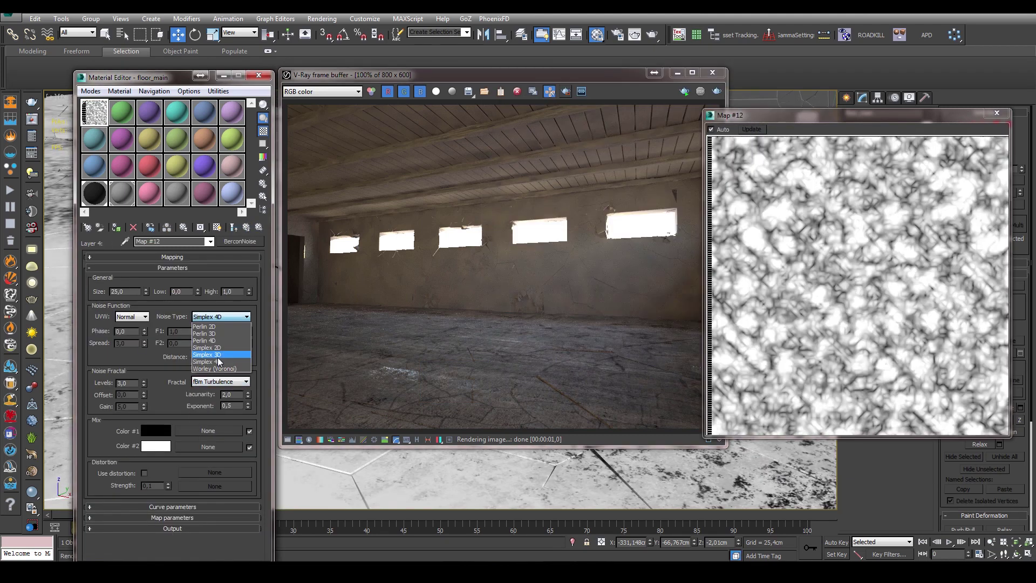
left_click_drag(198, 296, 249, 280)
left_click(221, 382)
left_click_drag(143, 382, 144, 378)
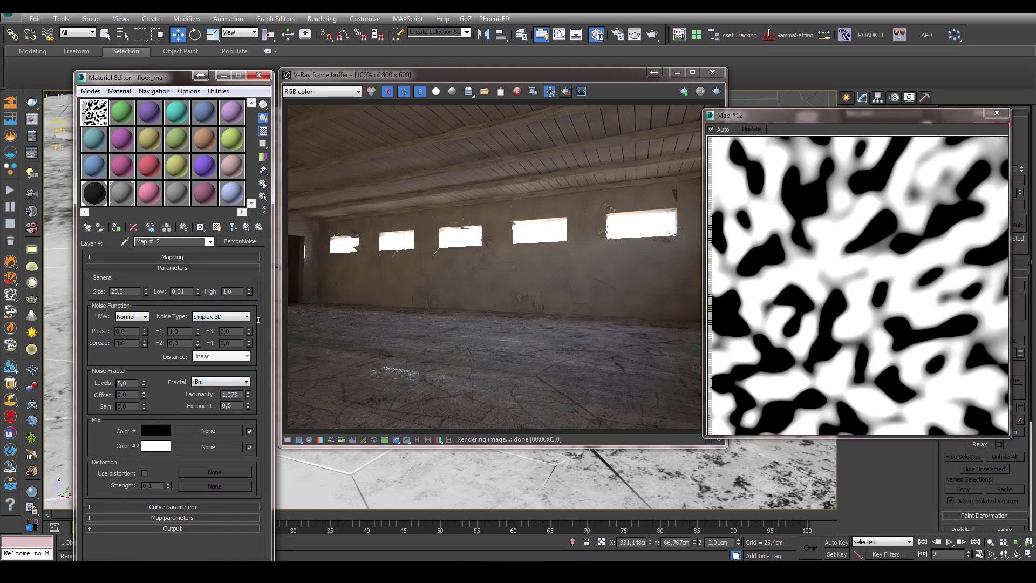
left_click_drag(248, 405, 249, 410)
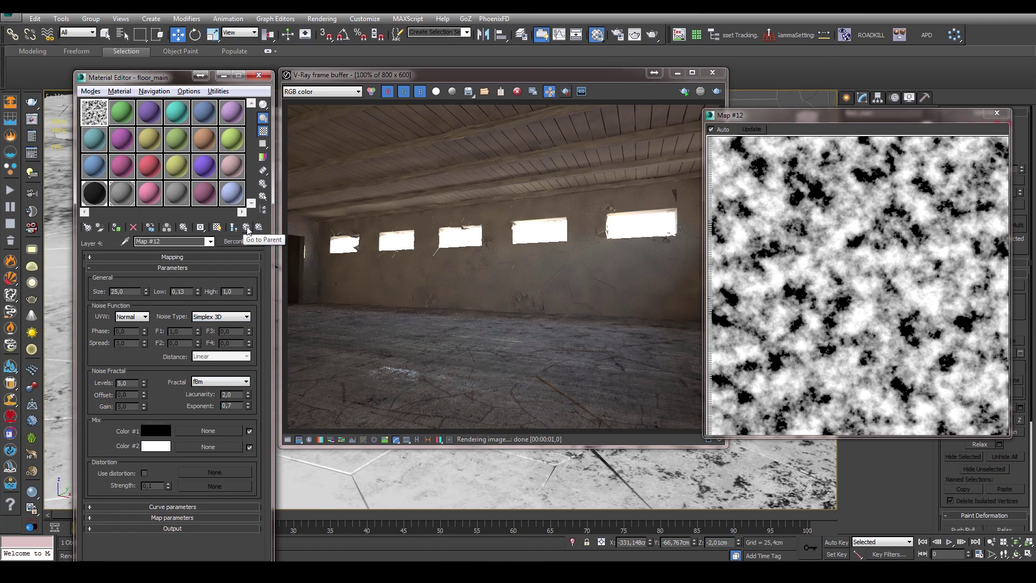
Tint the noise Color #1 dark red with a nested BerconNoise whose Color #2 is dark brown.
left_click(156, 430)
left_click_drag(594, 229, 629, 230)
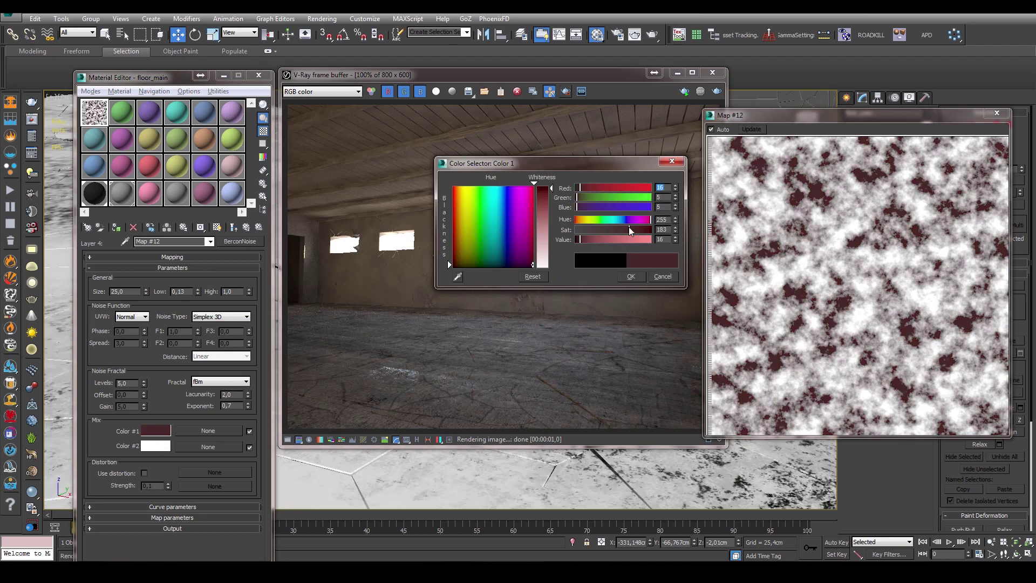
left_click(625, 275)
left_click(208, 430)
double_click(556, 142)
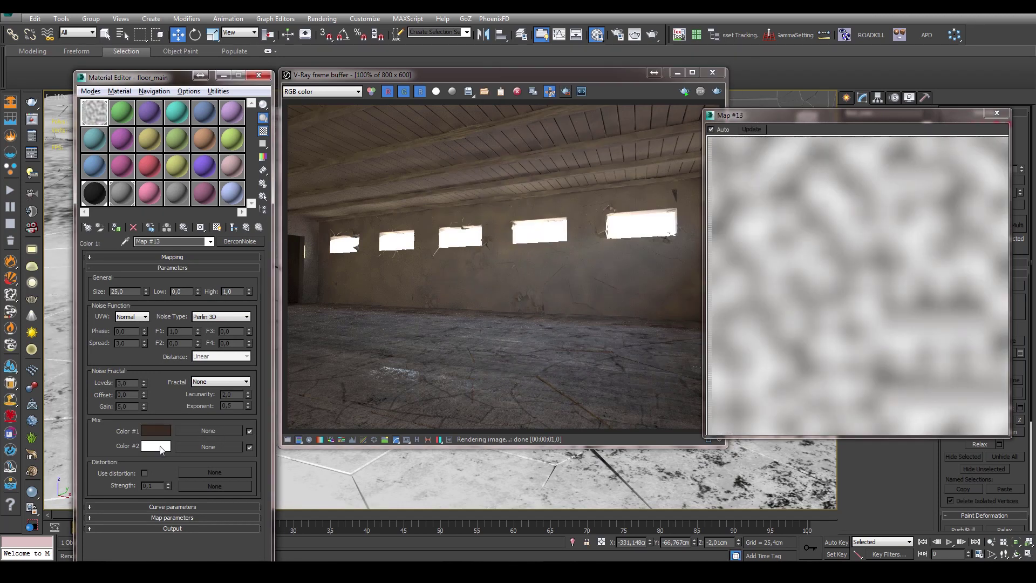
left_click(155, 446)
left_click(629, 276)
left_click(234, 227)
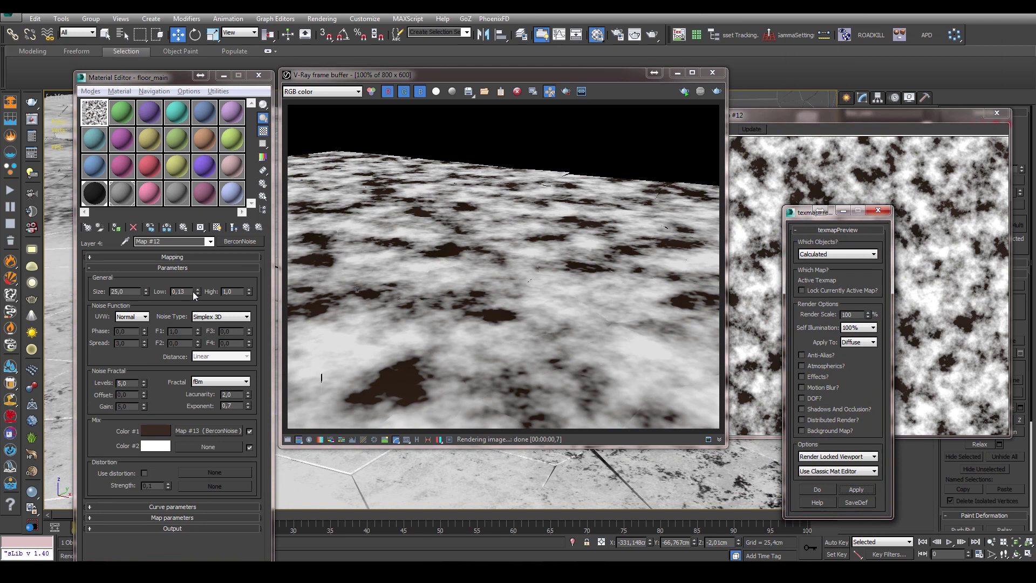
Reset the nested noise Low value and set its Size to 20.
right_click(195, 294)
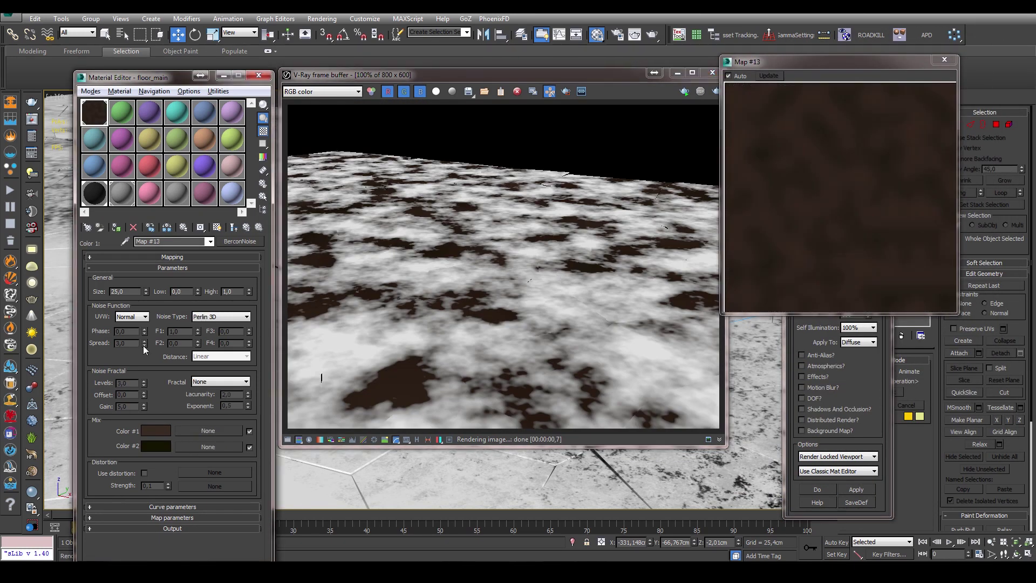
type("20")
key("Return")
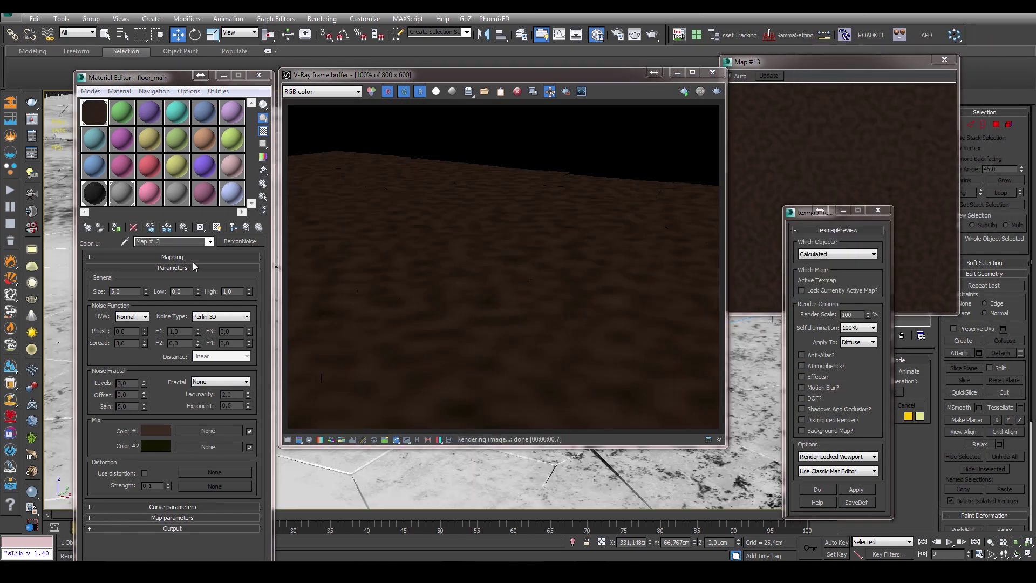
left_click(246, 229)
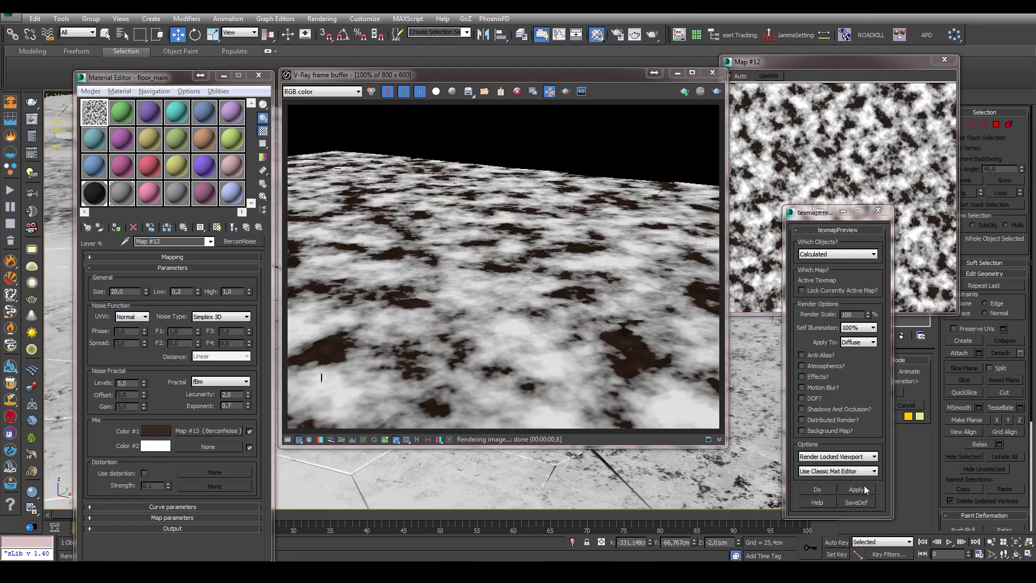
left_click(246, 227)
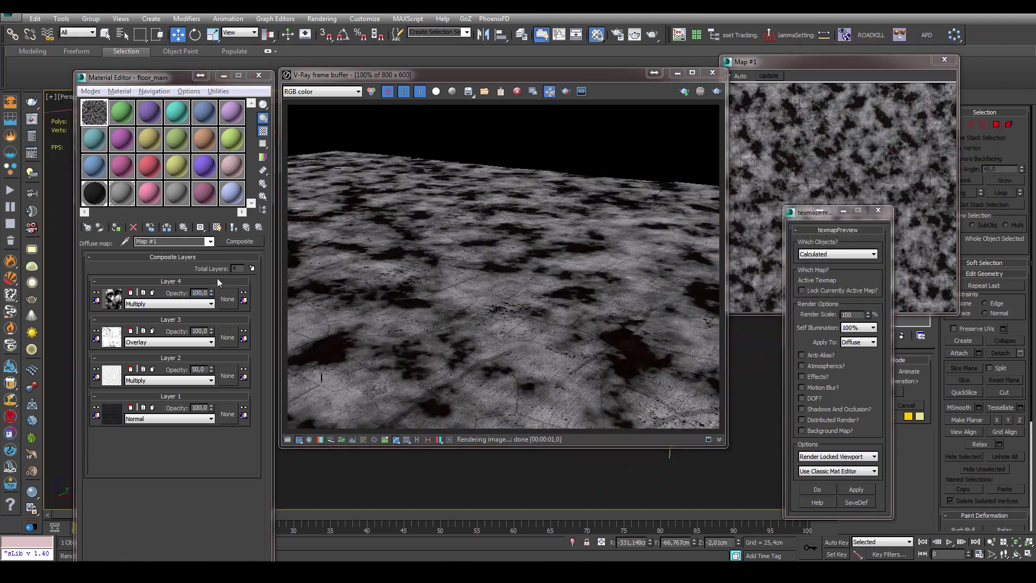
Set Layer 4's noise Size to 50 and lower its Low value.
left_click(113, 298)
type("5")
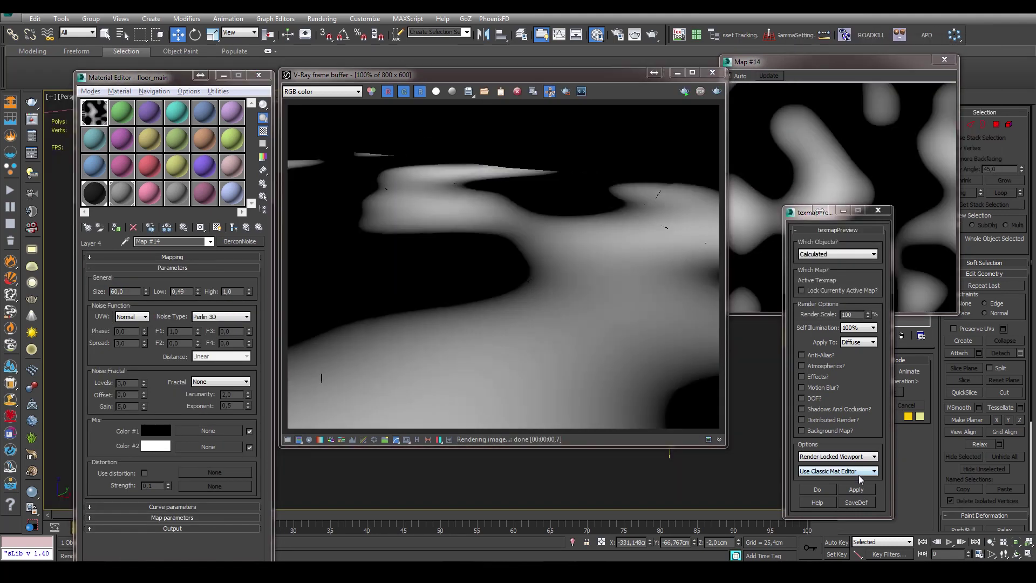
left_click(246, 227)
double_click(131, 291)
key("Return")
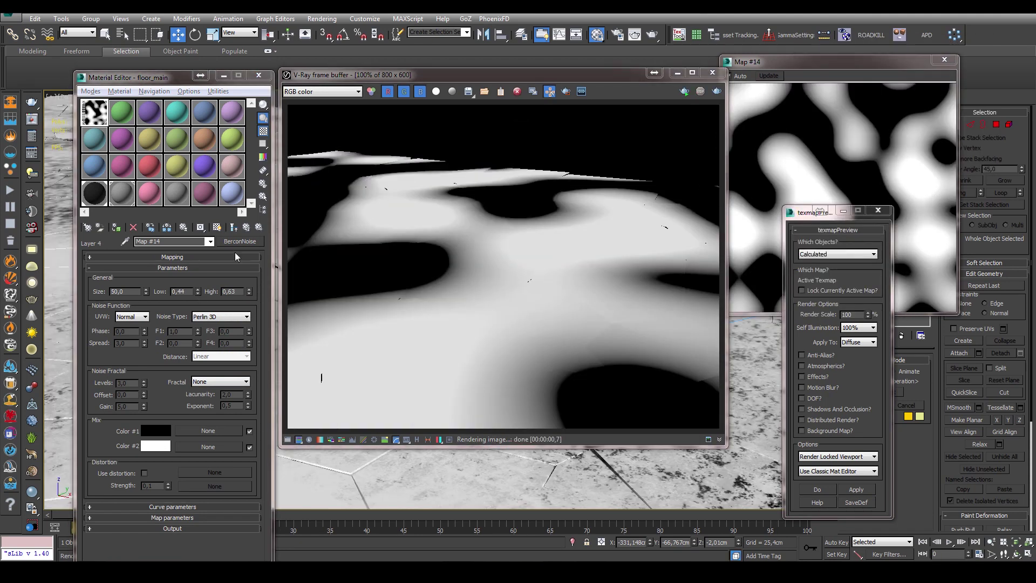
Switch Layer 4's noise to Worley Hetero Terrain with Square distance and Size 30.
left_click(214, 426)
left_click(221, 316)
left_click(209, 383)
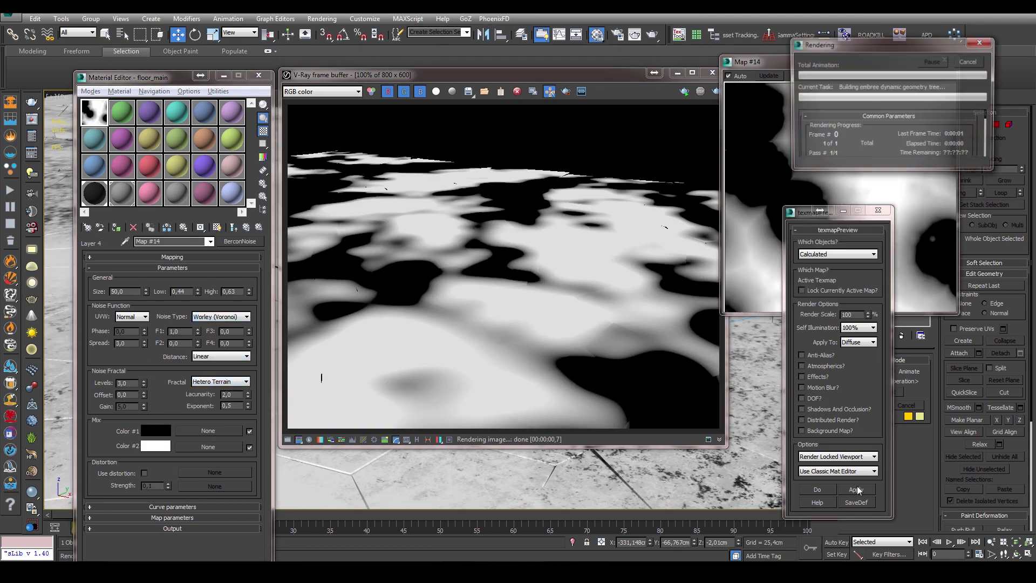
left_click(220, 356)
left_click(220, 378)
left_click_drag(197, 294, 205, 292)
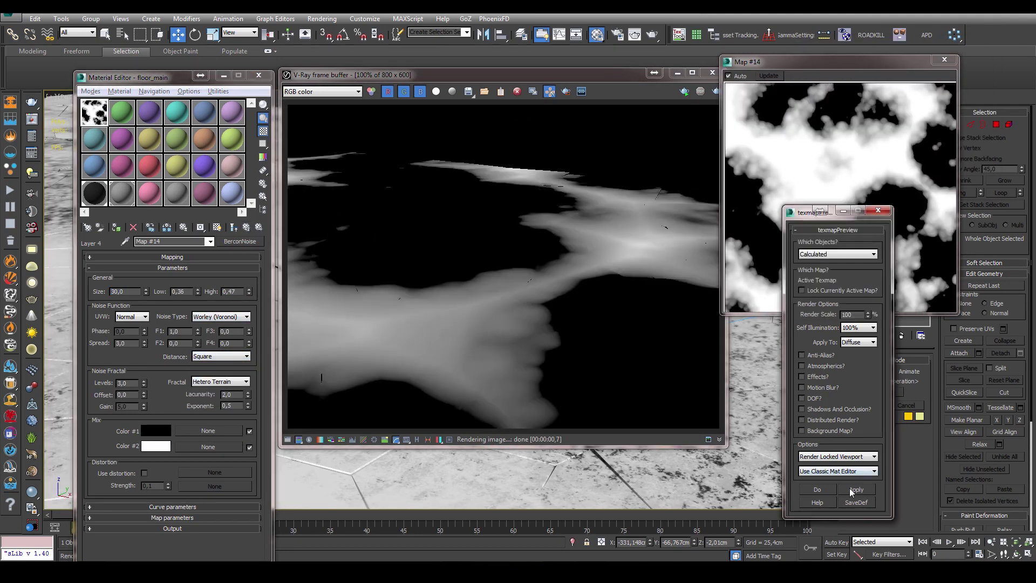
left_click(234, 227)
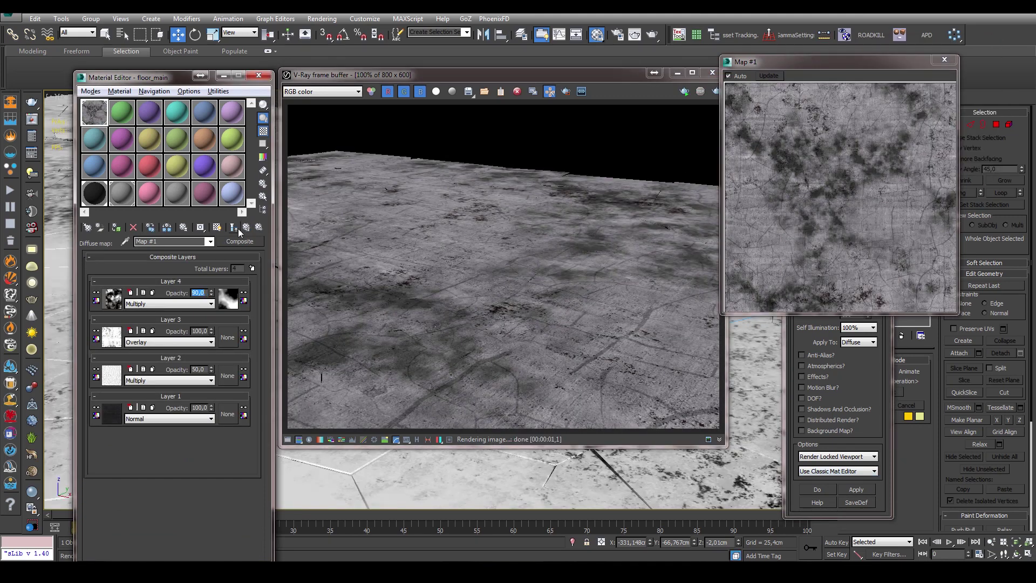
Convert floor_main to a VRayBlendMtl keeping the old base, with a black glossy VRayMtl first coat.
left_click(234, 227)
double_click(571, 132)
left_click(205, 356)
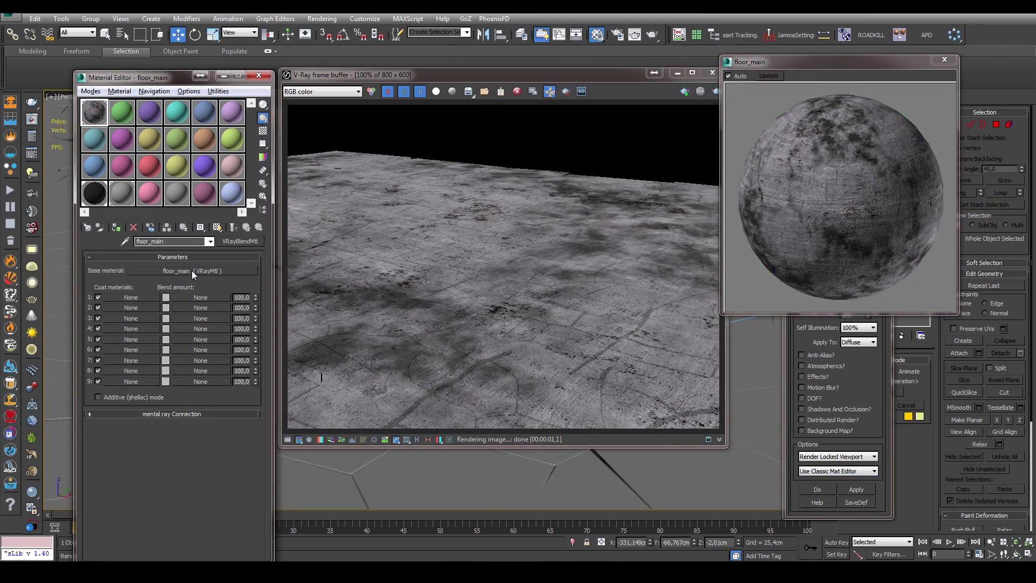
left_click(143, 298)
double_click(539, 155)
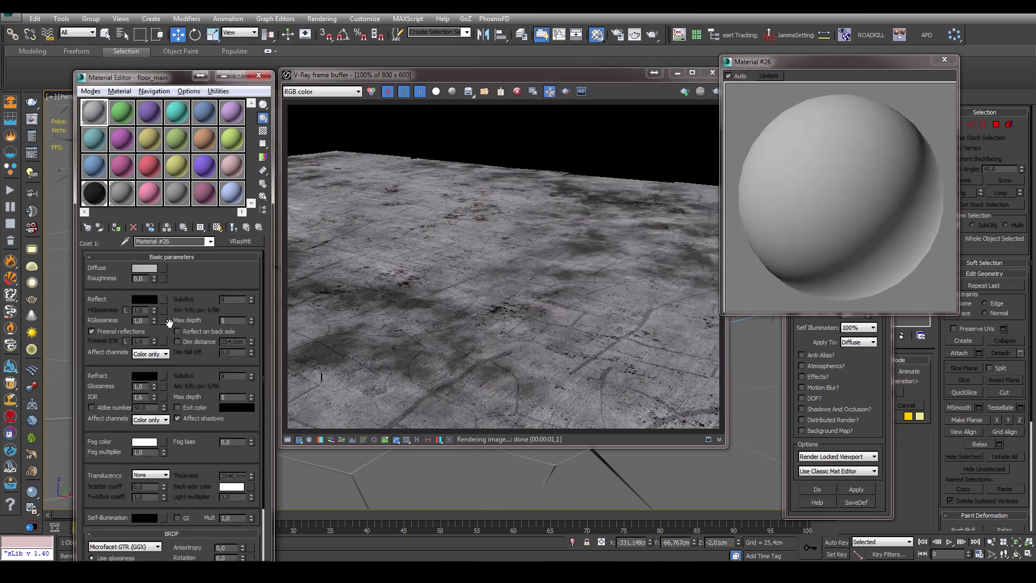
left_click(144, 268)
left_click(576, 239)
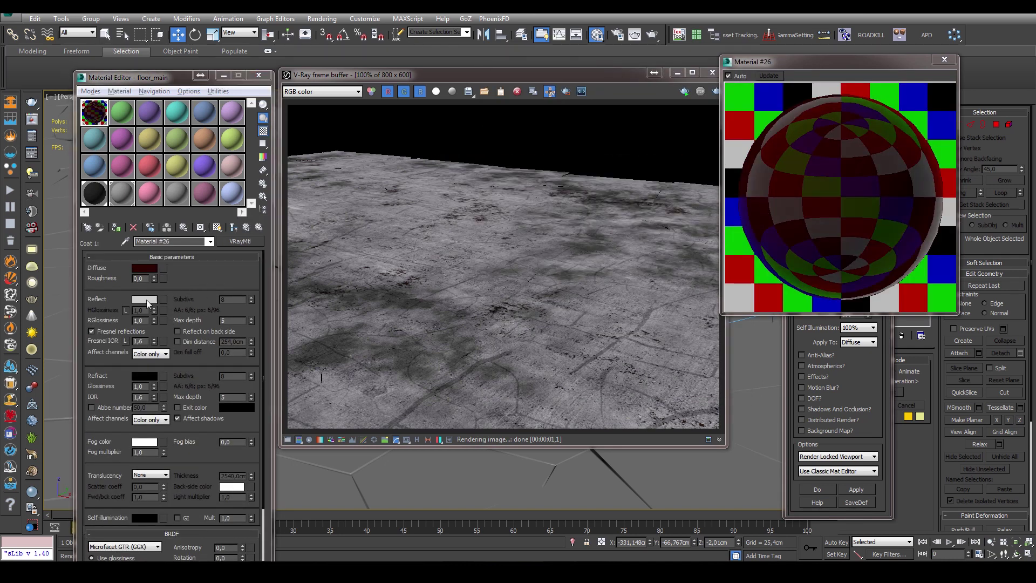
left_click(145, 299)
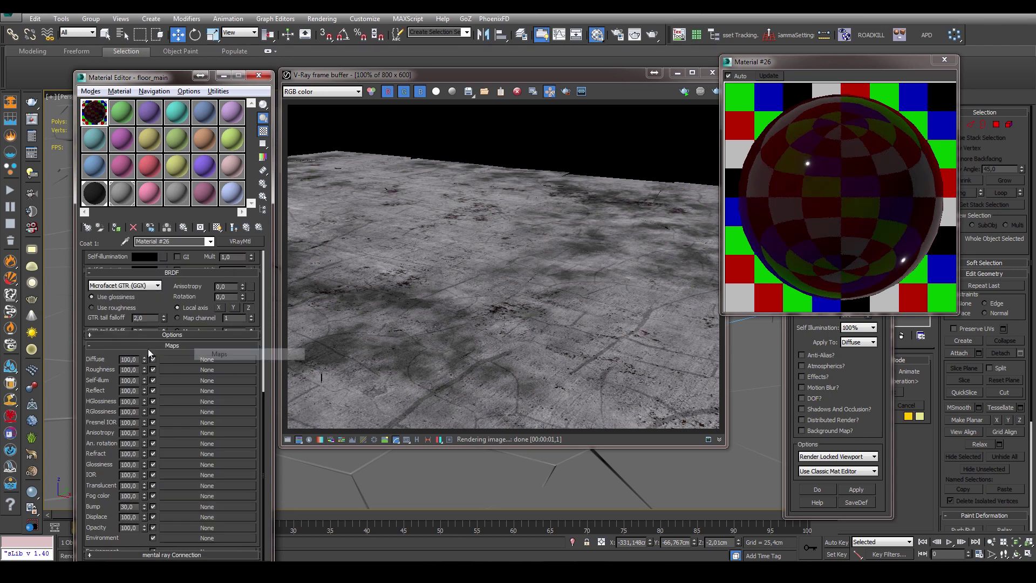
Give the coat a fine BerconNoise bump at Size 2 with bump amount 5.
left_click(211, 510)
double_click(545, 258)
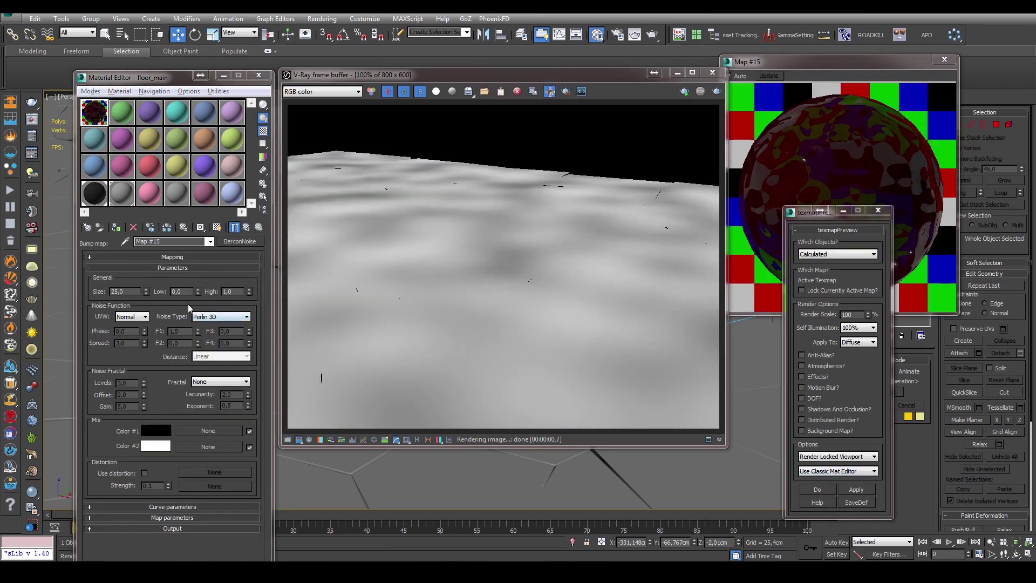
type("5")
mouse_move(145, 291)
left_mouse_down()
mouse_move(145, 305)
mouse_move(199, 277)
left_mouse_up()
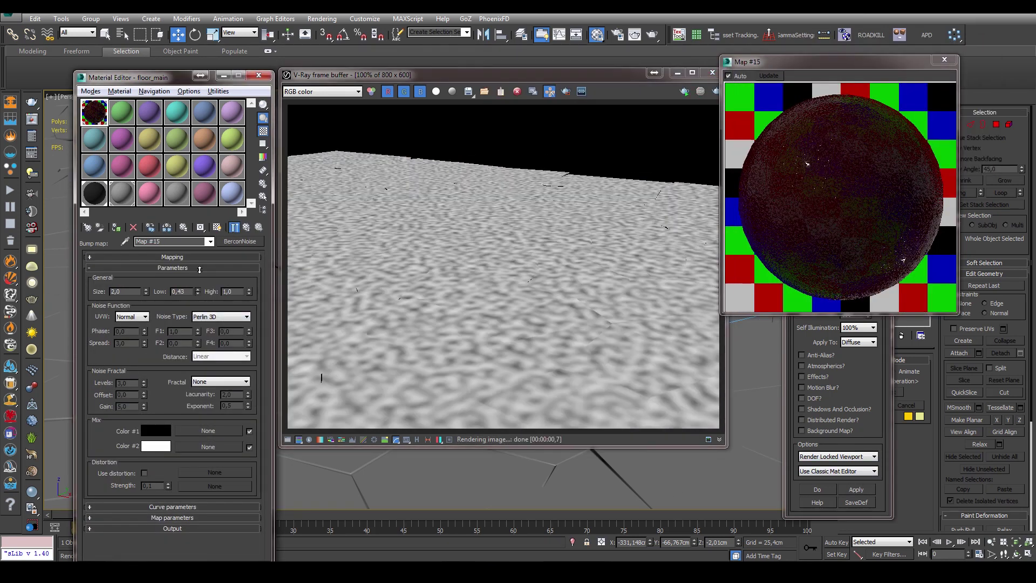
left_click(221, 382)
left_click(234, 227)
double_click(129, 506)
type("5")
key("Return")
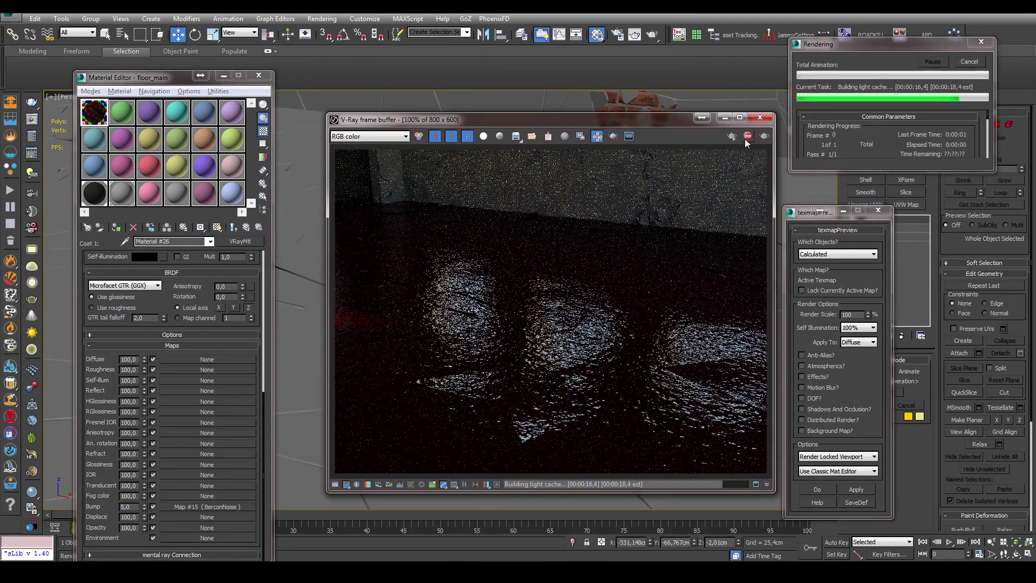
Stop the render, adjust Map #16's output curve, and re-render the floor.
key("Escape")
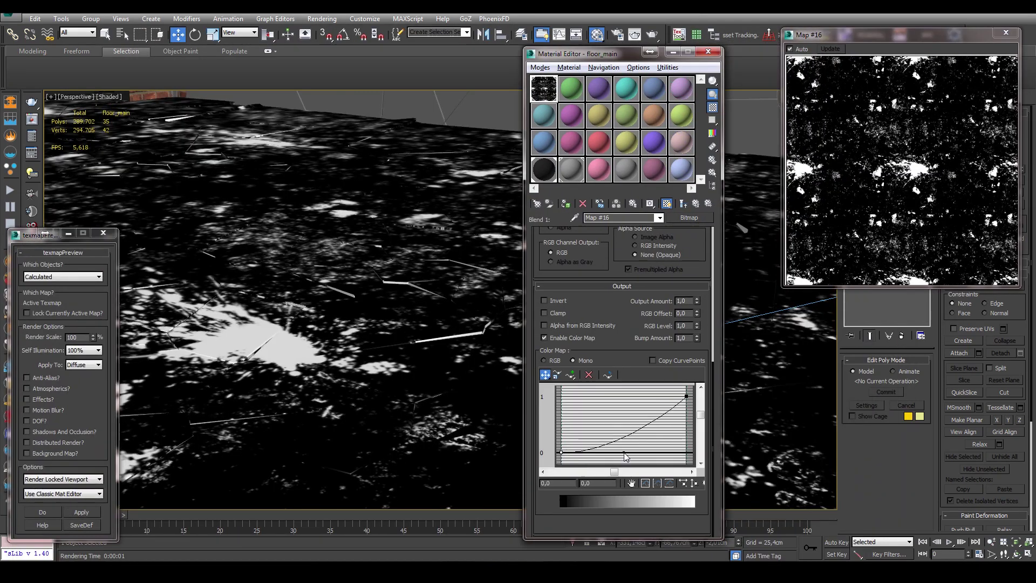
left_click_drag(625, 455, 626, 440)
key("Up")
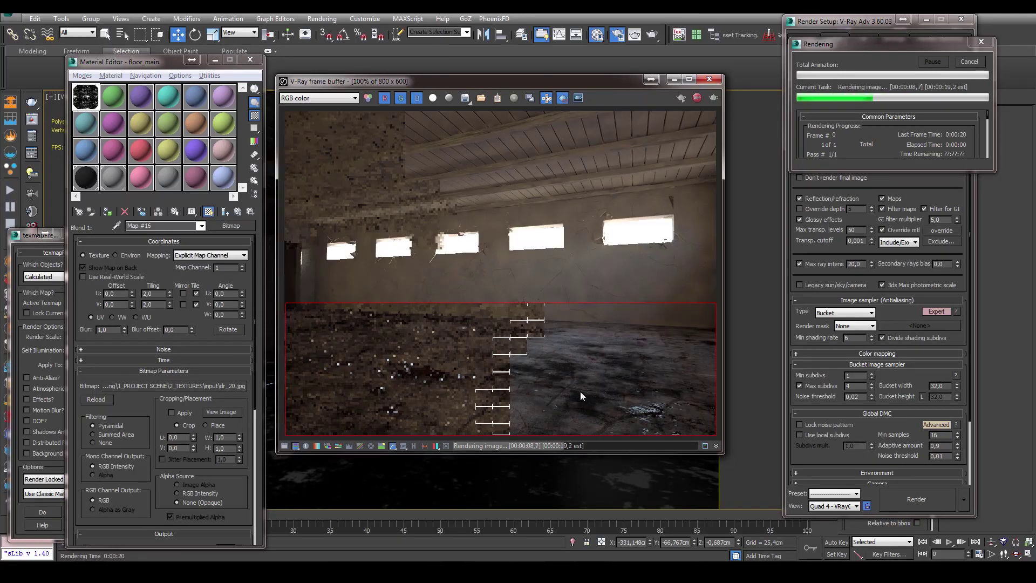
left_click(225, 211)
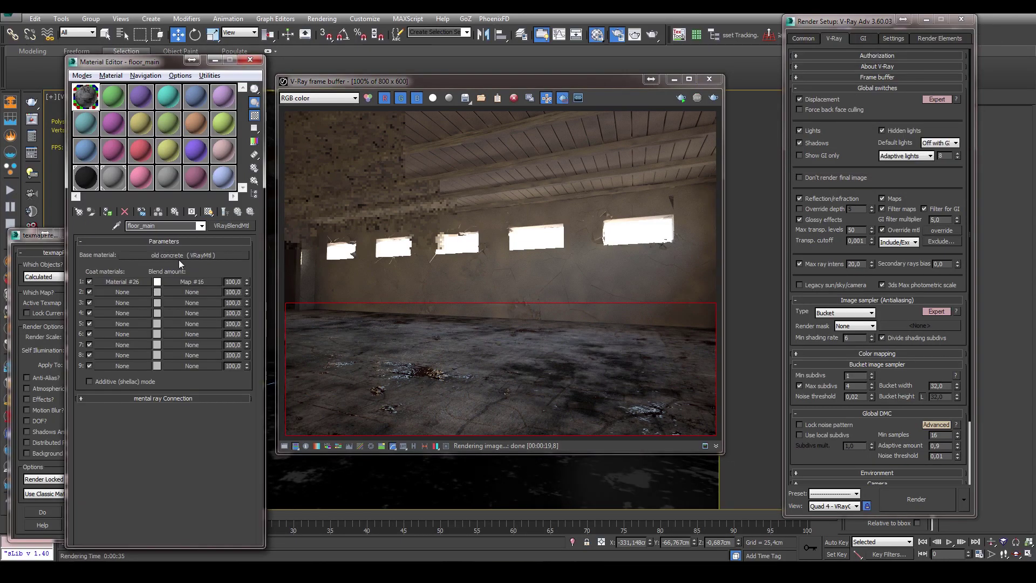
Review the Composite's crackle and noise layers, then add a BerconNoise map to Layer 5.
double_click(86, 96)
left_click(103, 358)
type("craks_disp")
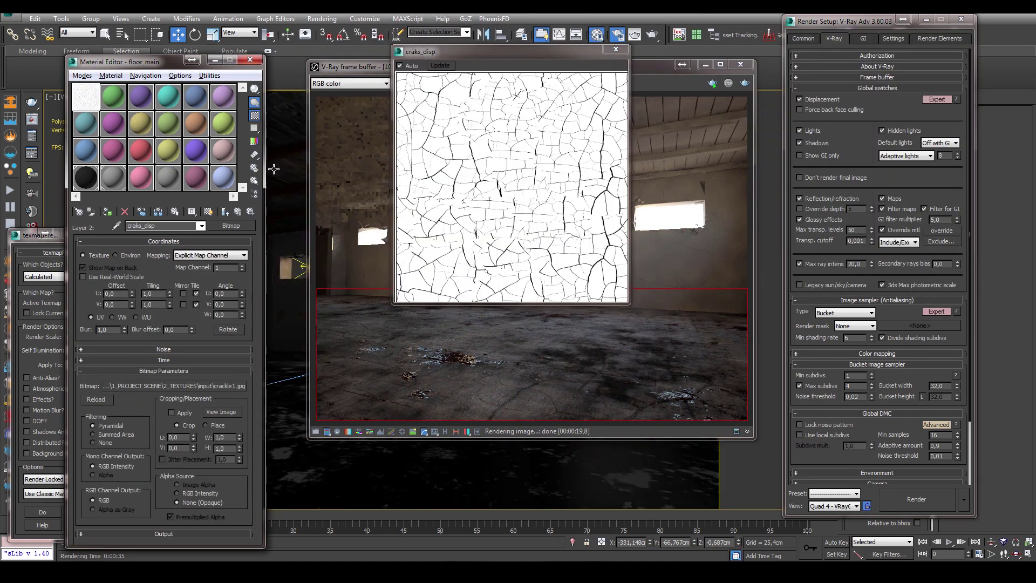
left_click(225, 211)
left_click(103, 321)
left_click(225, 211)
left_click(105, 282)
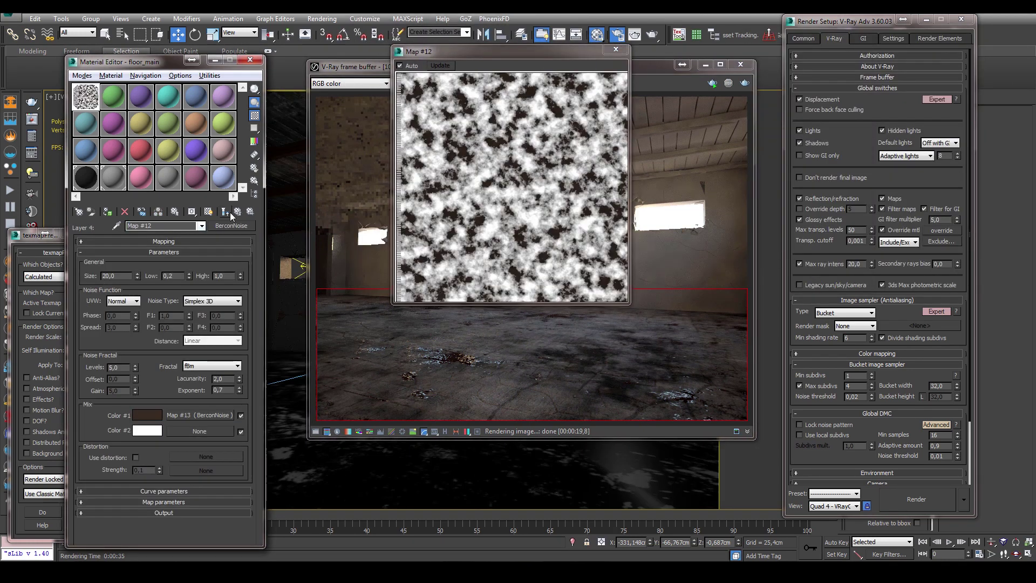
left_click(225, 211)
left_click(105, 281)
left_click(250, 211)
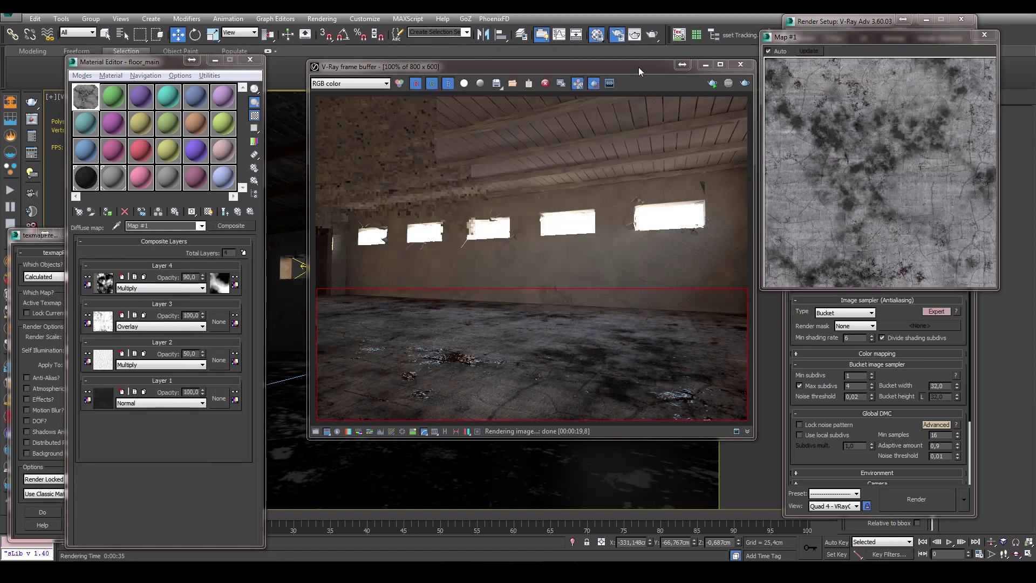
left_click(105, 281)
left_click(934, 441)
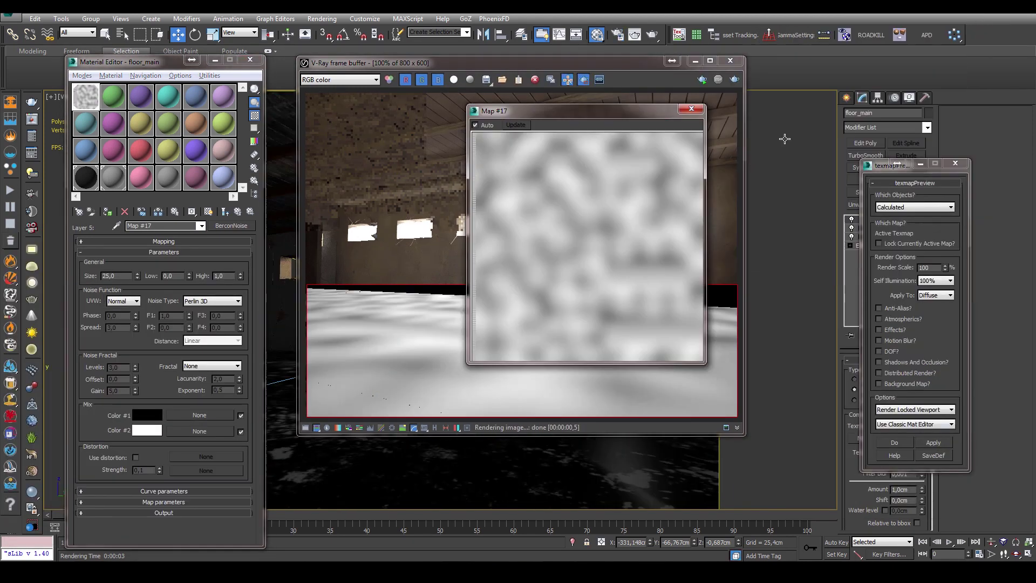
Raise Map #17's noise Low threshold to 0.33 and its Size to 50.
scroll(216, 300, "down", 5)
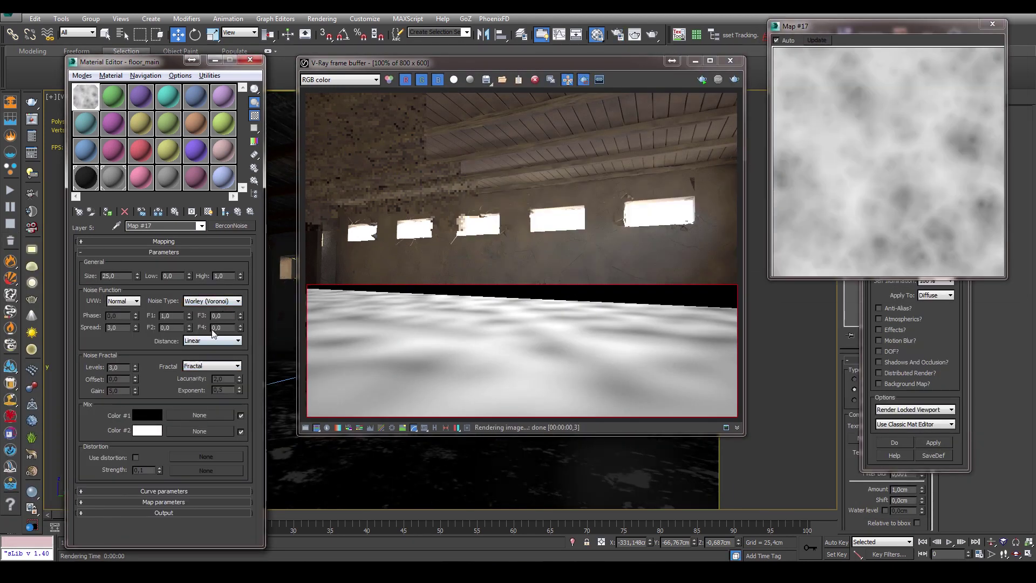
scroll(214, 340, "down", 5)
scroll(214, 340, "up", 1)
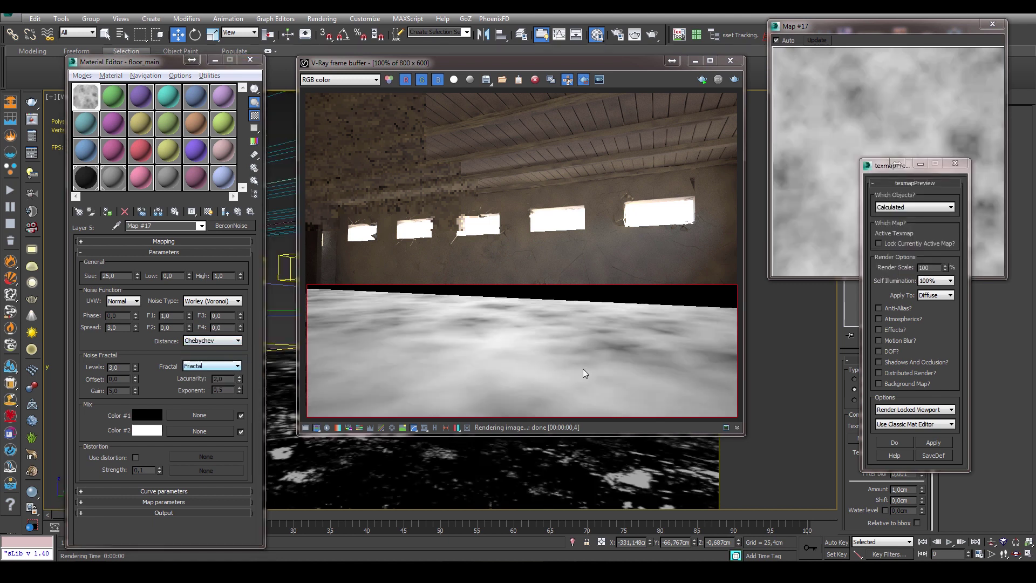
mouse_move(189, 276)
left_mouse_down()
mouse_move(201, 258)
mouse_move(189, 270)
left_mouse_up()
left_click_drag(137, 275, 131, 275)
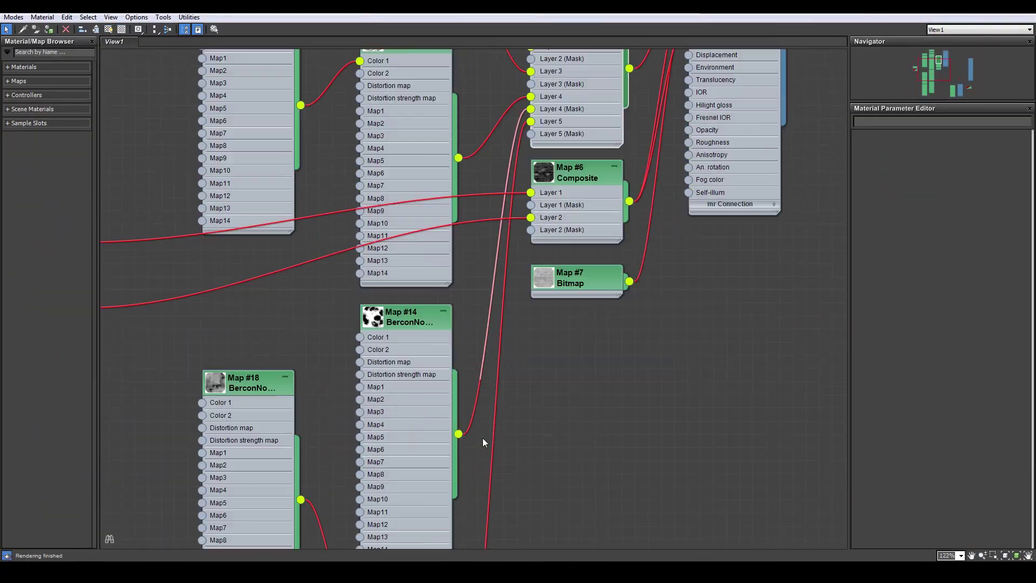
Preview Map #17 and lower Map #20's Low value to 0.41.
right_click(496, 322)
left_click(531, 363)
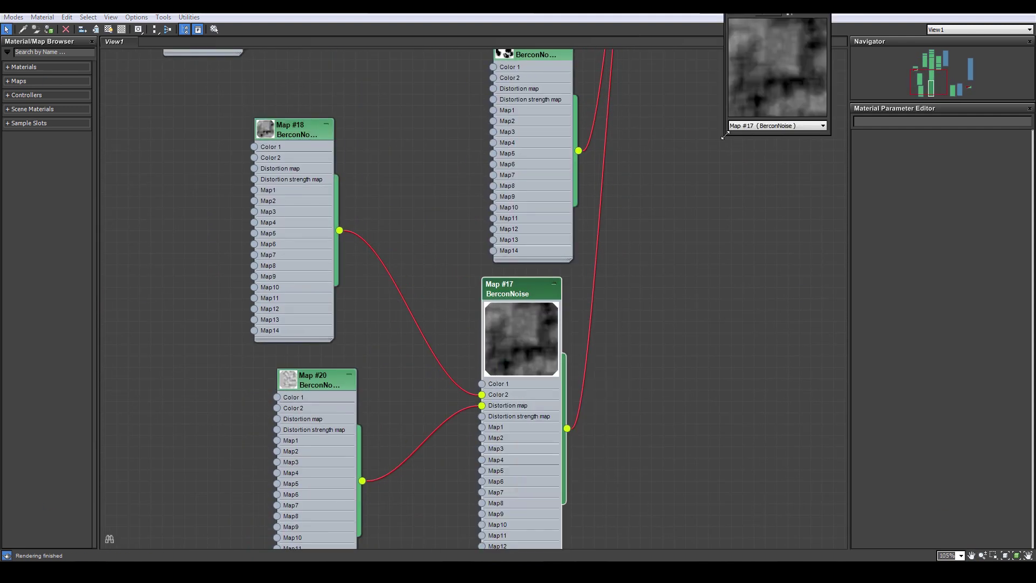
double_click(513, 248)
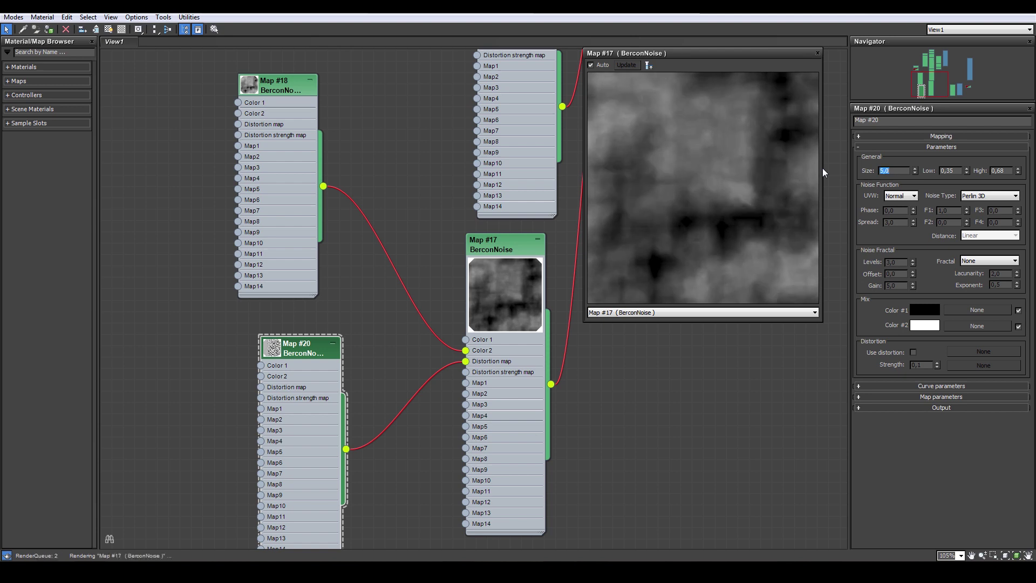
left_click_drag(966, 170, 966, 178)
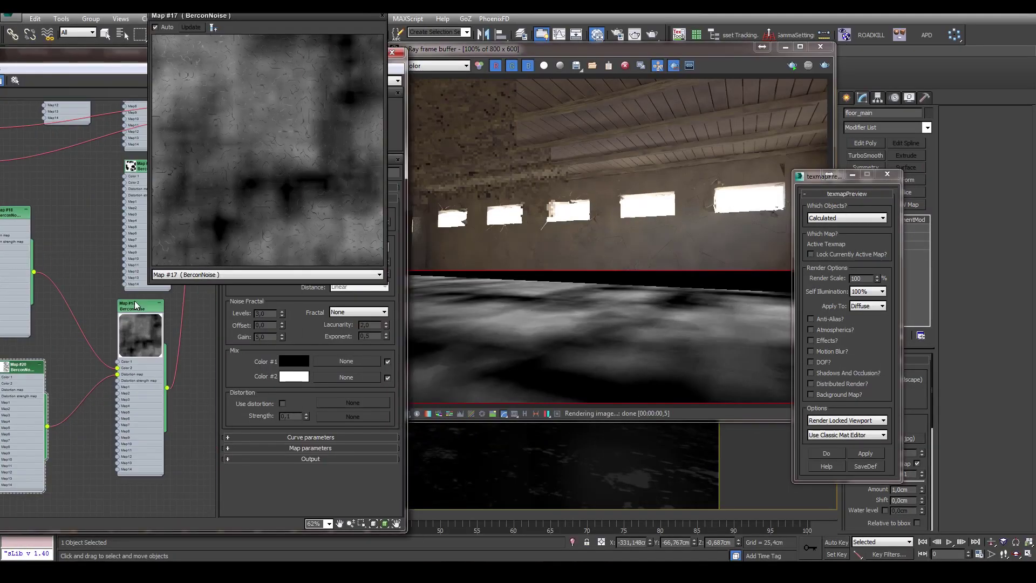
left_click(844, 452)
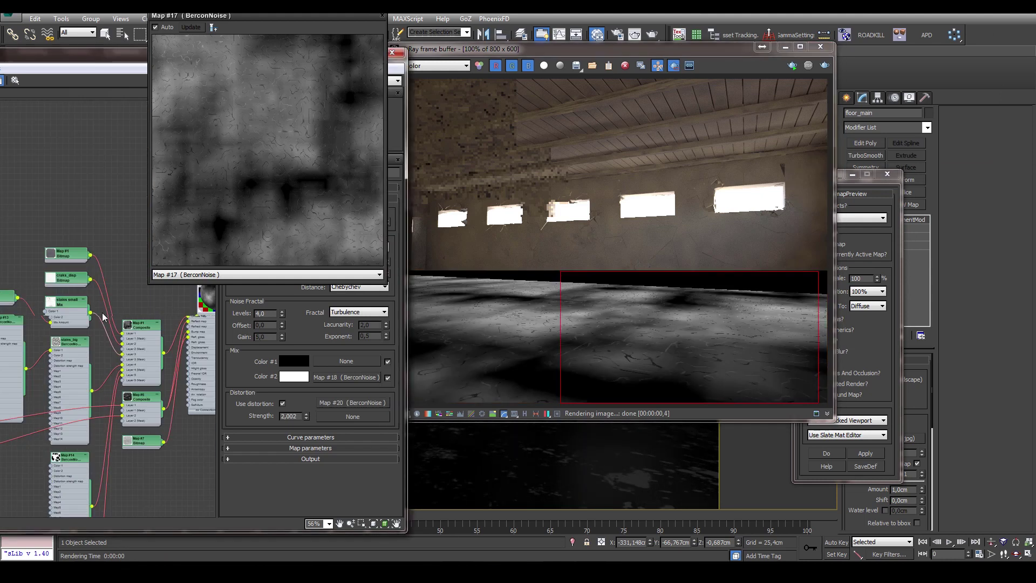
Set the composite's Layer 5 to Multiply at 80% opacity and re-render the floor region.
middle_click_drag(151, 217, 97, 155)
right_click(70, 270)
left_click(92, 314)
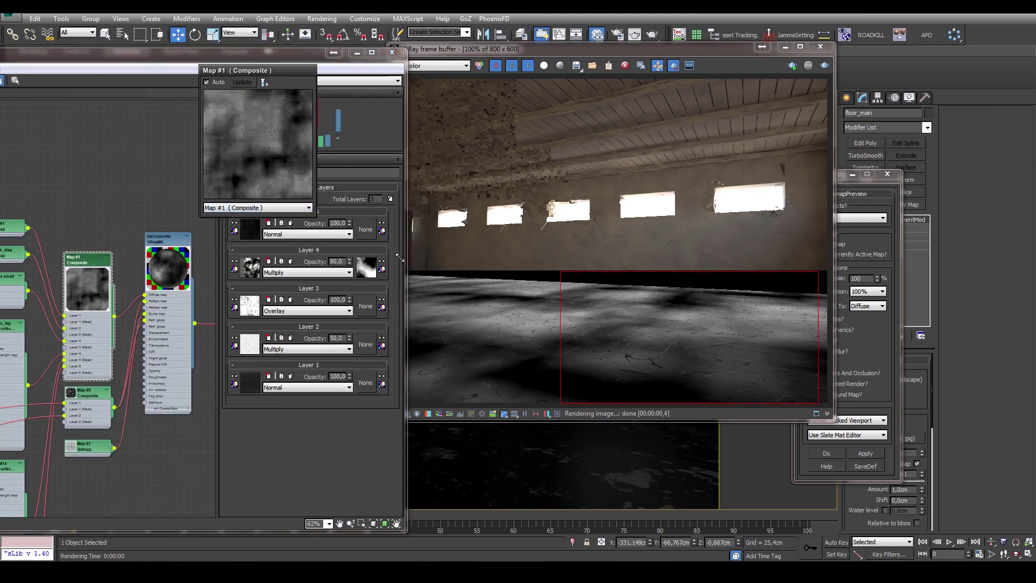
left_click_drag(324, 65, 581, 75)
left_click(306, 234)
left_click(291, 285)
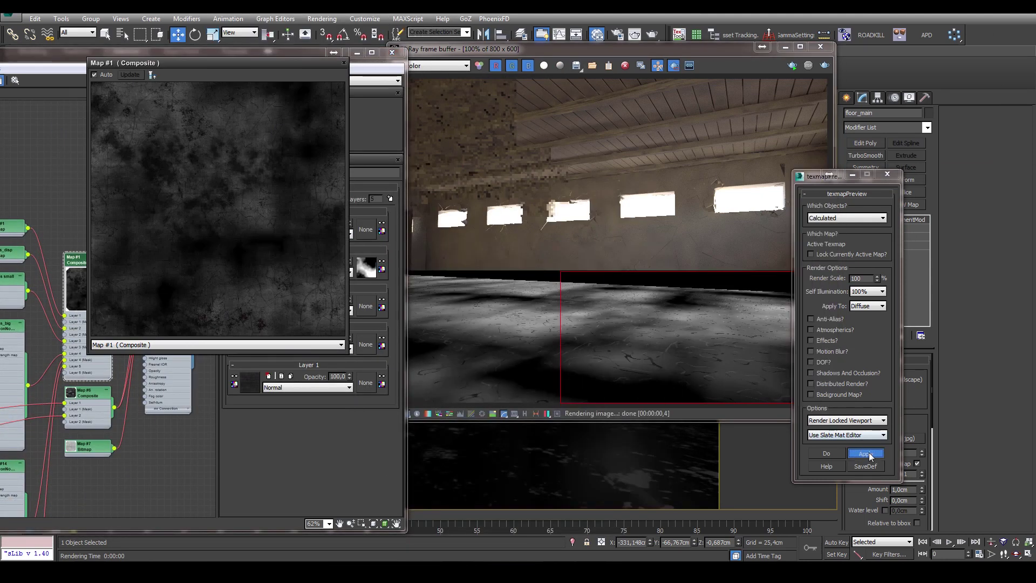
key("z")
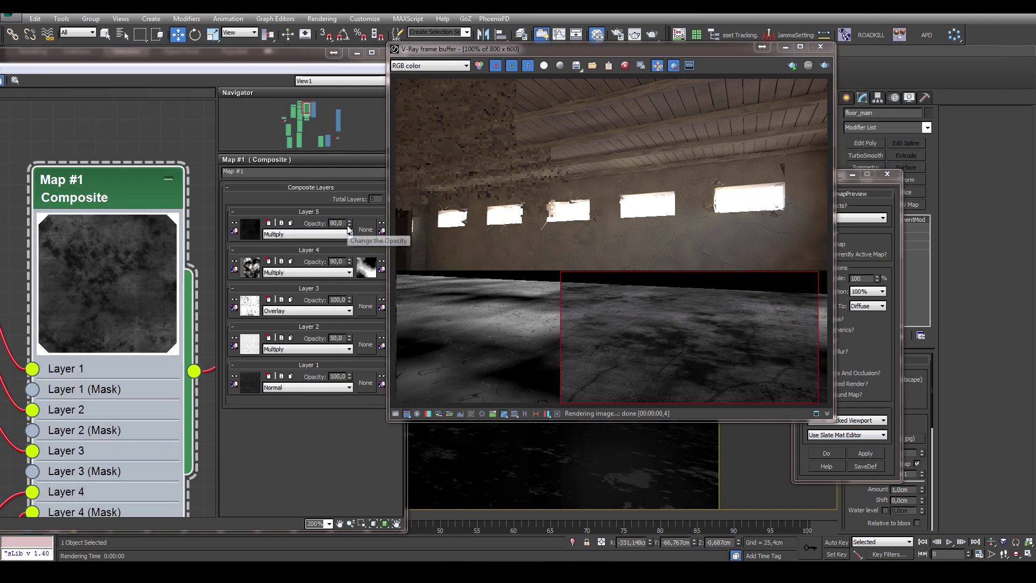
key("shift+q")
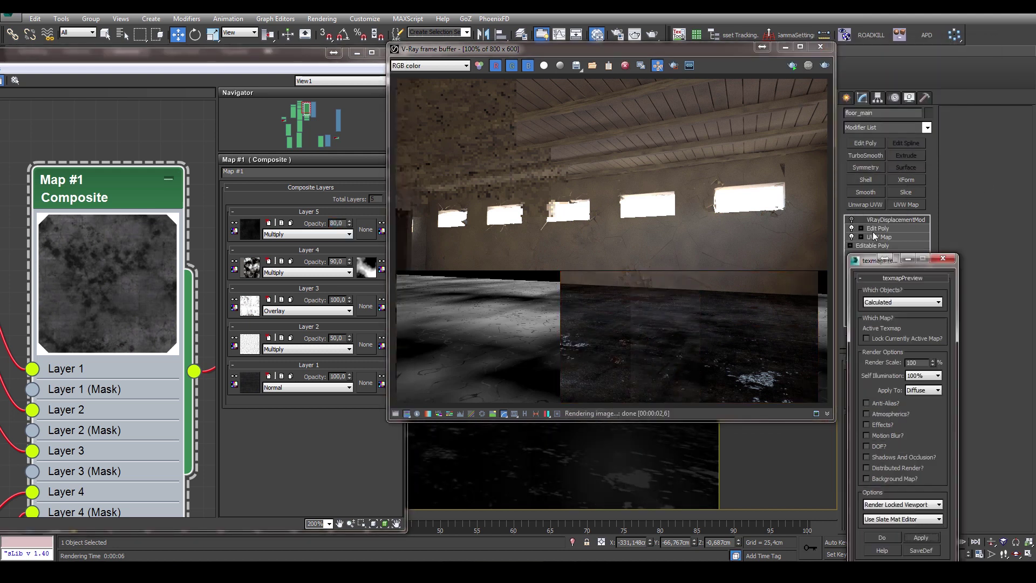
left_click(824, 64)
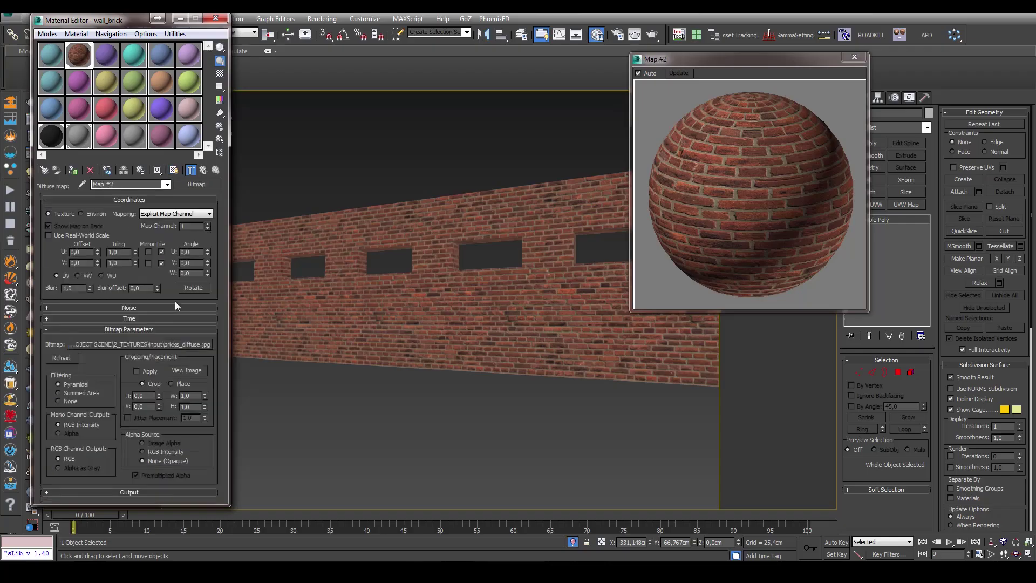
Instance the reflection bitmap into wall_brick's RGlossiness, set Reflect to 50, and reuse it for Bump.
left_click(203, 170)
left_click(170, 336)
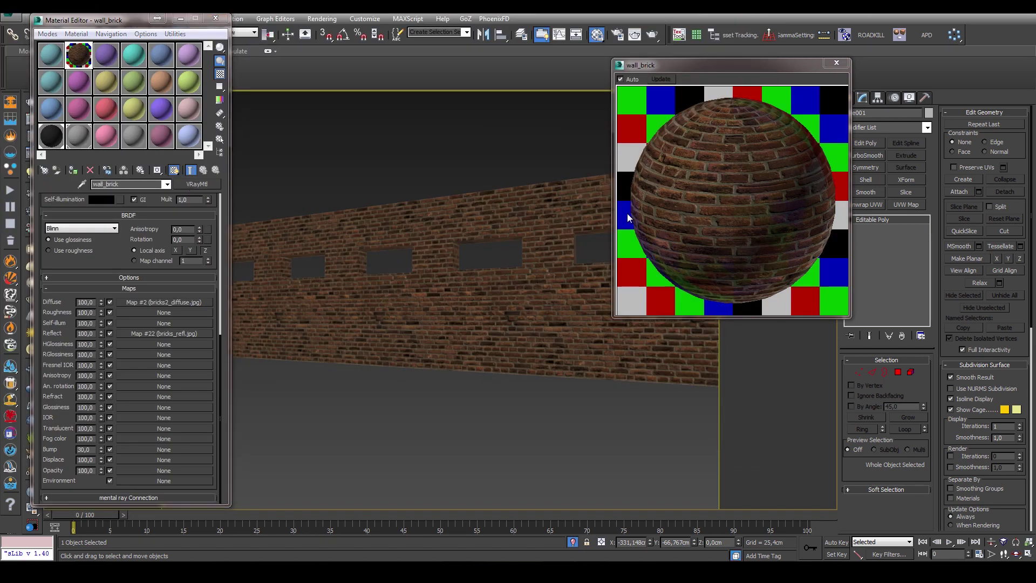
left_click(106, 294)
type("60")
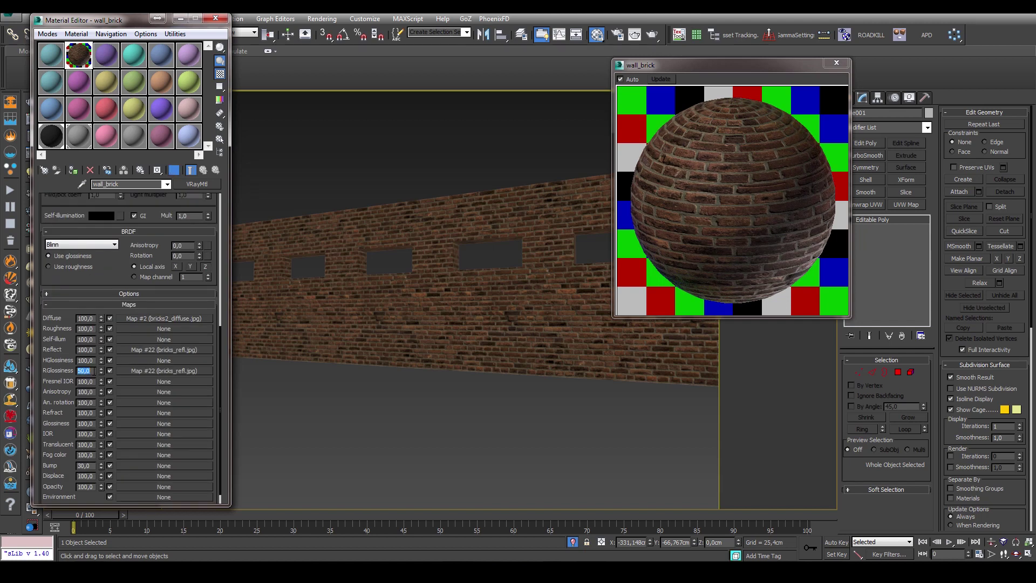
left_click_drag(70, 337, 70, 348)
left_click(89, 361)
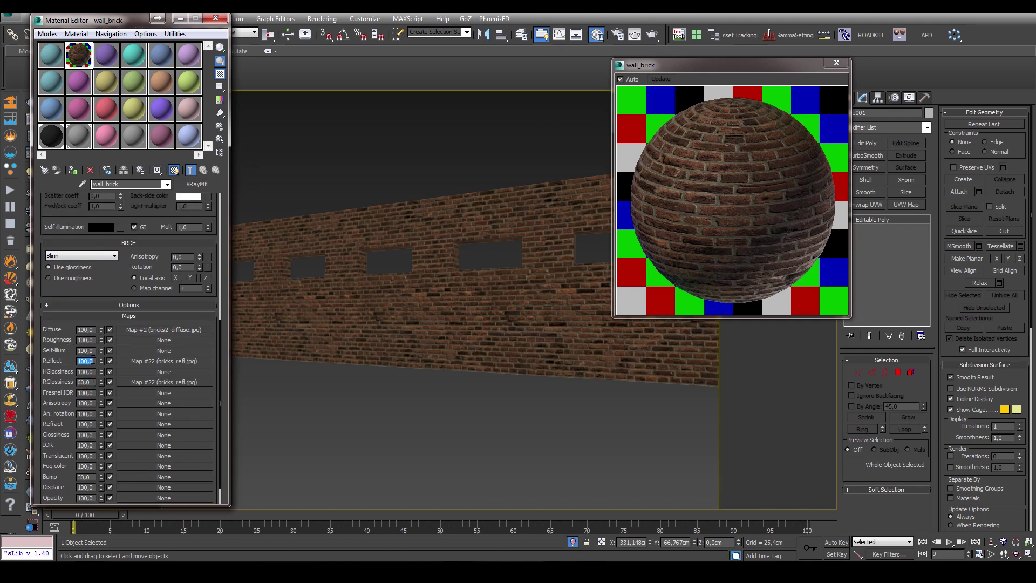
type("50")
scroll(134, 410, "down", 2)
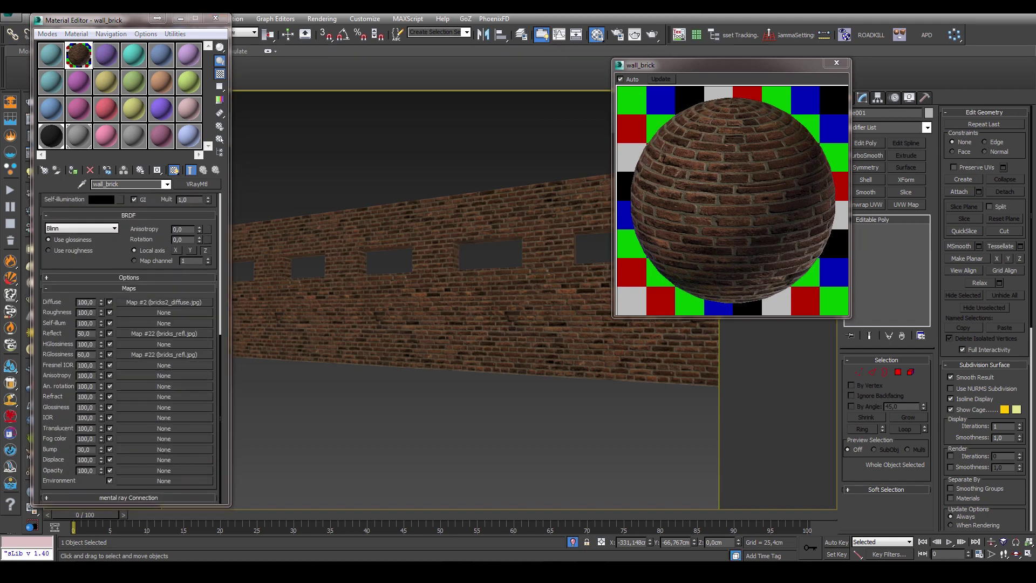
left_click(164, 449)
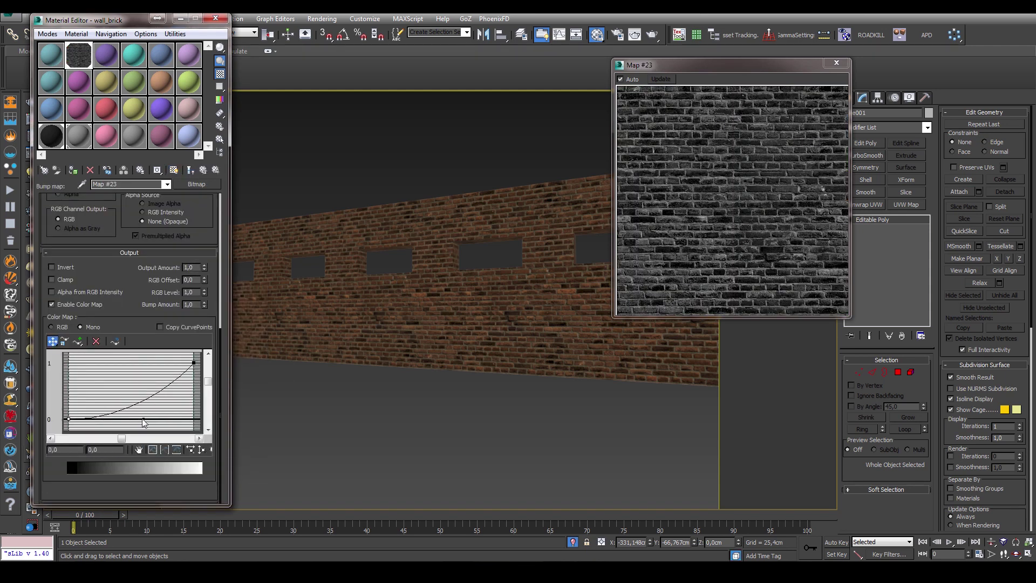
key("Up")
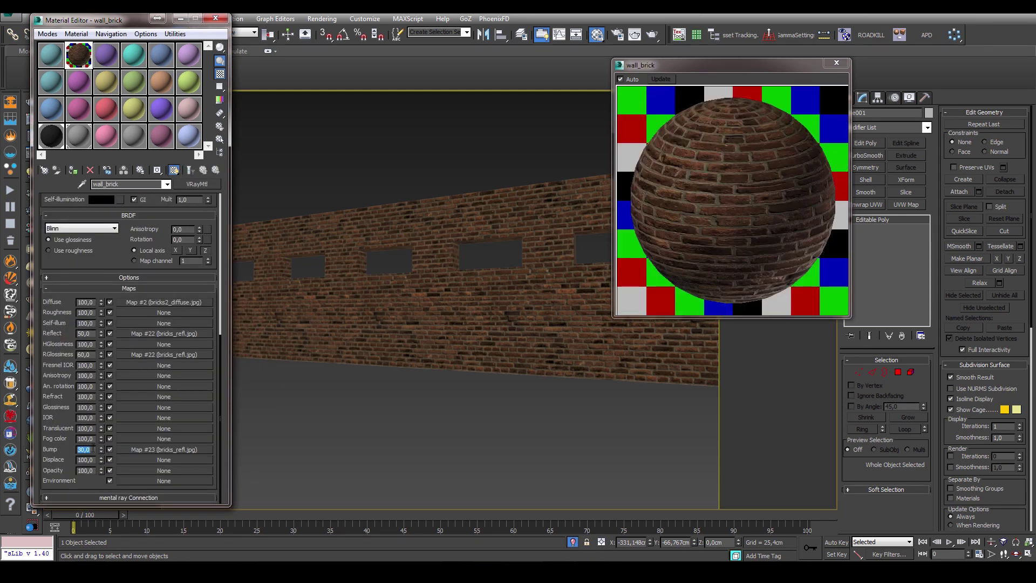
Make the brick Diffuse a Composite with dirt_1.jpg in Layer 2 set to Multiply.
left_click(164, 302)
left_click(197, 183)
double_click(540, 164)
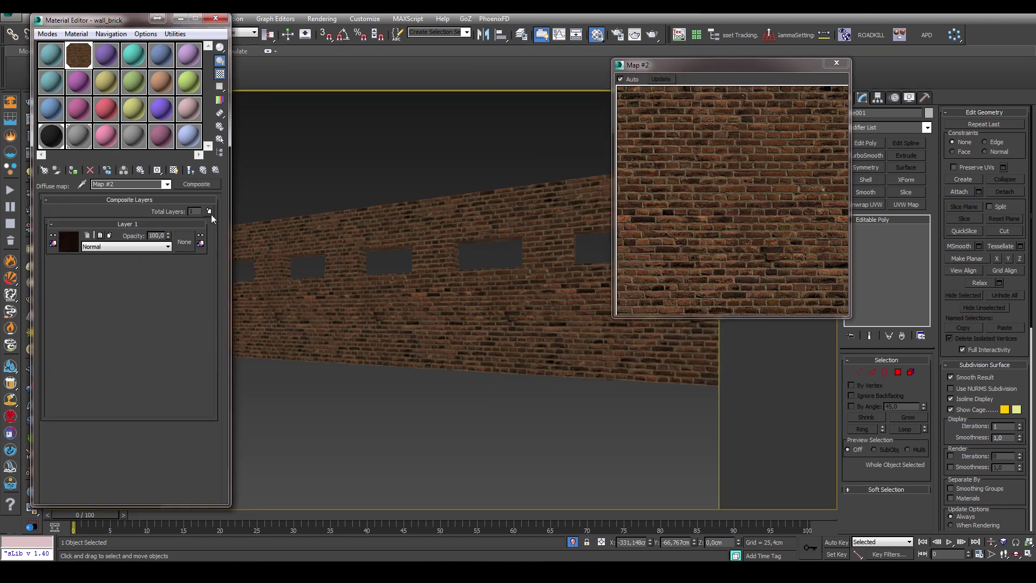
left_click(67, 241)
double_click(533, 177)
double_click(97, 271)
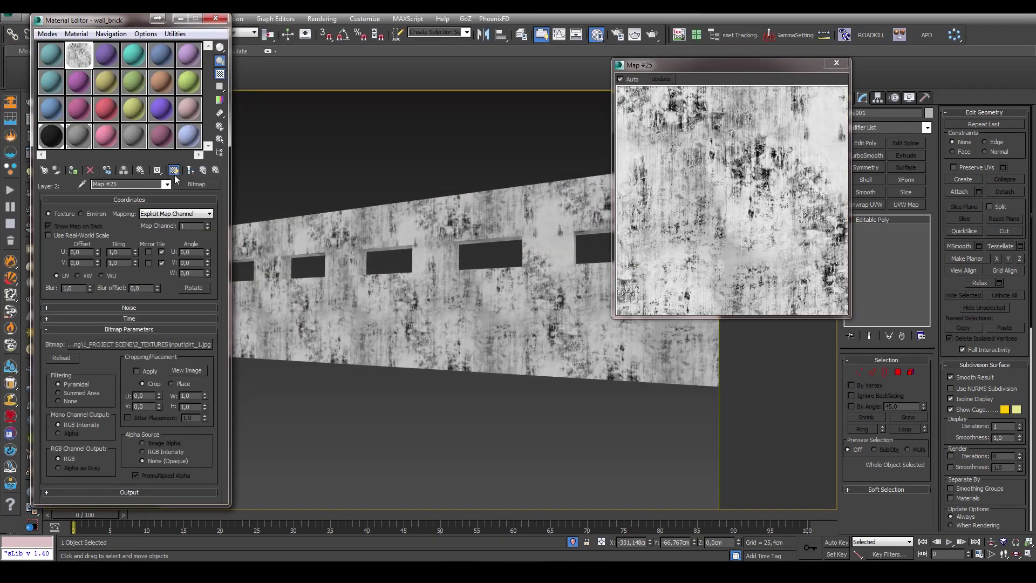
key("Up")
left_click(102, 244)
left_click(106, 289)
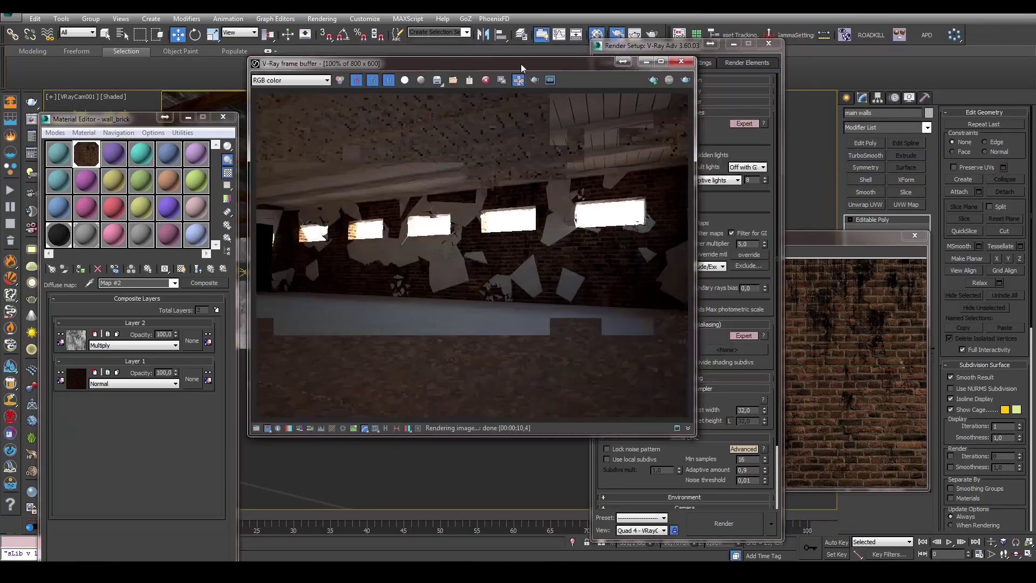
Select plaster_2, preview wall_plaster, and start shifting the plaster texture's hue in Photoshop.
left_click(533, 271)
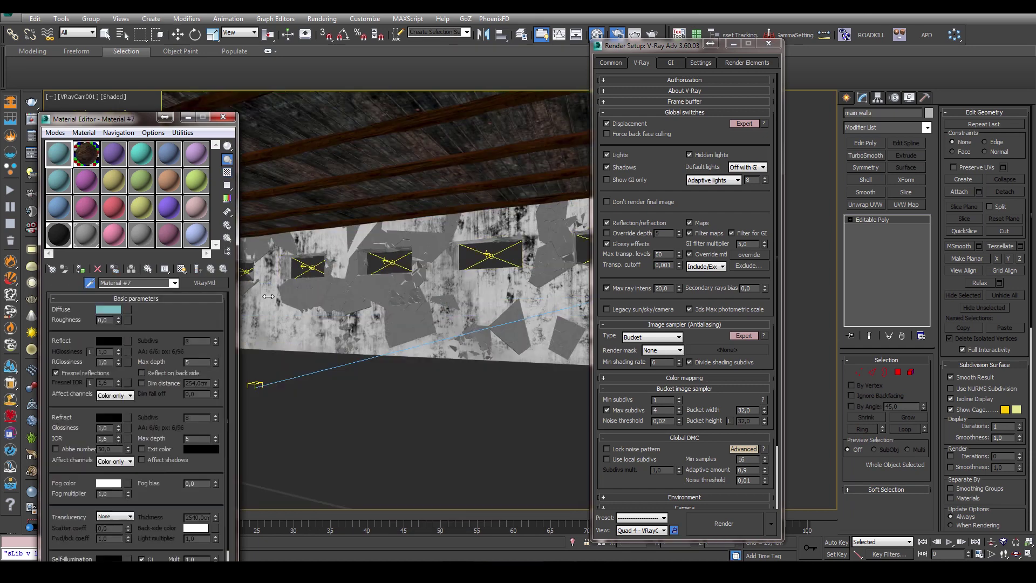
left_click(373, 286)
double_click(59, 154)
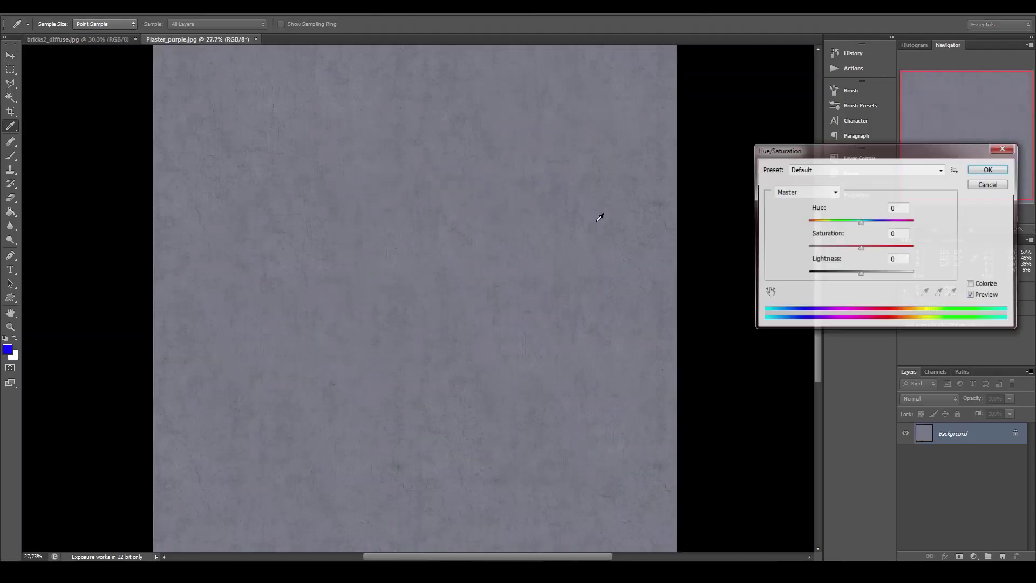
left_click_drag(861, 220, 807, 222)
Turn the purple plaster texture neutral grey using Hue/Saturation, Levels and further desaturation.
left_click_drag(852, 247, 855, 259)
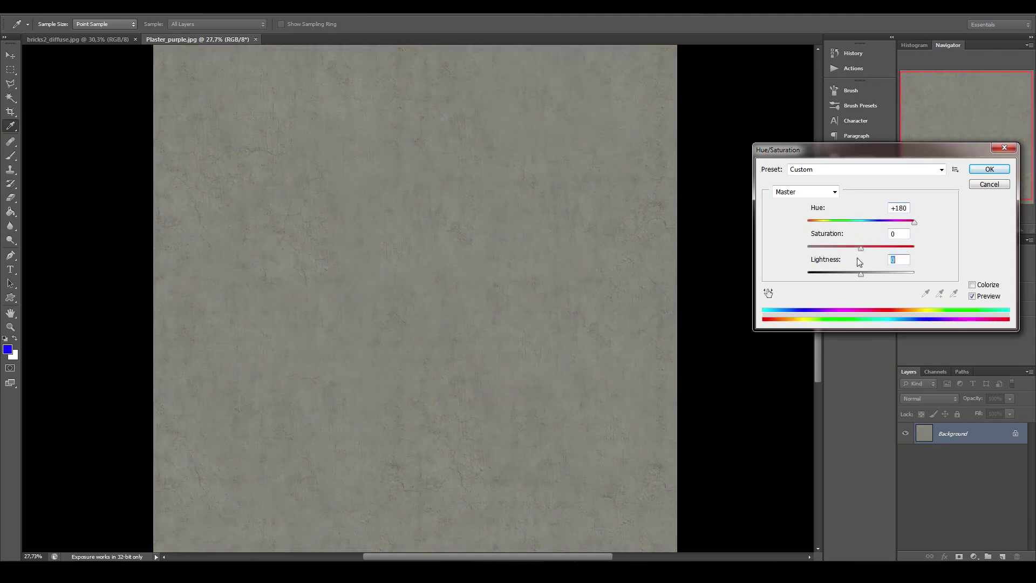
key("Return")
key("ctrl+l")
left_click_drag(659, 305, 695, 305)
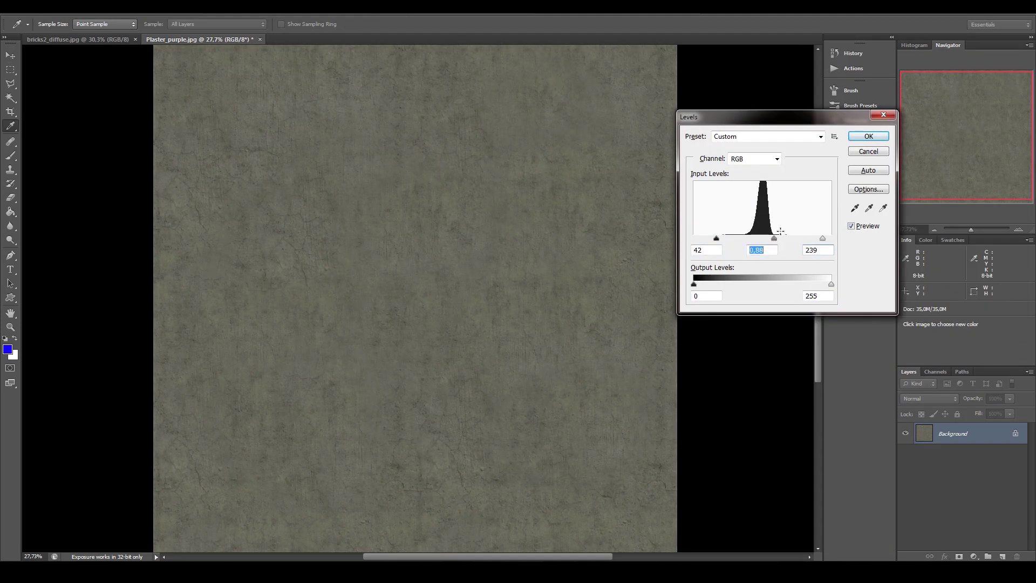
key("Return")
key("ctrl+u")
mouse_move(860, 247)
left_mouse_down()
mouse_move(763, 238)
mouse_move(777, 237)
left_mouse_up()
key("Return")
Duplicate the layer, brighten the copy with Levels, and Save As a JPEG.
key("ctrl+j")
key("Return")
key("ctrl+l")
key("Return")
key("ctrl+shift+s")
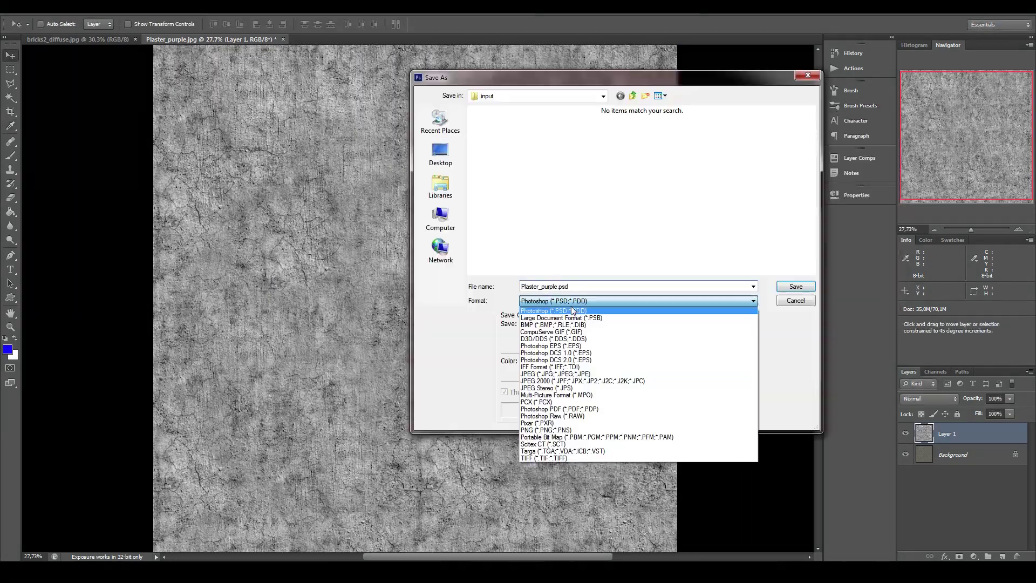
left_click(559, 295)
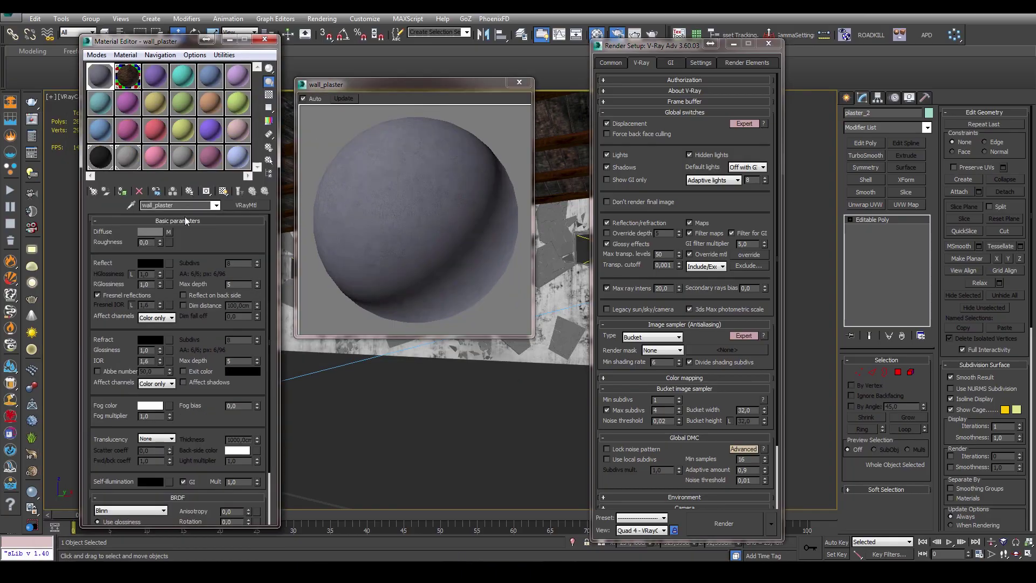
Copy the Plaster_height.jpg bitmap into wall_plaster's reflection and reflection glossiness slots.
key("F10")
left_click(168, 231)
double_click(427, 233)
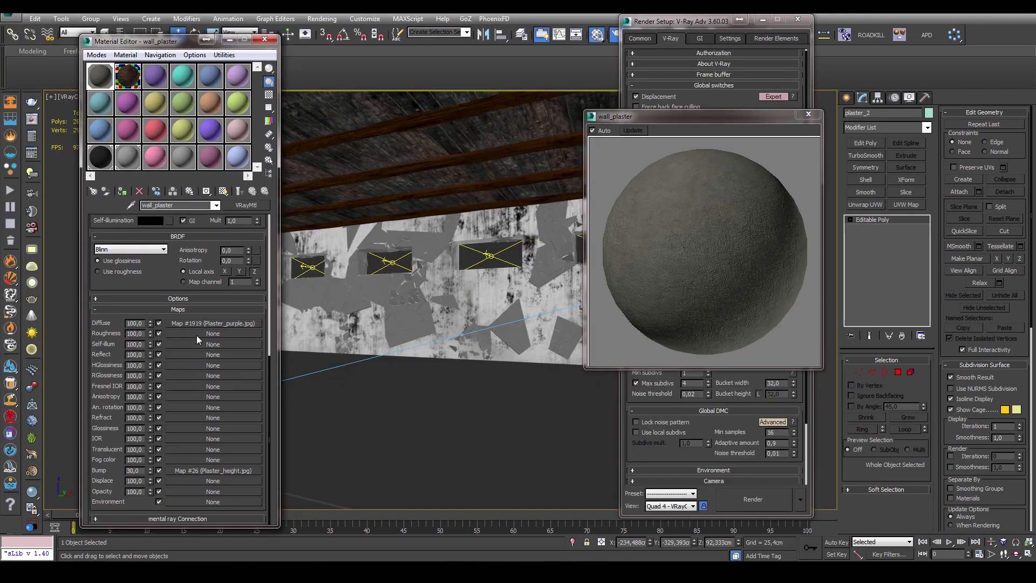
scroll(114, 358, "up", 5)
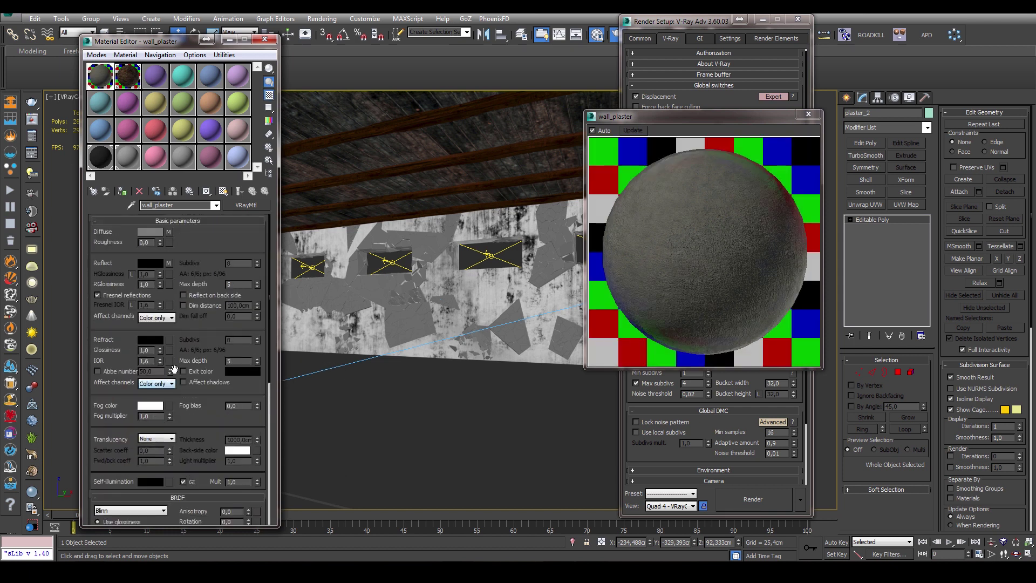
scroll(165, 370, "up", 5)
double_click(150, 282)
scroll(154, 372, "down", 5)
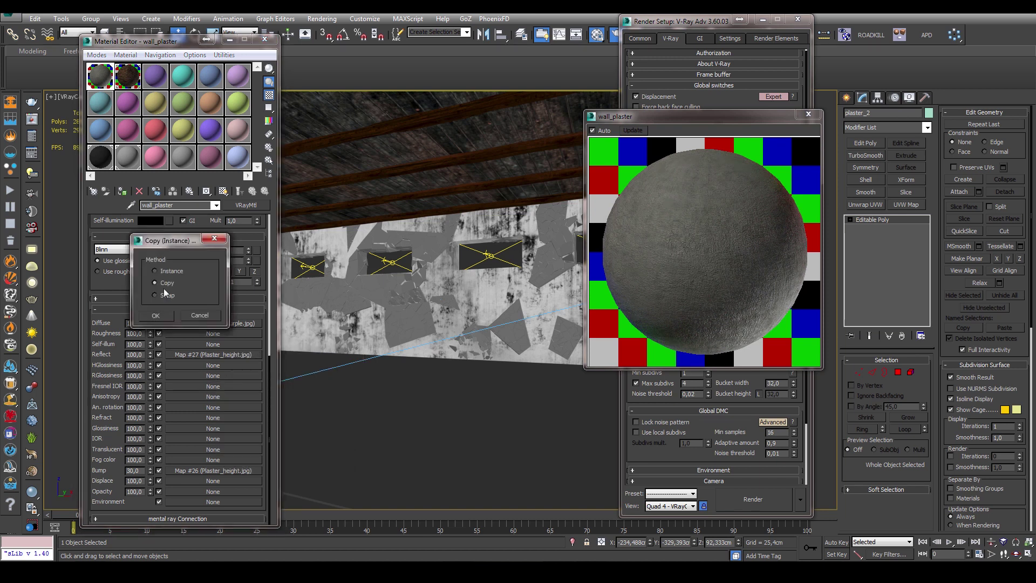
left_click(155, 315)
left_click(213, 376)
Lower the RGlossiness map's Output curve to darken it, then render the room.
scroll(178, 377, "down", 5)
mouse_move(243, 375)
left_mouse_down()
mouse_move(243, 429)
mouse_move(243, 412)
left_mouse_up()
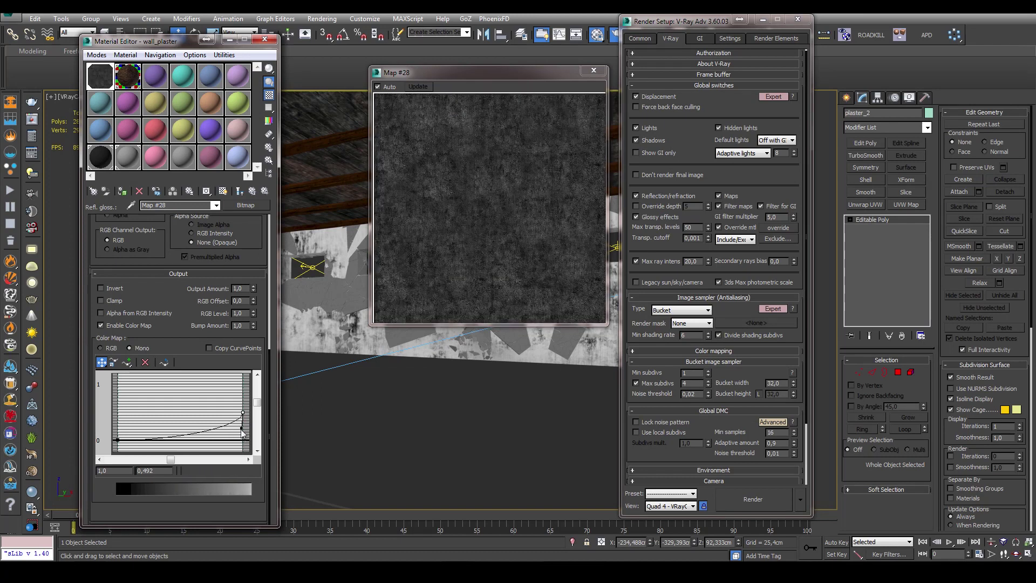
left_click(239, 191)
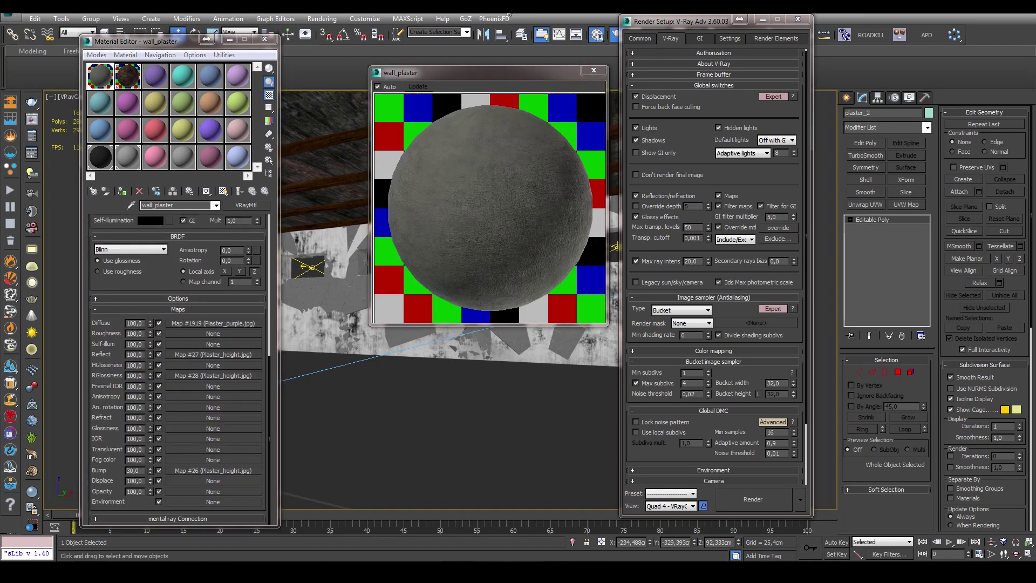
key("shift+q")
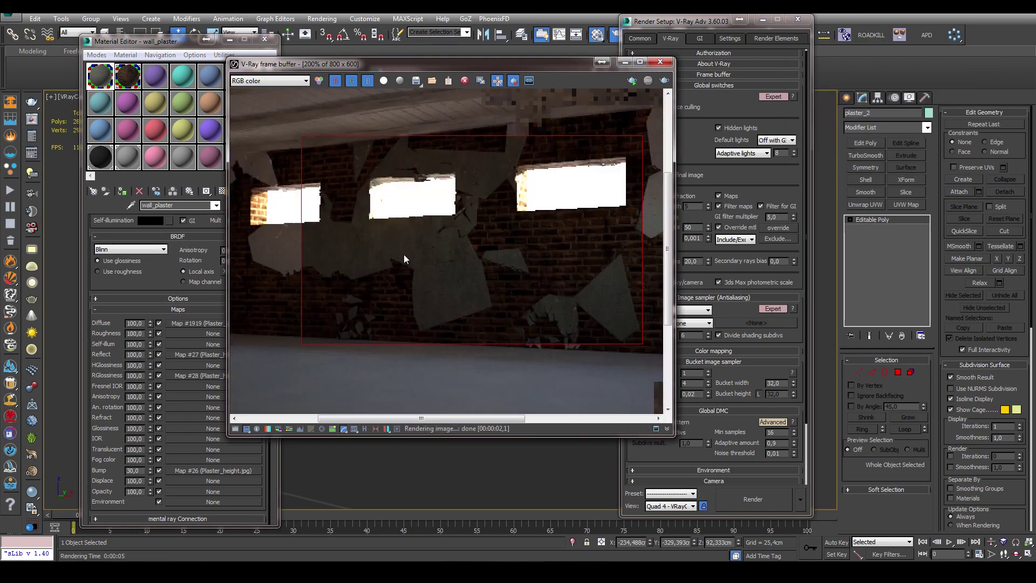
Convert wall_plaster's Diffuse to a Composite with patchy.jpg in Layer 2, Multiply, 80% opacity.
left_click(197, 322)
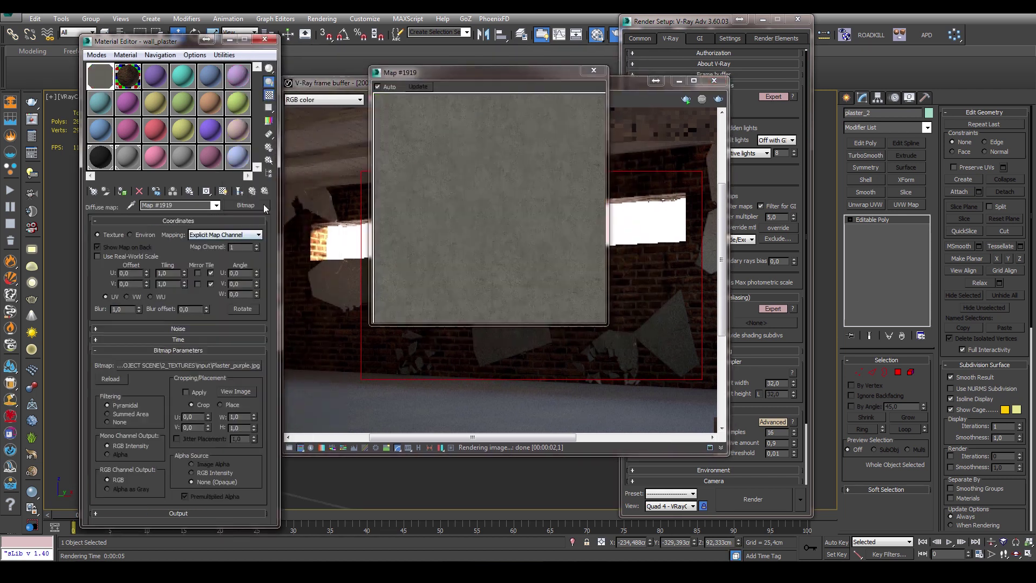
left_click(264, 208)
double_click(540, 157)
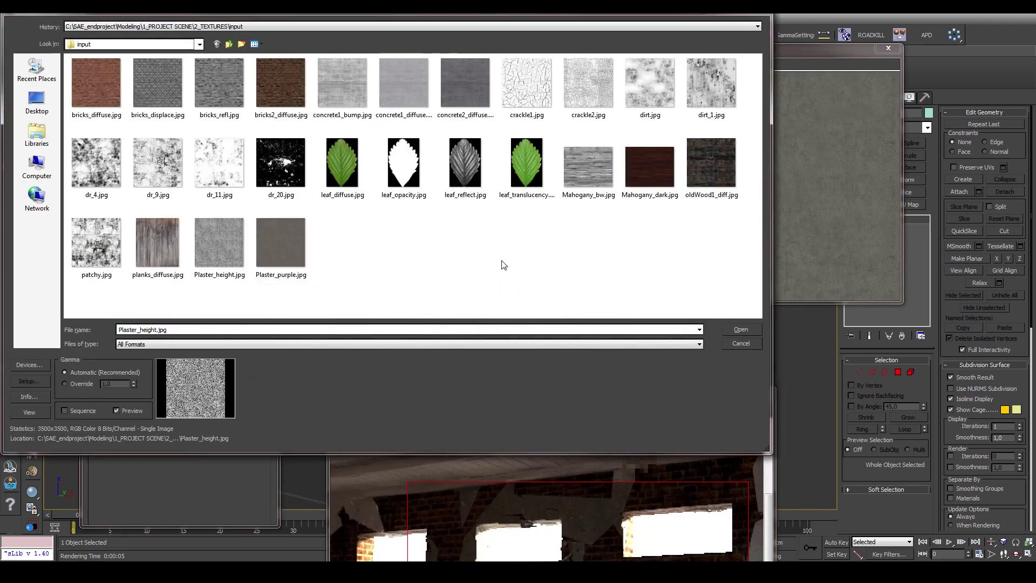
double_click(153, 166)
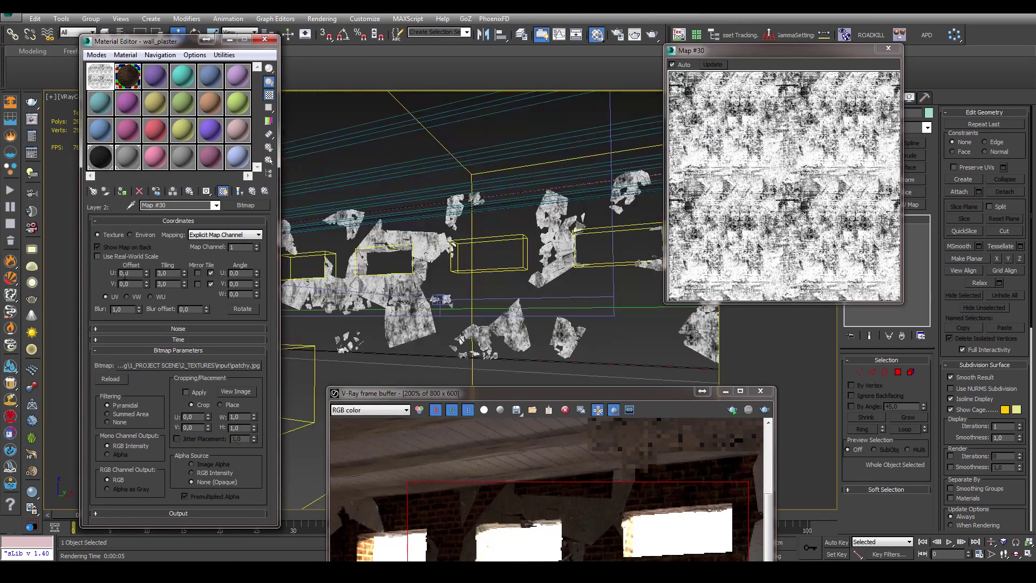
key("Up")
type("80")
key("Return")
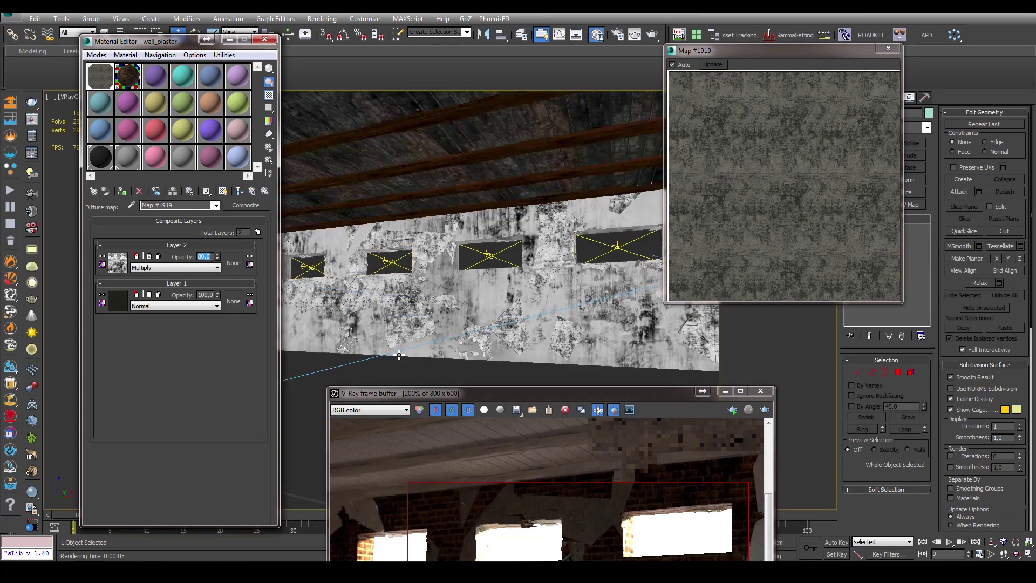
left_click(117, 262)
left_click(252, 191)
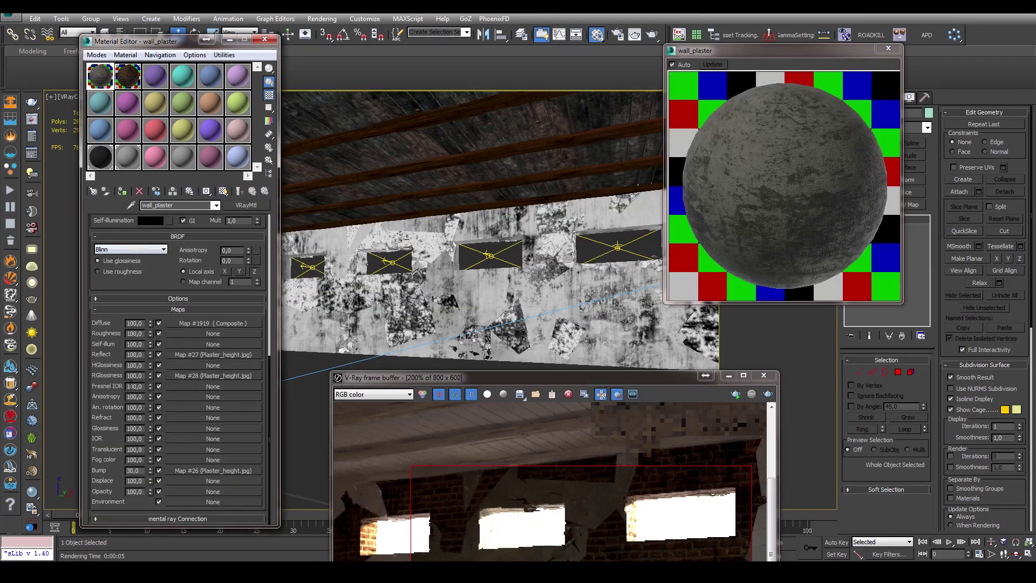
left_click(869, 219)
Copy a noise map into the plaster's bump slot and re-render the scene.
left_click_drag(657, 362, 700, 323)
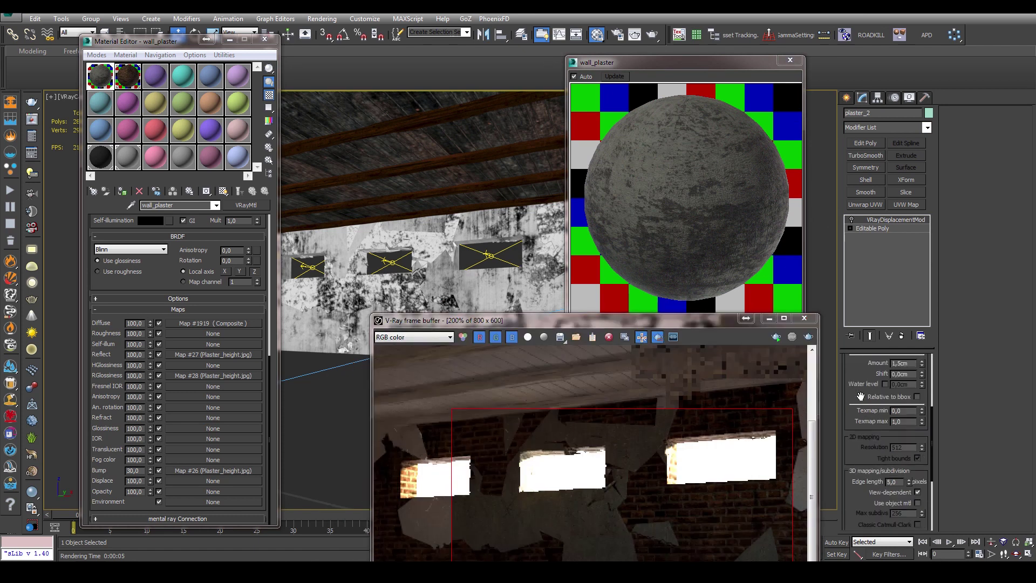
left_click(194, 338)
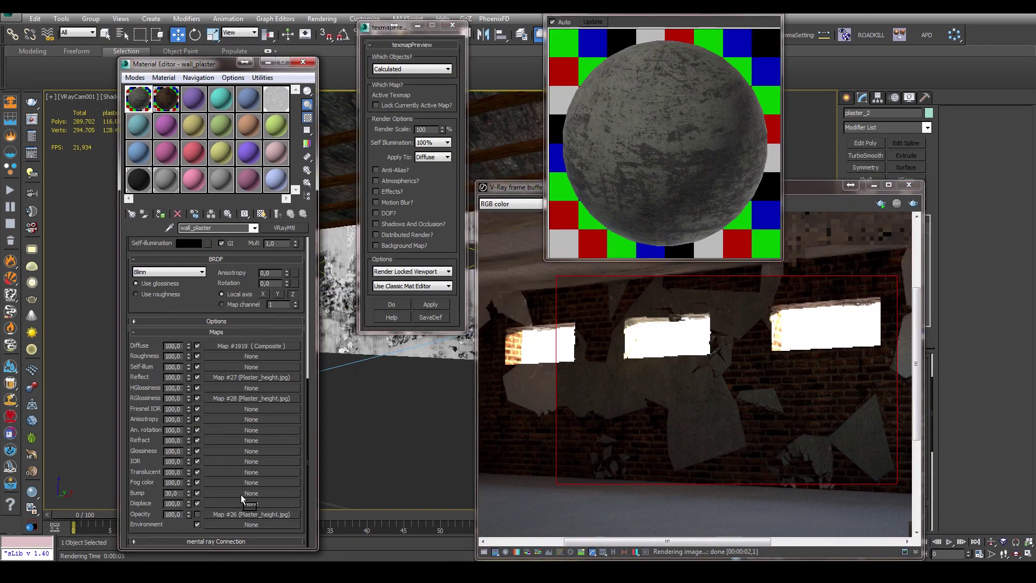
left_click_drag(241, 494, 249, 493)
left_click(423, 303)
left_click_drag(807, 188, 708, 239)
key("shift+q")
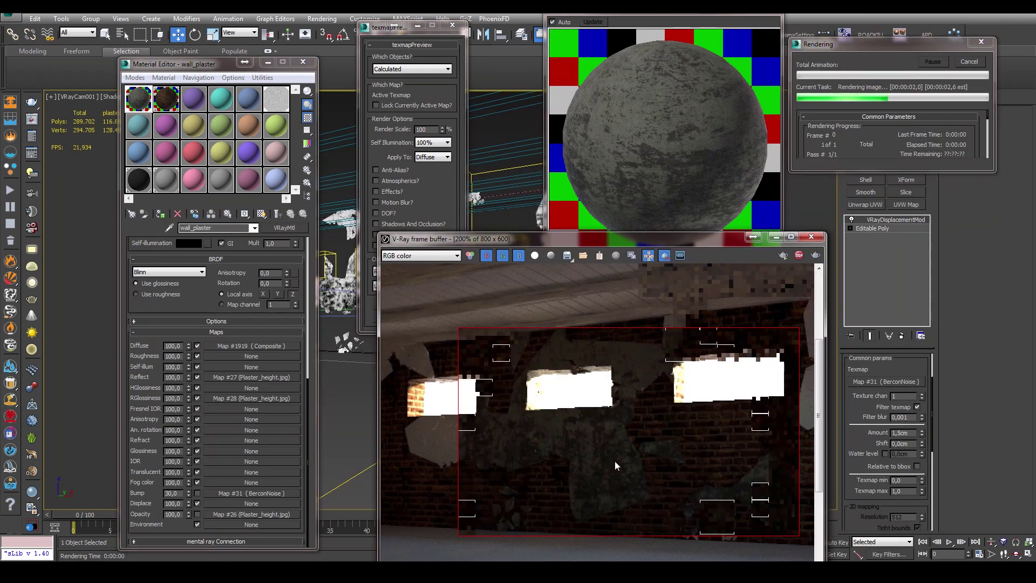
Toggle the diffuse map, set the patchy Multiply layer to 50% opacity, and re-render.
left_click(197, 345)
key("shift+q")
scroll(603, 443, "up", 1)
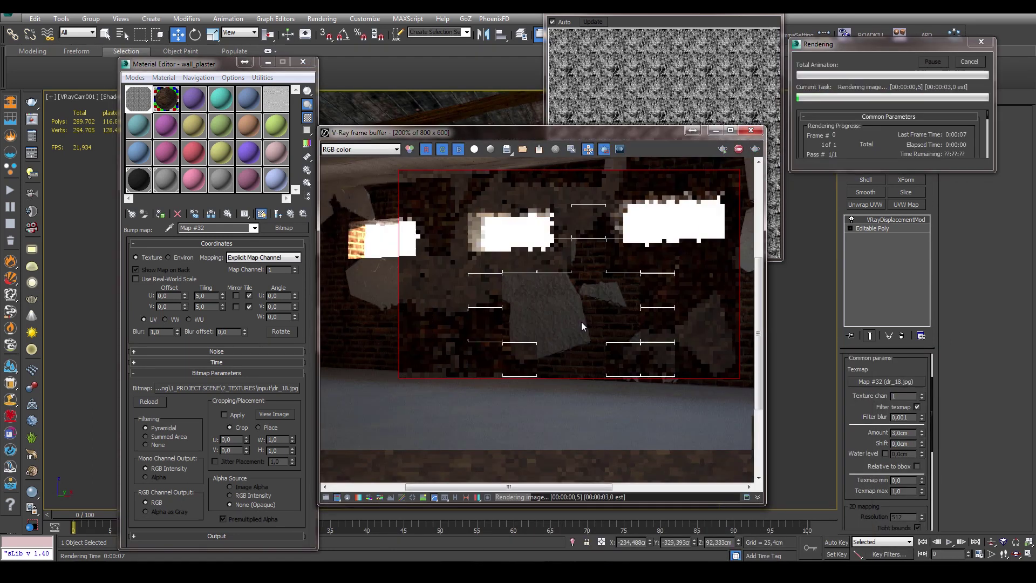
middle_click_drag(581, 321, 519, 318)
scroll(863, 380, "down", 3)
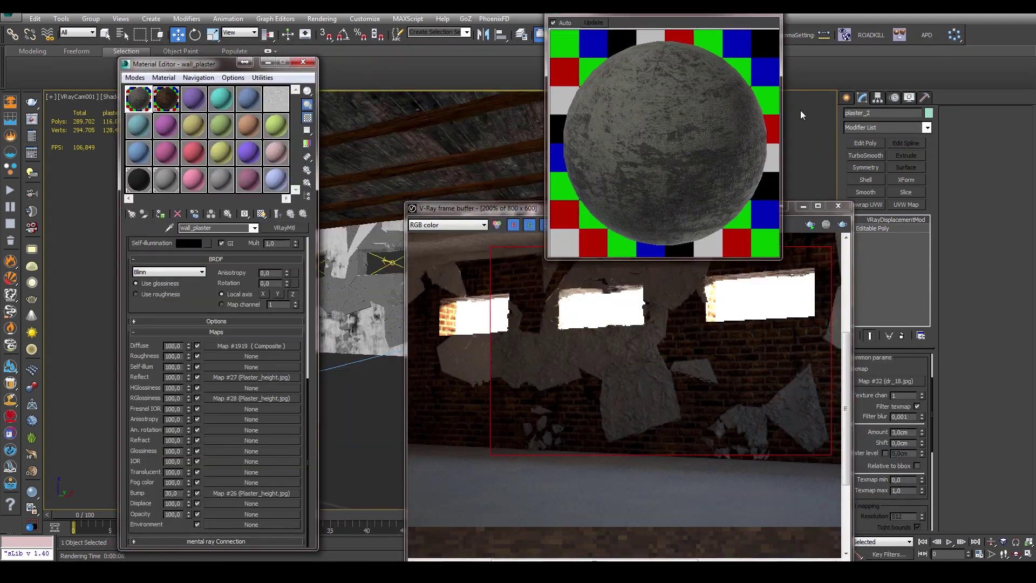
key("shift+q")
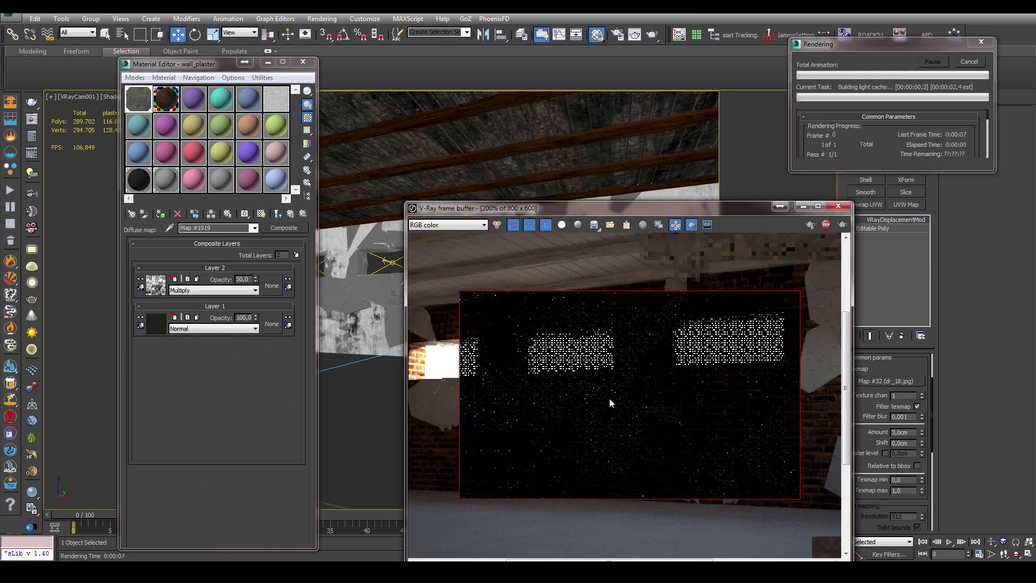
Render the VRayCam view, expand the Reinhard Color mapping rollout, and close Render Setup.
left_click(497, 290)
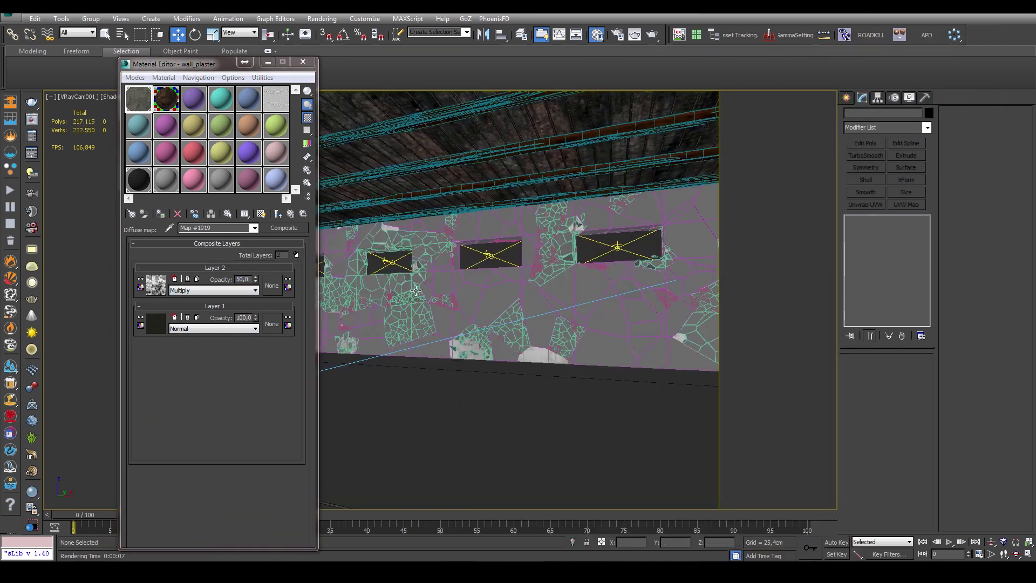
key("F10")
left_click(777, 241)
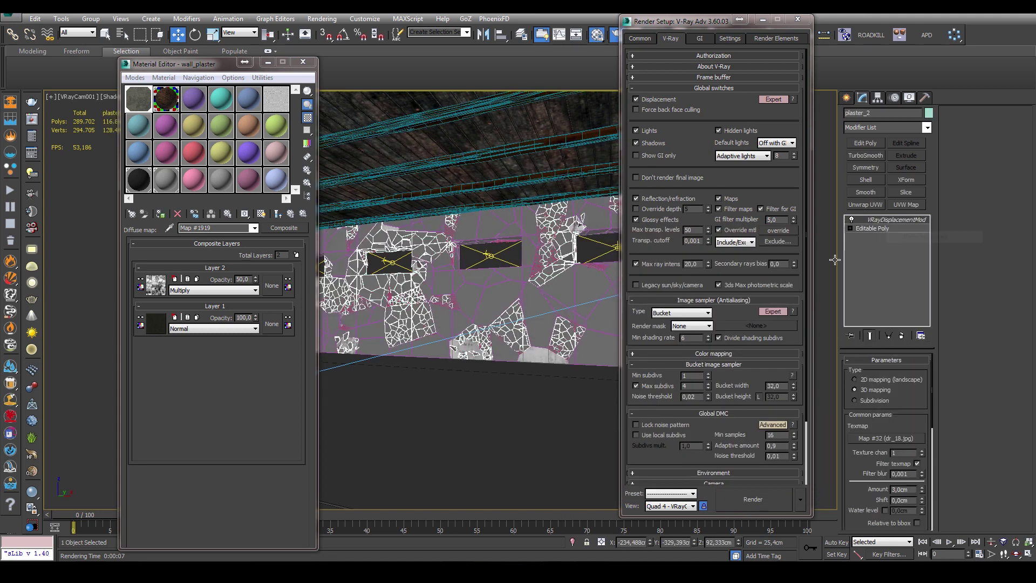
left_click(36, 105)
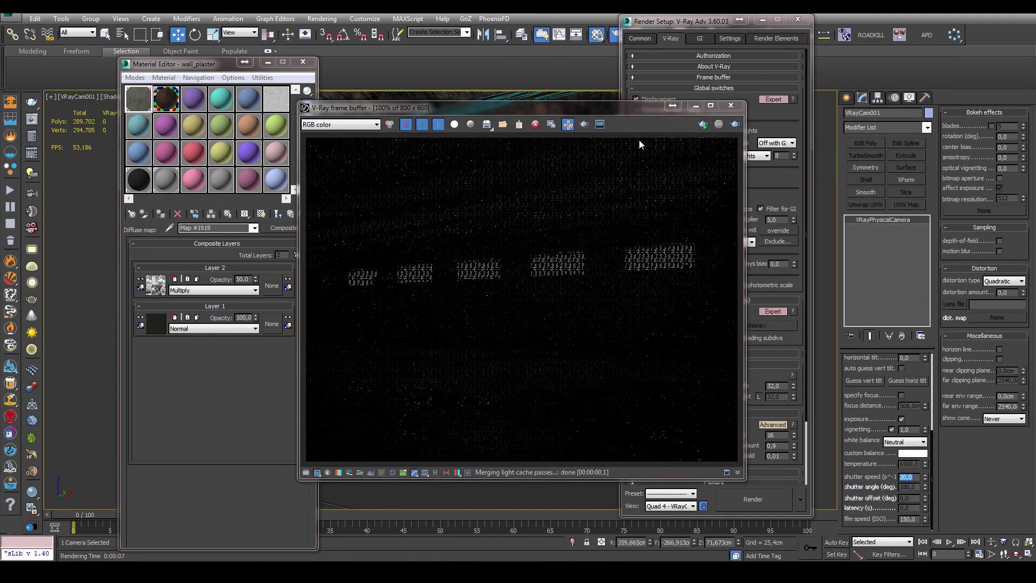
left_click_drag(680, 21, 812, 16)
left_click(840, 347)
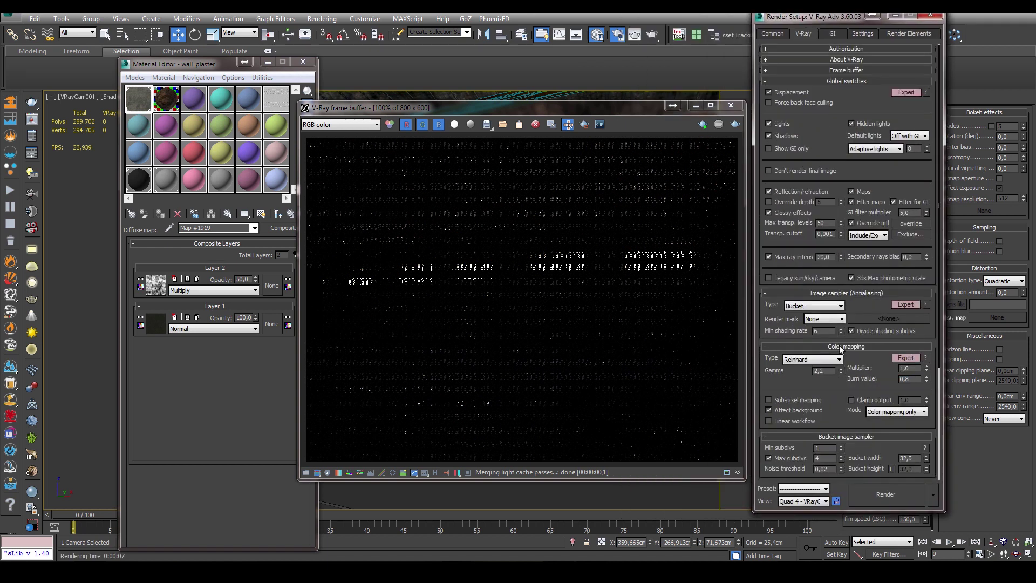
key("F10")
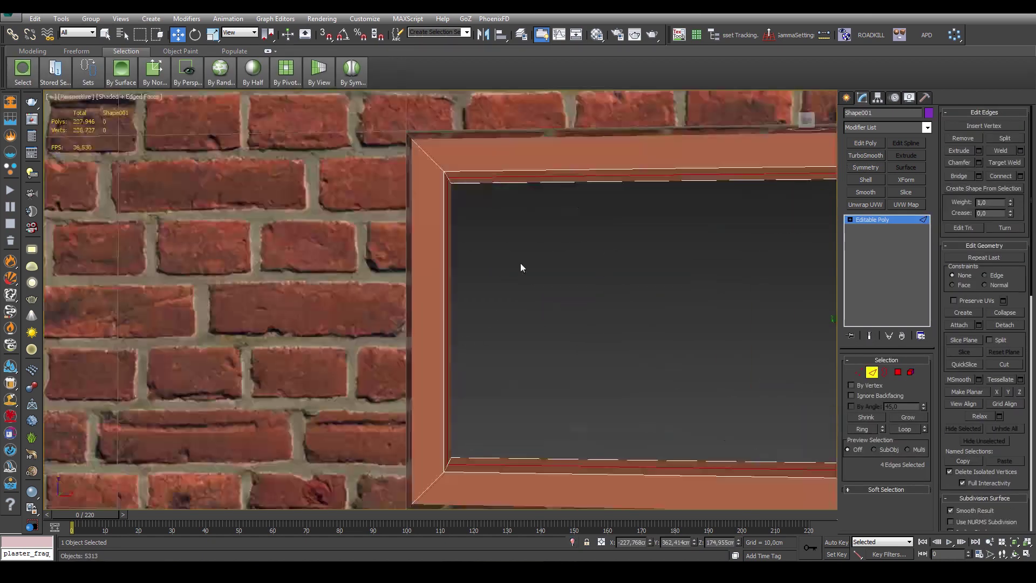
Chamfer the selected window frame edges by 1,79cm.
mouse_move(520, 268)
middle_mouse_down("alt")
mouse_move(523, 224)
mouse_move(574, 280)
mouse_move(545, 277)
mouse_move(629, 301)
middle_mouse_up("alt")
key("ctrl+shift+c")
key("2")
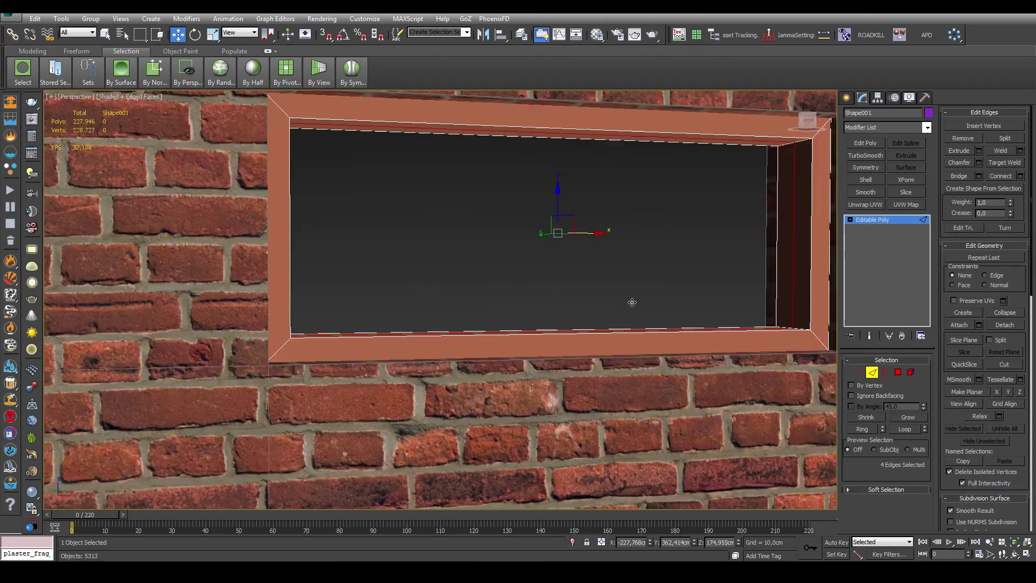
scroll(571, 276, "down", 3)
scroll(559, 313, "down", 3)
Select the window frame, isolate it, and show edged faces.
middle_click_drag(558, 313, 557, 286, "alt")
scroll(555, 286, "up", 4)
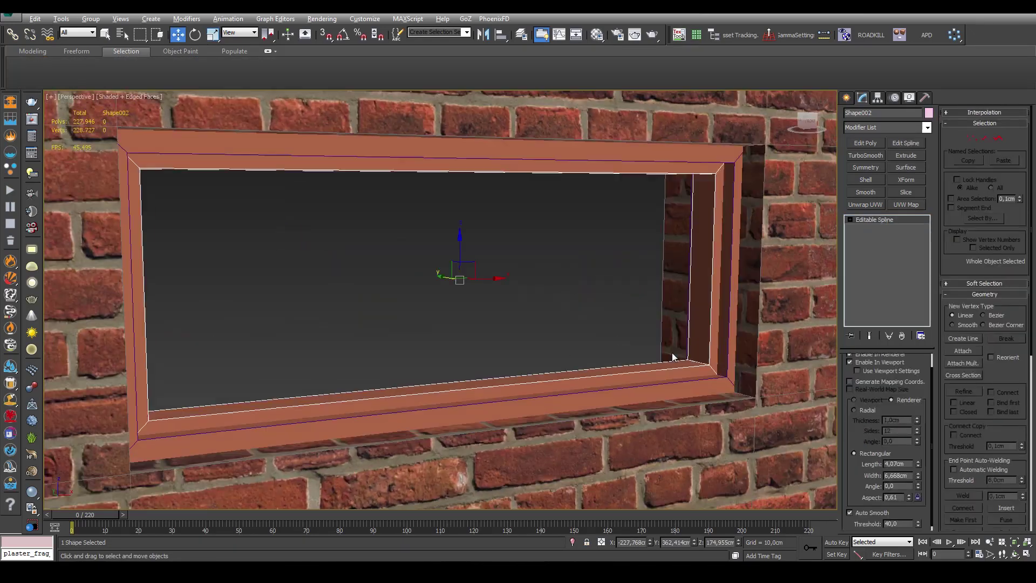
left_click(671, 346)
key("alt+q")
key("F4")
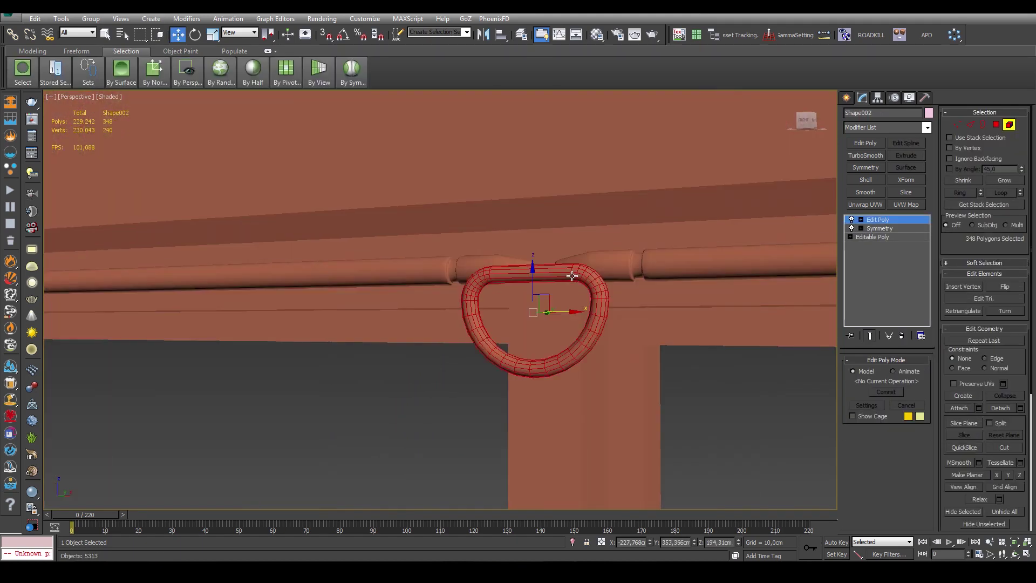
Move the ring handle 0,8cm along Y and add an Edit Poly modifier to the window.
left_click_drag(572, 276, 567, 328)
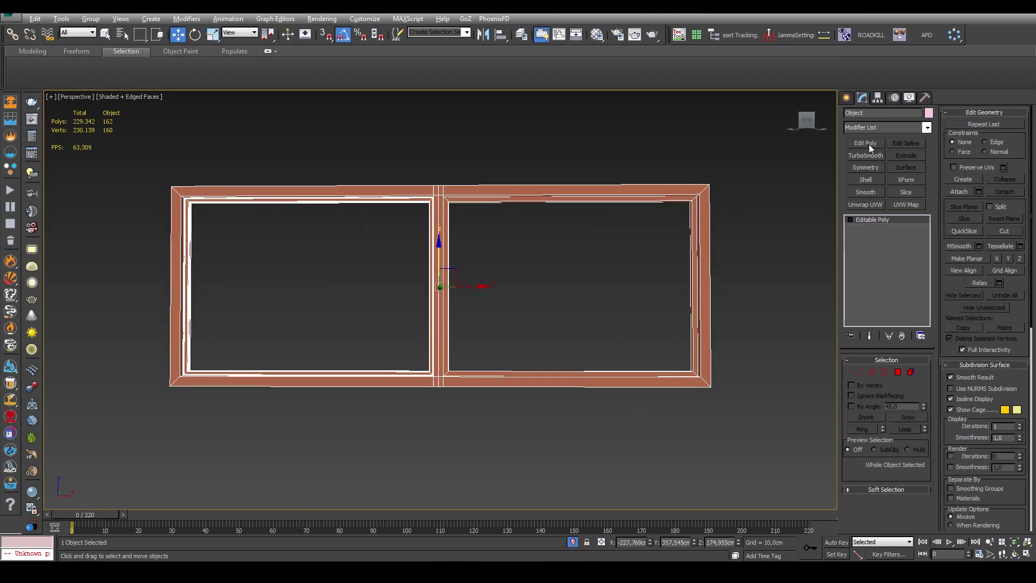
left_click(864, 143)
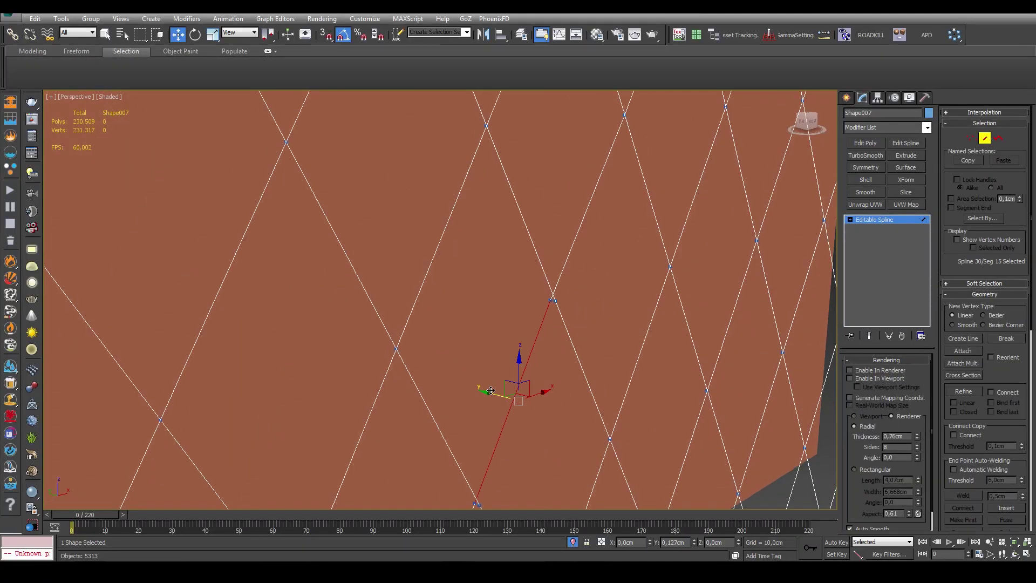
Refine the lattice spline with an extra smooth vertex and offset a copied wire strand.
key("1")
middle_click_drag(520, 338, 575, 321, "alt")
mouse_move(533, 285)
middle_mouse_down("alt")
mouse_move(527, 293)
mouse_move(564, 303)
middle_mouse_up("alt")
middle_click_drag(564, 353, 586, 383, "alt")
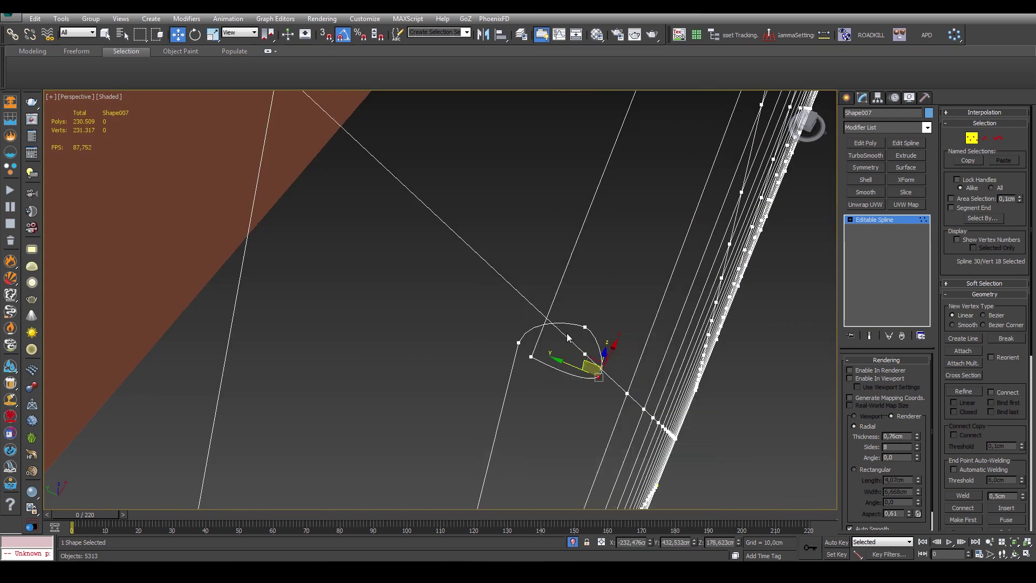
right_click(567, 337)
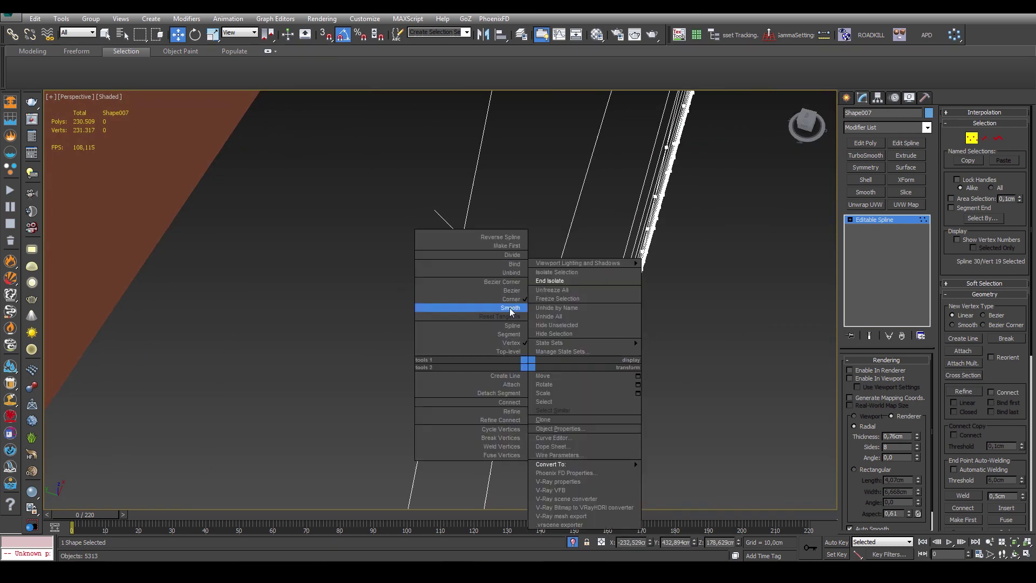
left_click(475, 307)
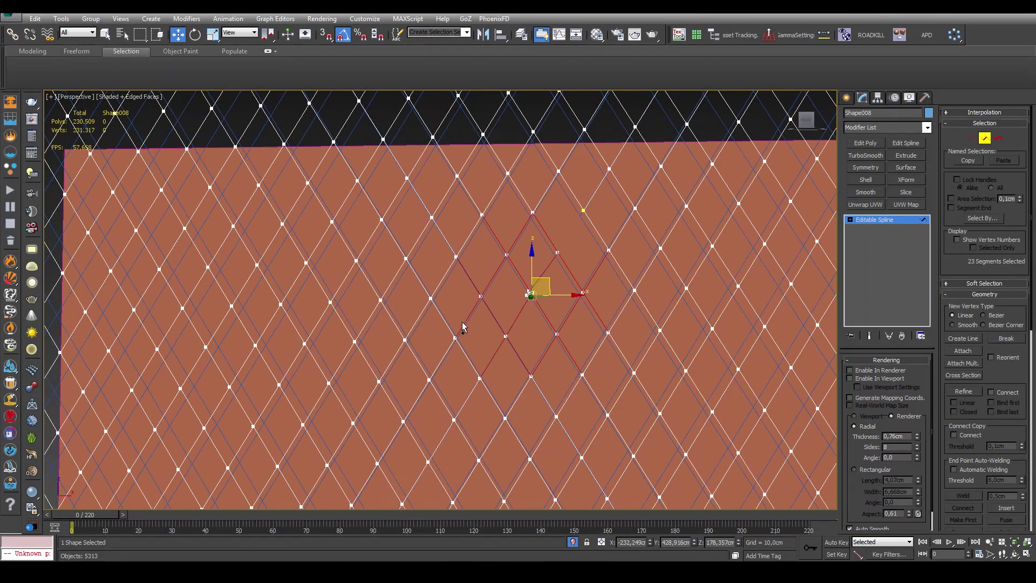
scroll(516, 282, "up", 10)
key("f")
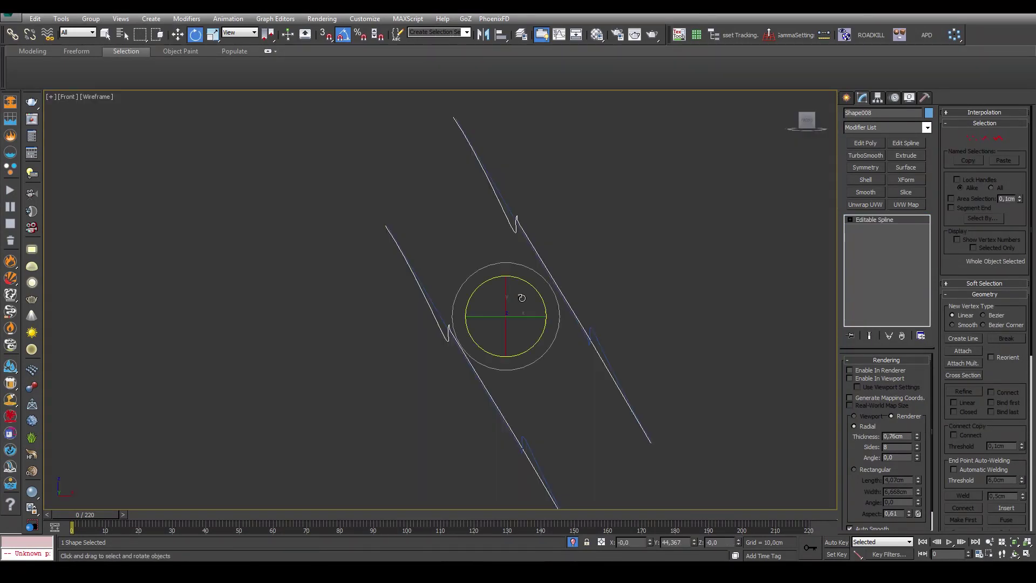
left_click_drag(504, 372, 484, 344)
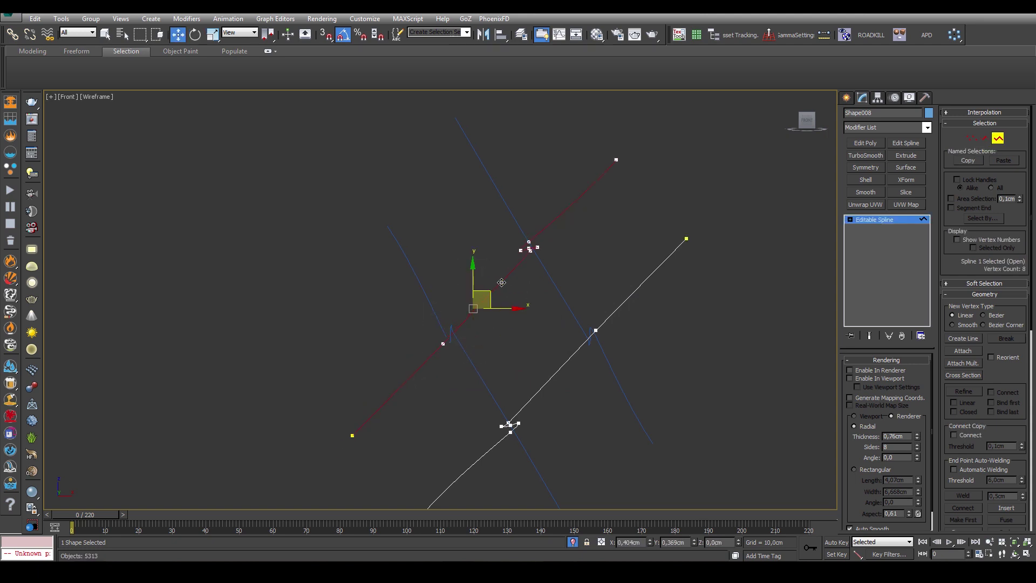
Make the wire spline render and display as thin tubes with adjusted interpolation steps.
left_click(850, 370)
left_click(849, 378)
key("p")
left_click(984, 112)
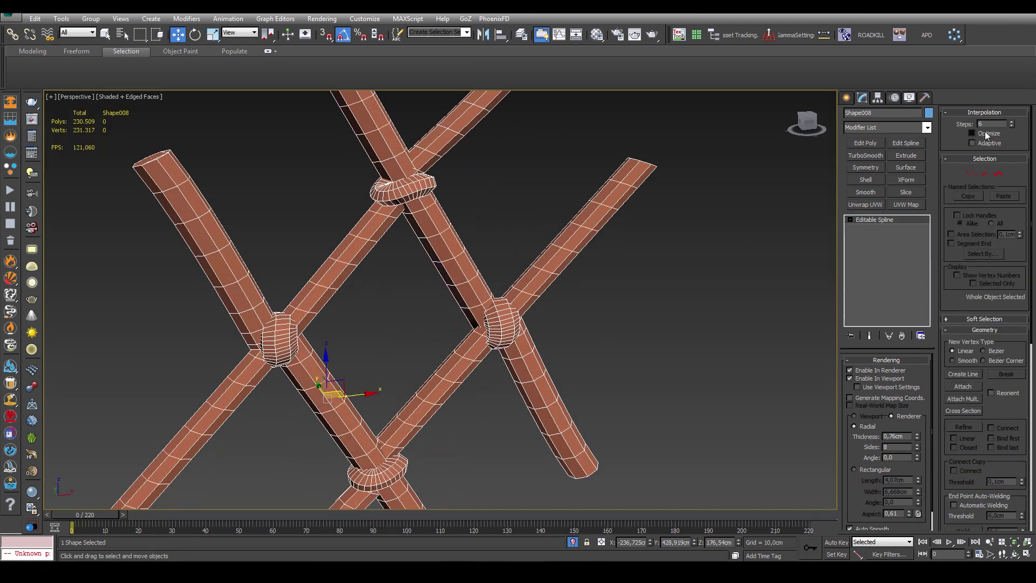
left_click_drag(917, 436, 917, 453)
middle_click_drag(485, 324, 423, 314, "alt")
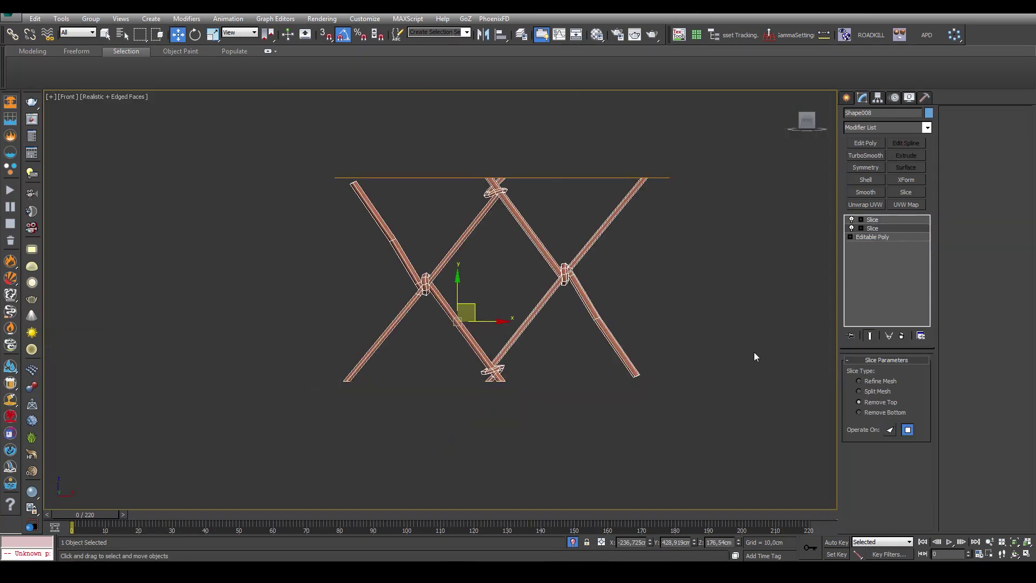
Paste a Slice trimming the bottom, scale the crossing edges, and collapse the slices into the grille.
right_click(889, 221)
left_click(906, 284)
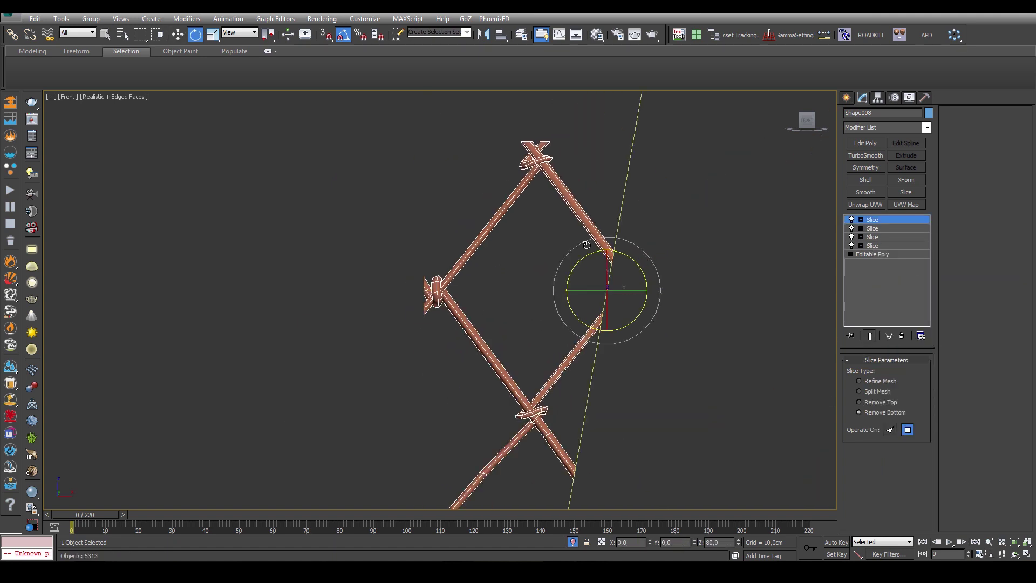
left_click(855, 255)
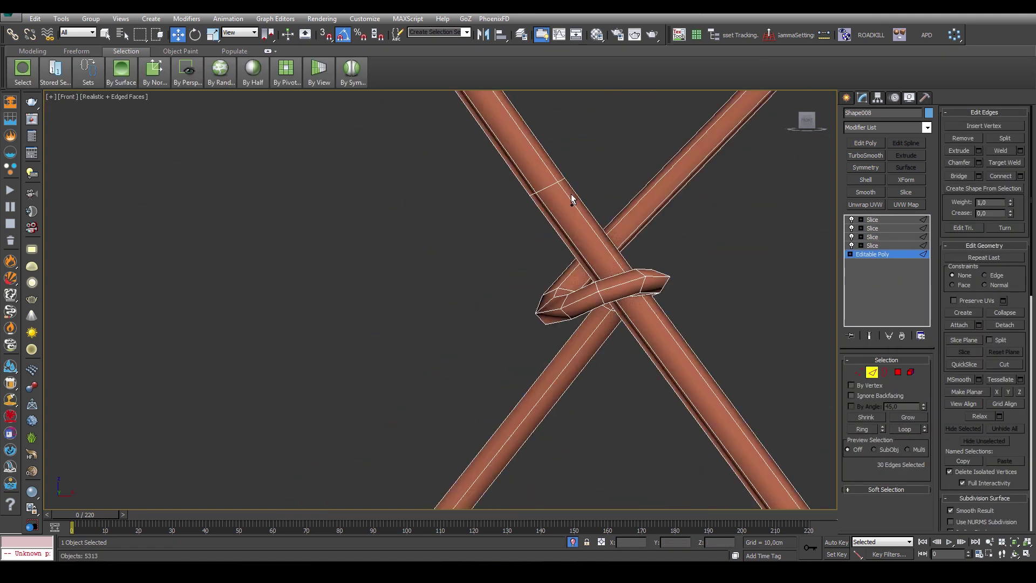
key("ctrl+a")
middle_click_drag(575, 215, 560, 226)
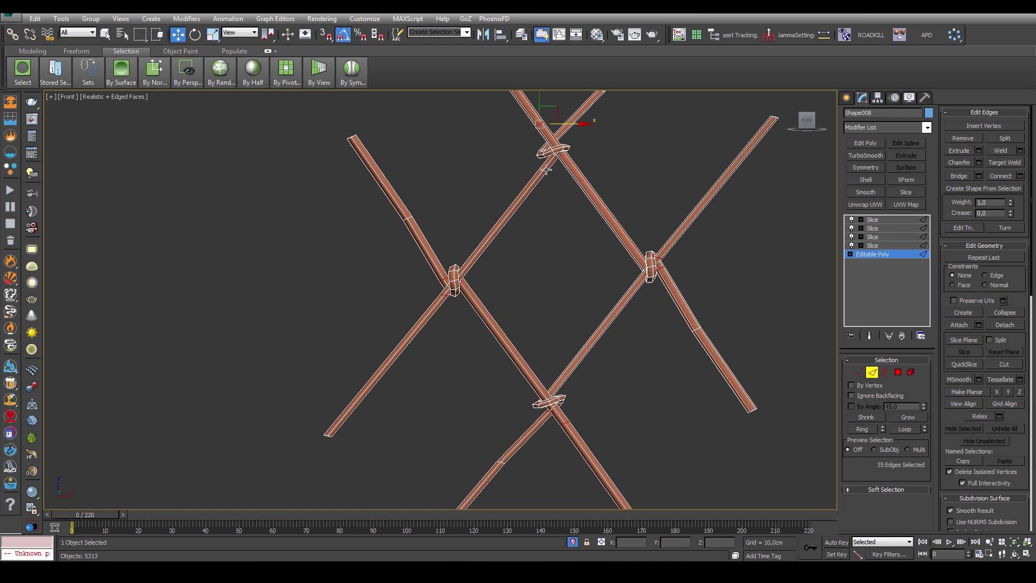
key("r")
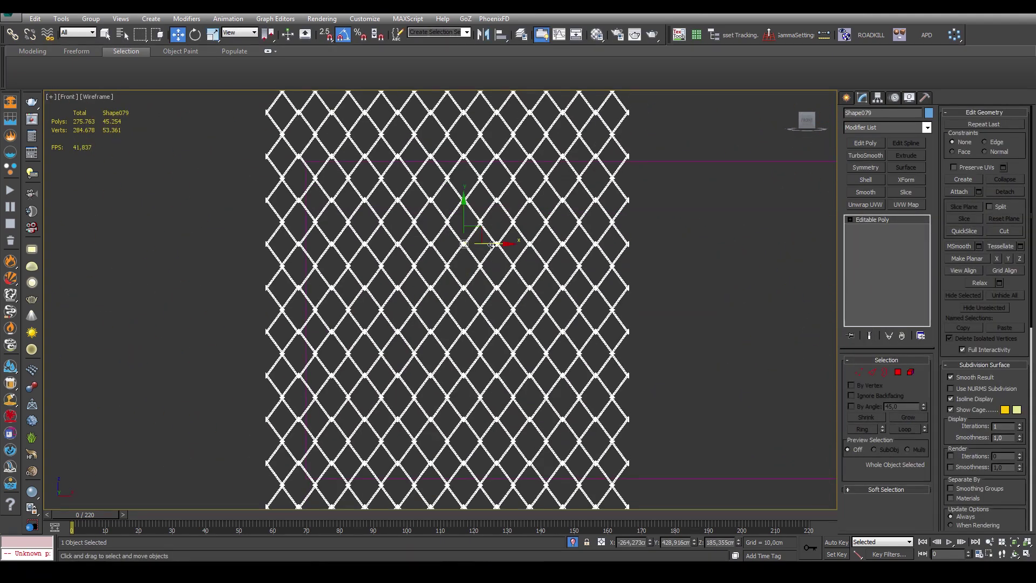
scroll(448, 251, "down", 2)
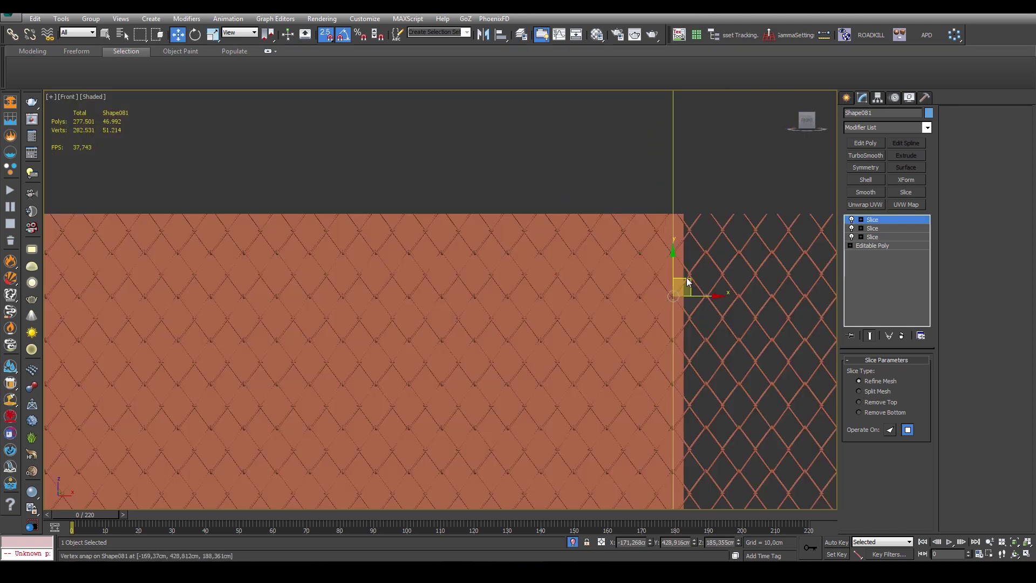
right_click(868, 220)
left_click(890, 329)
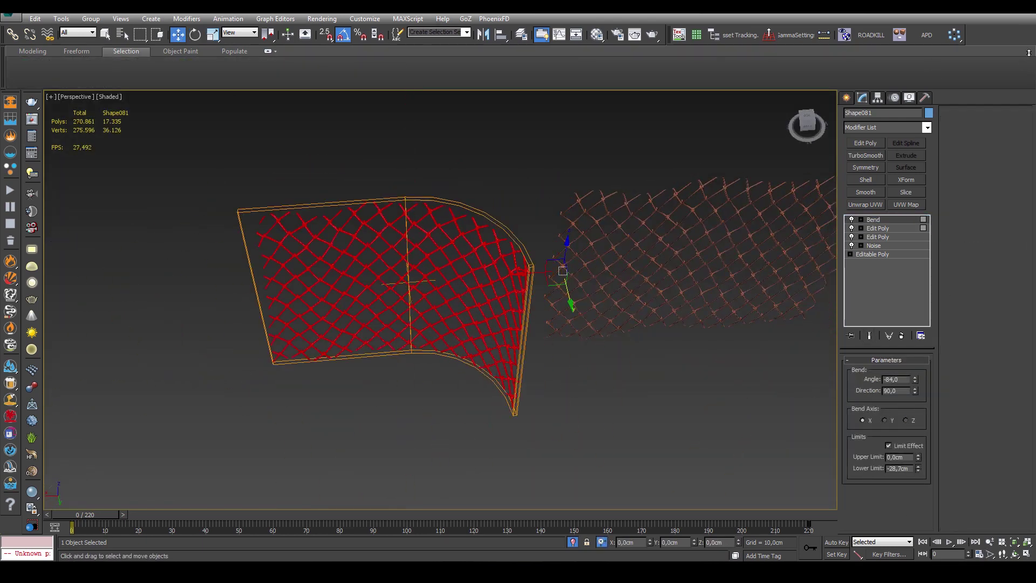
Add an Edit Poly modifier on top of the bent grille section.
left_click(865, 144)
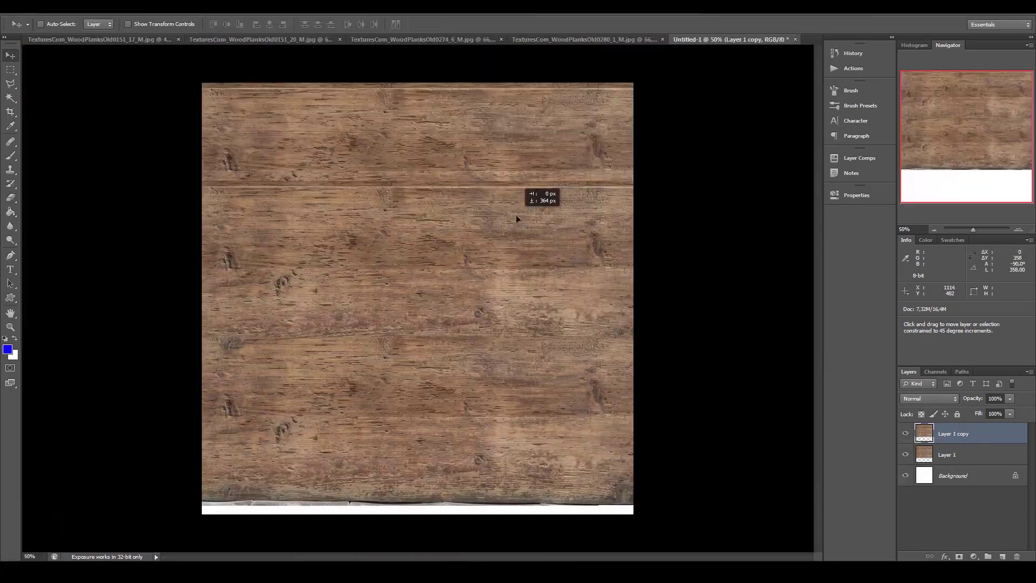
Move the copied wood-plank layer down and zoom in to inspect the tiled texture.
left_click_drag(516, 218, 499, 434, "shift")
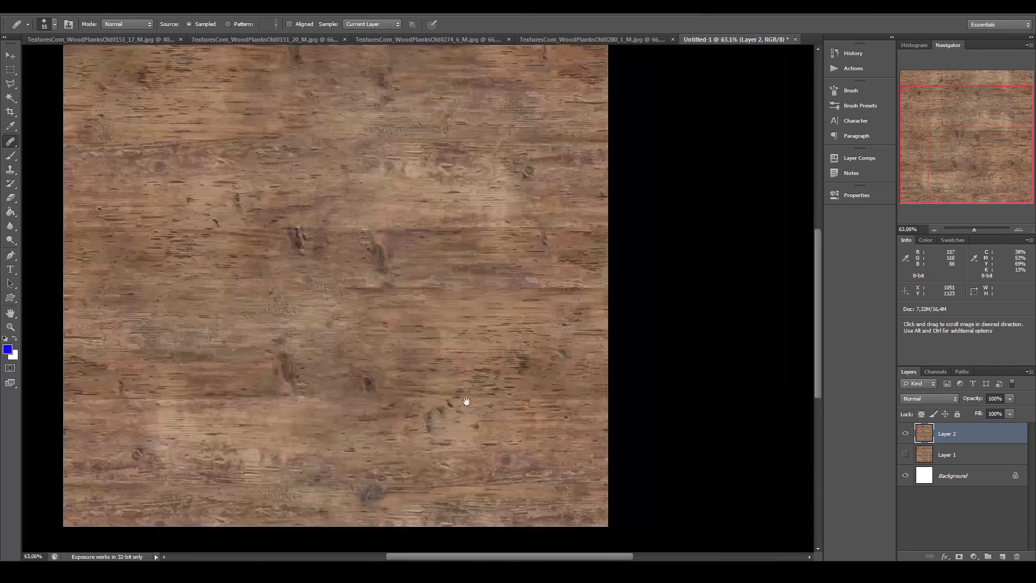
left_click_drag(462, 400, 418, 300, "ctrl")
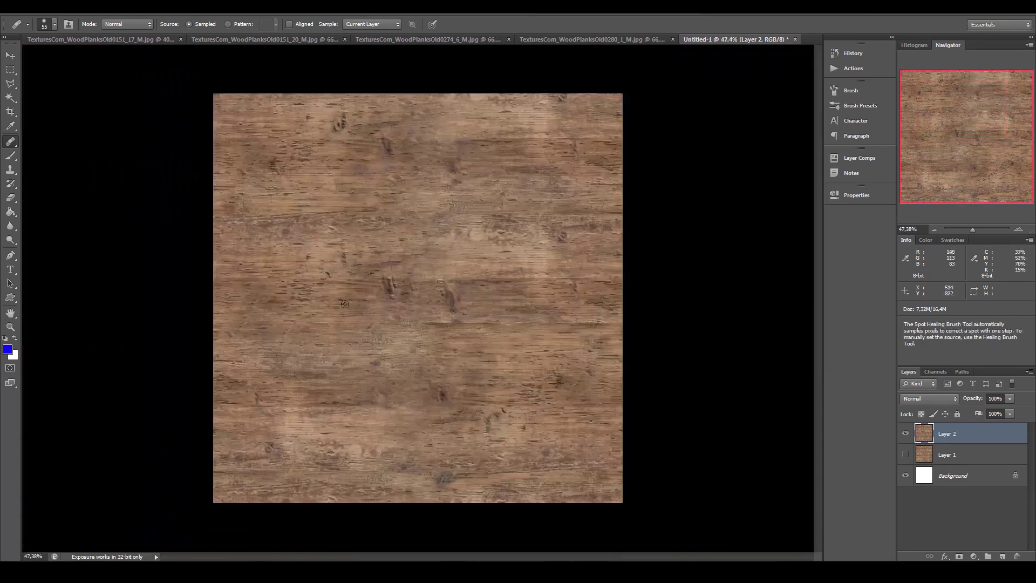
left_click(170, 7)
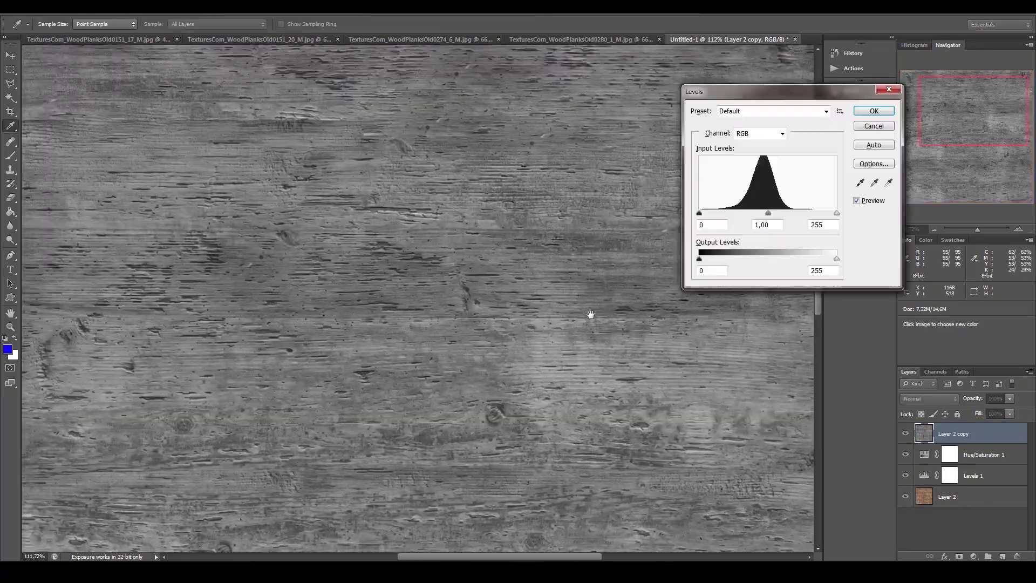
Flatten the wood's contrast with Levels, save it as OldWood_diff, and choose the height map's format.
left_click_drag(699, 212, 717, 212)
mouse_move(836, 213)
left_mouse_down()
mouse_move(745, 212)
mouse_move(792, 212)
left_mouse_up()
left_click_drag(717, 213, 711, 212)
left_click_drag(793, 213, 820, 213)
left_click_drag(711, 213, 767, 213)
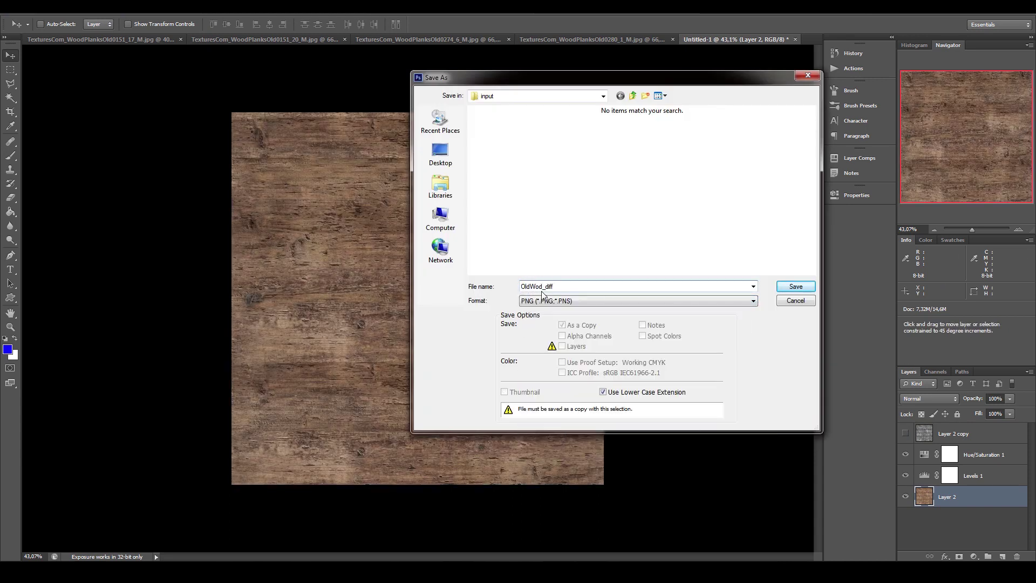
key("Return")
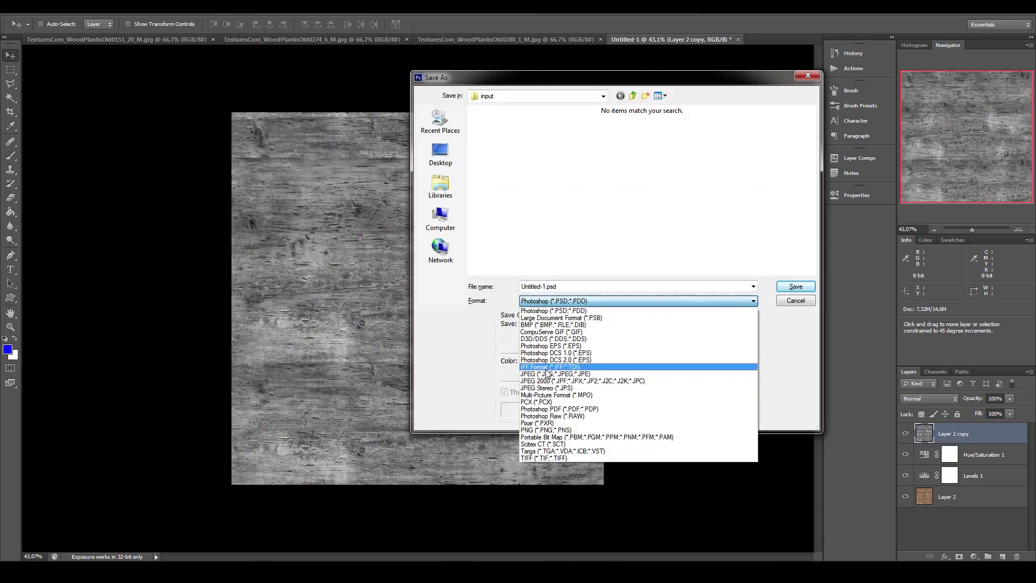
left_click(538, 430)
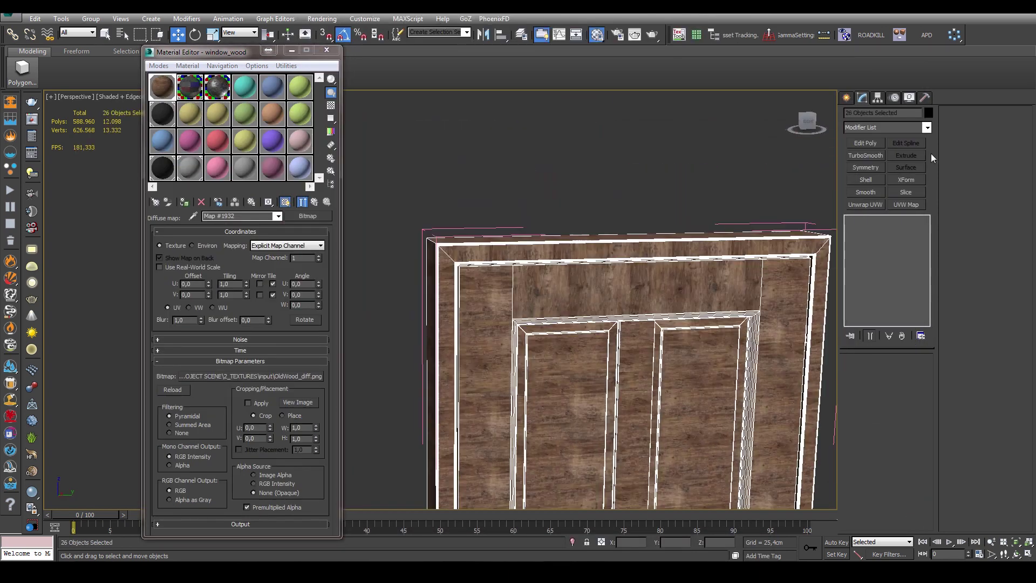
Set the door's OldWood diffuse bitmap W Angle to 90 and inspect the door and hinge.
left_click(917, 127)
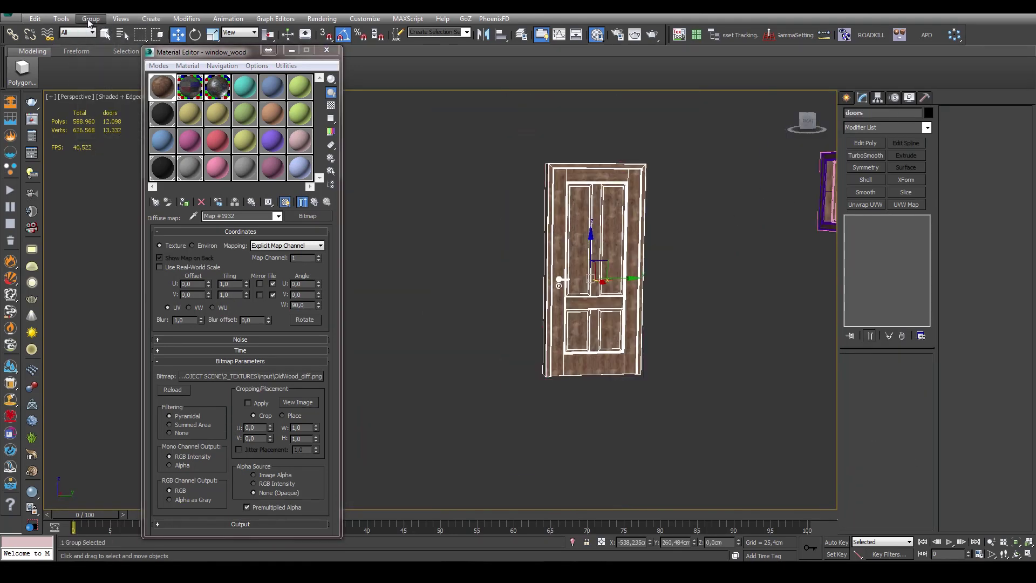
left_click(871, 129)
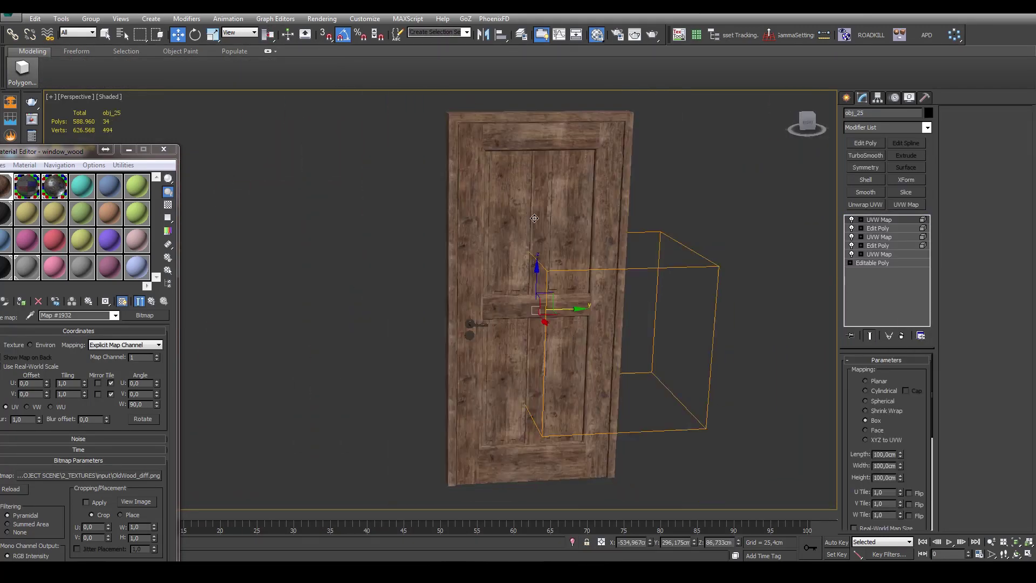
scroll(621, 237, "up", 5)
scroll(622, 238, "up", 5)
scroll(621, 238, "up", 4)
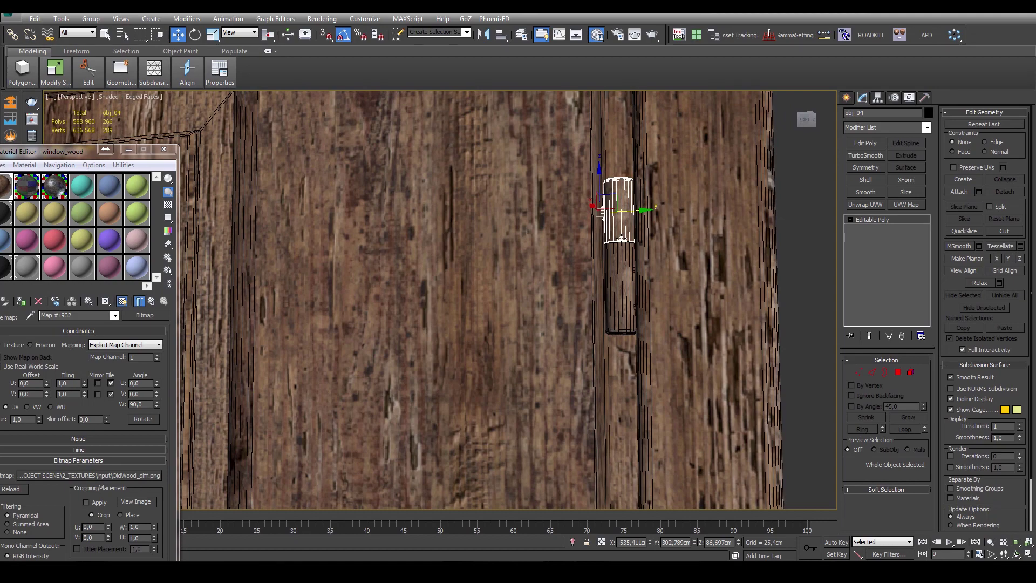
scroll(622, 238, "down", 5)
scroll(621, 238, "down", 3)
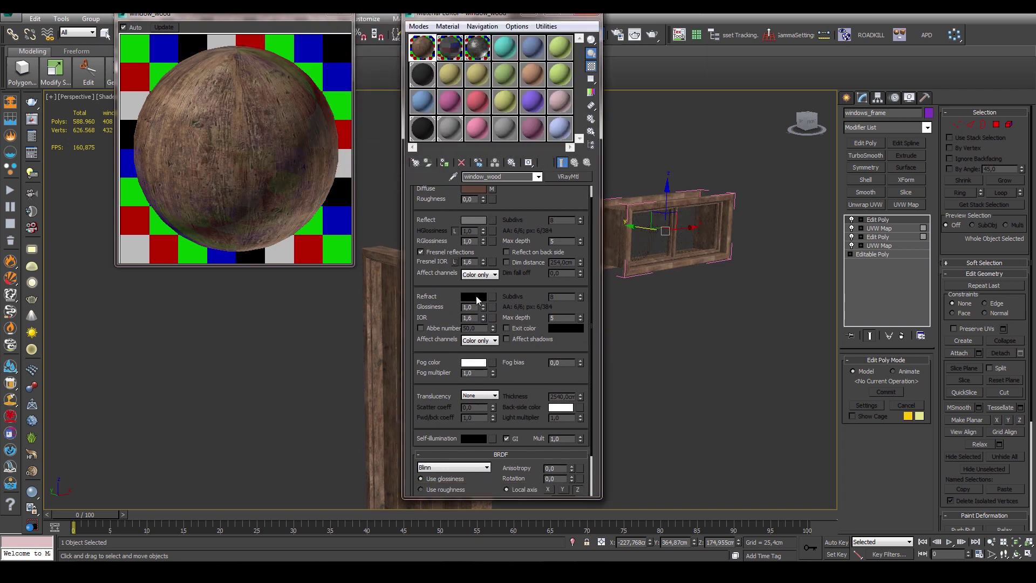
Set the window_wood reflection glossiness and load OldWood_height.jpg as its Reflect map.
scroll(476, 295, "down", 1)
double_click(468, 233)
type("0,55")
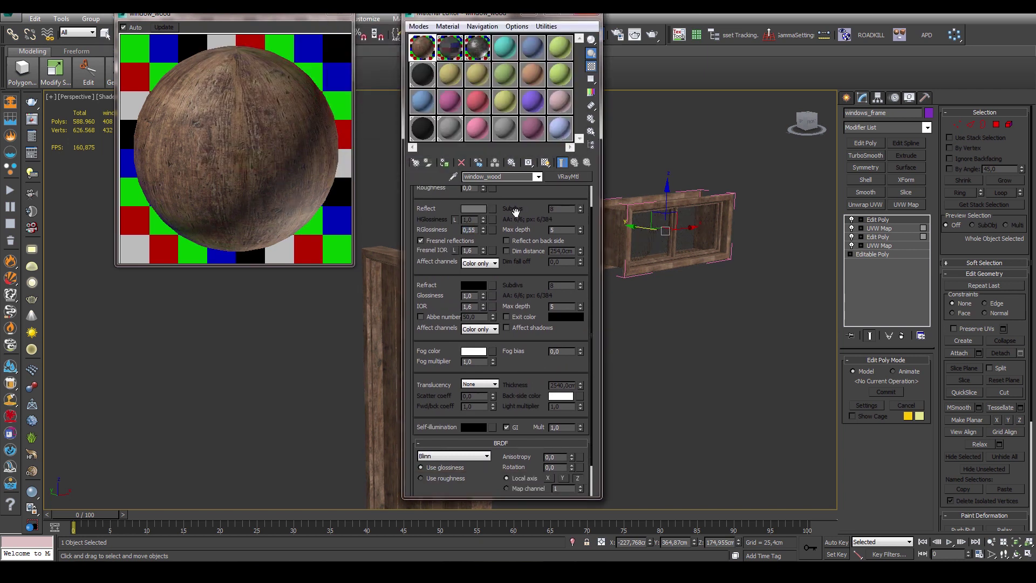
scroll(515, 211, "down", 1)
left_click(492, 201)
left_click(504, 124)
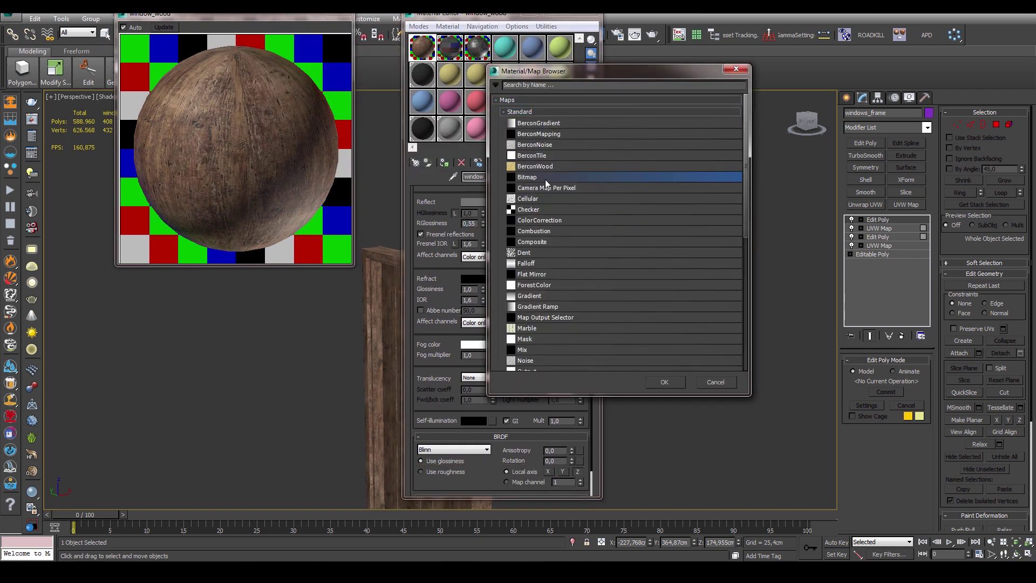
double_click(545, 179)
left_click(770, 338)
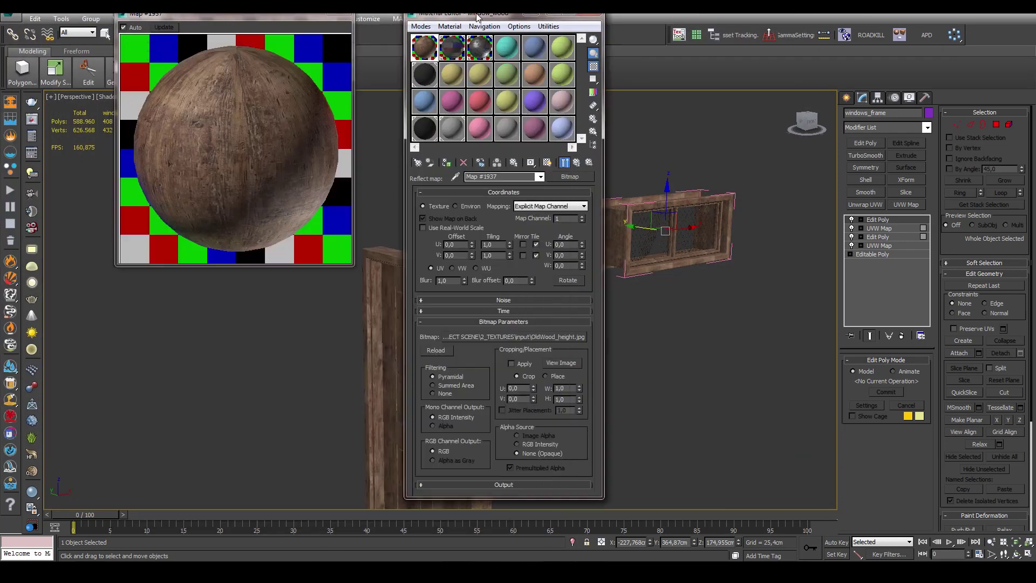
left_click(562, 163)
right_click(444, 275)
left_click(493, 327)
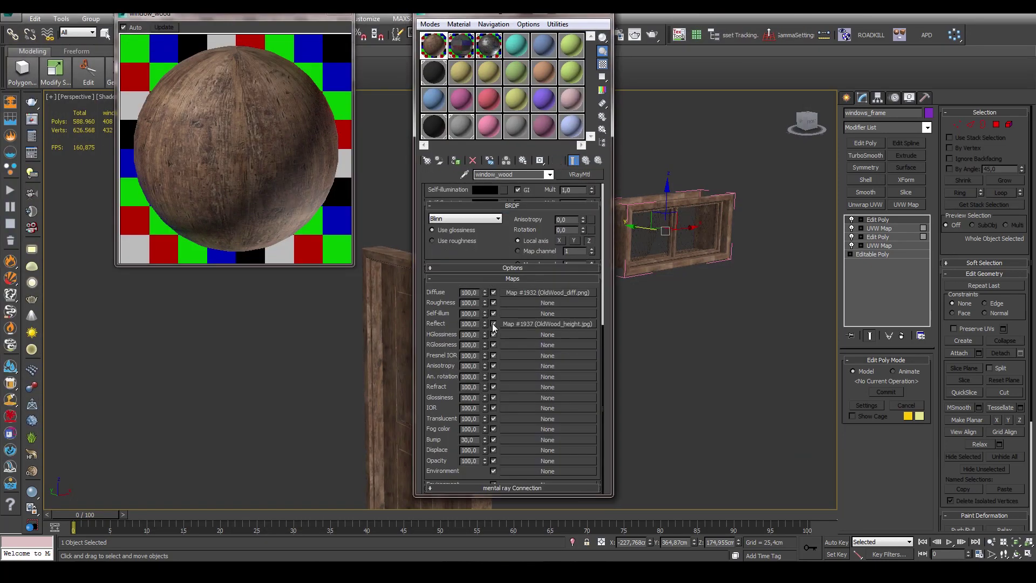
type("45")
key("Return")
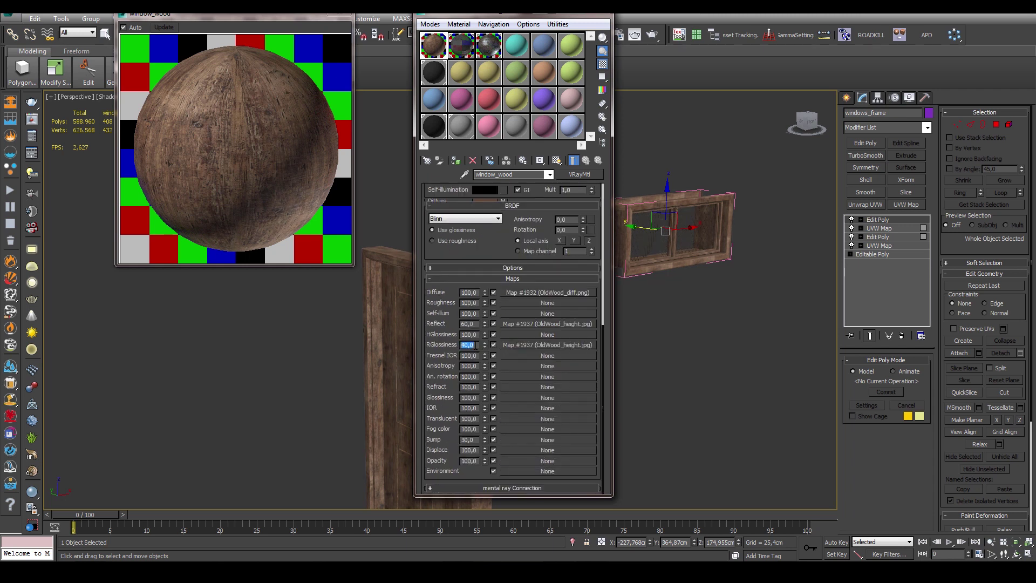
Reuse the OldWood_height.jpg map in the window_wood Bump slot.
left_click_drag(424, 27, 597, 24)
left_click(459, 351)
scroll(458, 351, "up", 3)
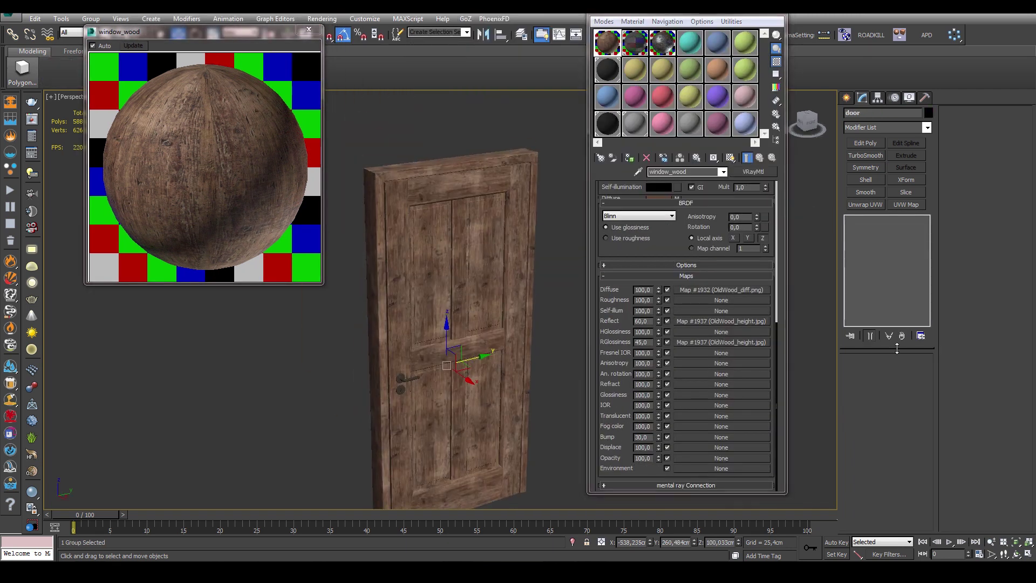
left_click(755, 441)
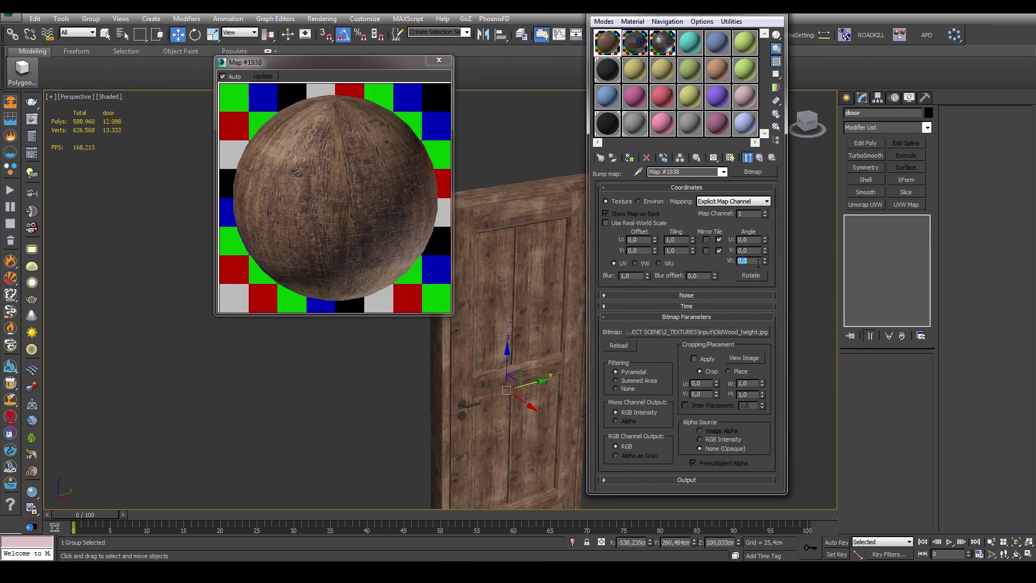
left_click(721, 376)
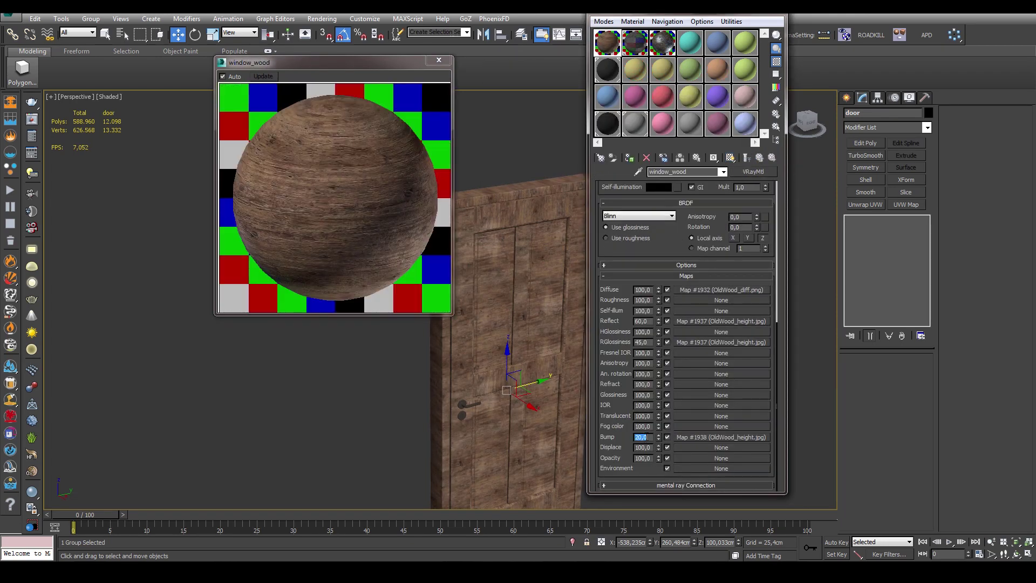
Wrap the window_wood old-wood diffuse texture in a Color Correction map.
left_click(721, 290)
left_click(753, 172)
double_click(580, 176)
left_click(703, 333)
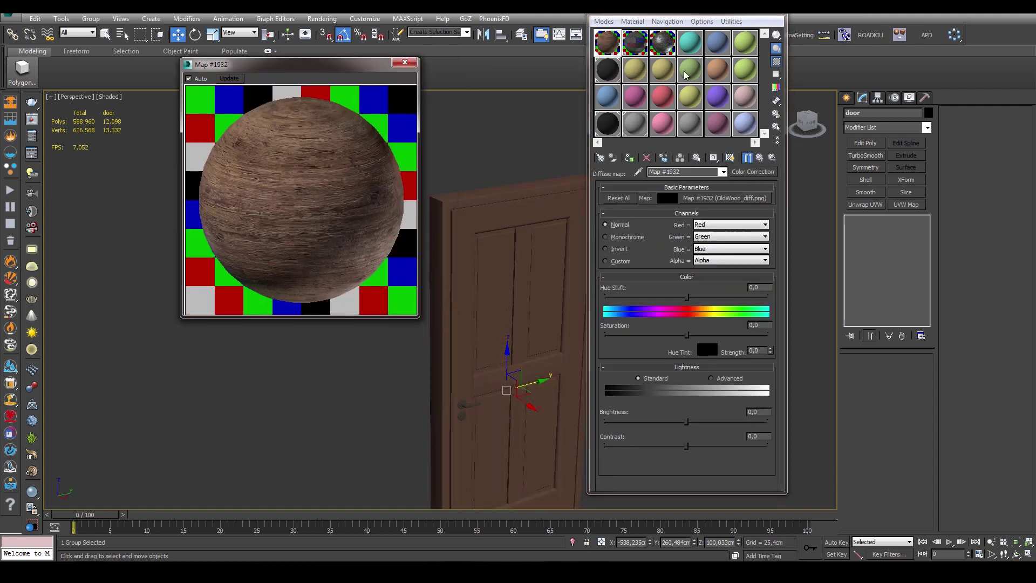
left_click(759, 157)
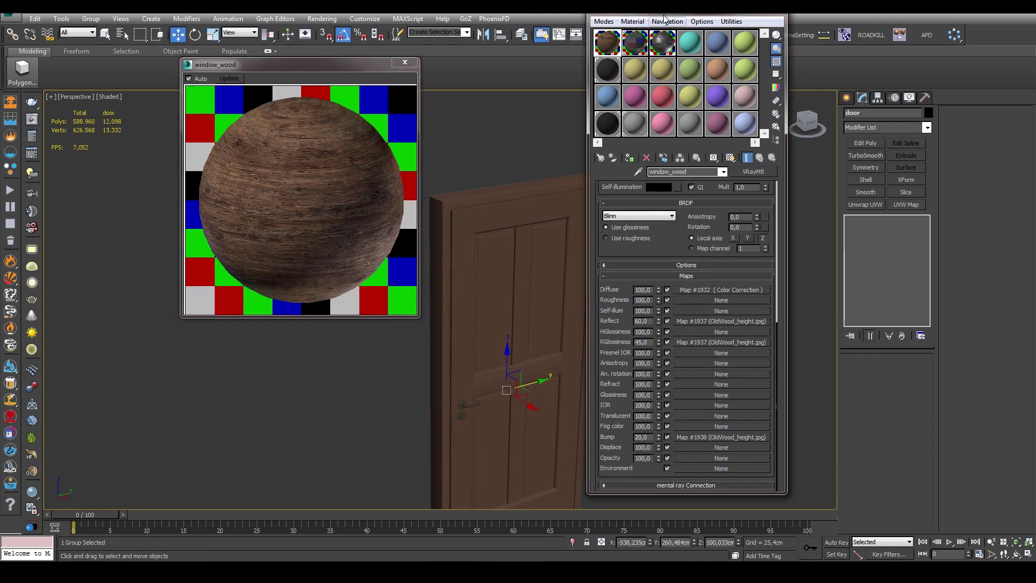
left_click_drag(667, 17, 744, 18)
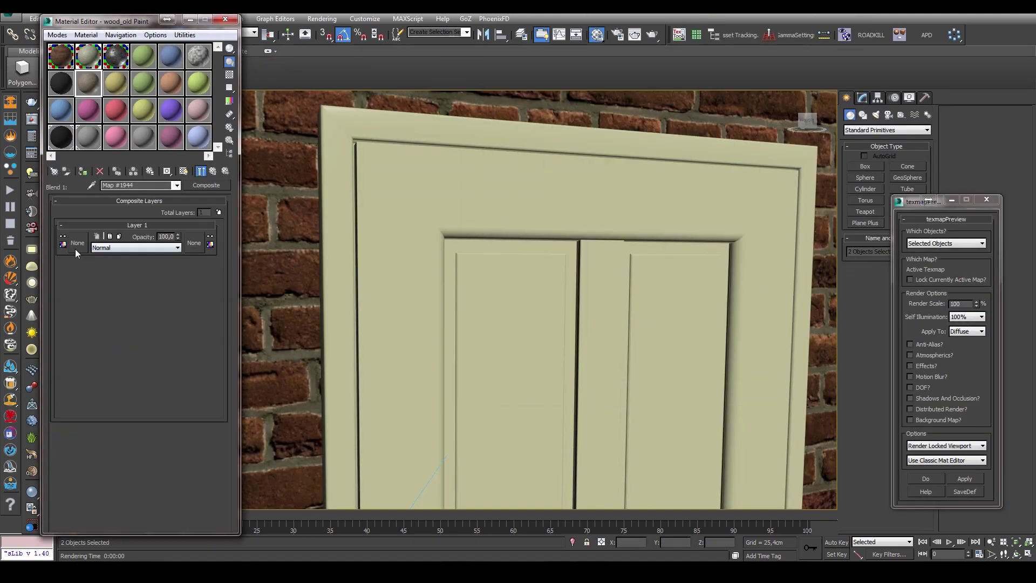
In the wood_old Composite map, load patchy.jpg as a layer and add a VRayDirt layer.
double_click(528, 179)
left_click(265, 198)
double_click(440, 272)
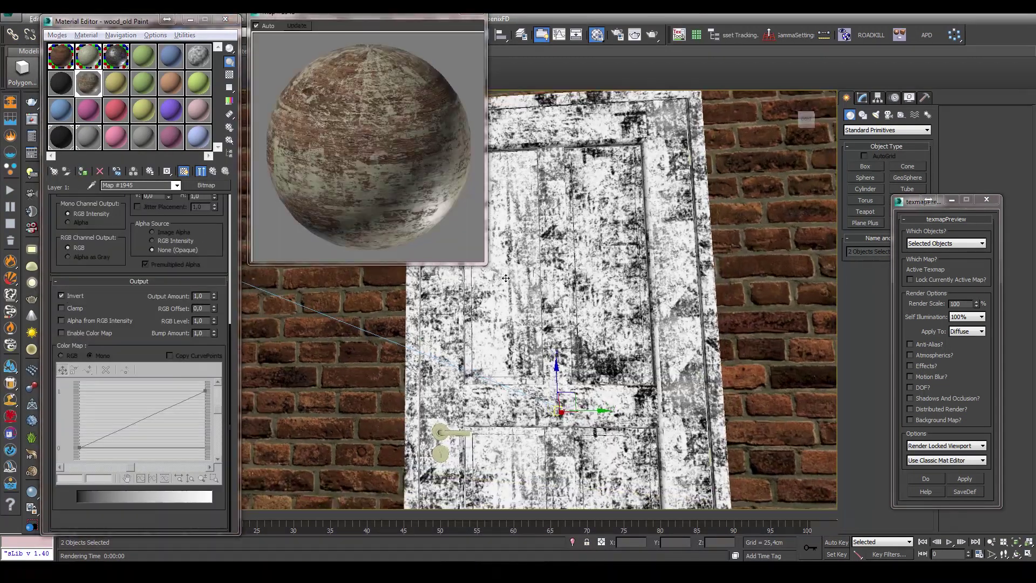
left_click(213, 171)
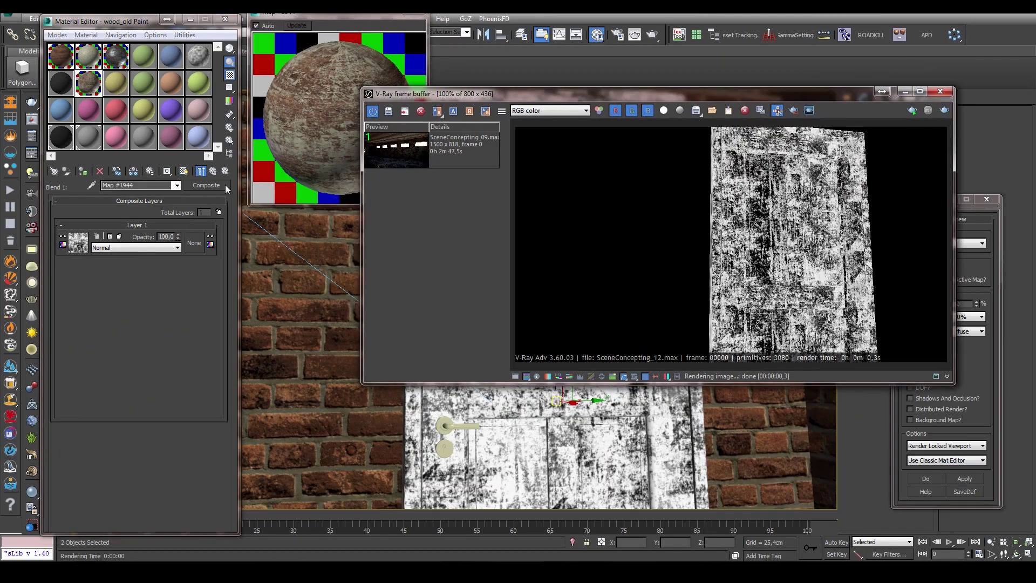
left_click(224, 184)
double_click(520, 124)
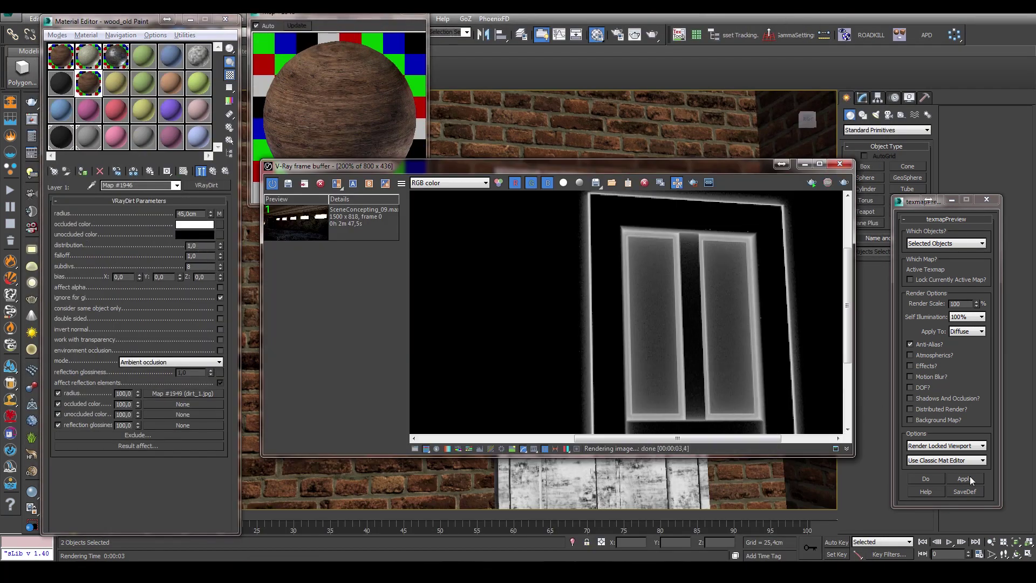
left_click(212, 173)
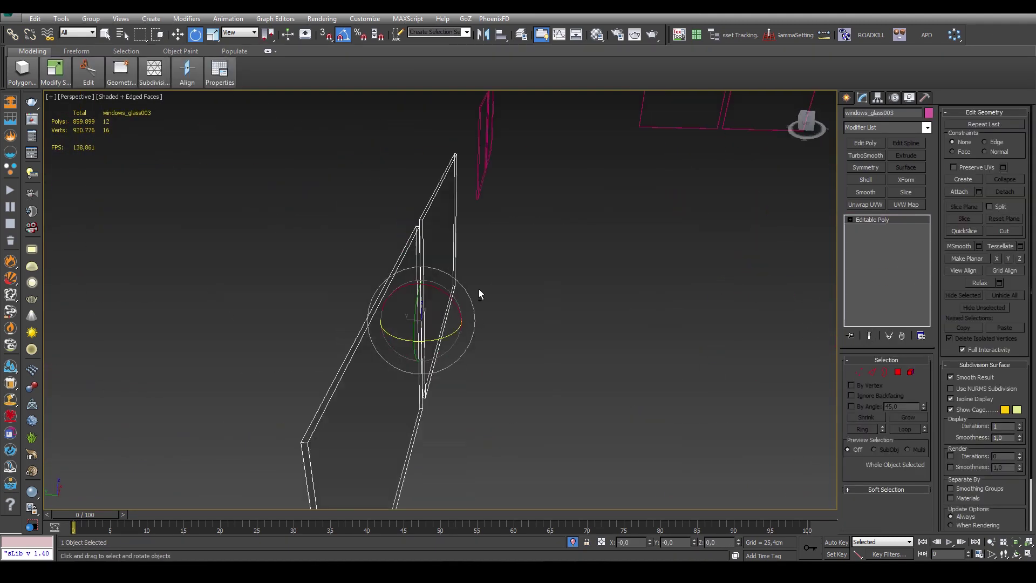
Fracture the glass pane with RayFire Voronoi at 15 points, keep the original, explode, then delete it.
left_click(889, 242)
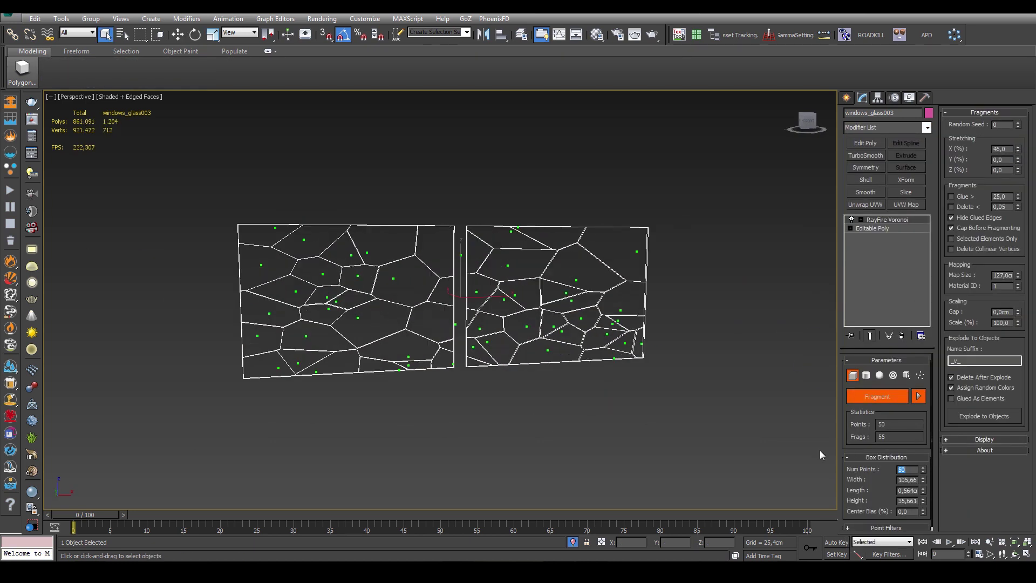
type("15")
key("Return")
scroll(600, 349, "down", 3)
scroll(675, 336, "up", 2)
left_click(951, 377)
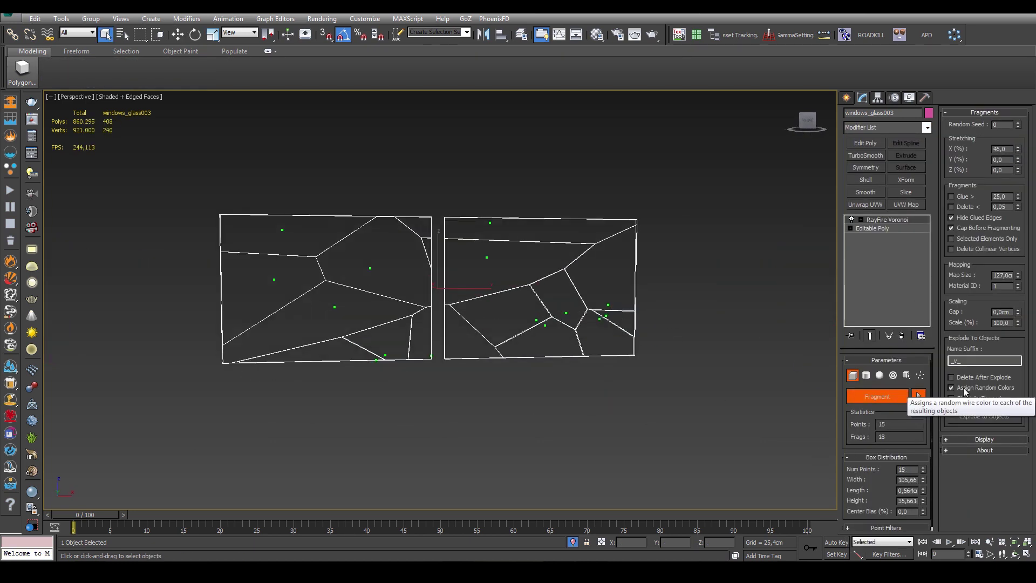
left_click(984, 418)
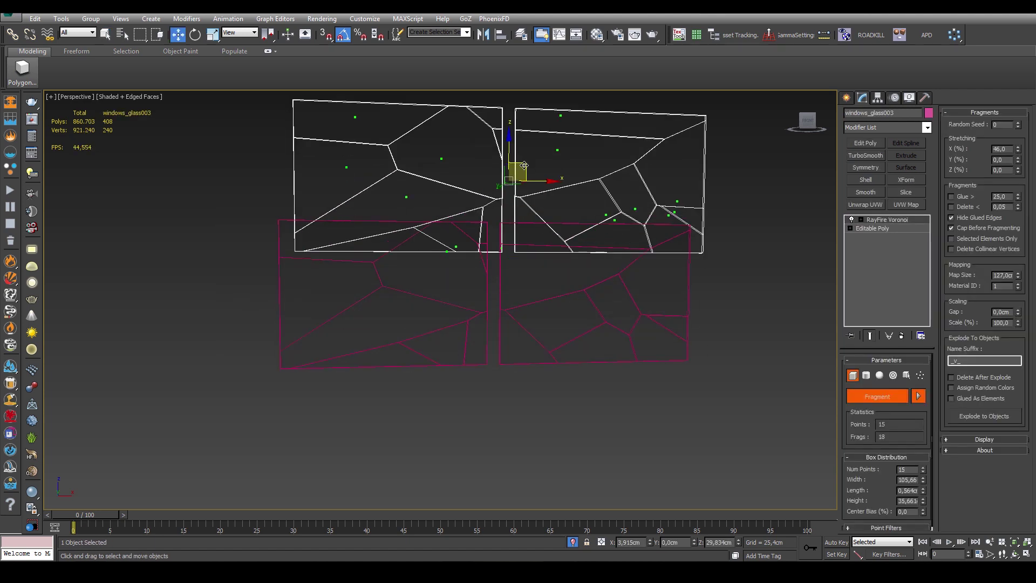
key("Delete")
Select two glass shards and fracture them a second time.
left_click(444, 259)
left_click(494, 290, "ctrl")
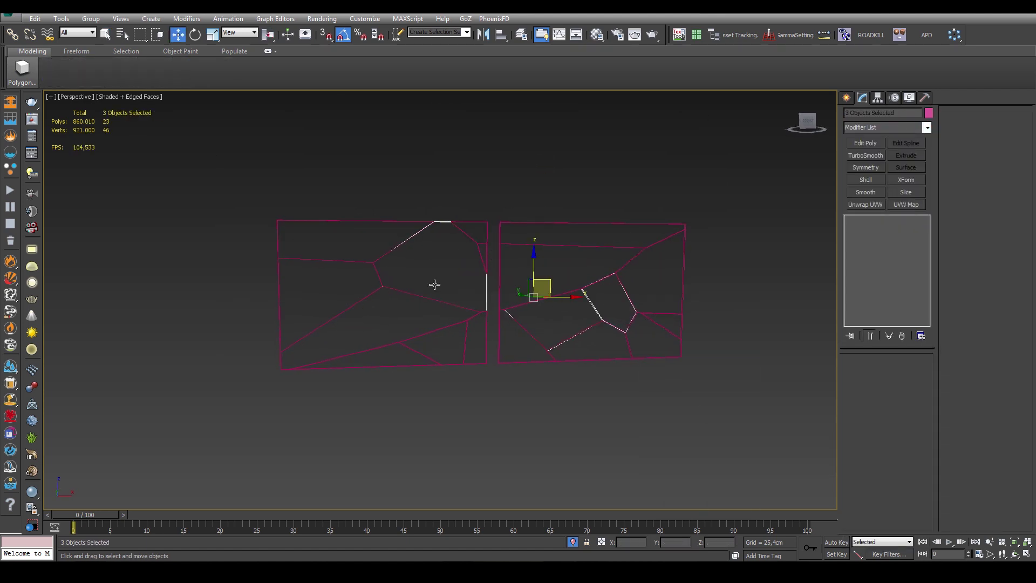
key("semicolon")
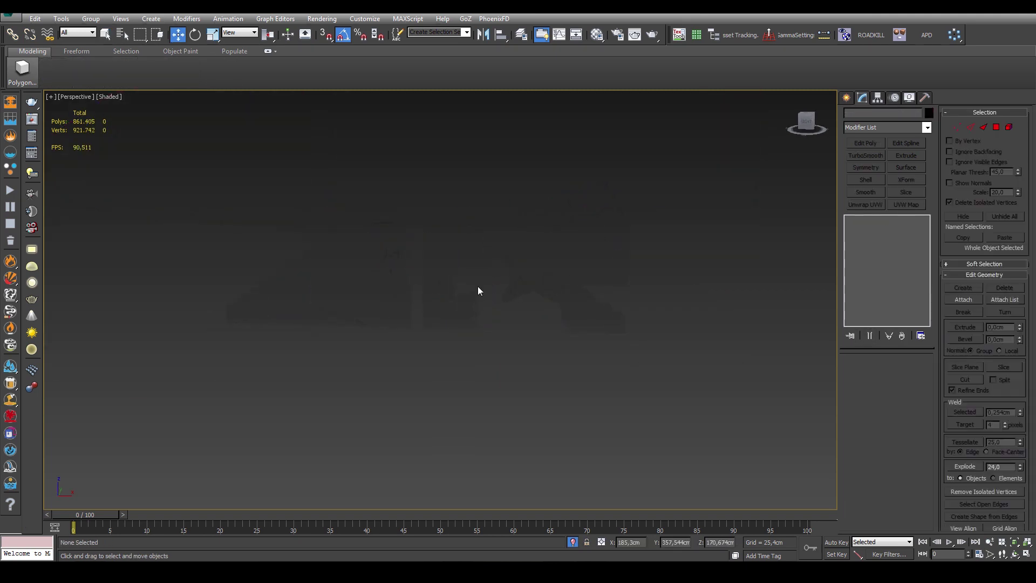
Select all the glass fragments and start adding debris modifiers.
key("ctrl+a")
scroll(602, 326, "down", 5)
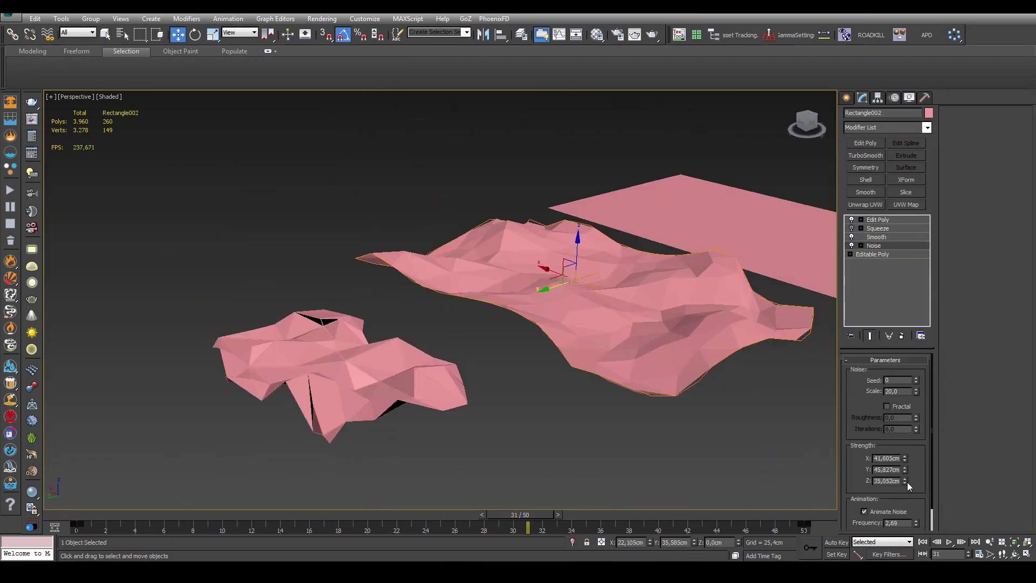
left_click(869, 128)
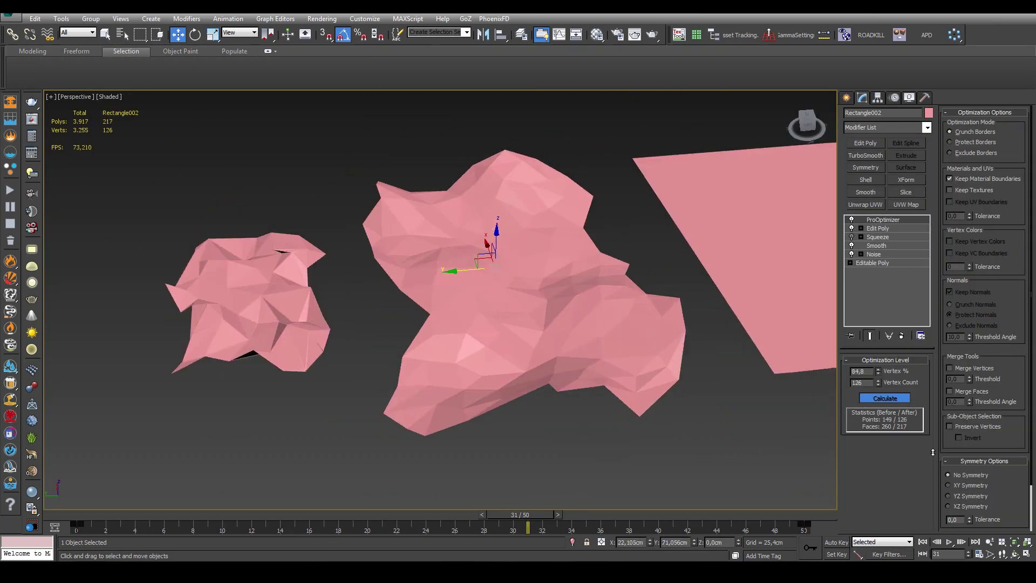
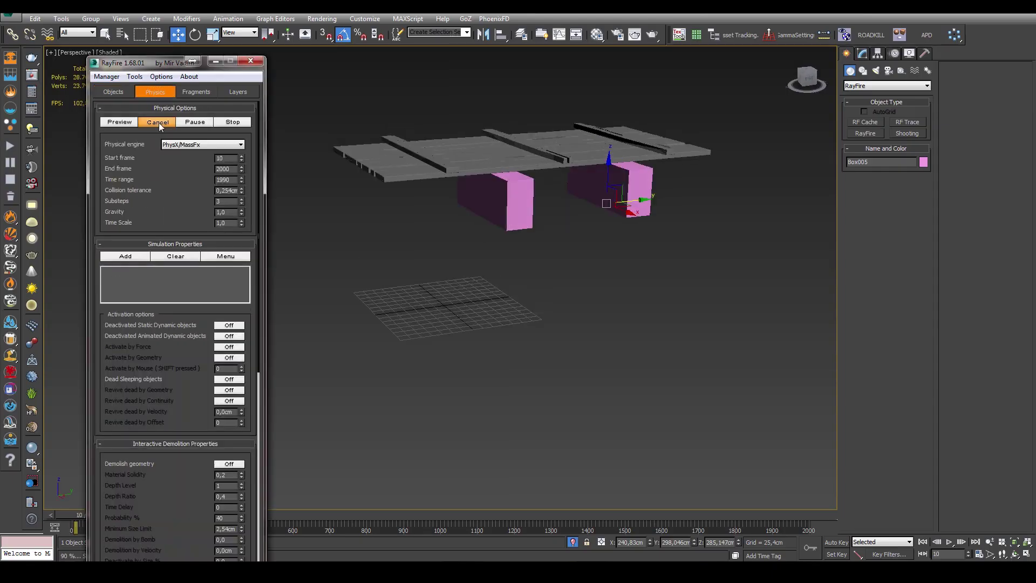
Run the RayFire preview so the wooden planks shatter into splinters.
left_click(158, 121)
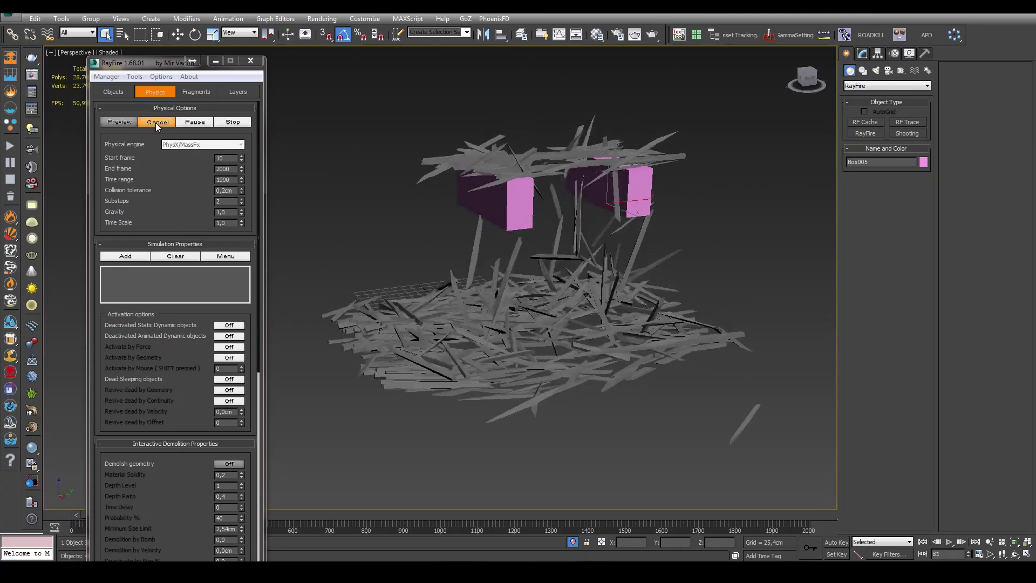
Cancel the RayFire preview, scrub back to frame 0 and use the track bar key options.
left_click(156, 121)
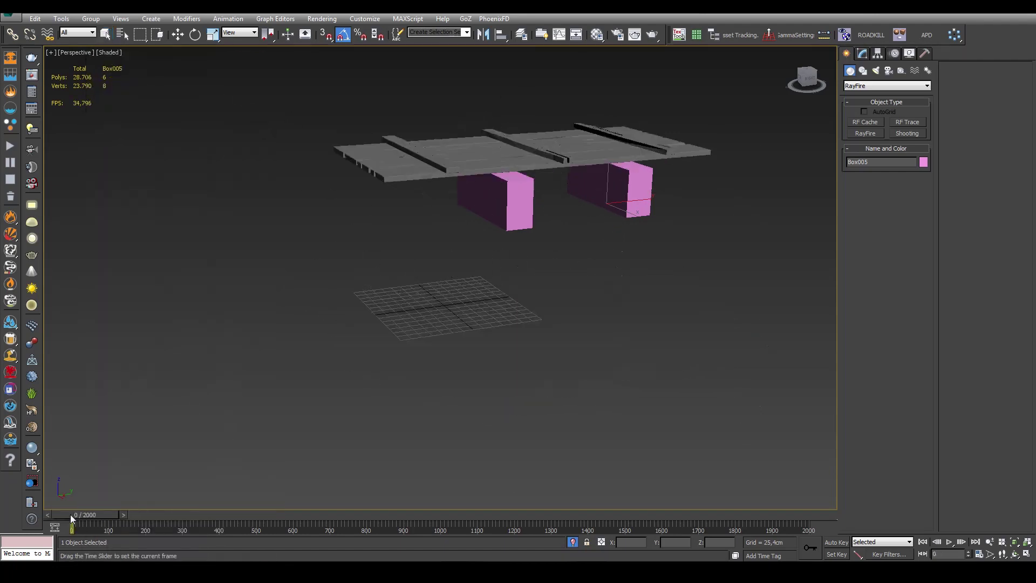
left_click_drag(93, 516, 194, 522)
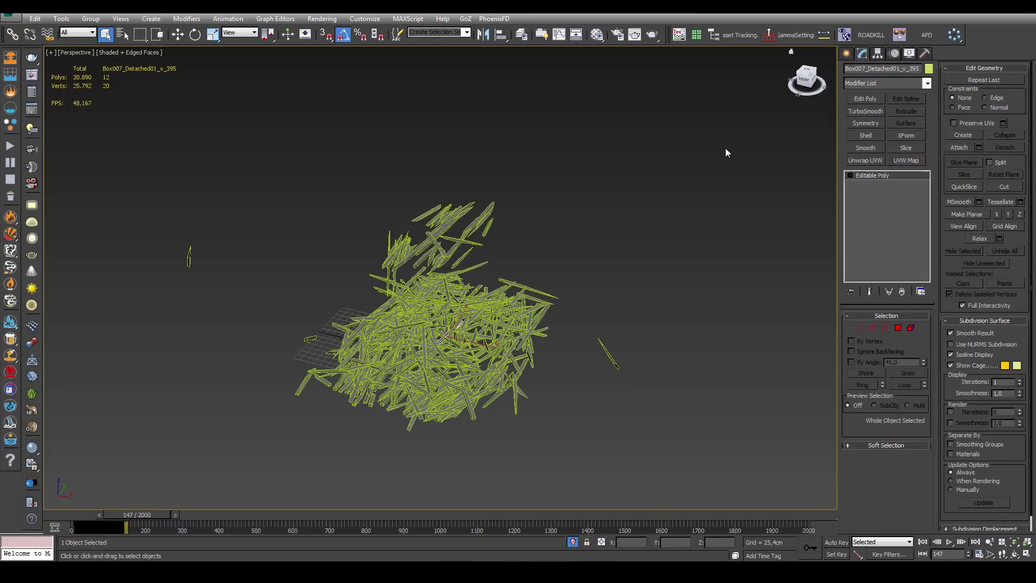
right_click(88, 525)
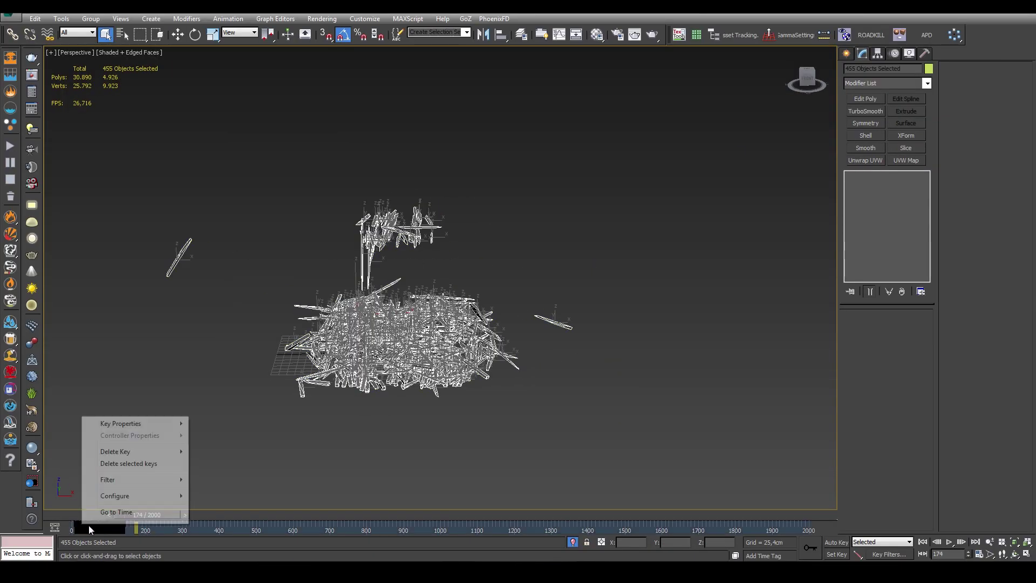
left_click(137, 531)
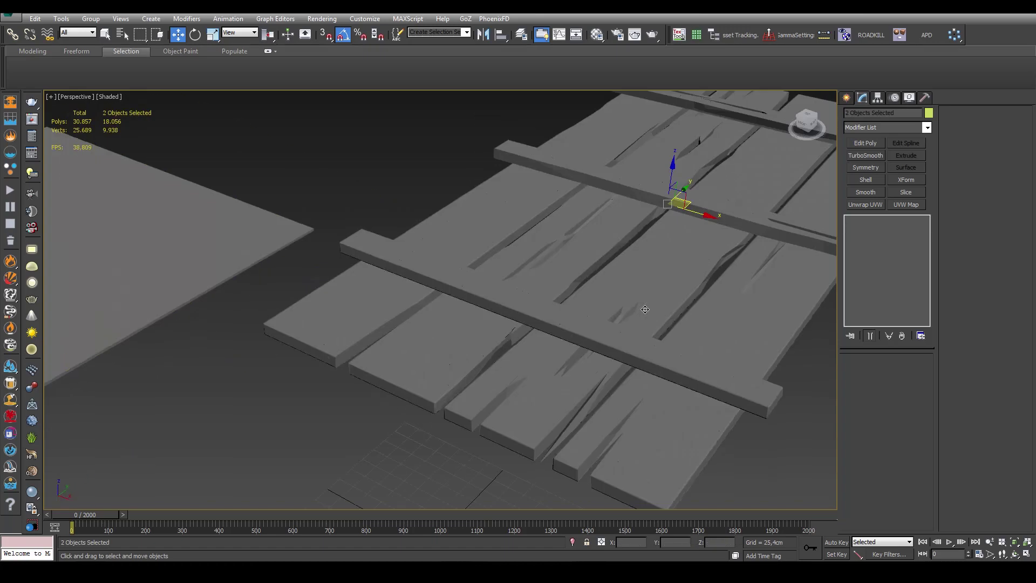
Lower the Voronoi Glue value for fewer fragments and hide edged faces with F4.
left_click_drag(1017, 196, 1018, 227)
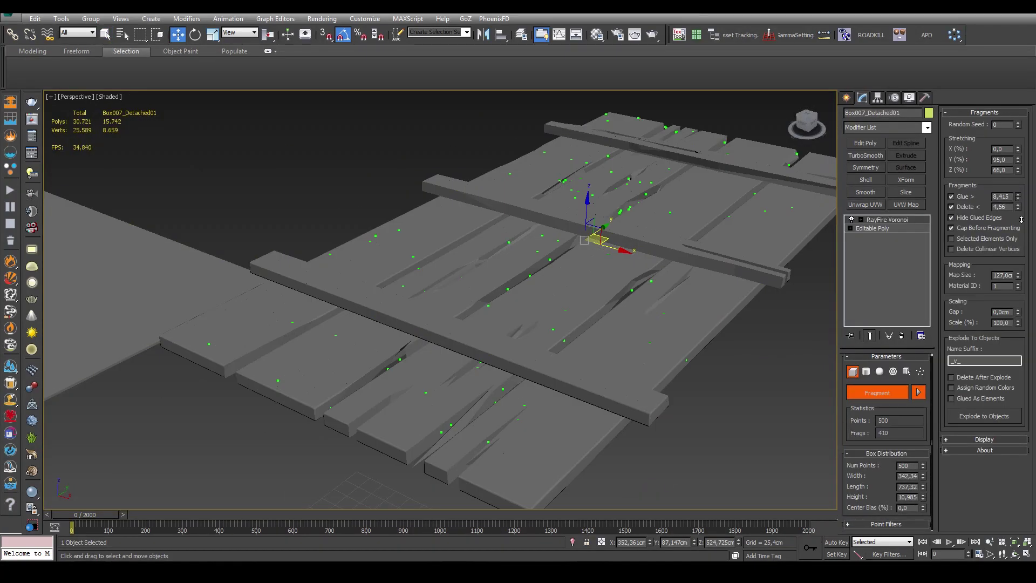
key("F4")
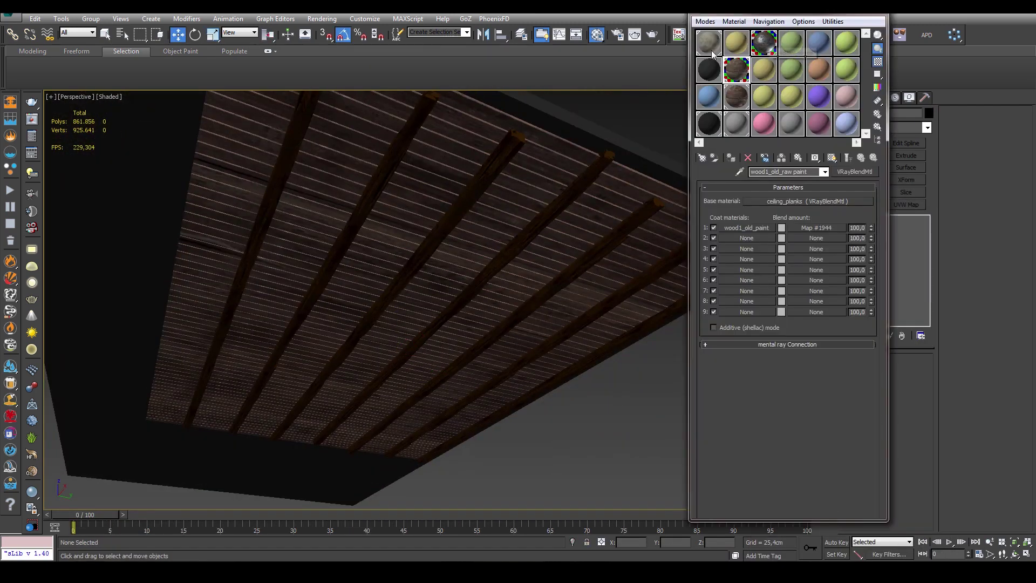
Orbit the viewport around the textured ceiling beams.
mouse_move(640, 206)
middle_mouse_down("alt")
mouse_move(571, 169)
mouse_move(531, 178)
mouse_move(568, 185)
middle_mouse_up("alt")
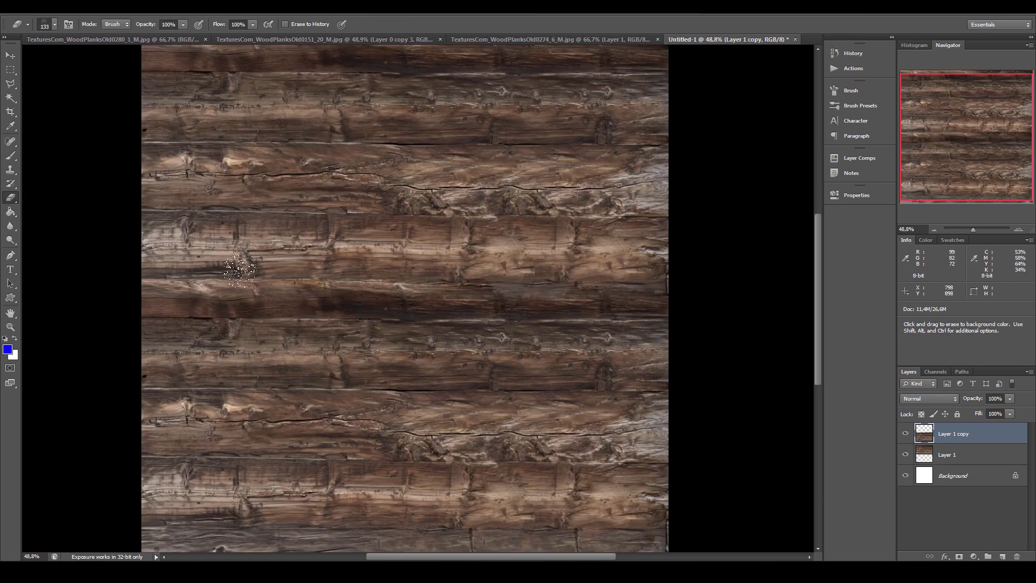
Shrink the eraser brush and offset the plank texture to check the tiling seam.
right_click(290, 296)
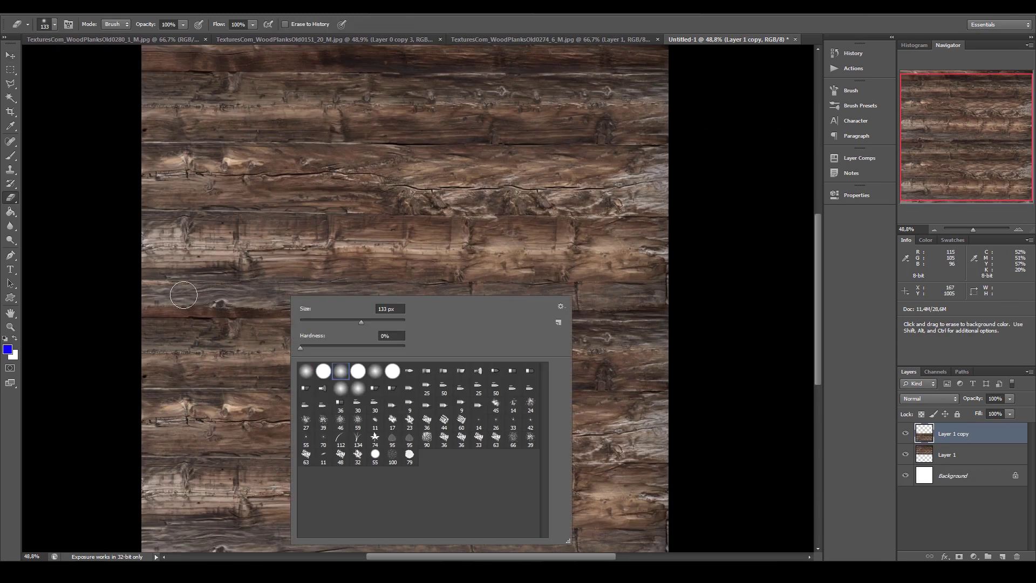
scroll(396, 294, "up", 2, "alt")
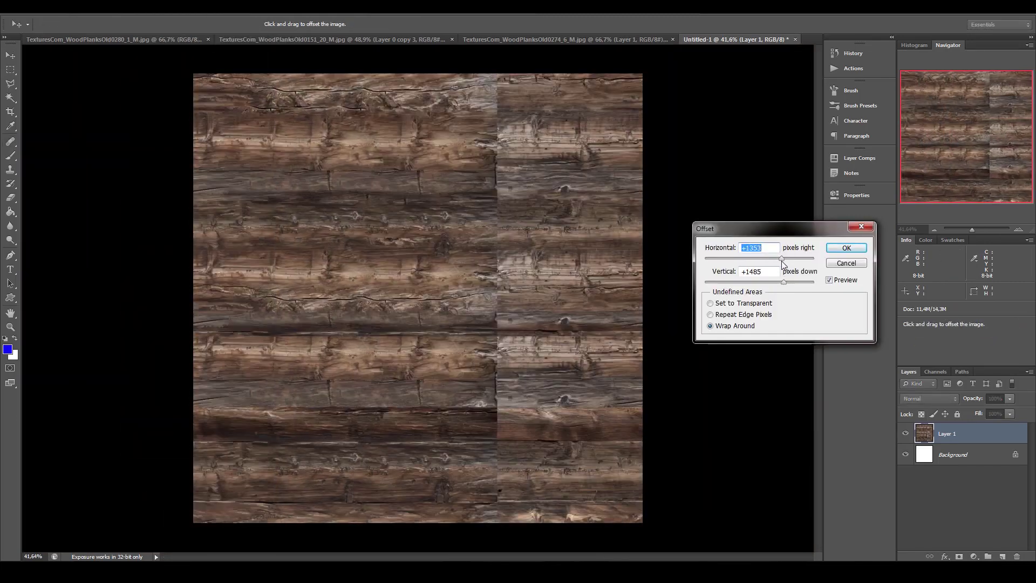
left_click_drag(783, 263, 779, 263)
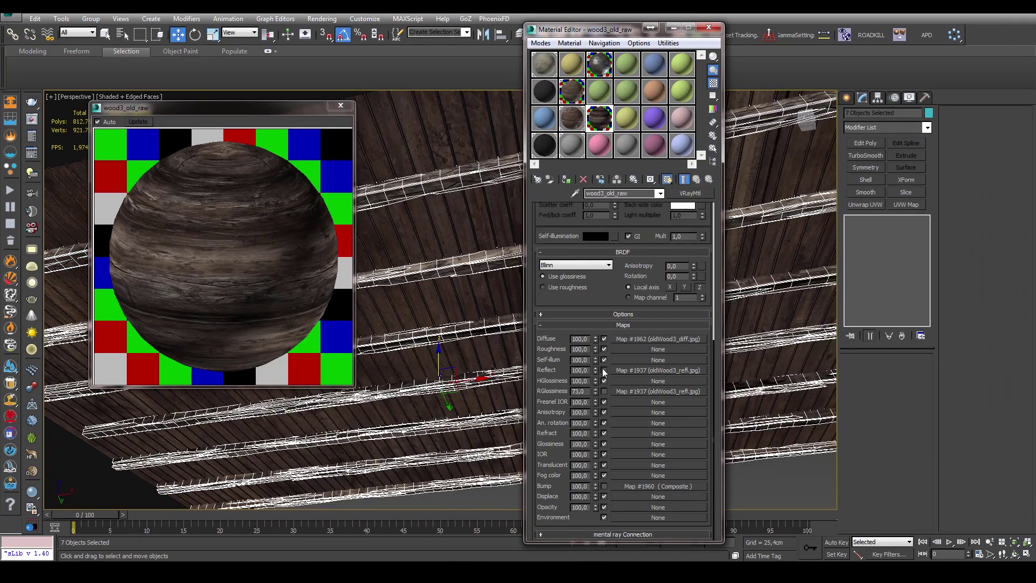
Enable wood3_old_raw's reflection glossiness map at 40 and its reflection map.
left_click(603, 391)
type("25")
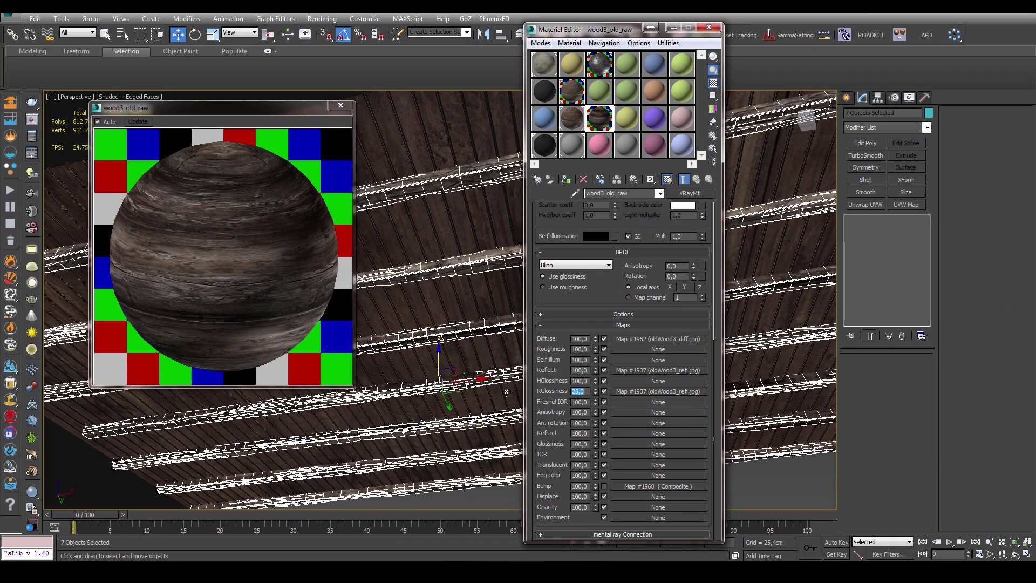
type("40")
key("Return")
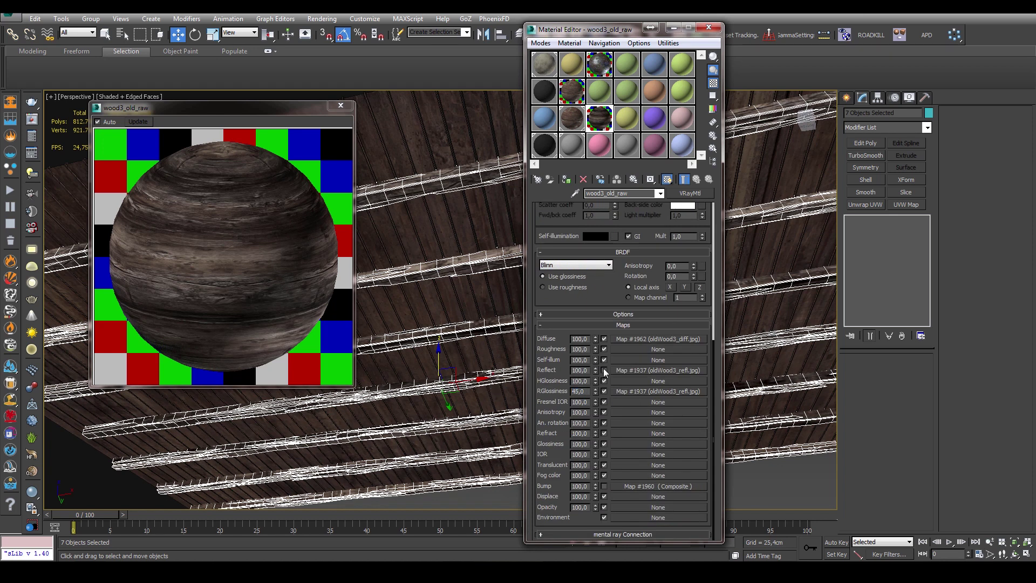
left_click(603, 370)
Load oldWood3_disp.png as the bump bitmap, check its settings and return to the parent material.
right_click(655, 486)
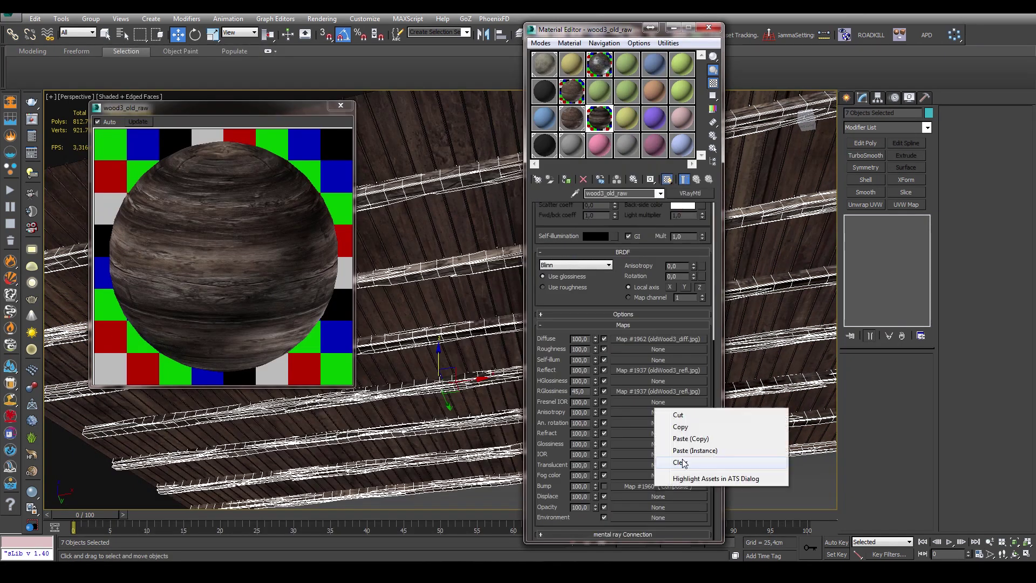
scroll(696, 186, "down", 2)
double_click(696, 185)
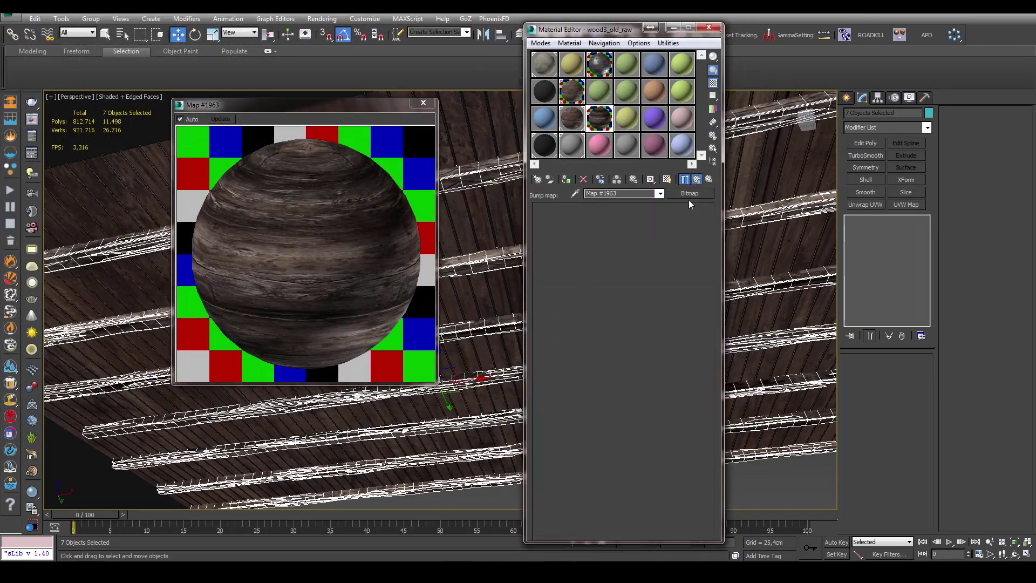
key("Up")
left_click(657, 486)
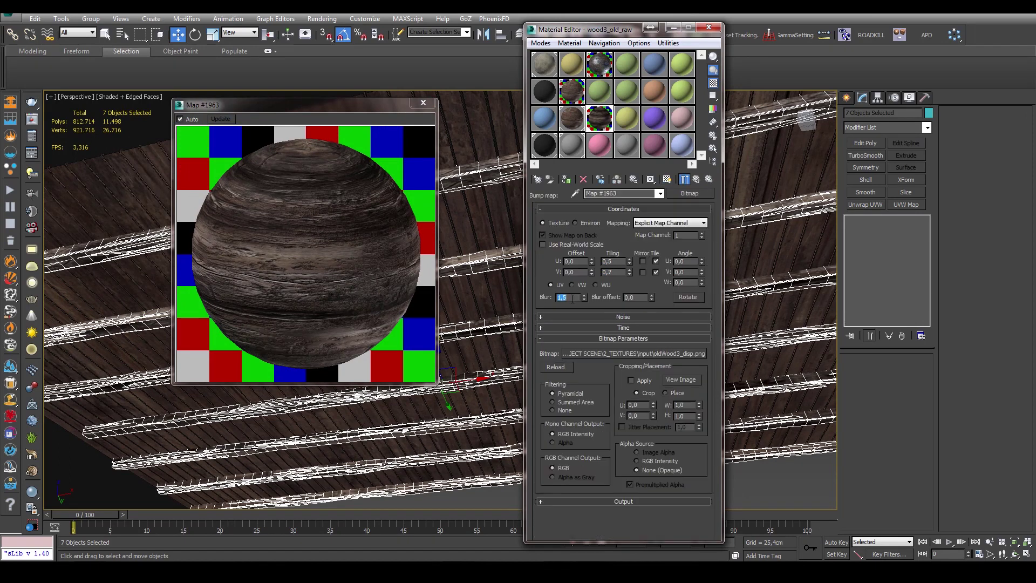
key("Up")
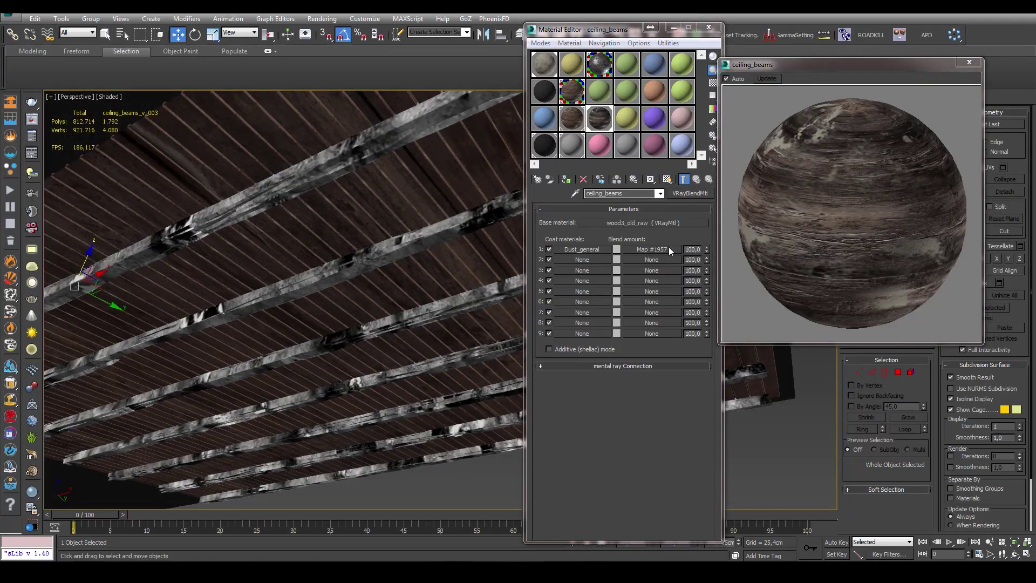
Show the checker sample background and give the radiator Box UVW mapping with length 250.
left_click(668, 181)
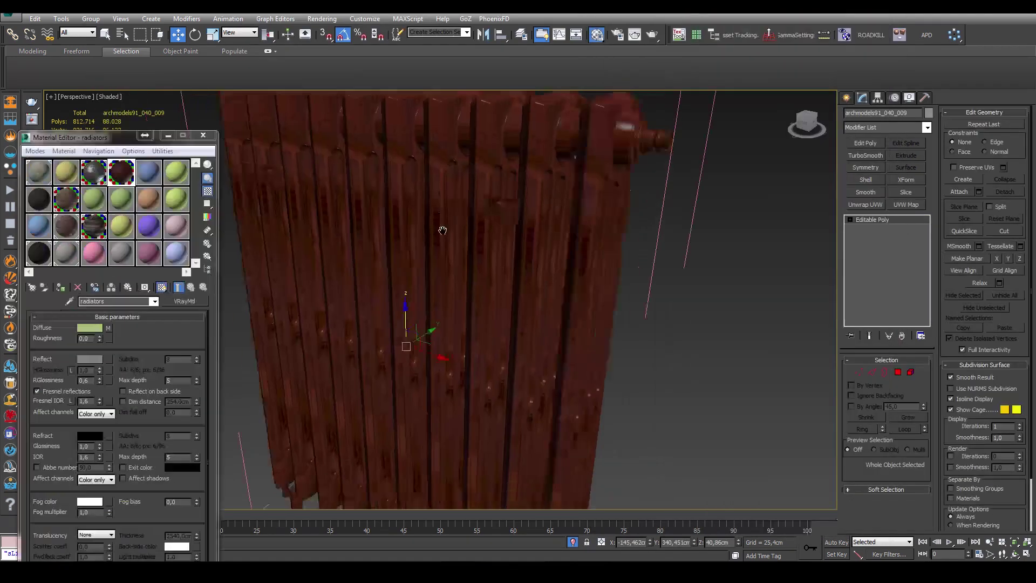
left_click(907, 203)
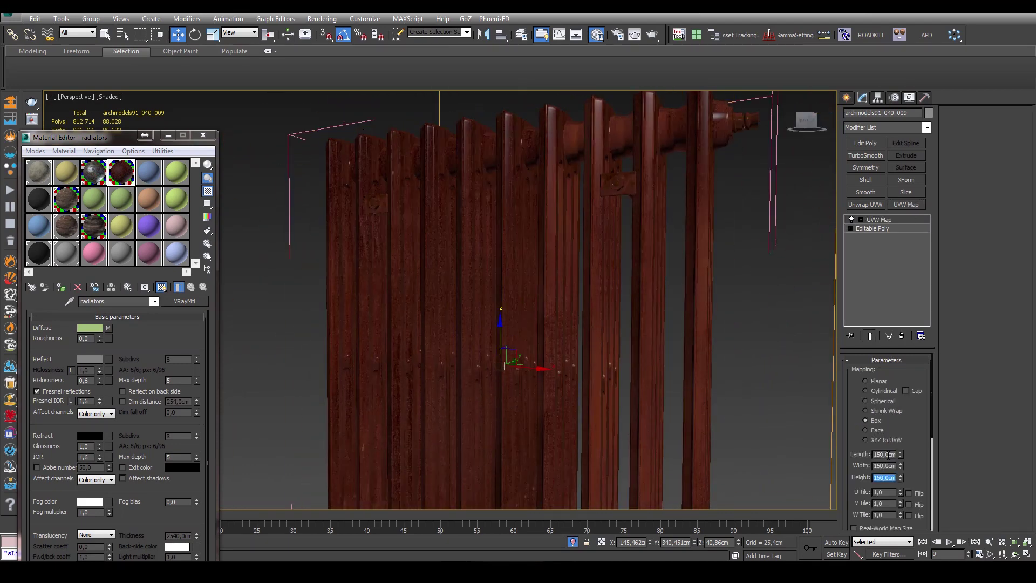
double_click(884, 453)
type("250")
key("Tab")
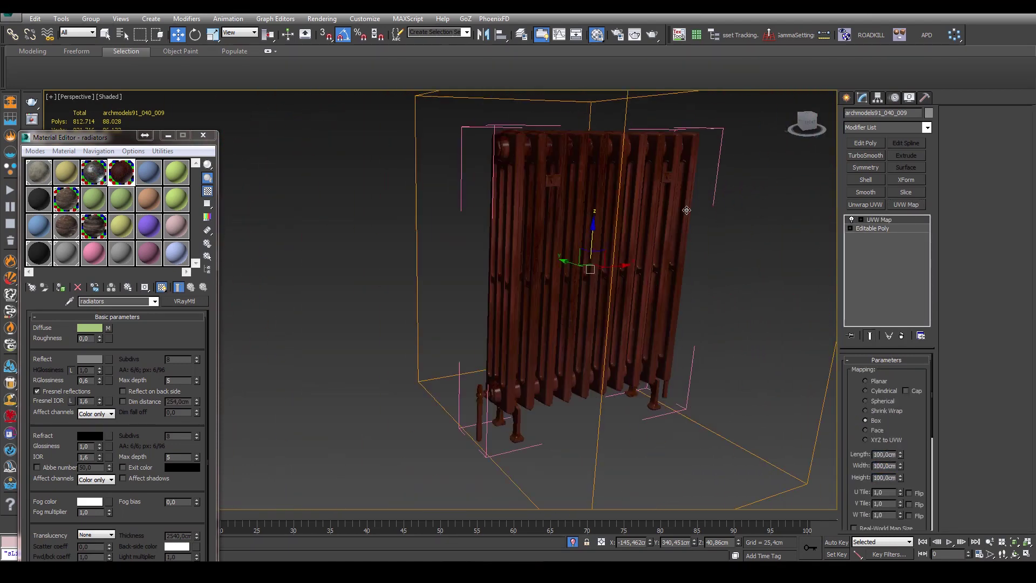
Add Edit Poly above the mapping and select all the radiator's polygons.
left_click(865, 142)
key("4")
key("ctrl+a")
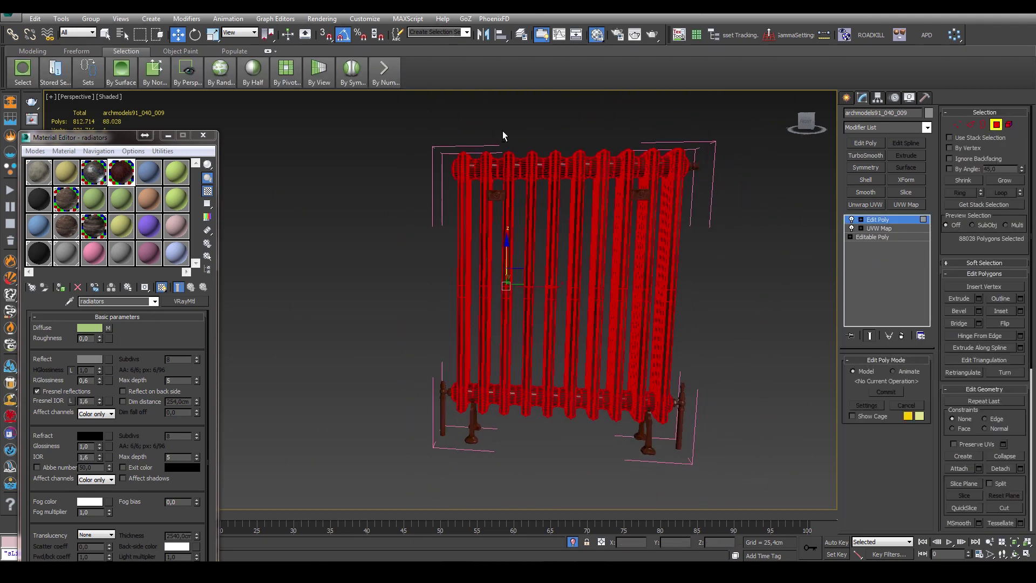
key("f")
key("F3")
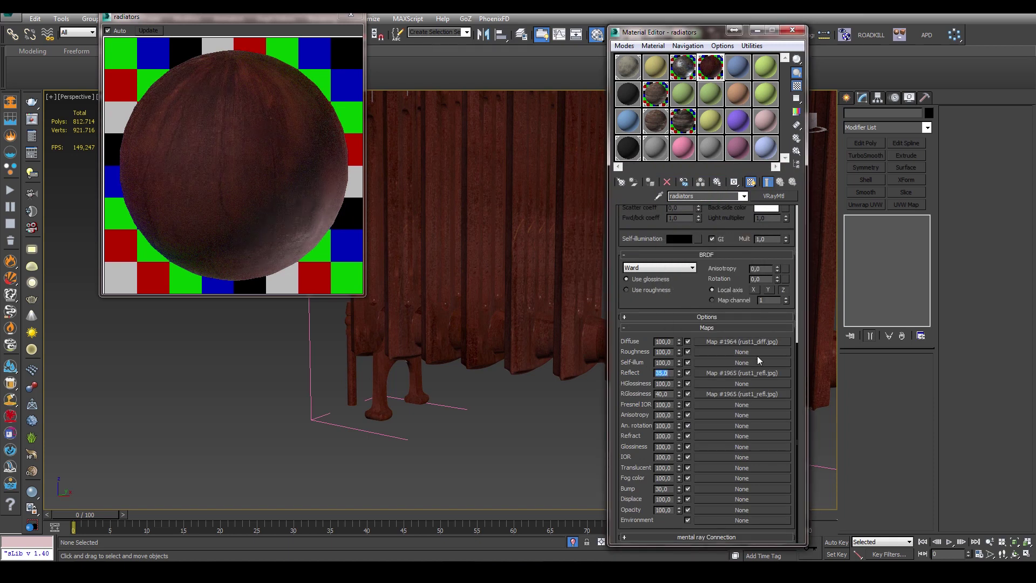
Set the rust material's Reflect amount to 50 and reuse rust1_refl as its bump map.
type("50")
key("Return")
left_click_drag(634, 490, 701, 489)
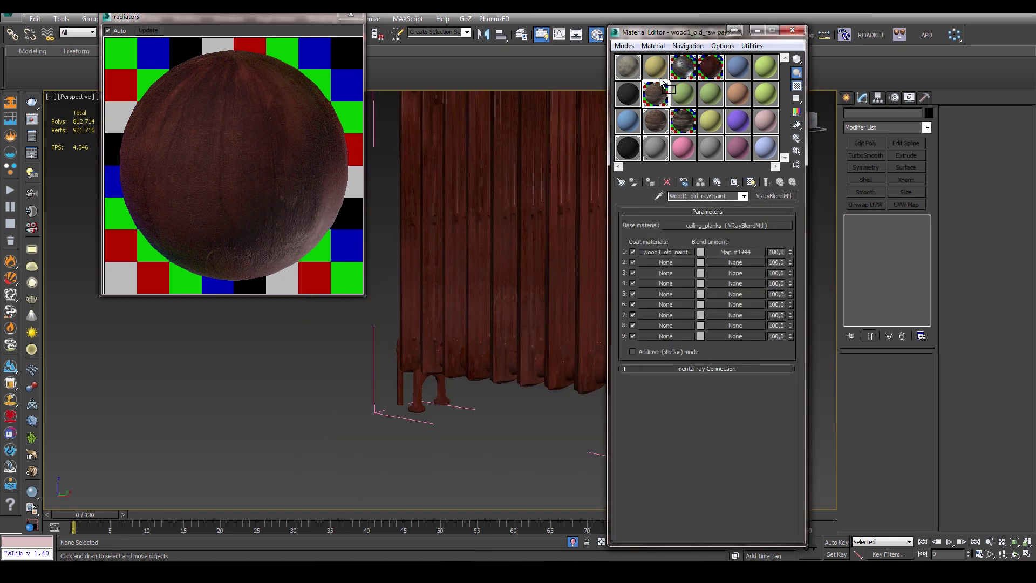
Place wood1_old_paint as Coat 1 of the Radiators blend material.
left_click_drag(660, 77, 656, 69)
double_click(656, 69)
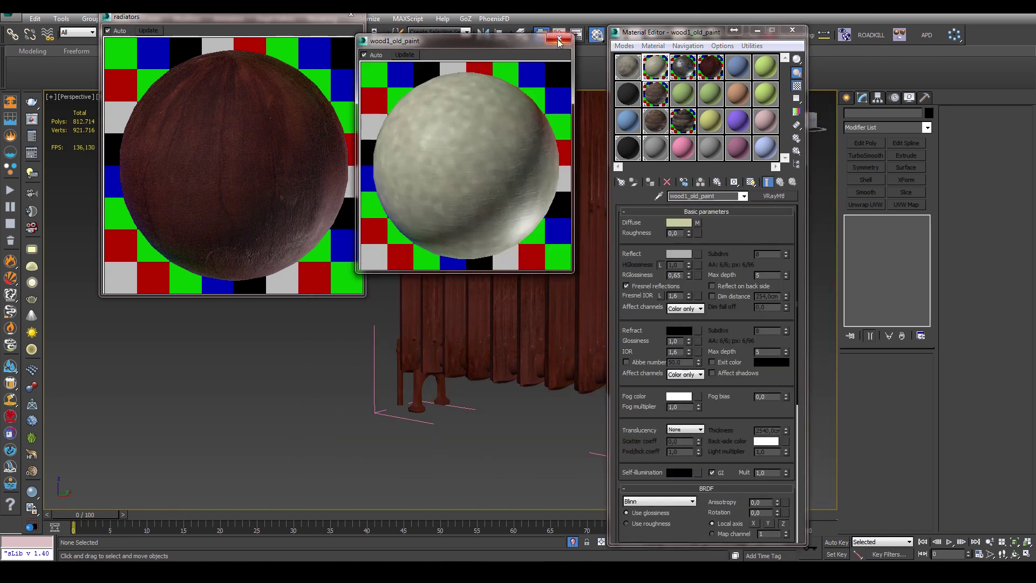
left_click(558, 40)
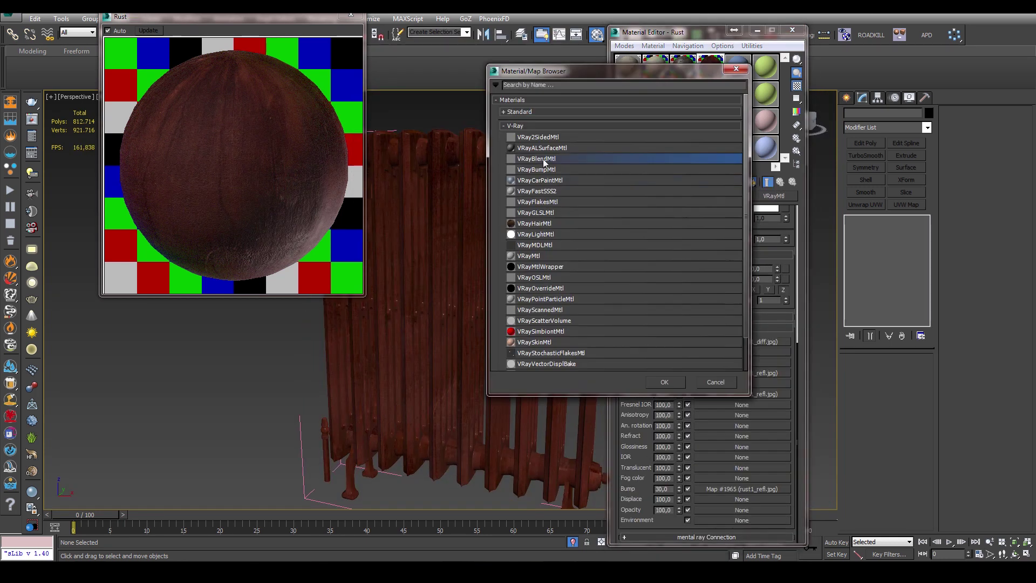
left_click_drag(651, 61, 666, 252)
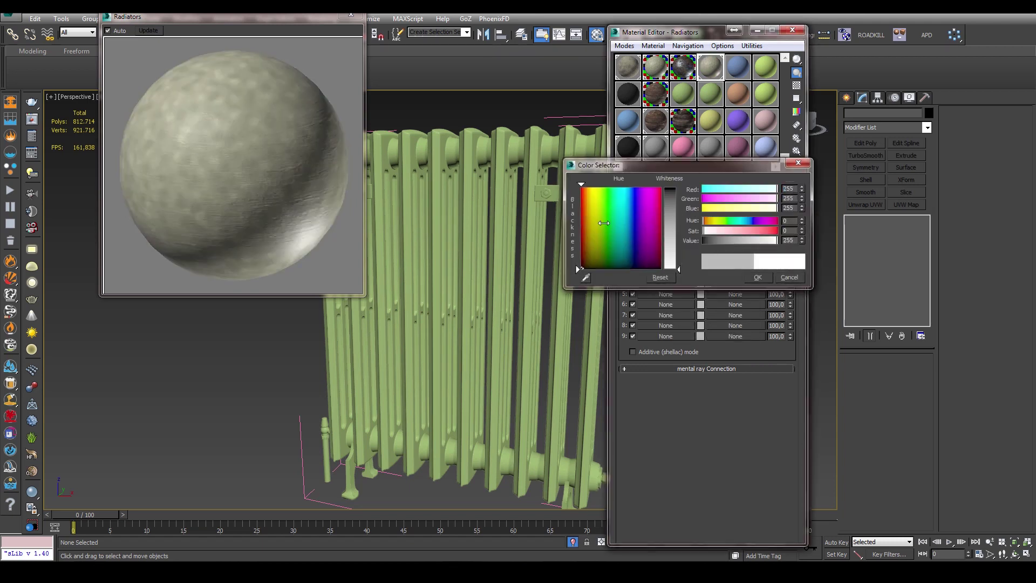
Mask the coat with a VRayDirt map, clearing unoccluded colour and loading patchy.jpg as radius.
double_click(537, 210)
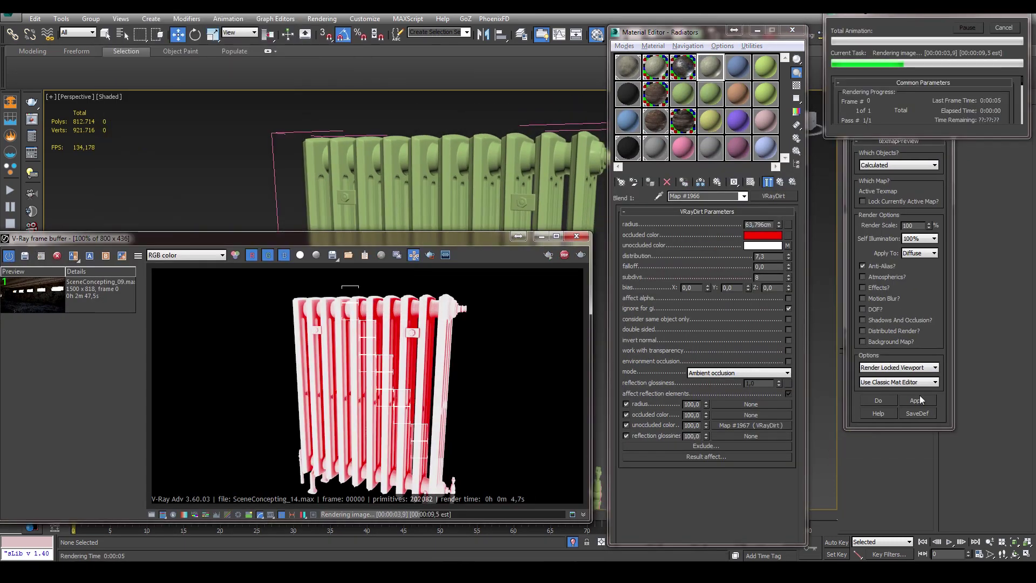
right_click(759, 425)
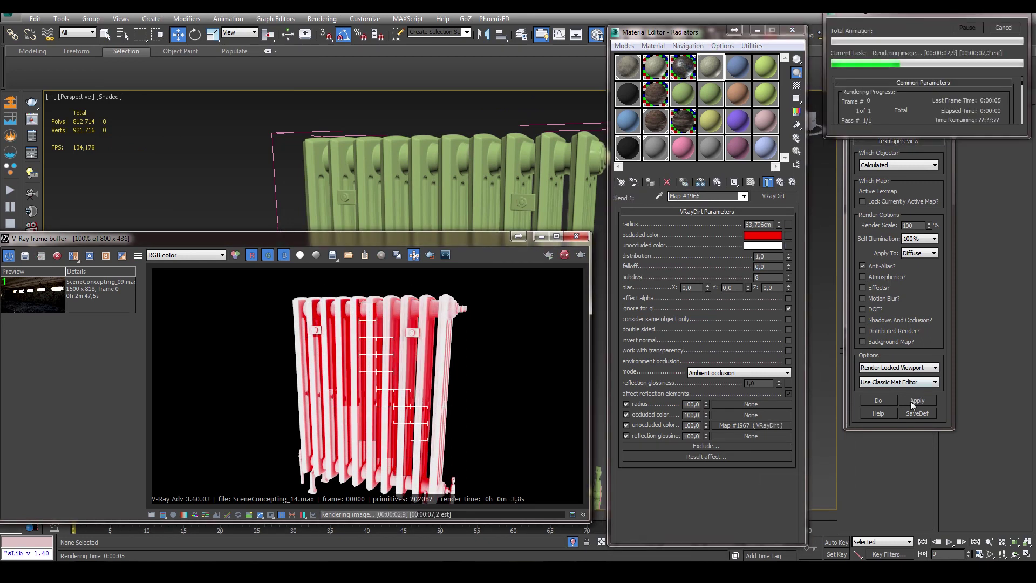
left_click(783, 478)
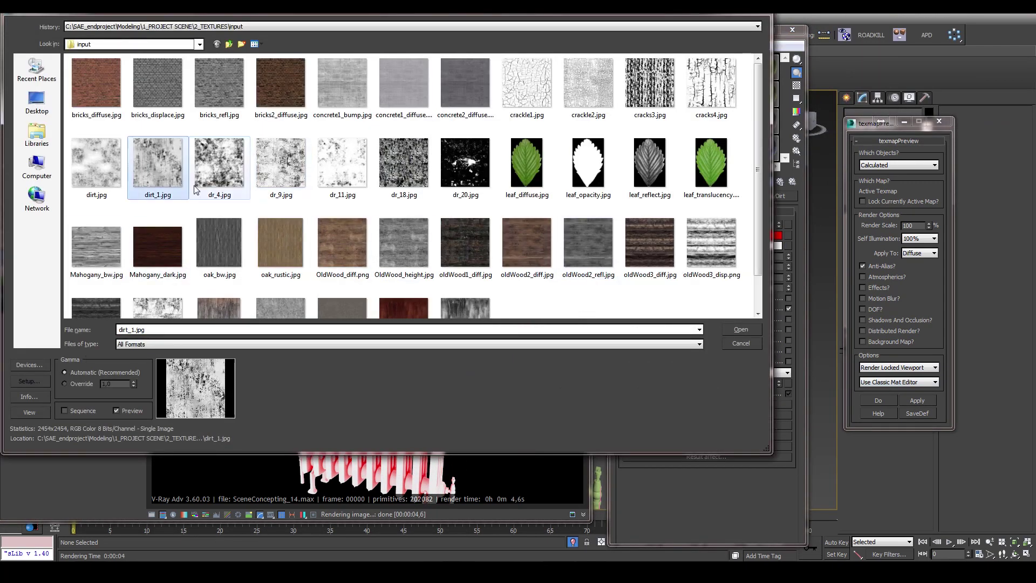
scroll(149, 299, "down", 1)
left_click(148, 299)
double_click(148, 299)
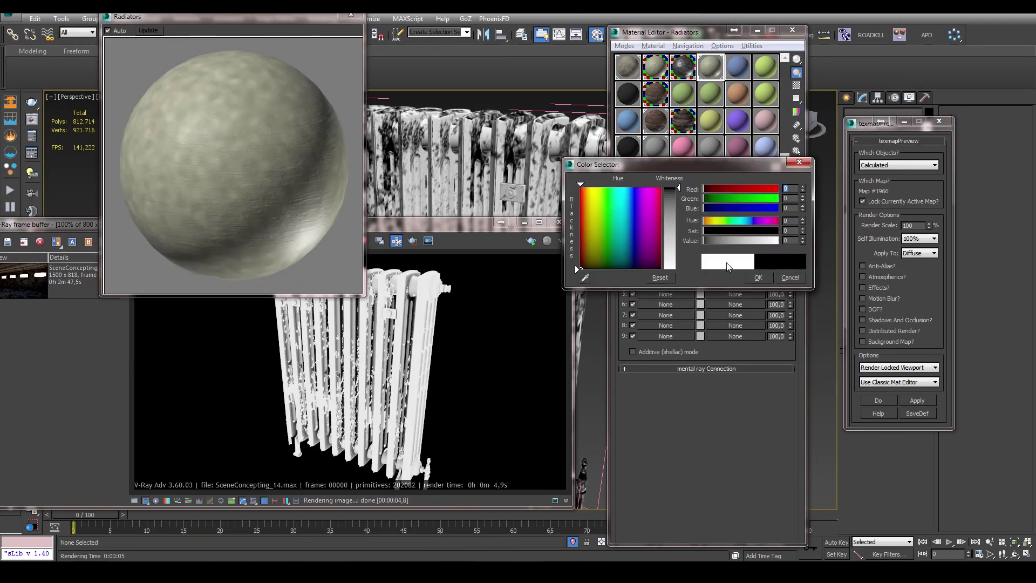
Close the colour picker and assign the first coat material.
left_click(758, 277)
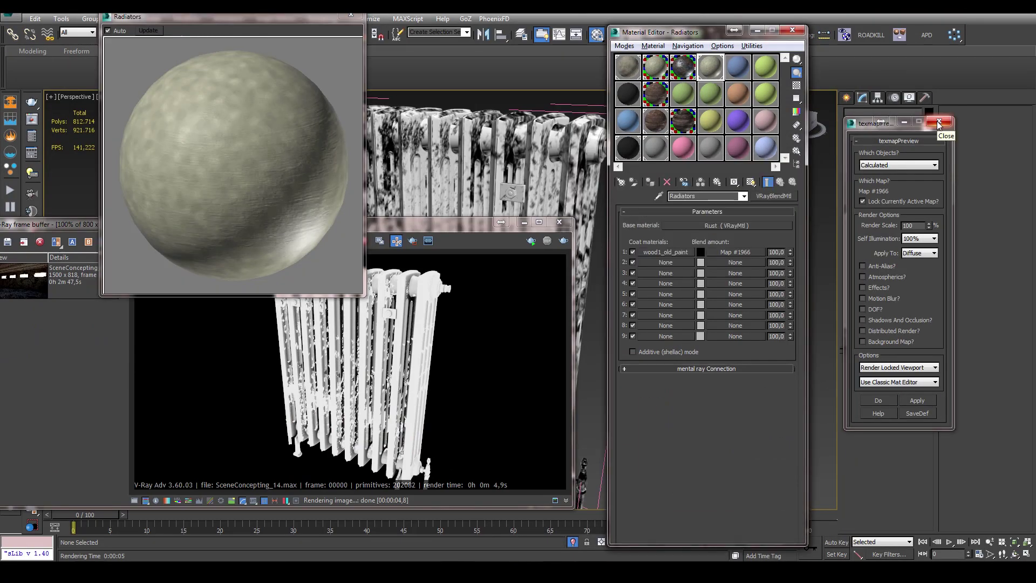
left_click(665, 252)
left_click(713, 381)
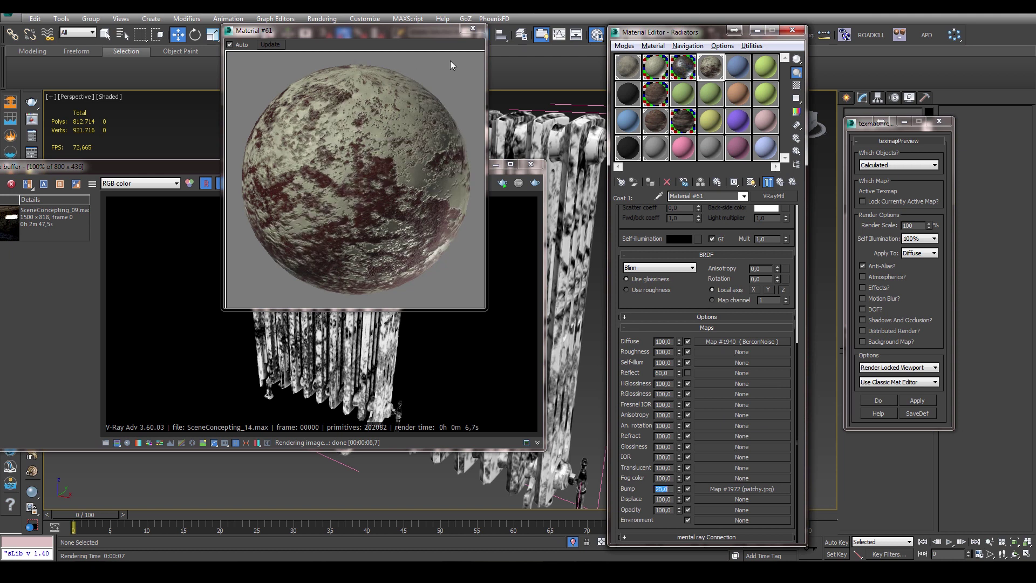
Commit the bump strength of 20, return to Radiators and close the material preview.
key("Return")
left_click(471, 31)
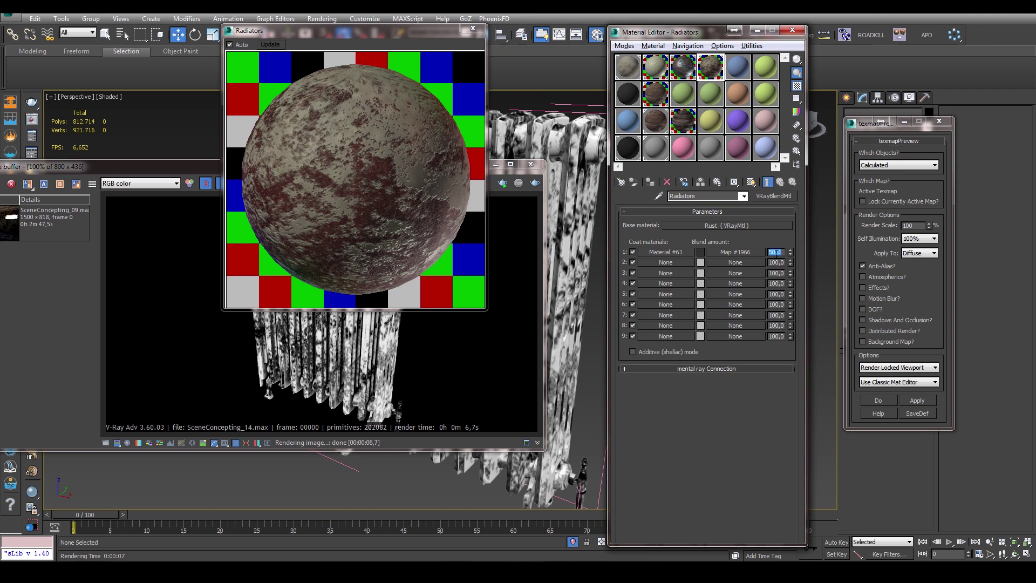
left_click(472, 28)
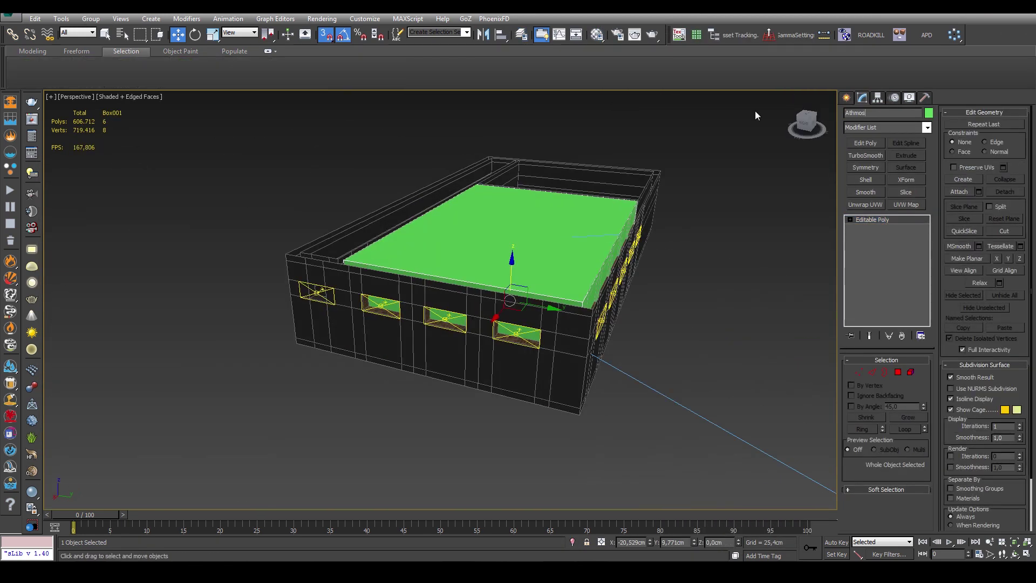
Add an Atmospheric Gizmo to the VRayEnvironmentFog.
type("c Gizmo")
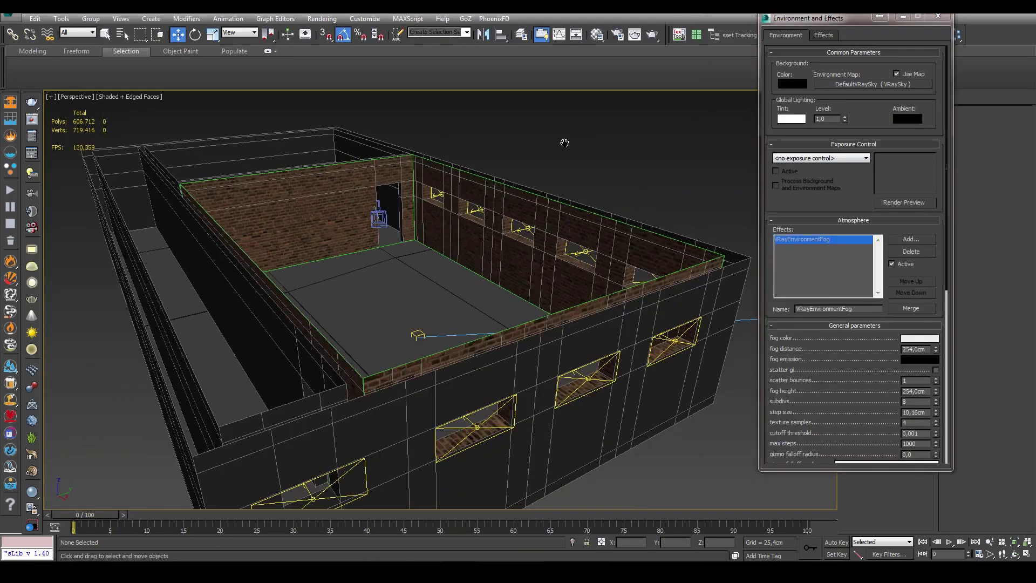
left_click(787, 449)
left_click(701, 347)
scroll(820, 262, "up", 3)
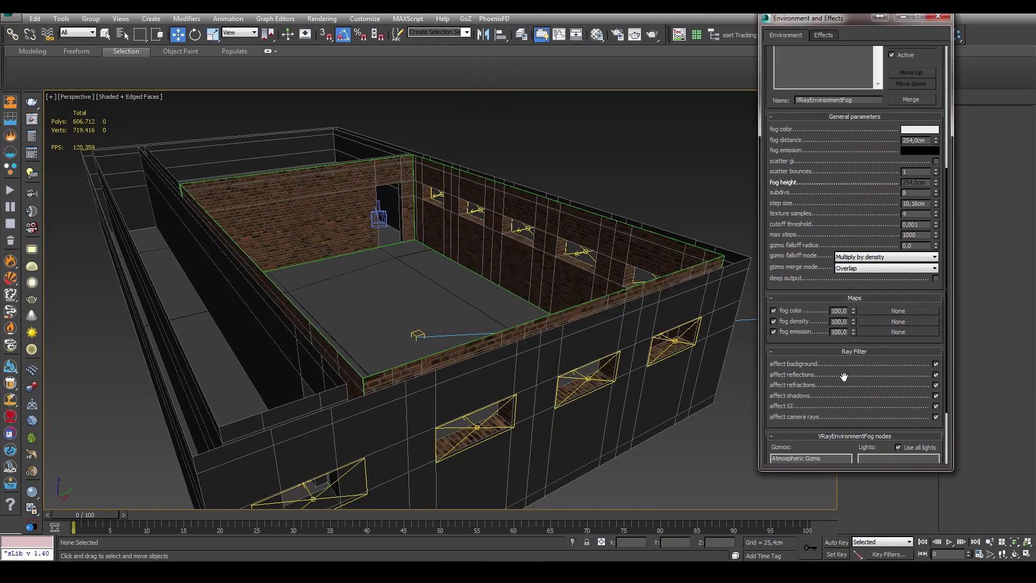
scroll(820, 263, "up", 2)
scroll(820, 262, "down", 1)
scroll(663, 270, "up", 3)
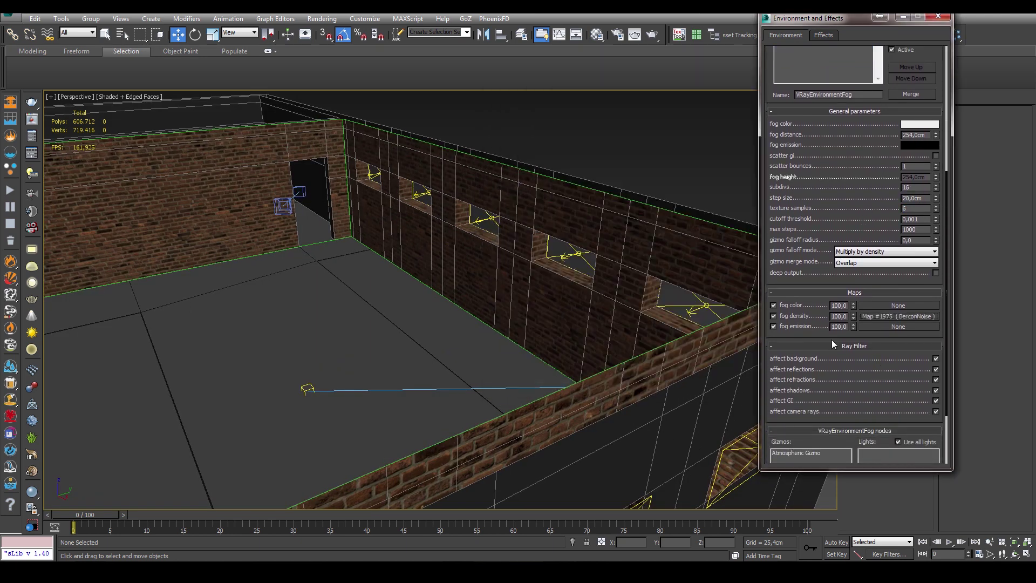
Set the fog density BerconNoise to an fBm fractal.
key("m")
scroll(513, 192, "up", 1)
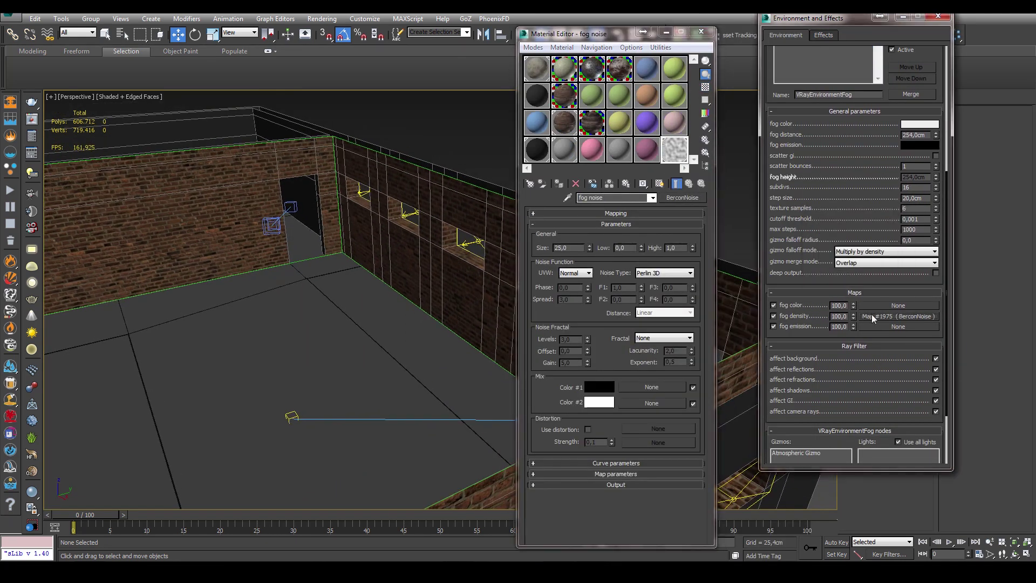
left_click_drag(562, 34, 684, 8)
double_click(807, 123)
left_click(796, 311)
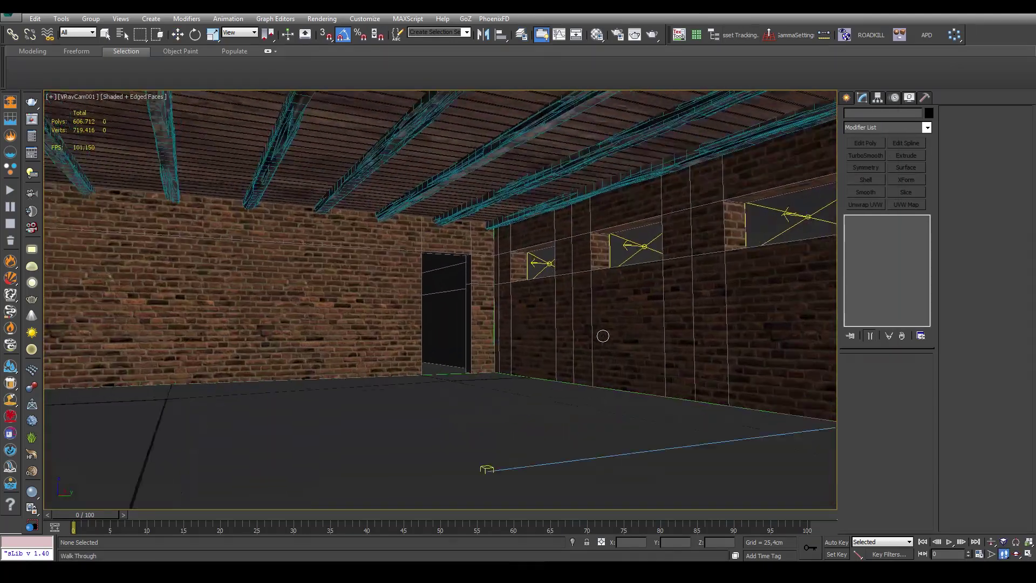
Enable fog scatter GI with 2 bounces in the V-Ray render settings.
key("F10")
left_click(782, 44)
left_click(840, 44)
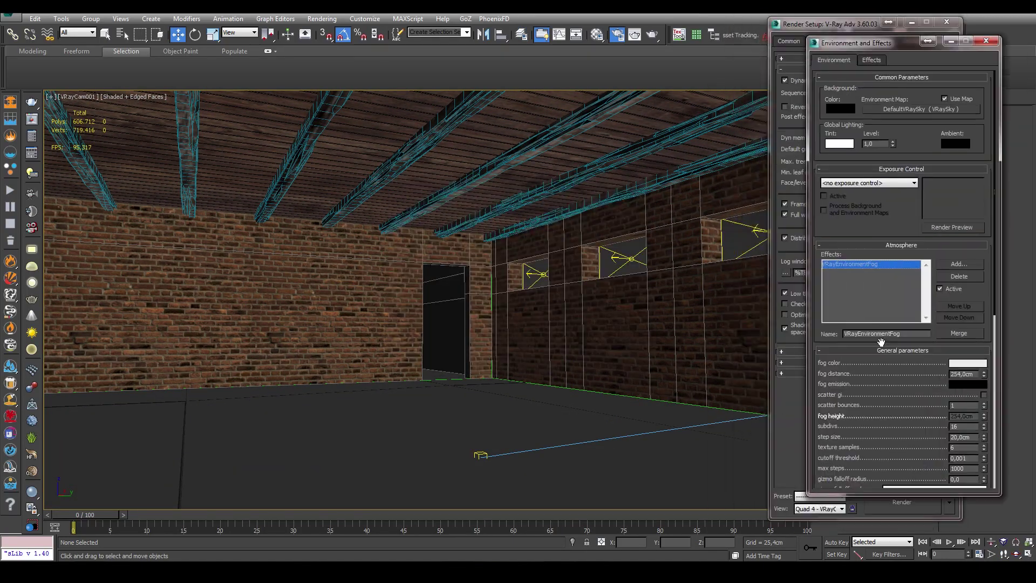
left_click(984, 272)
left_click(984, 280)
scroll(982, 280, "down", 3)
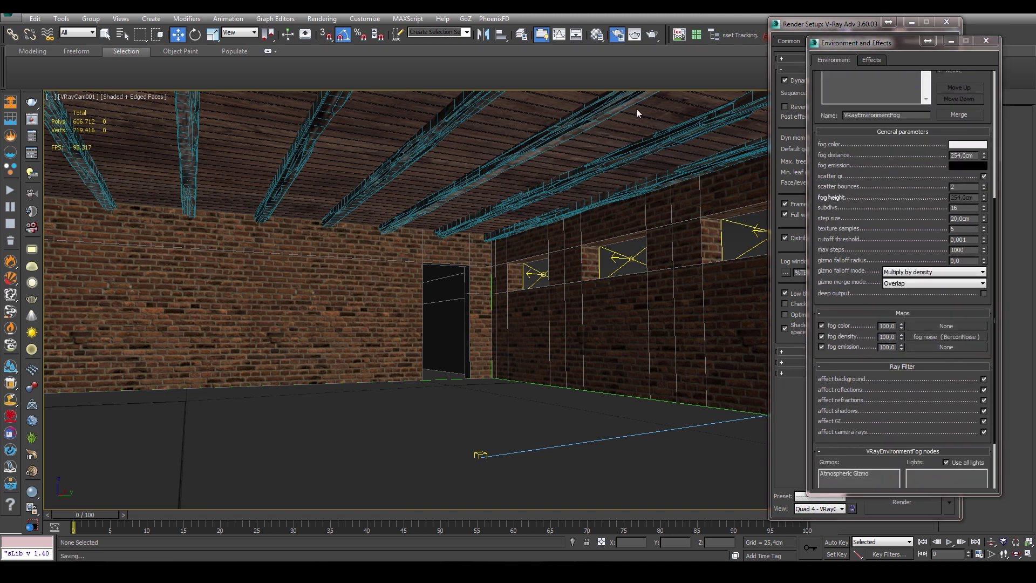
key("F10")
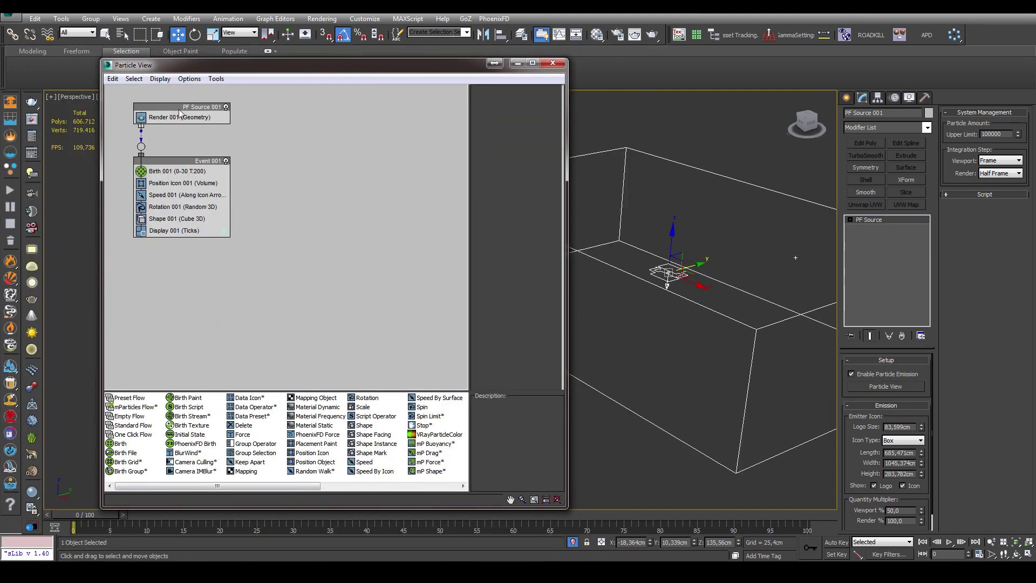
Add a Scale operator to Event 001 of PF Source 001.
type("100")
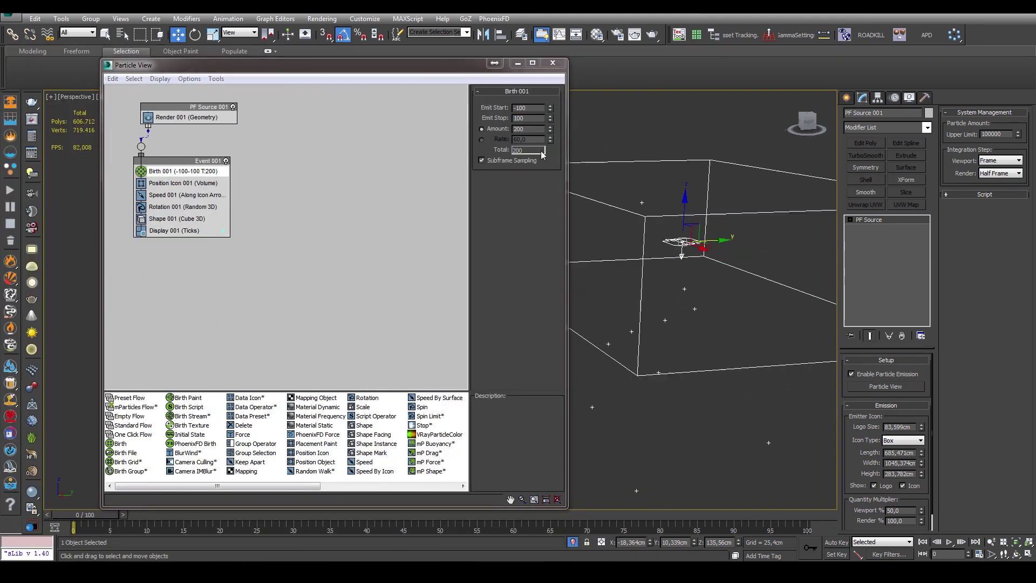
left_click(236, 110)
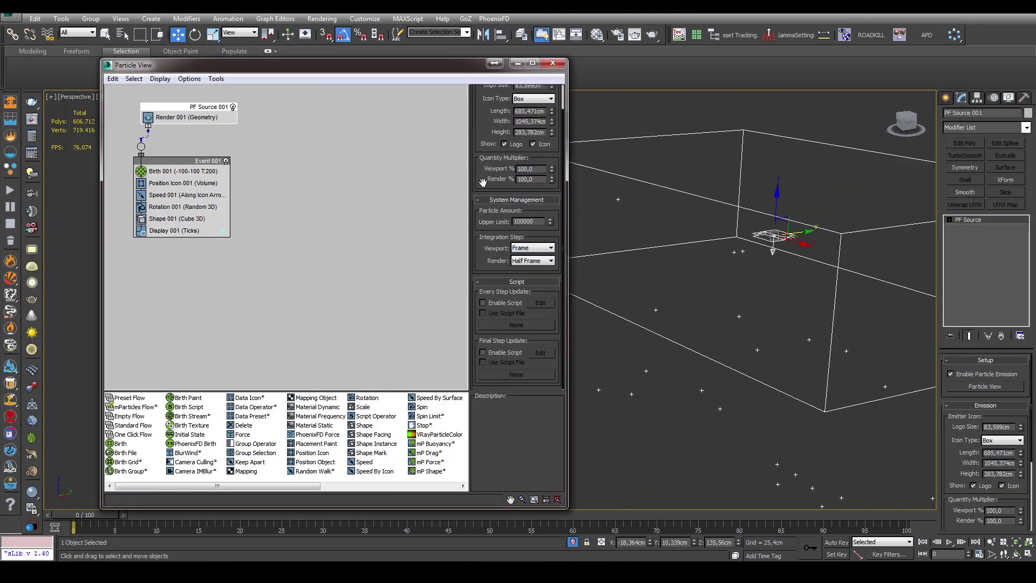
left_click_drag(269, 65, 301, 52)
left_click(554, 136)
middle_click_drag(674, 232, 748, 227, "alt")
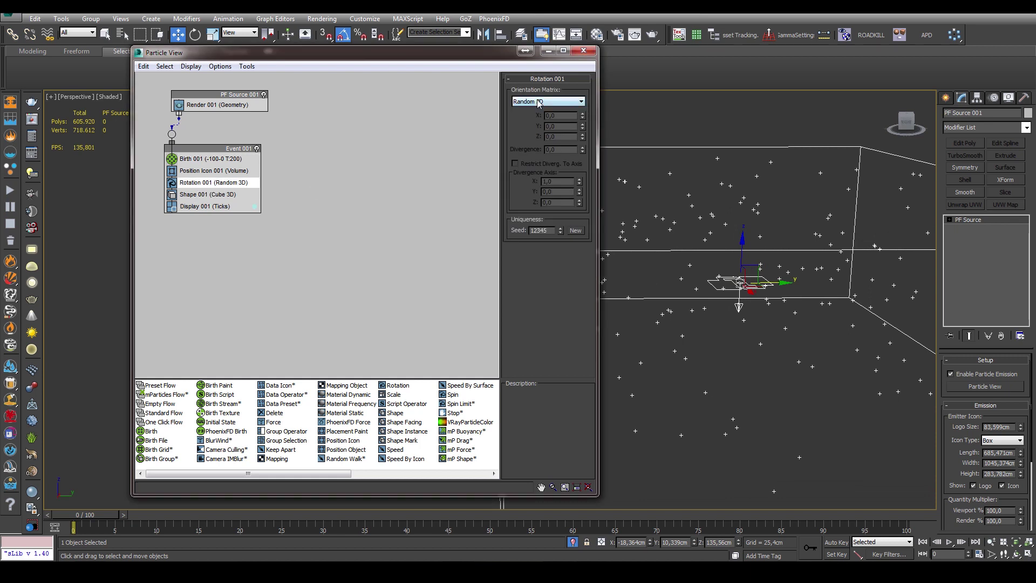
left_click(558, 148)
left_click_drag(377, 52, 275, 60)
left_click_drag(291, 401, 49, 279)
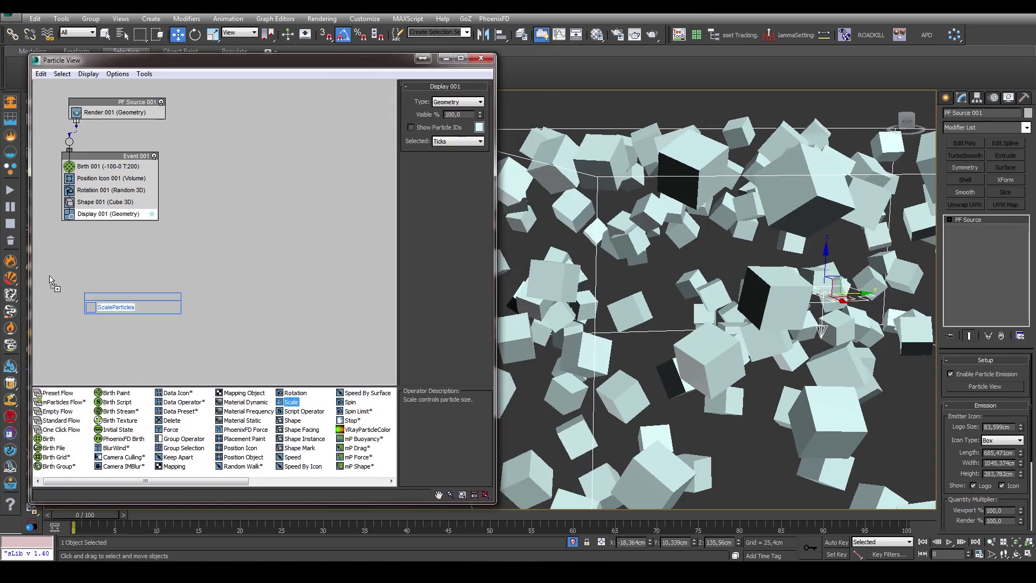
Make the particles 20-sided spheres displayed as geometry, and add a Force operator.
left_click(105, 214)
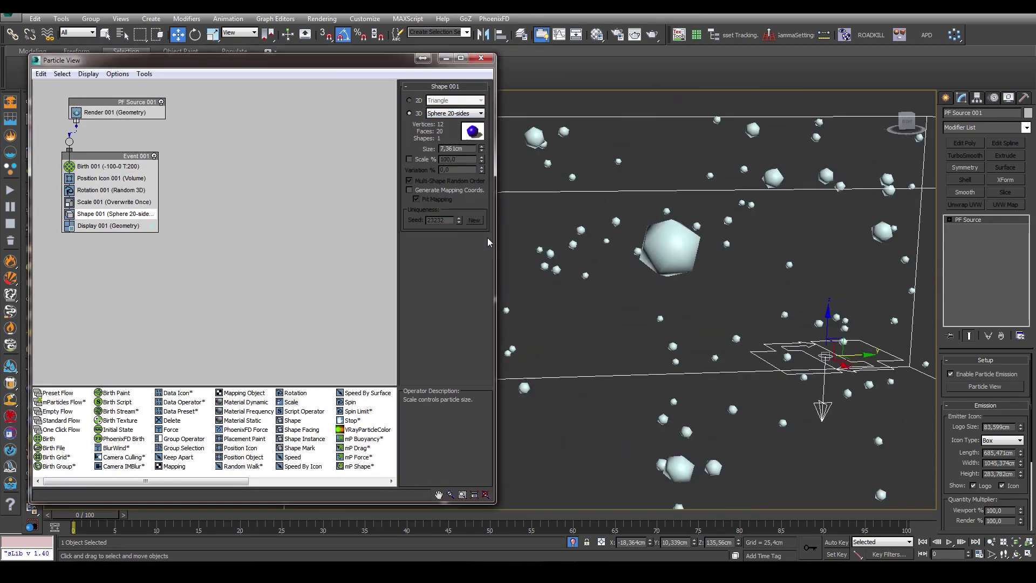
mouse_move(330, 59)
left_mouse_down()
mouse_move(416, 352)
mouse_move(567, 363)
mouse_move(486, 456)
mouse_move(804, 107)
left_mouse_up()
key("c")
left_click(588, 245)
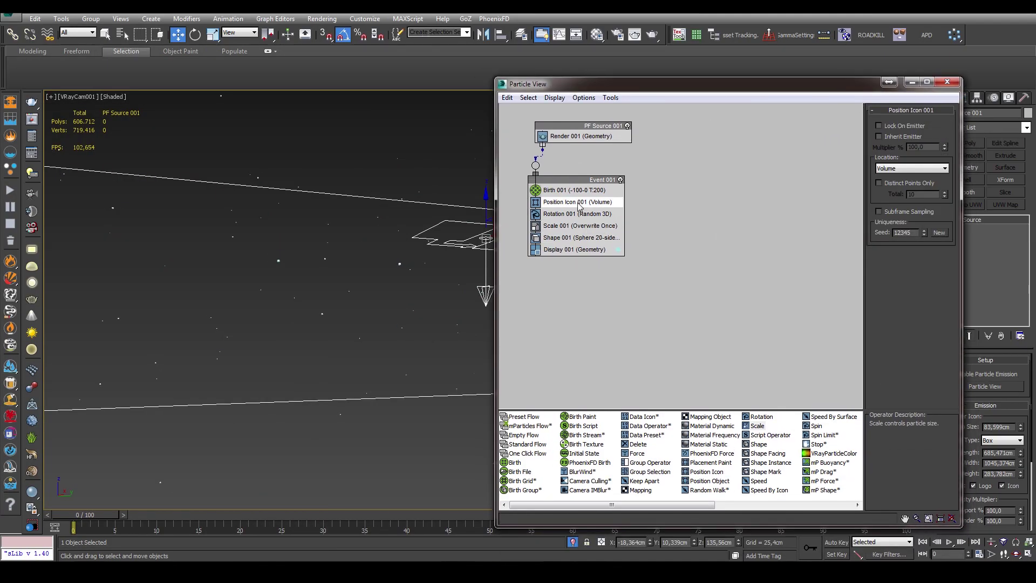
left_click_drag(701, 84, 651, 107)
left_click(516, 273)
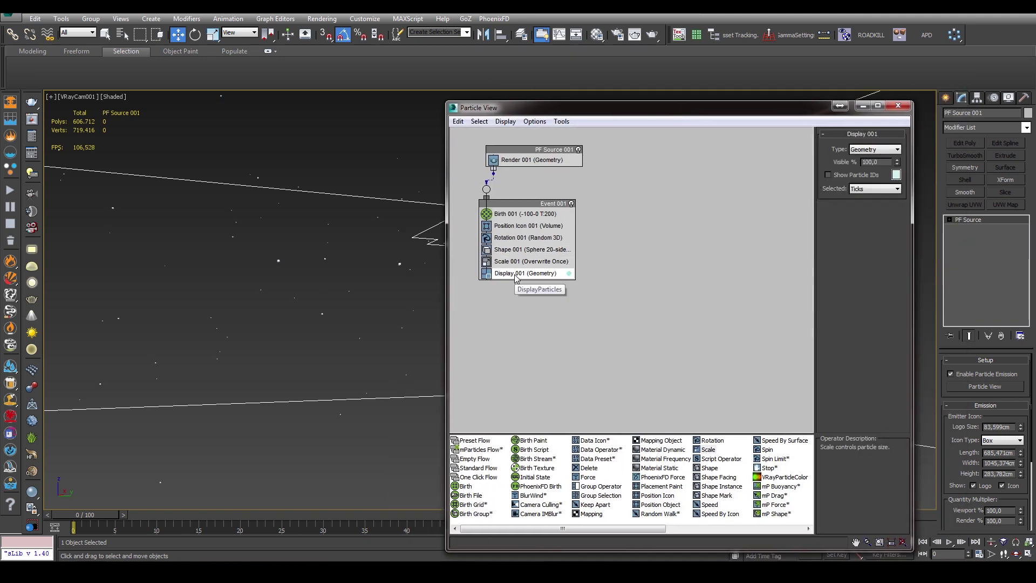
left_click_drag(483, 227, 484, 231)
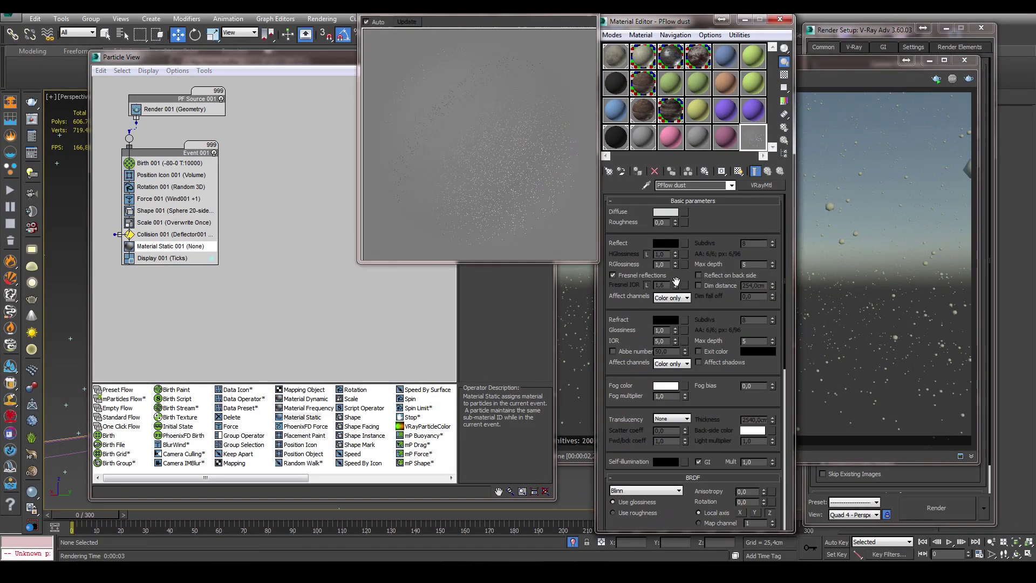
Show a checker background in the PFlow dust material preview.
key("b")
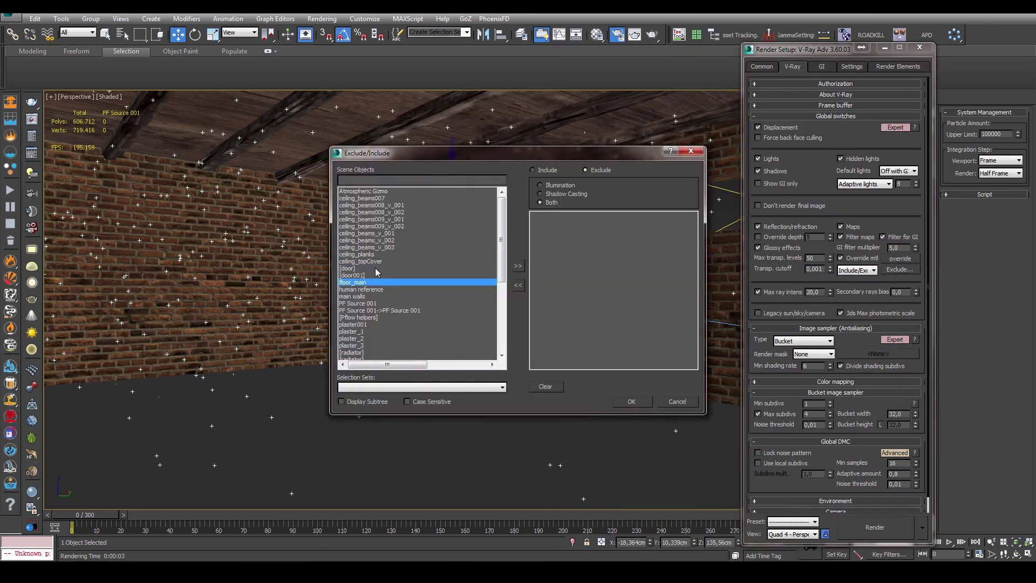
Exclude PF Source 001 from the material override and render the scene.
left_click(518, 265)
left_click(631, 401)
key("shift+q")
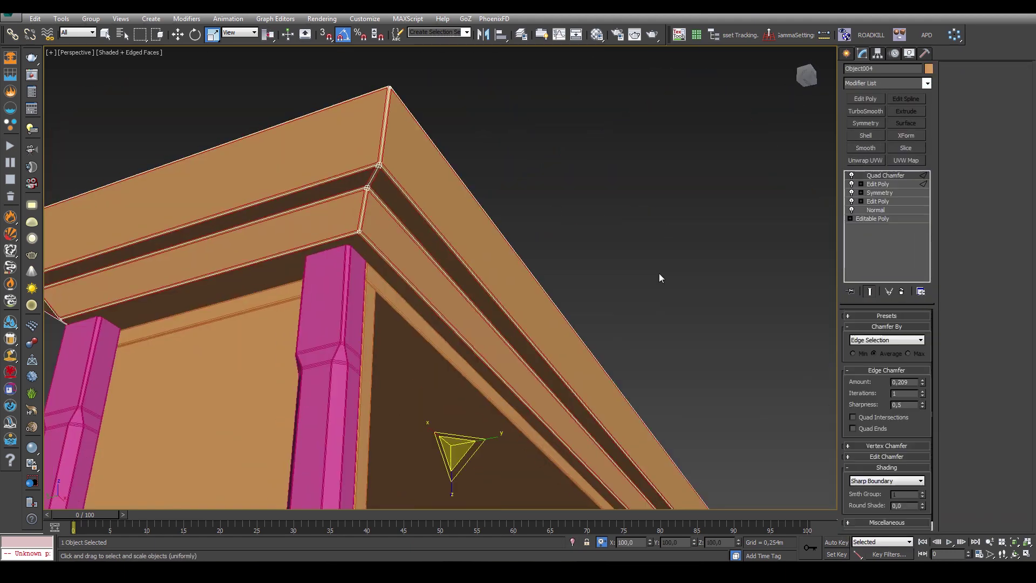
Scroll to inspect the Quad Chamfer modifier on the cabinet top trim.
scroll(445, 356, "down", 5)
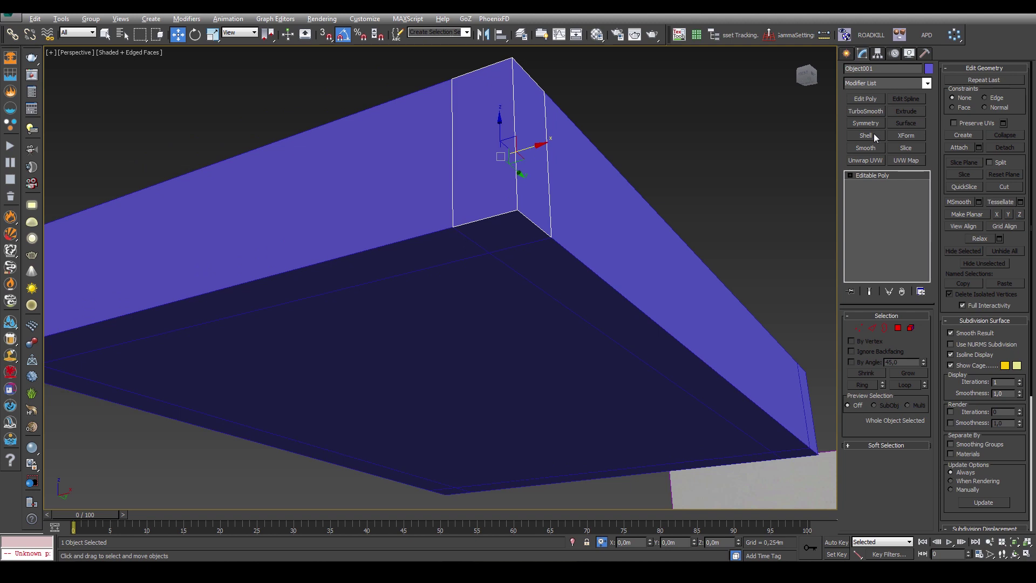
Give the blue panel a Shell modifier and orbit around the box with the spheres.
left_click(874, 136)
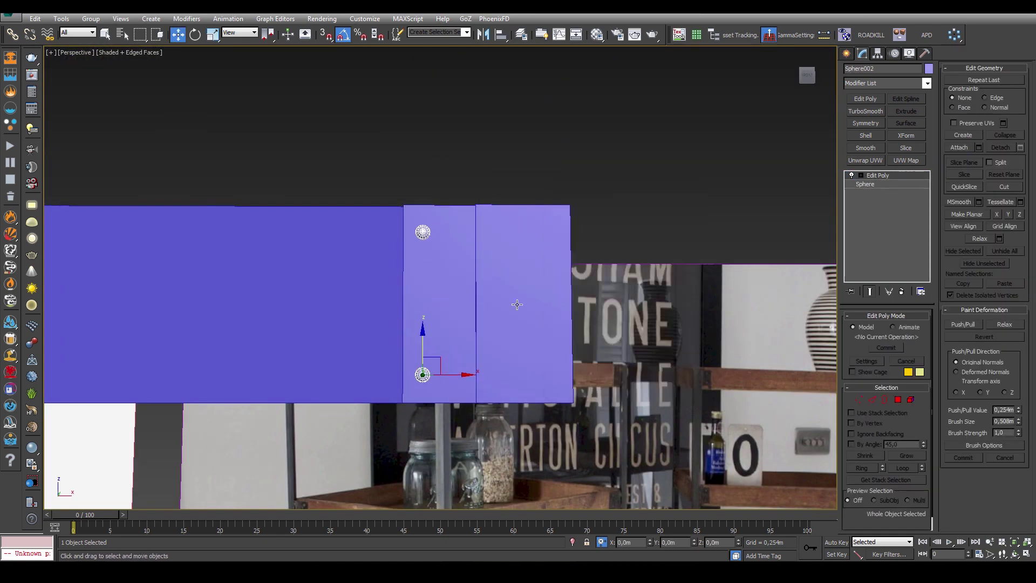
middle_click_drag(517, 304, 467, 250, "alt")
middle_click_drag(561, 268, 489, 295, "alt")
scroll(464, 278, "up", 3)
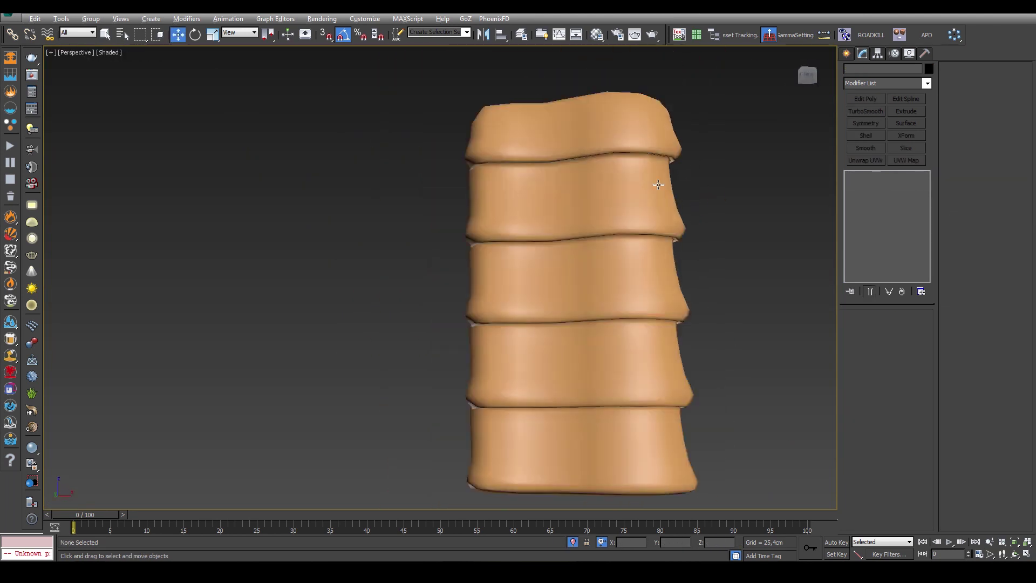
End Isolate Selection to show the whole chair scene.
left_click(497, 210)
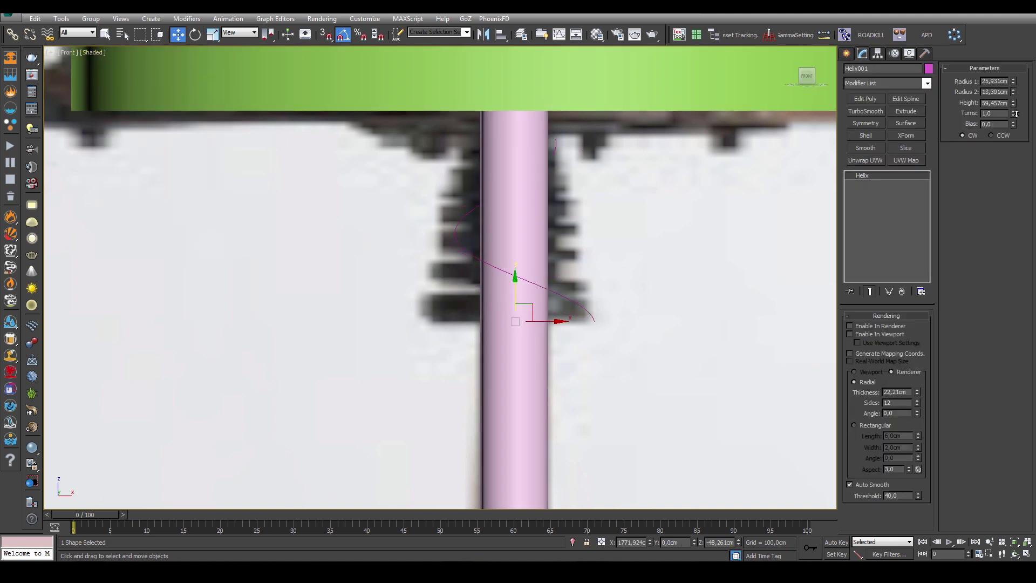
Switch the front view to wireframe and browse the helix modifier list without adding one.
key("F3")
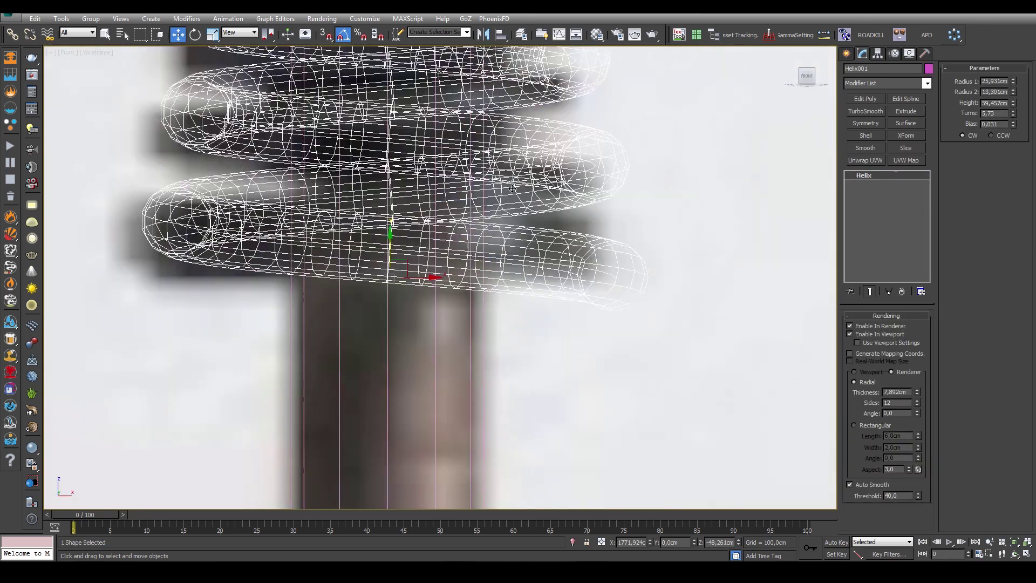
left_click(877, 84)
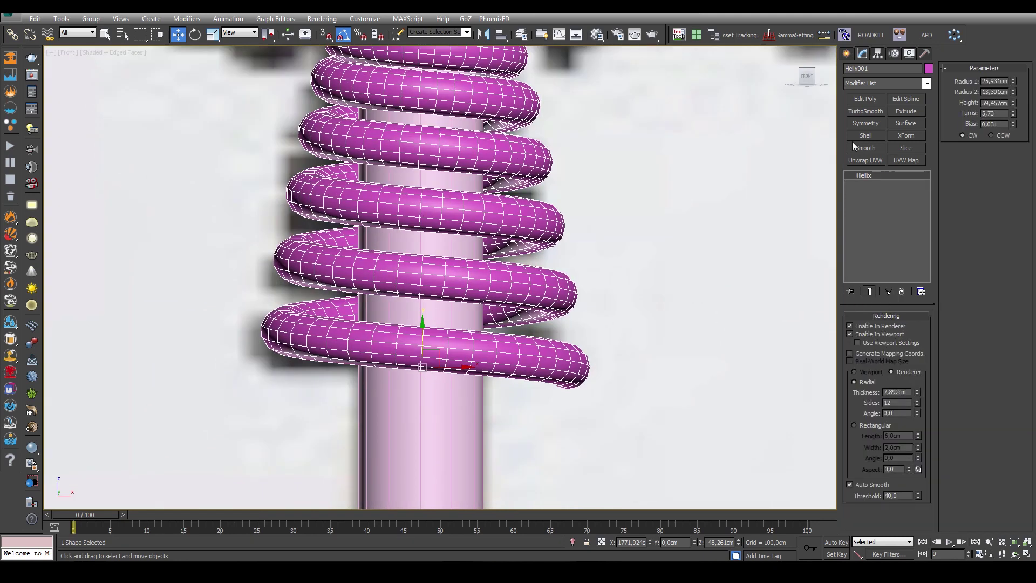
left_click(875, 83)
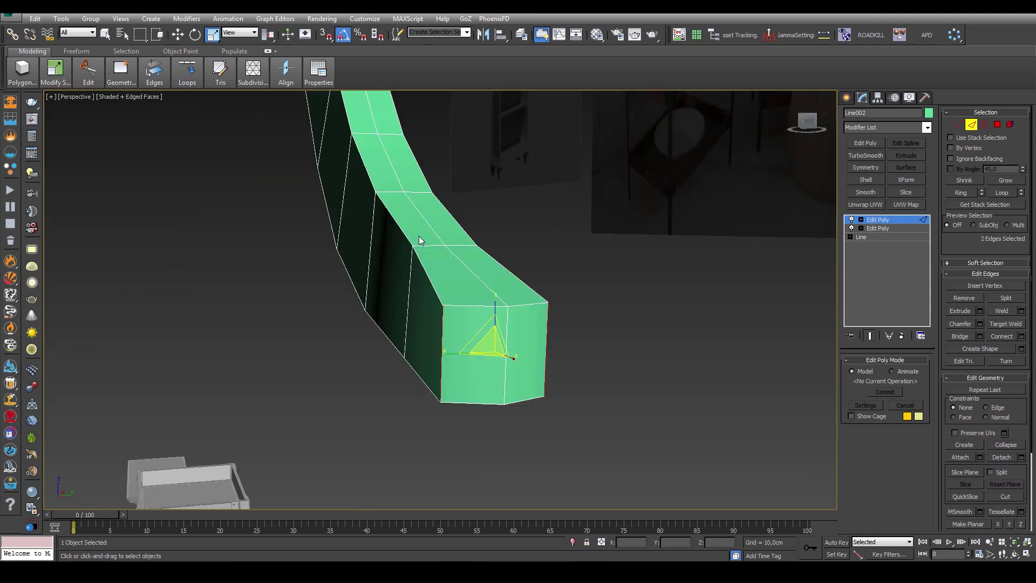
Orbit out to view the whole curved leg mesh.
middle_click_drag(538, 424, 542, 415, "alt")
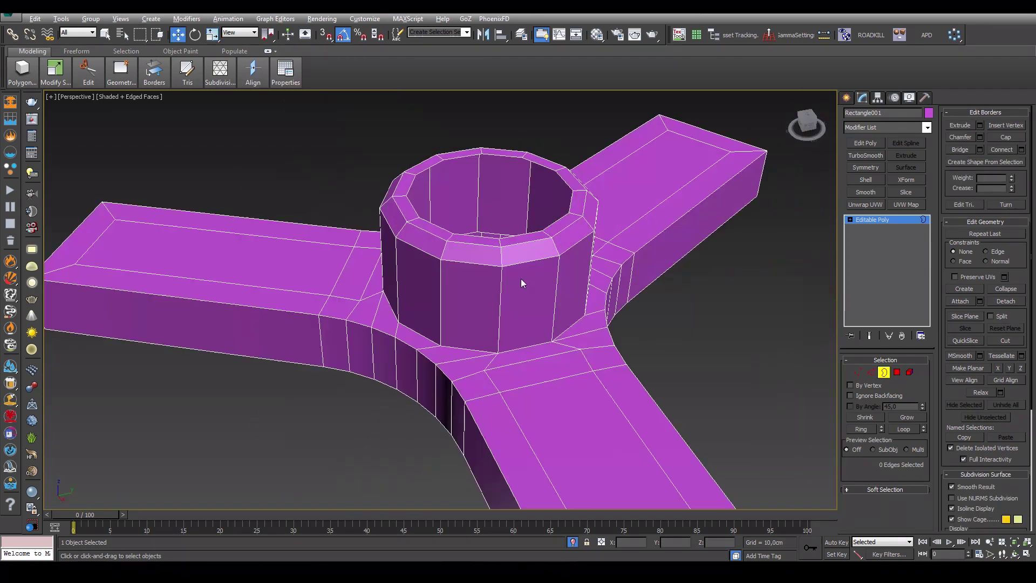
Maximize the top viewport and pan out to see more of the cushion mesh.
key("alt+w")
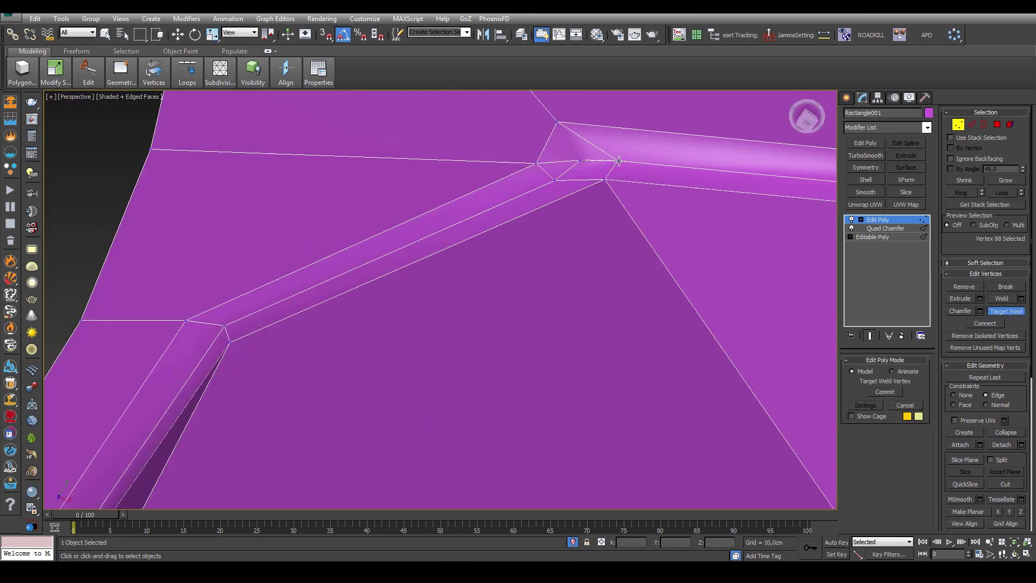
middle_click_drag(619, 161, 546, 190)
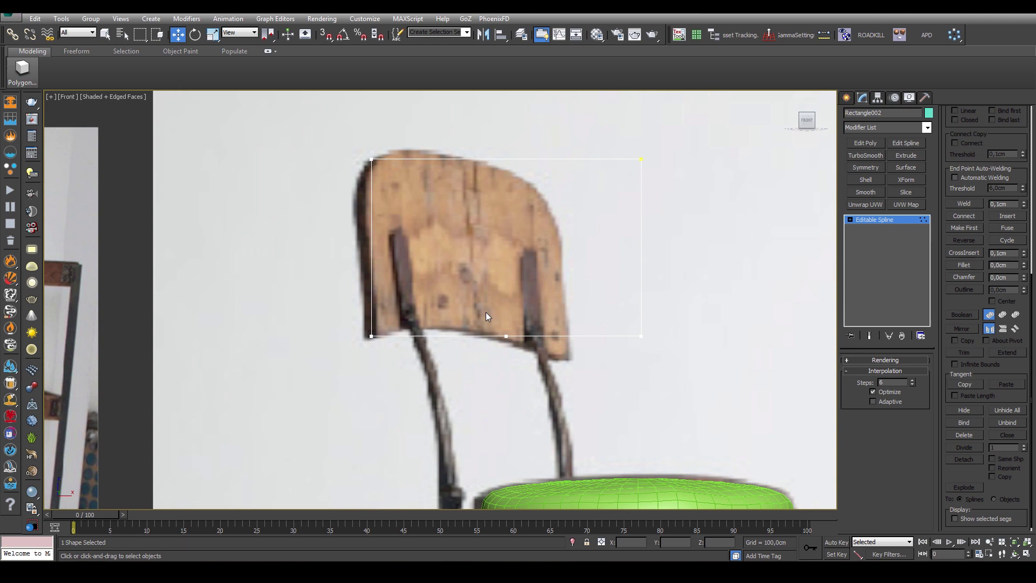
Set the bracket line's vertices to Smooth from the quad menu.
right_click(522, 331)
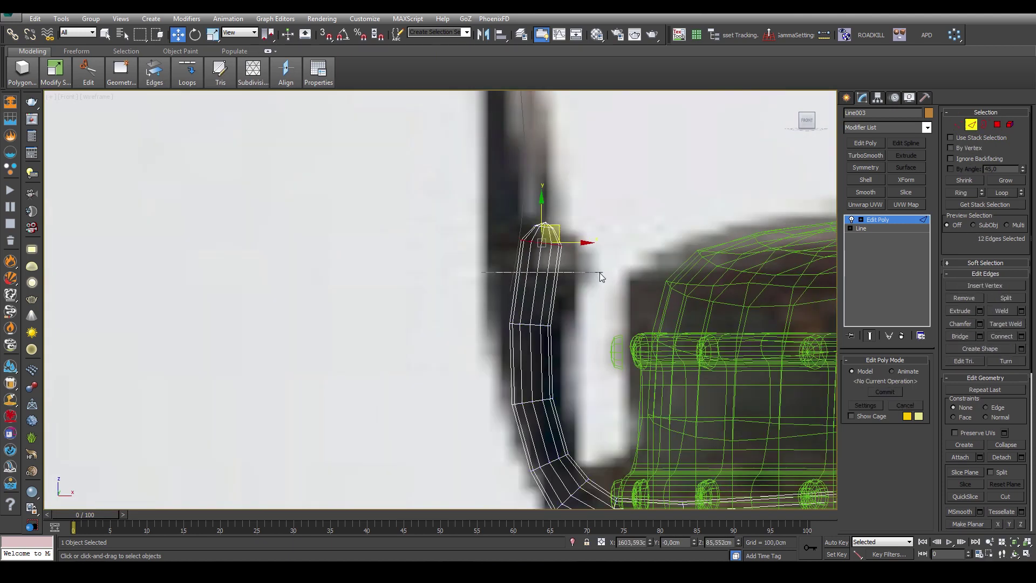
Select the bracket's lower vertex ring, then orbit closer to review the finished stool.
scroll(560, 234, "down", 3)
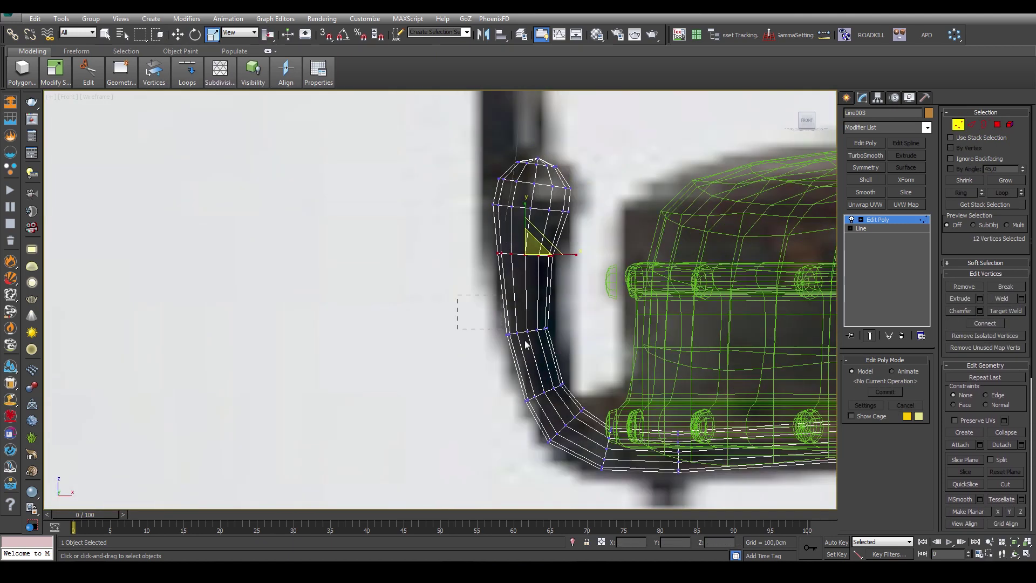
left_click_drag(458, 294, 583, 350)
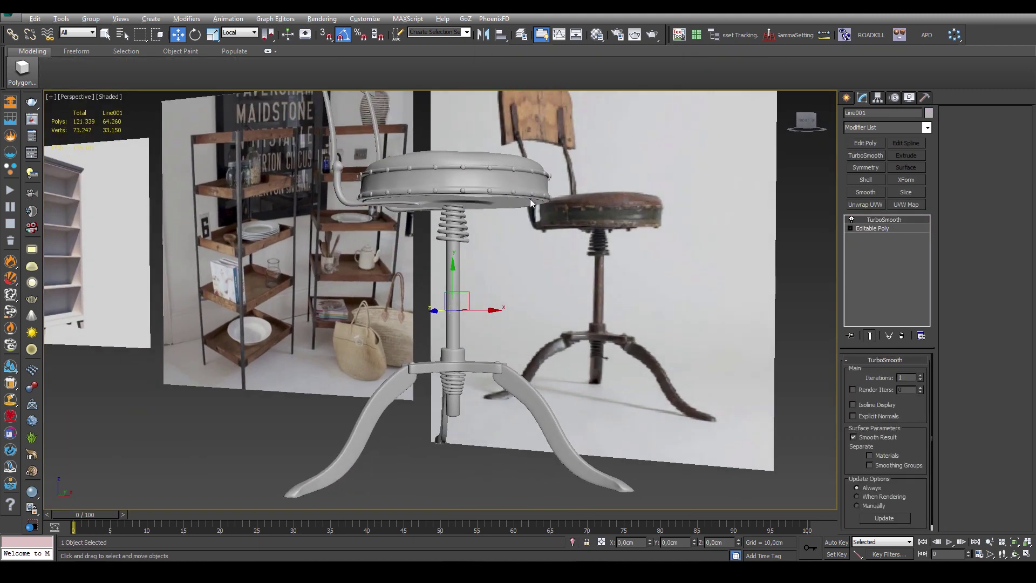
middle_click_drag(530, 203, 499, 204, "alt")
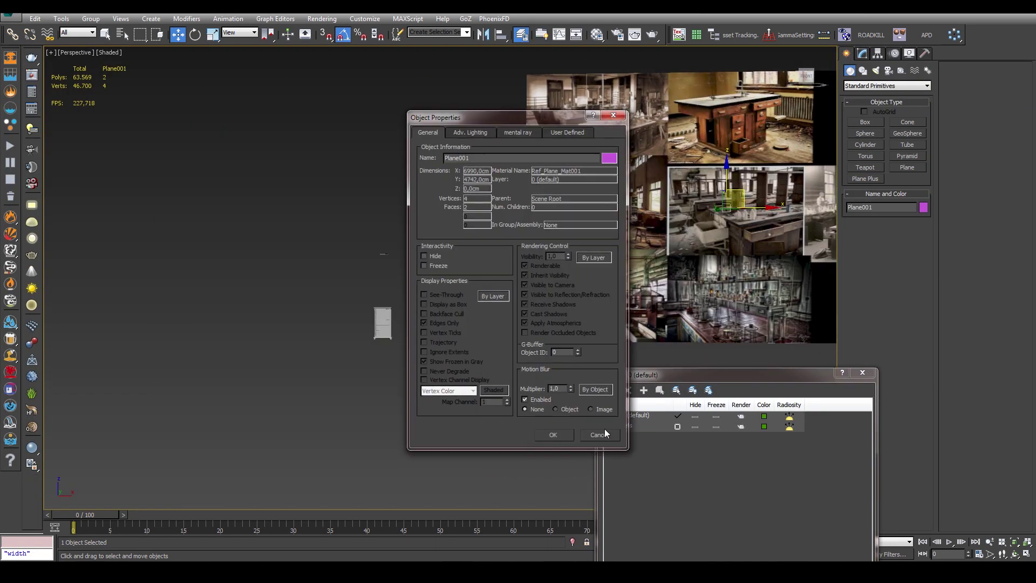
Cancel Object Properties and zoom the Perspective view to the three-drawer cabinet.
left_click(862, 373)
scroll(506, 287, "up", 5)
scroll(506, 287, "down", 2)
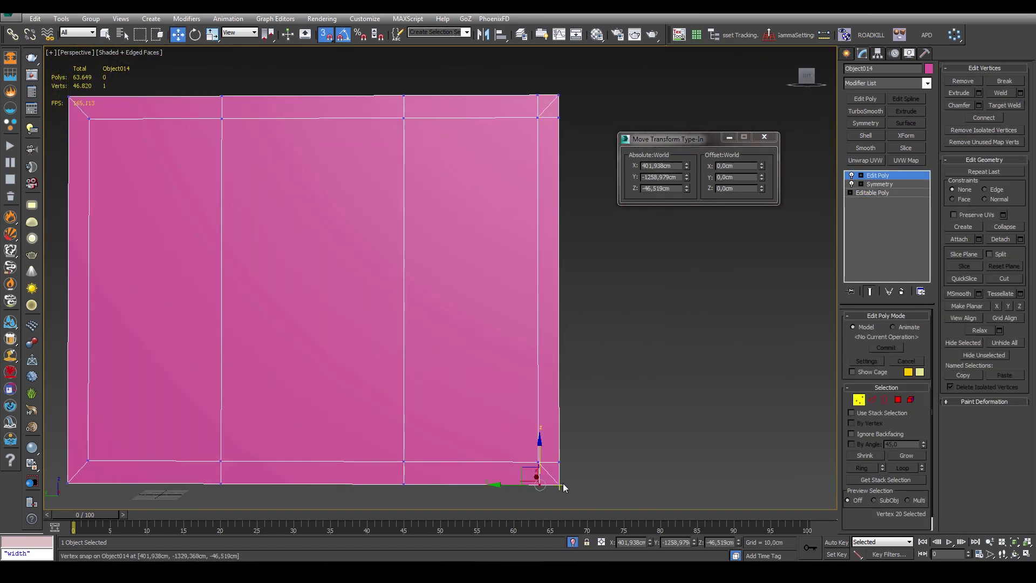
Select the side strip polygons of the cabinet side panel in polygon mode.
left_click(883, 183)
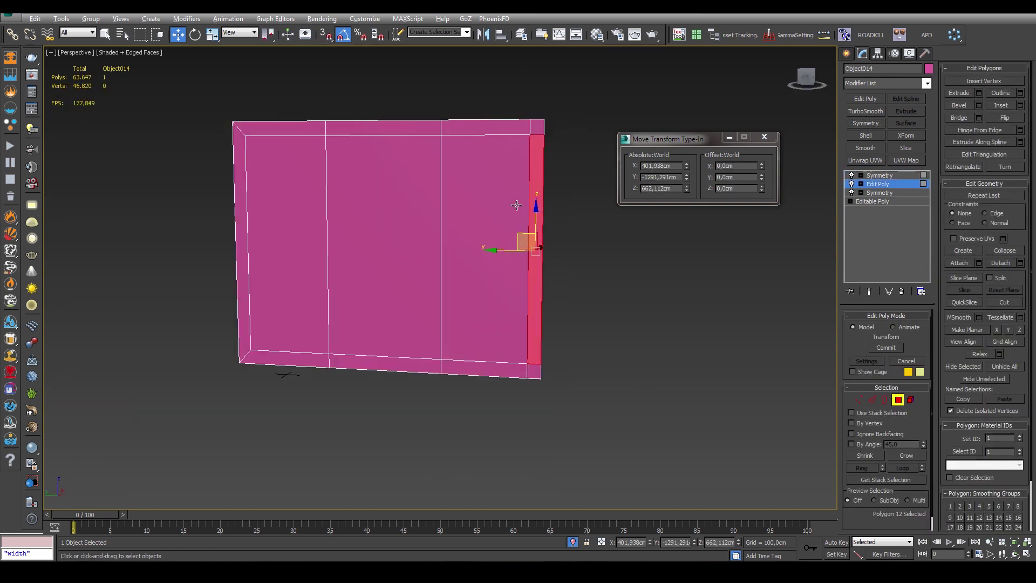
middle_click_drag(517, 238, 568, 315, "alt")
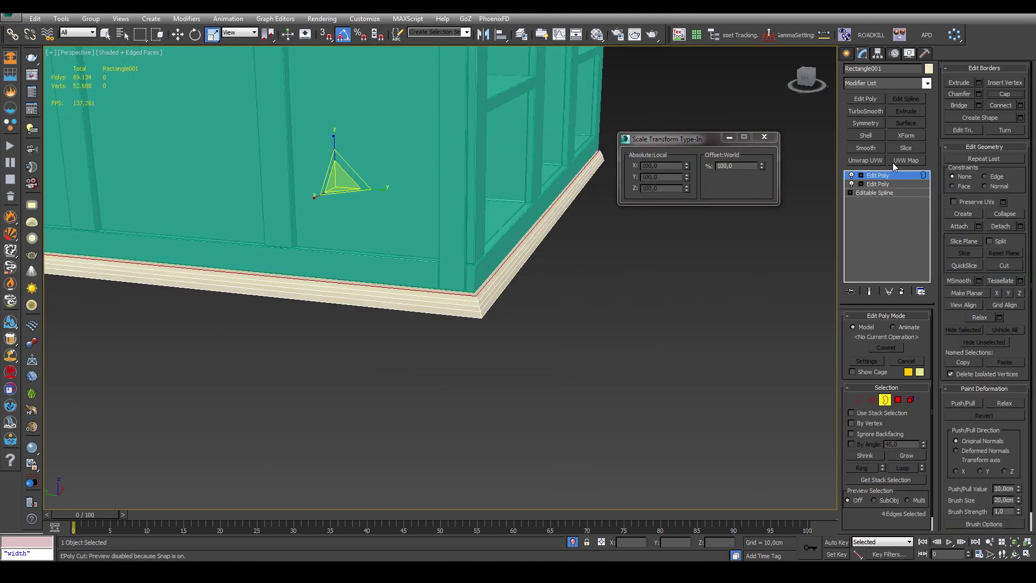
Extend the baseboard edge selection with Loop and isolate the baseboard slab.
left_click(905, 468)
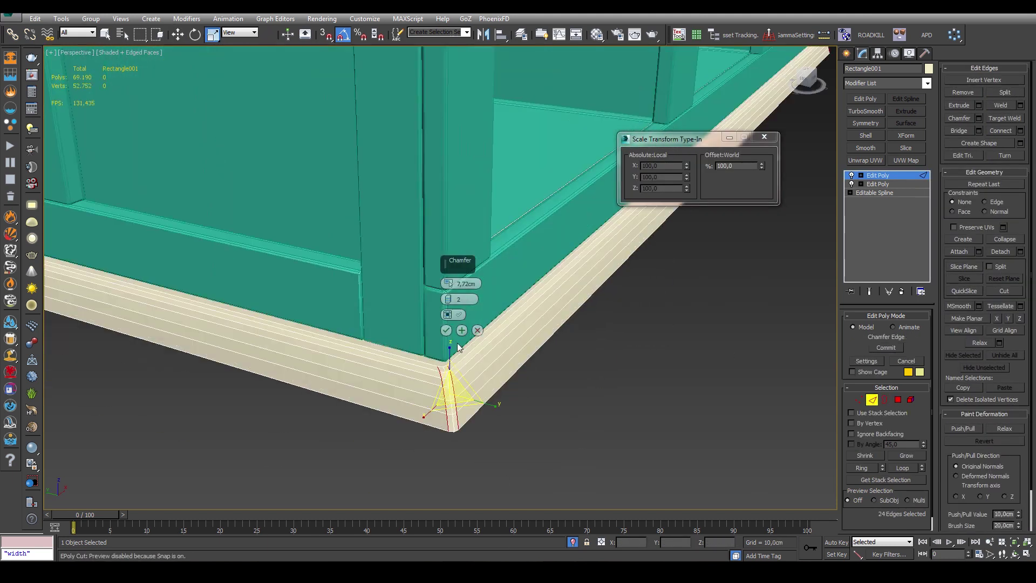
key("alt+q")
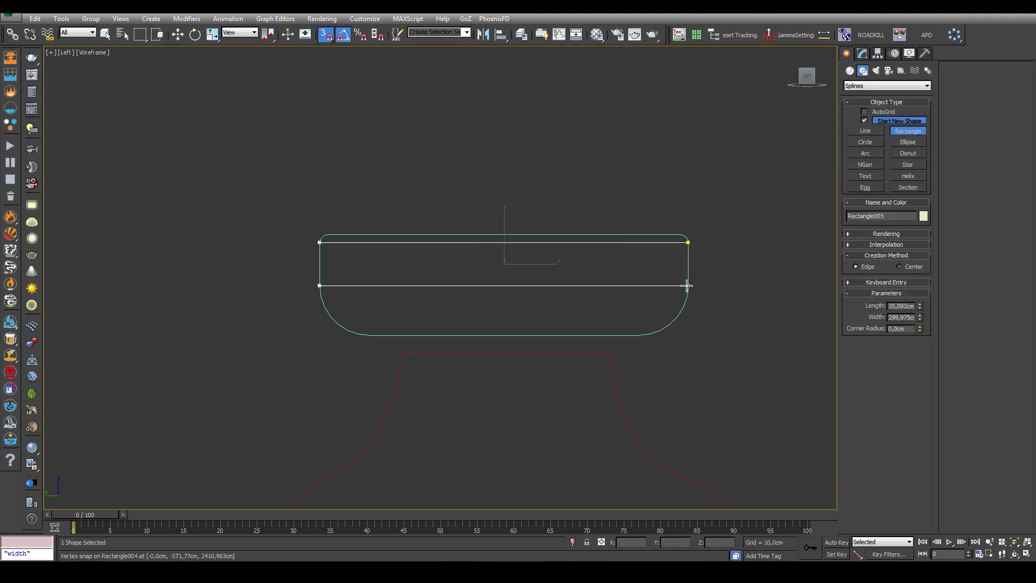
Zoom in on the shelf slab resting over the bottle-shaped supports.
scroll(587, 286, "up", 4)
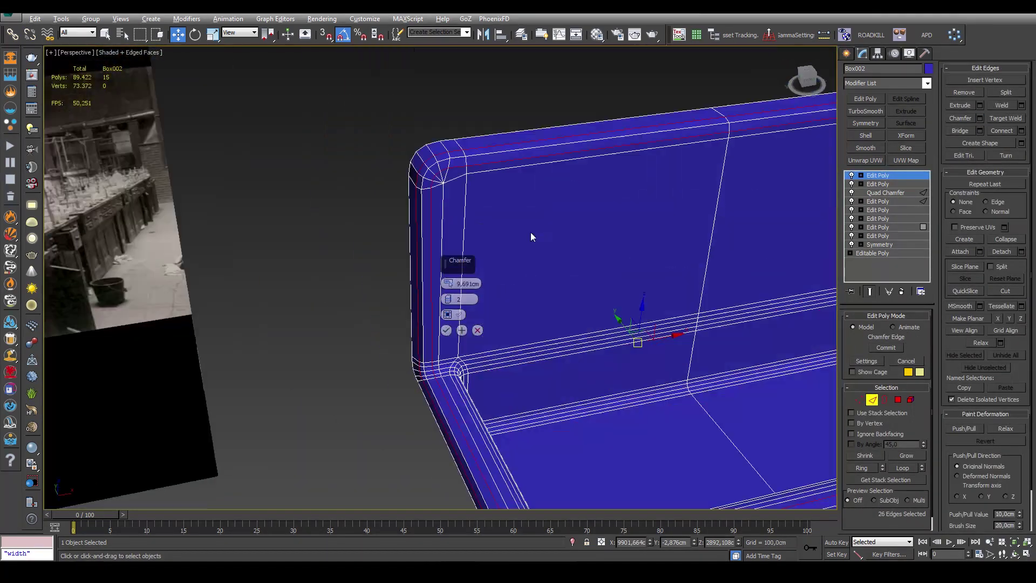
Orbit to inspect the basin's chamfered, rounded corner.
middle_click_drag(531, 236, 592, 277, "alt")
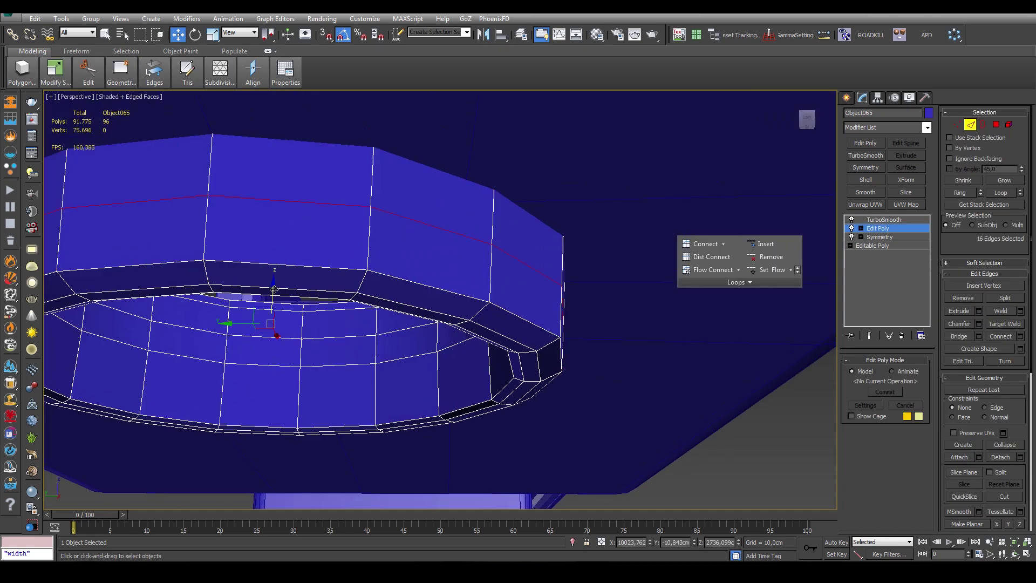
Orbit higher to inspect the round foot underneath the basin.
middle_click_drag(274, 289, 507, 335, "alt")
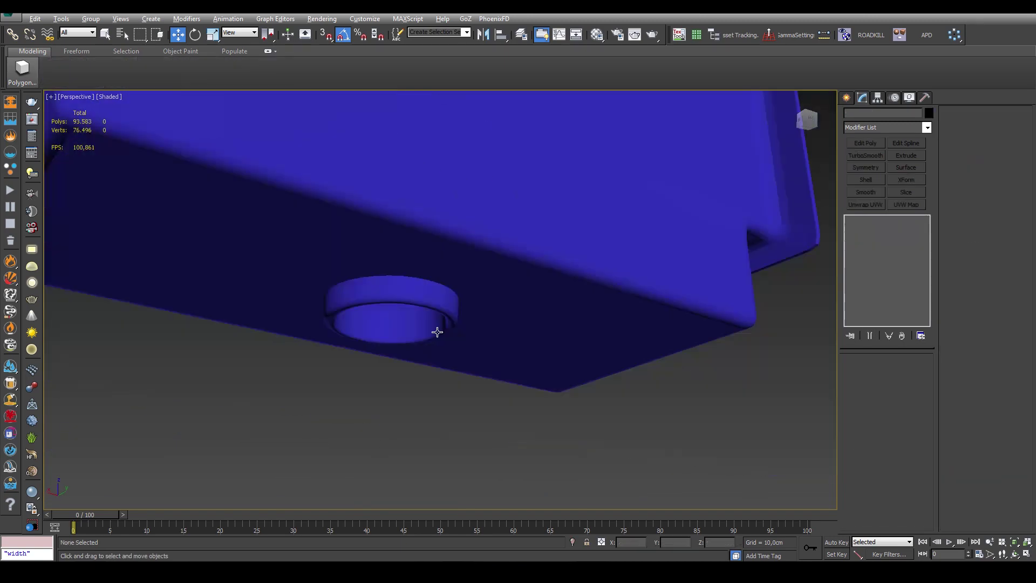
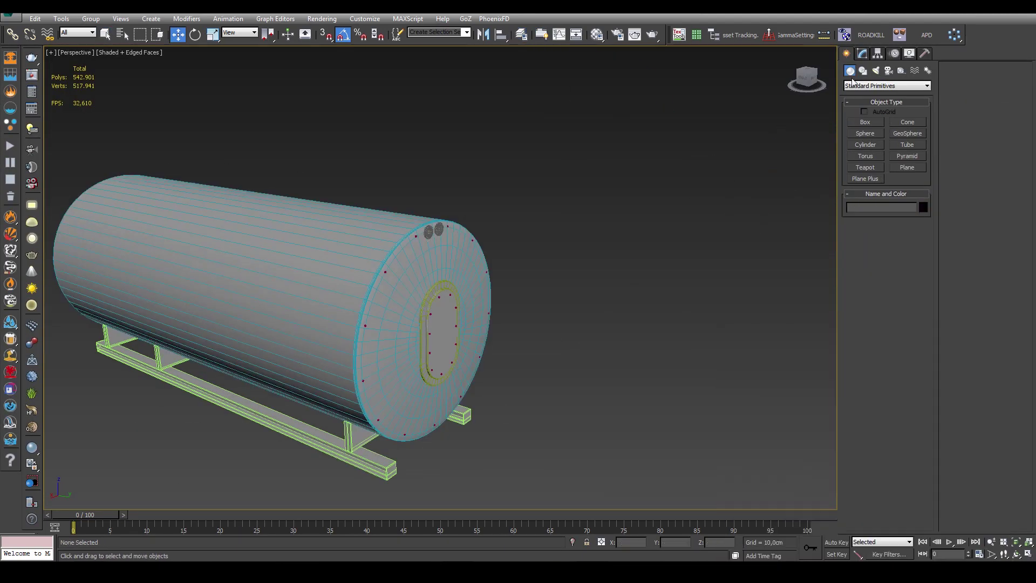
Convert the cylinder to an Editable Poly and give it wall thickness with Shell.
right_click(537, 184)
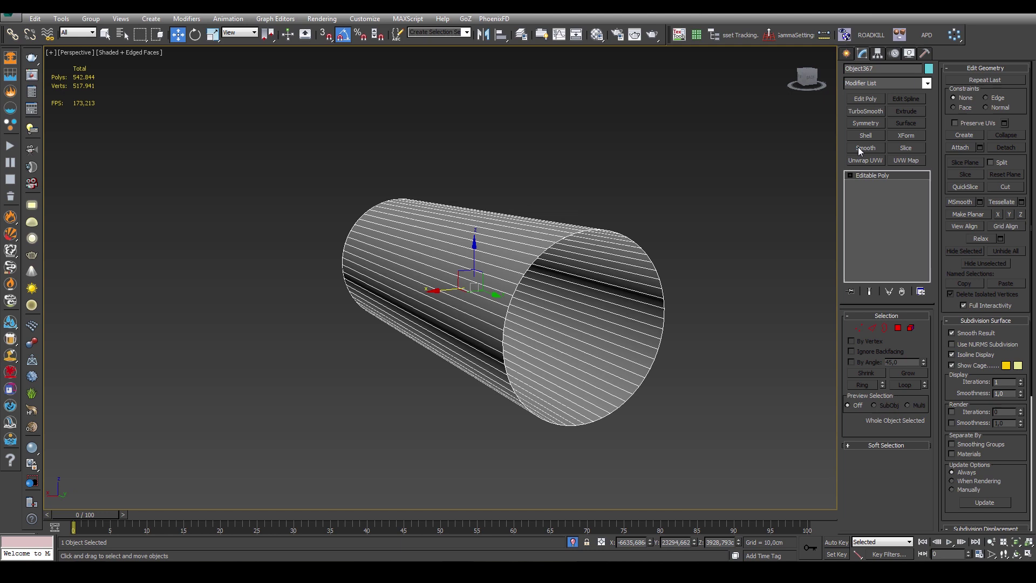
left_click(864, 136)
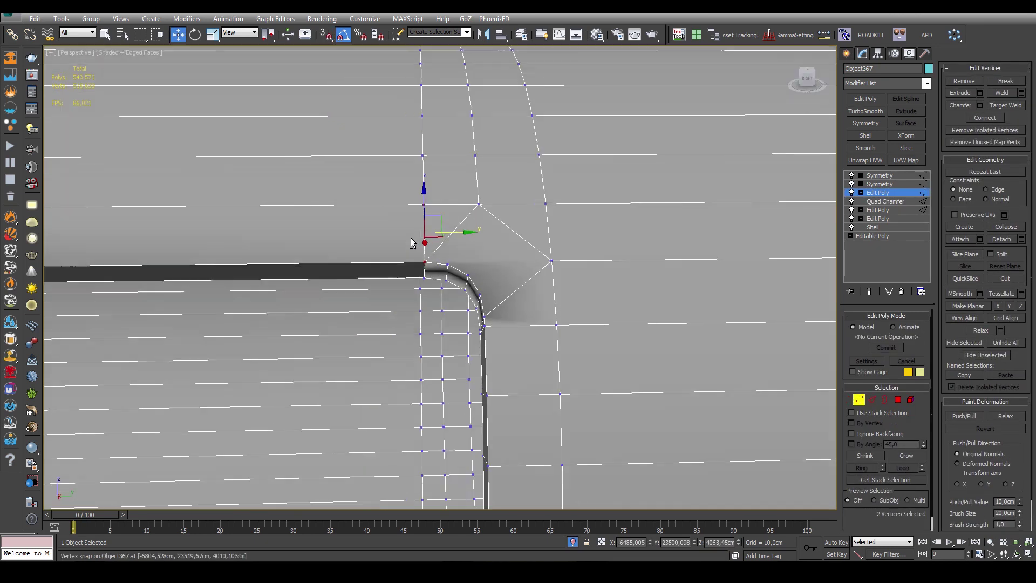
Zoom the view out and back in on the tank's hatch opening.
scroll(419, 316, "down", 5)
scroll(408, 326, "up", 5)
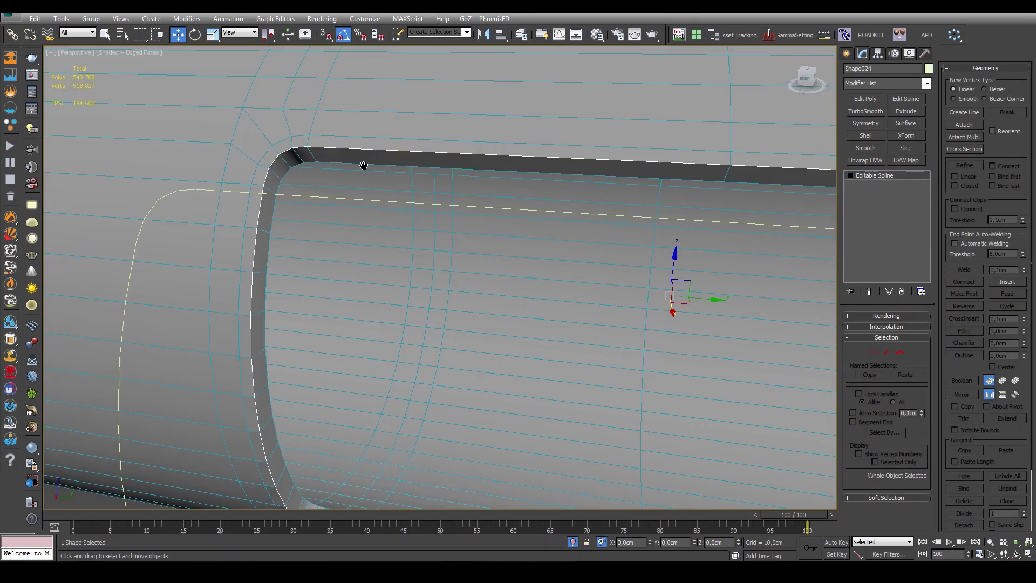
Orbit to see the tube opening from outside and end isolation to show the whole tube.
mouse_move(363, 165)
middle_mouse_down()
mouse_move(324, 142)
mouse_move(603, 212)
middle_mouse_up()
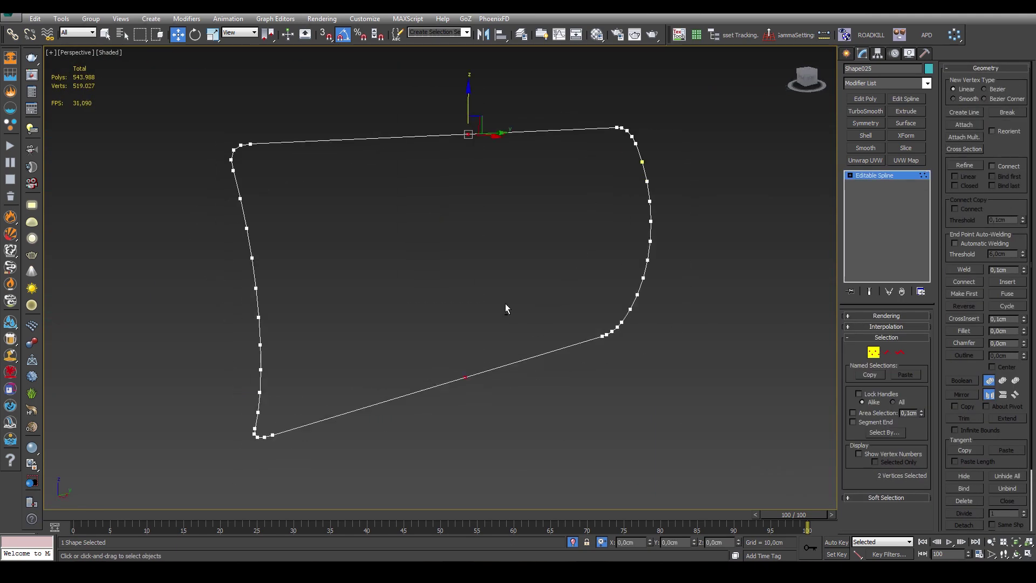
left_click(528, 96)
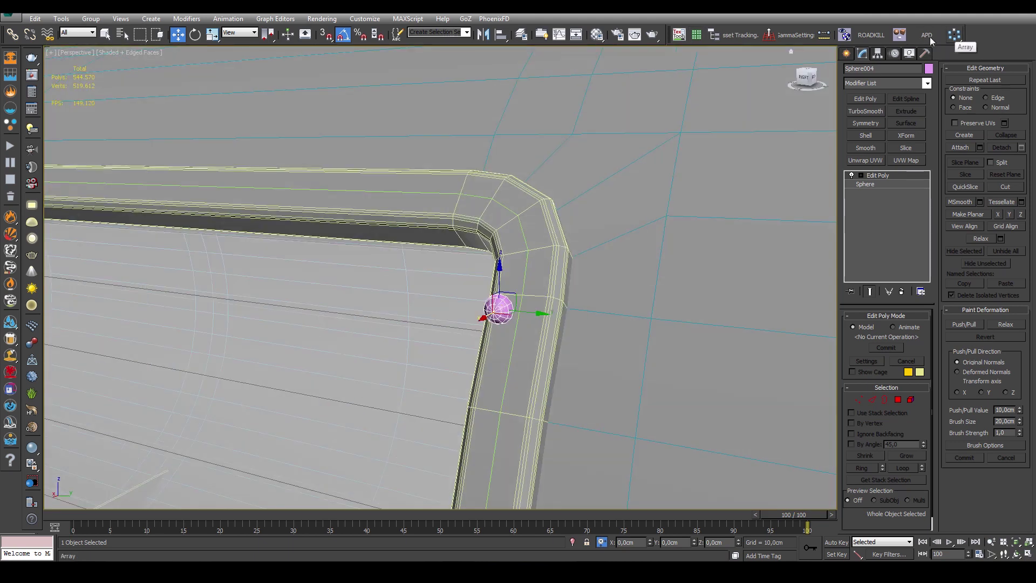
Open the Spacing Tool from the Tools menu to distribute rivets along the hatch frame.
left_click(61, 18)
left_click(227, 248)
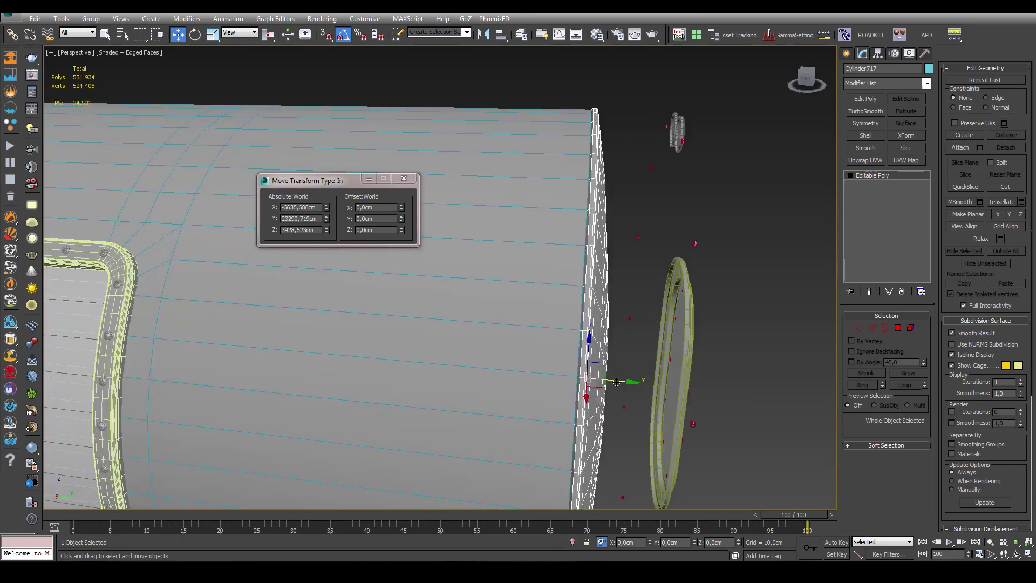
scroll(578, 292, "down", 5)
scroll(578, 292, "up", 3)
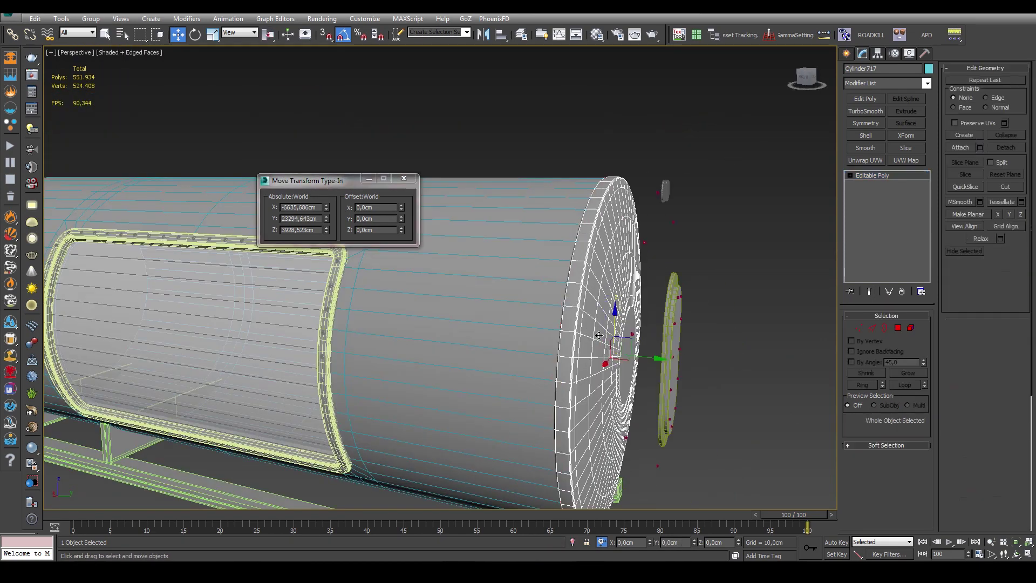
scroll(650, 359, "up", 3)
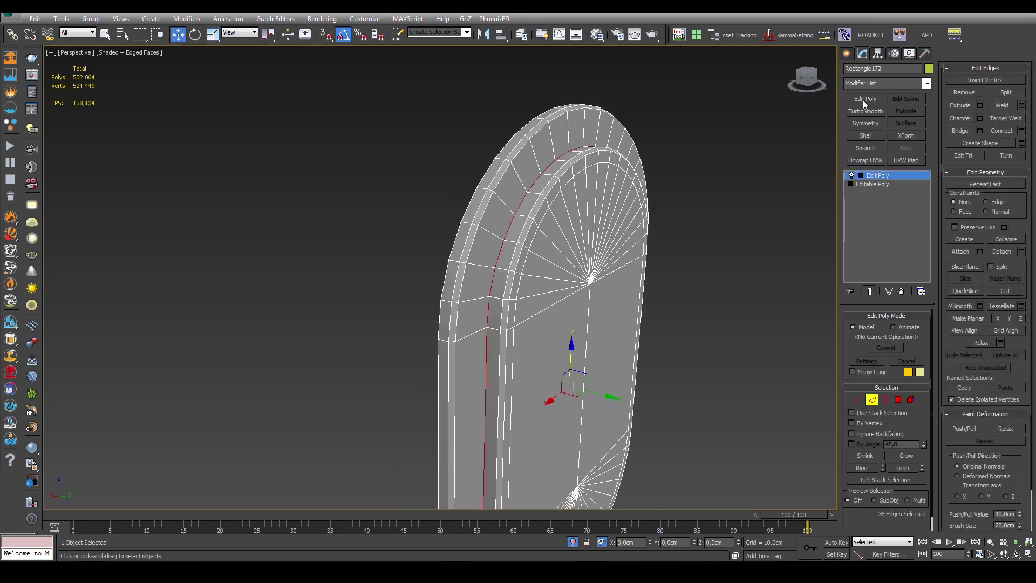
Add an Edit Poly modifier to the Rectangle172 hatch plate.
left_click(863, 99)
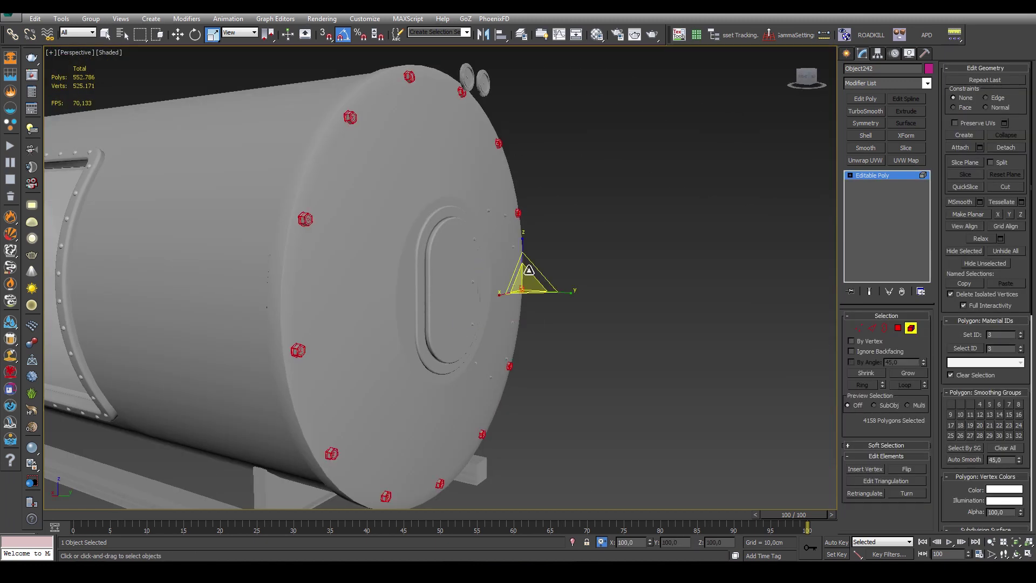
Review the fifteen 25cm-spaced rivets ringing the end hatch with edges shown, then close the Spacing Tool.
middle_click_drag(400, 251, 463, 273, "alt")
scroll(463, 273, "up", 5)
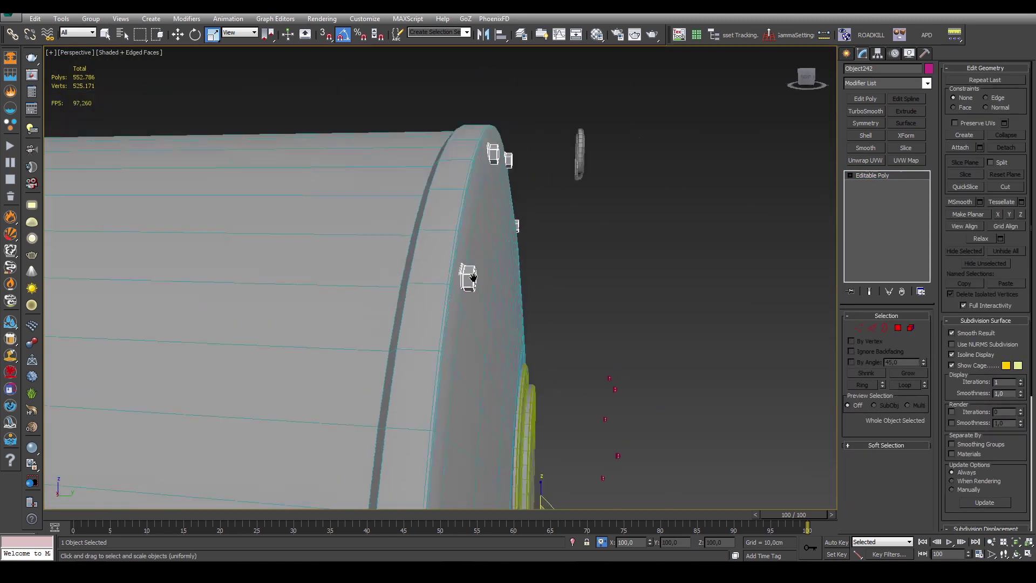
key("F4")
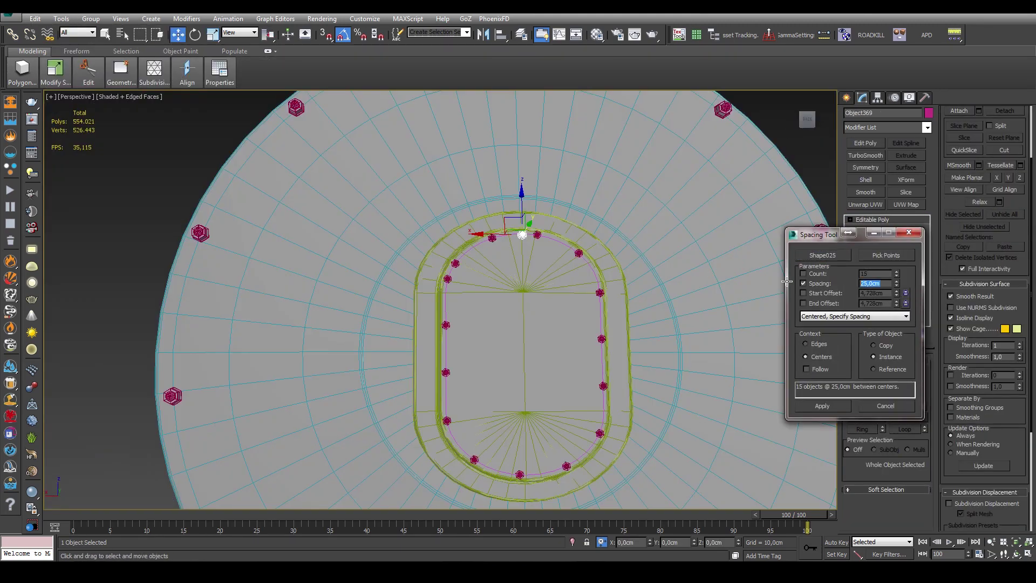
left_click(893, 410)
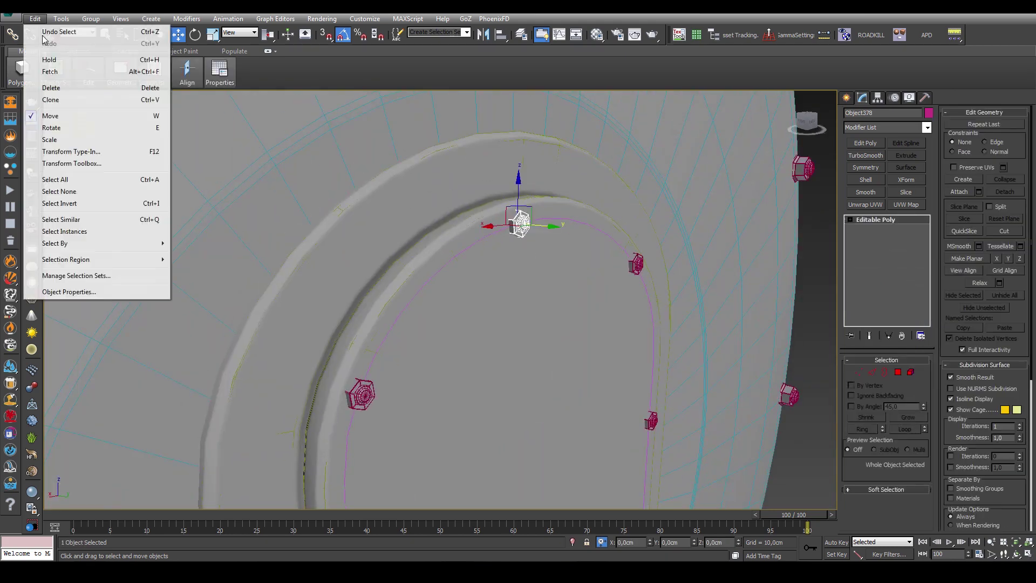
middle_click_drag(427, 256, 504, 314)
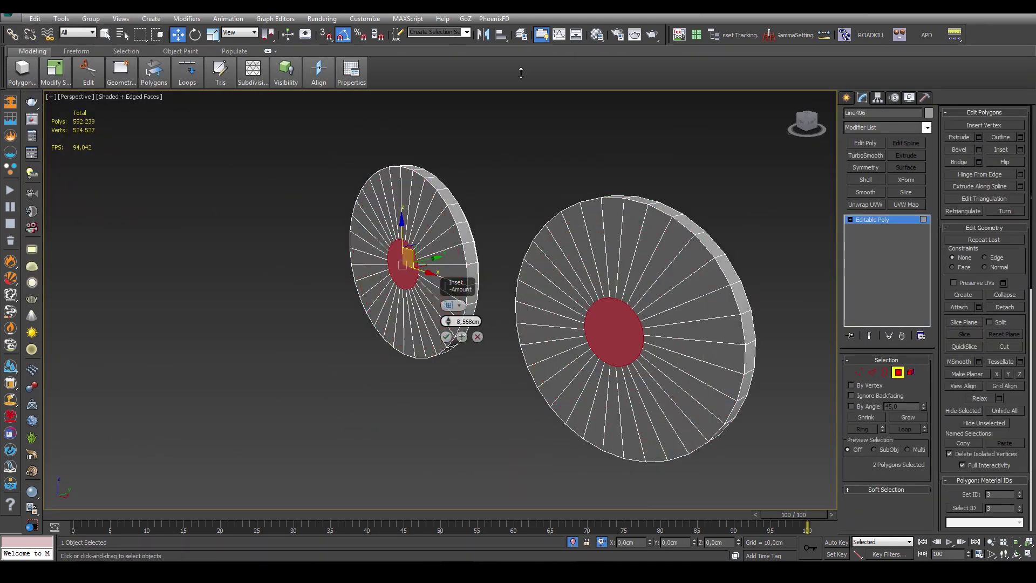
Reduce the disc inset so the centre faces grow.
left_click_drag(448, 321, 445, 343)
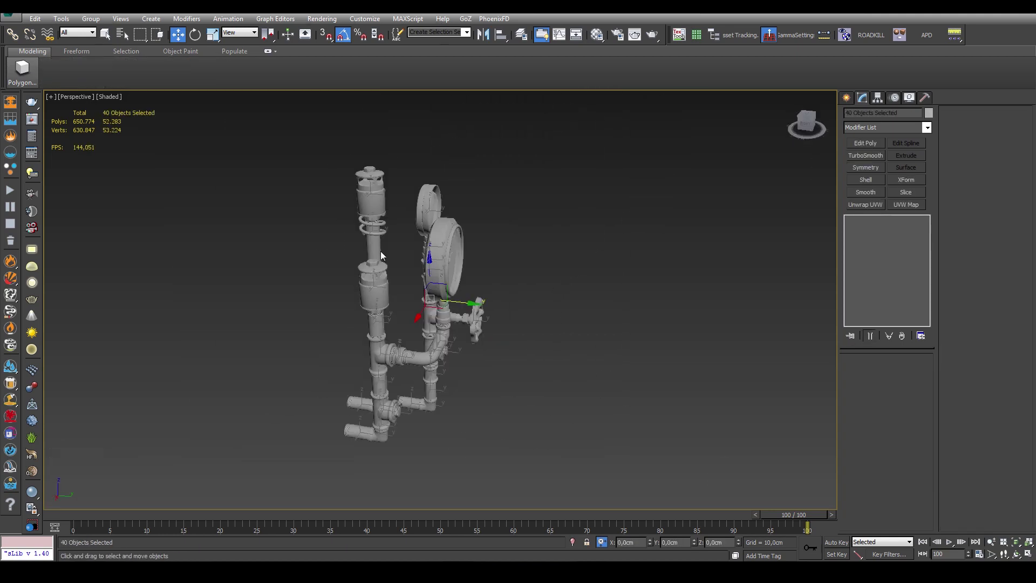
Frame Group005 on the tank's end face and select the vertices around the pipe collar.
key("z")
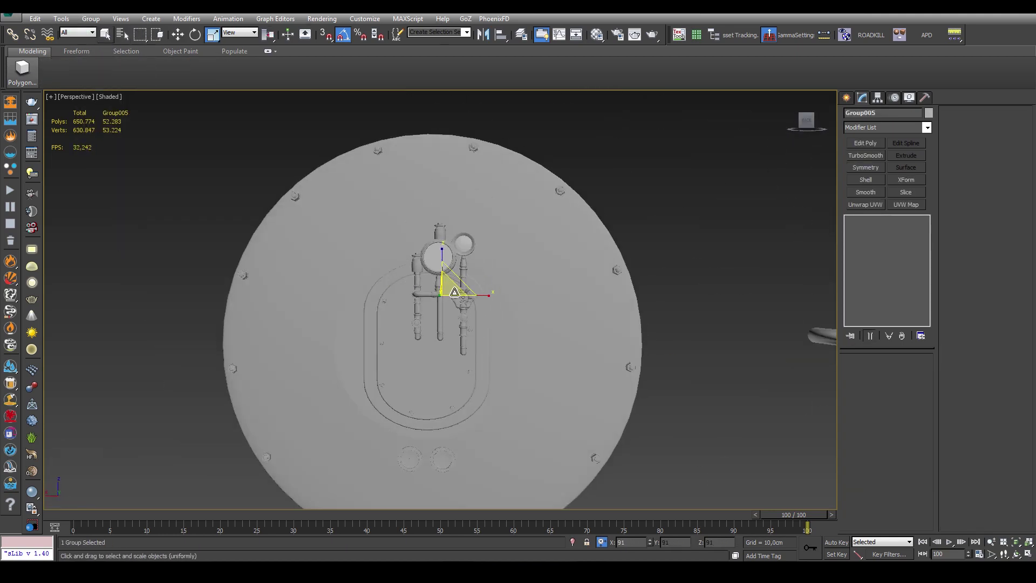
mouse_move(410, 248)
middle_mouse_down("alt")
mouse_move(464, 253)
mouse_move(326, 268)
mouse_move(303, 374)
mouse_move(414, 174)
middle_mouse_up("alt")
key("z")
key("w")
key("F4")
key("F4")
scroll(303, 373, "up", 5)
scroll(414, 174, "up", 3)
key("1")
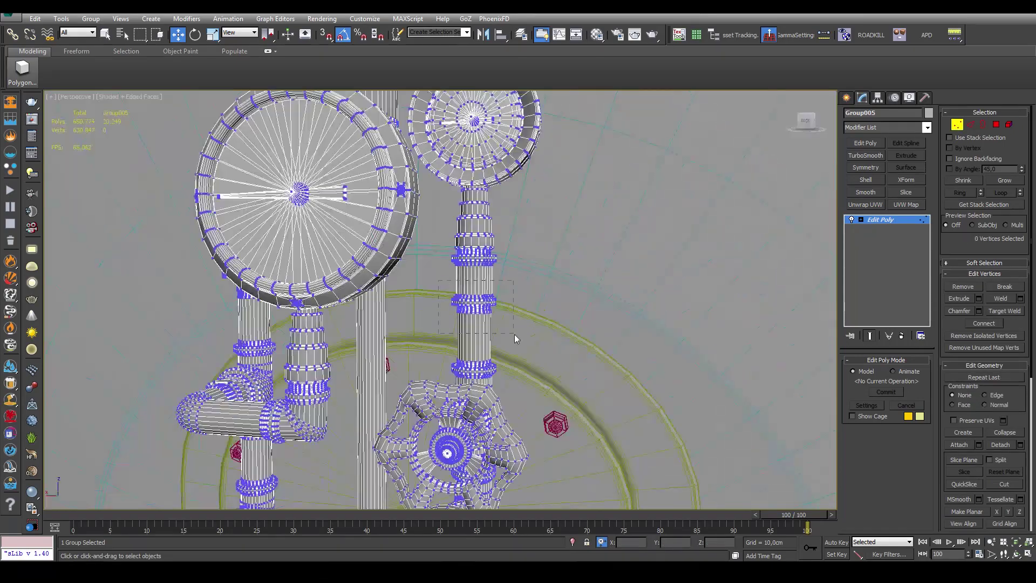
mouse_move(513, 334)
middle_mouse_down("alt")
mouse_move(491, 359)
mouse_move(510, 274)
middle_mouse_up("alt")
Convert the pipe group to an Editable Poly and return to object-level editing.
right_click(421, 301)
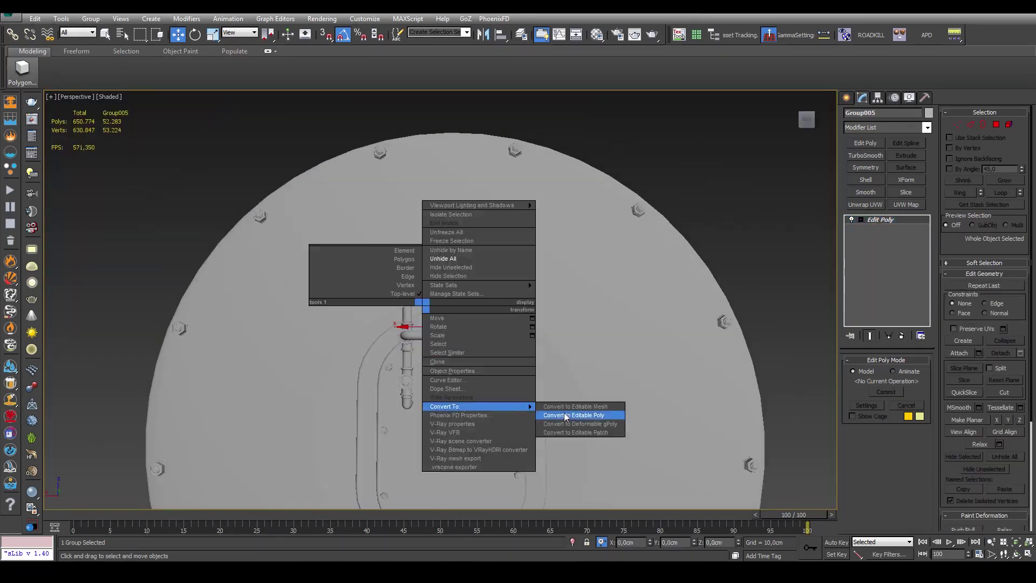
left_click(583, 416)
mouse_move(582, 416)
middle_mouse_down("alt")
mouse_move(494, 348)
mouse_move(406, 250)
mouse_move(486, 330)
middle_mouse_up("alt")
key("1")
key("F4")
right_click(485, 330)
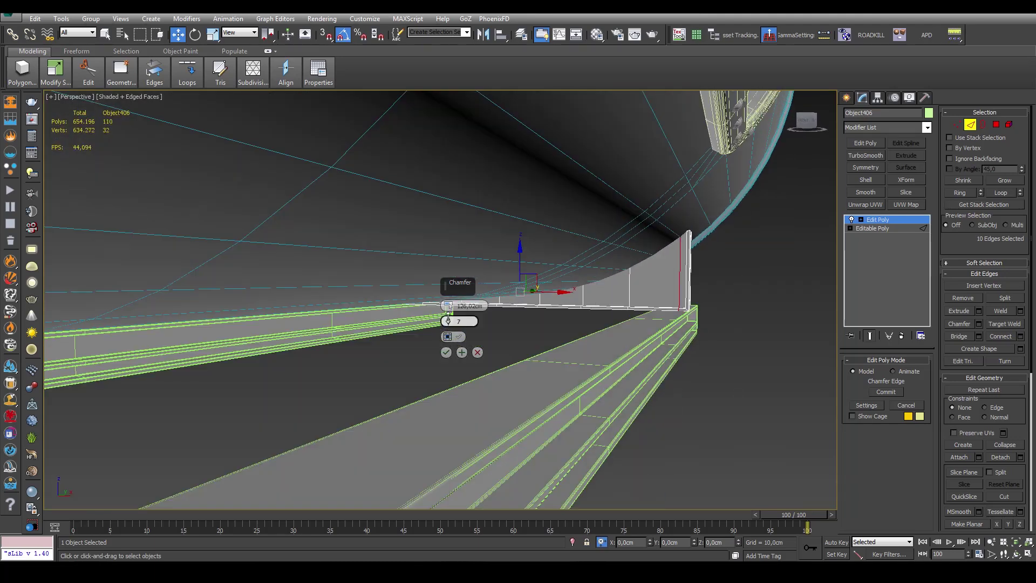
Frame the isolated curved bracket and select its edges in a new Edit Poly.
key("z")
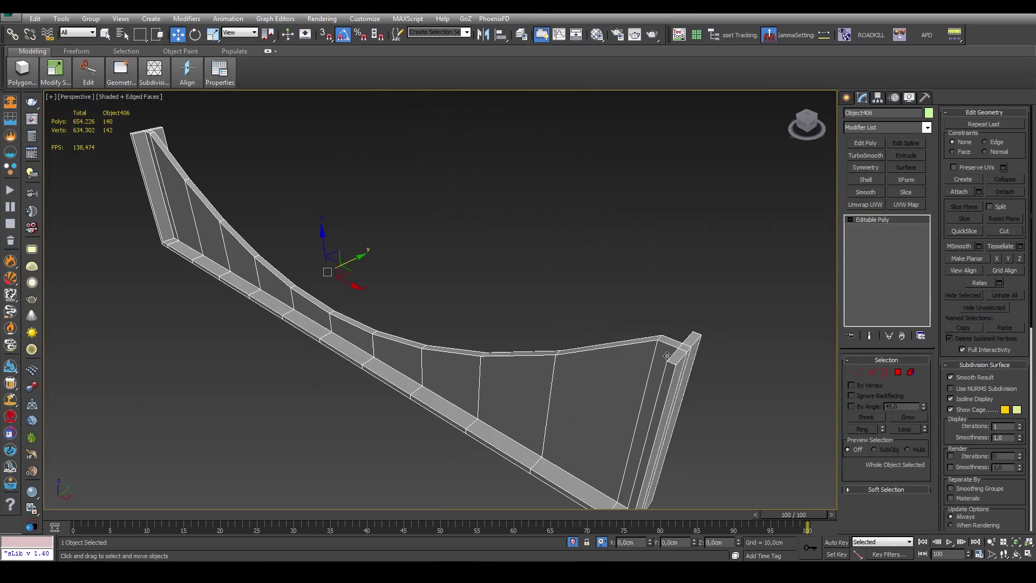
mouse_move(593, 243)
middle_mouse_down("alt")
mouse_move(788, 190)
mouse_move(757, 382)
mouse_move(357, 285)
mouse_move(755, 323)
middle_mouse_up("alt")
key("2")
left_click(926, 127)
Quad Chamfer the selected bolt edges and zoom in on the flange ring.
left_click(870, 419)
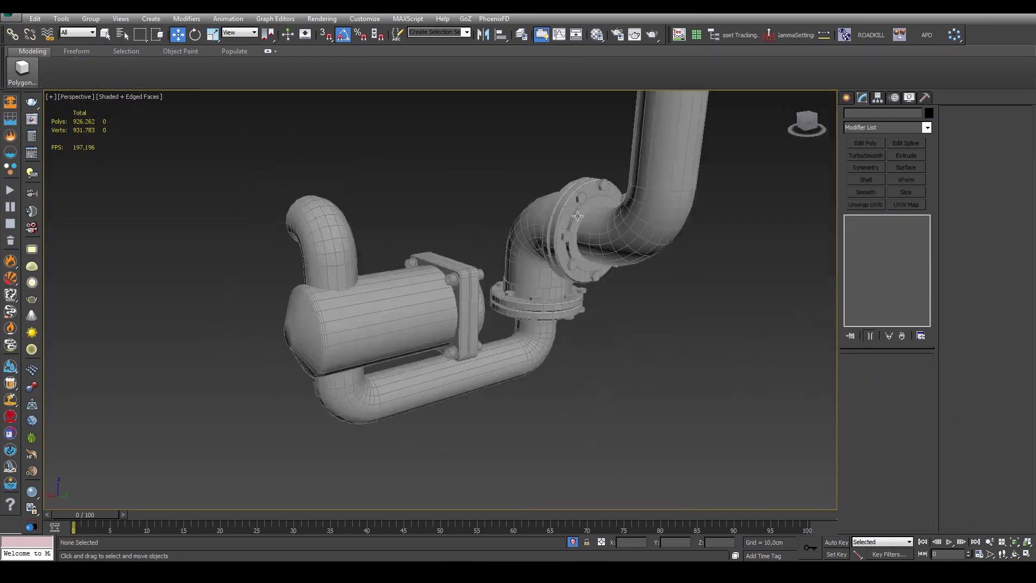
left_click(577, 216)
key("z")
scroll(622, 246, "up", 3)
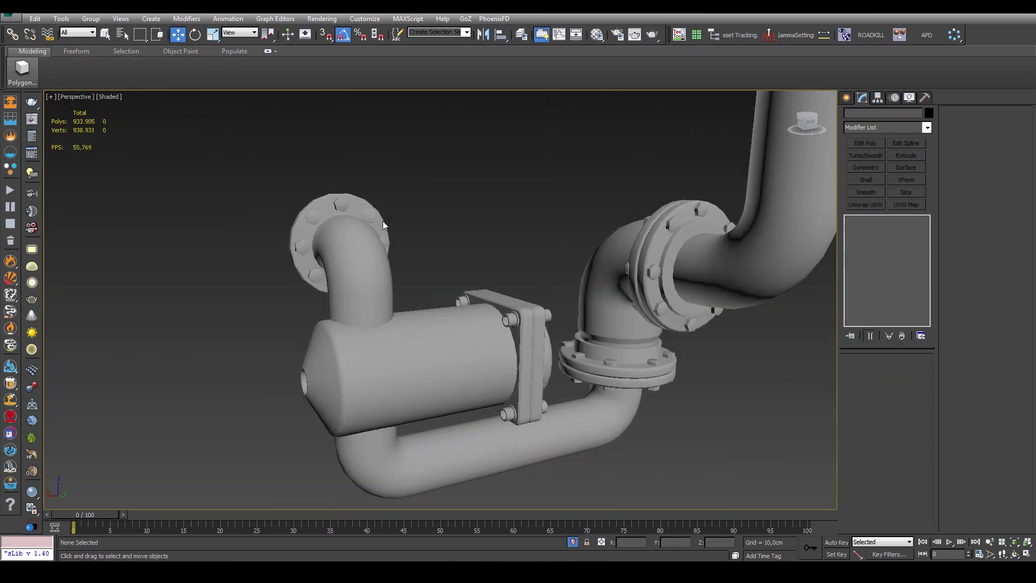
Select the flanged pipe, show its edges, and frame a close-up of the boiler parts.
left_click(383, 226)
key("F4")
key("z")
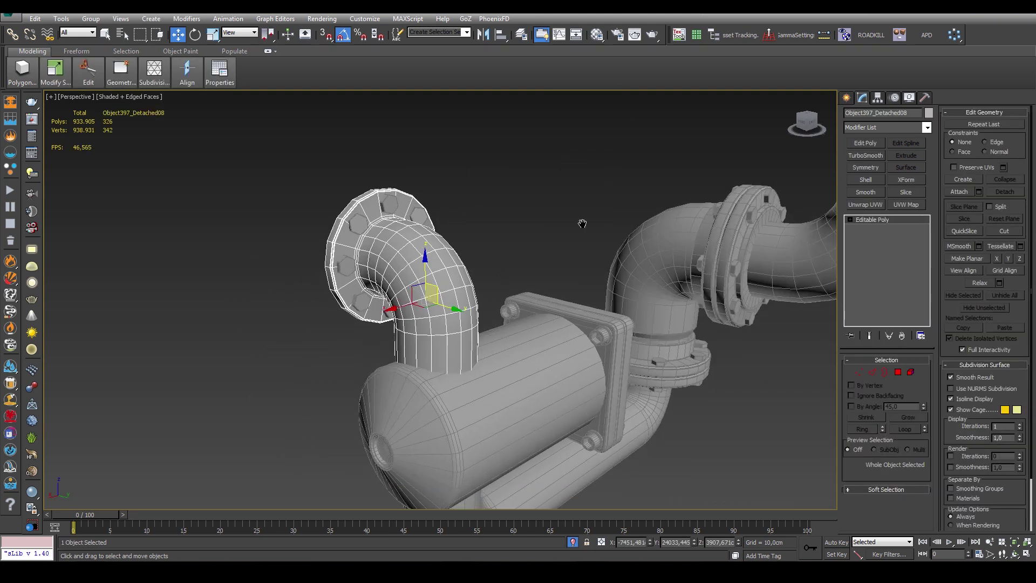
mouse_move(578, 225)
middle_mouse_down()
mouse_move(573, 197)
mouse_move(650, 185)
middle_mouse_up()
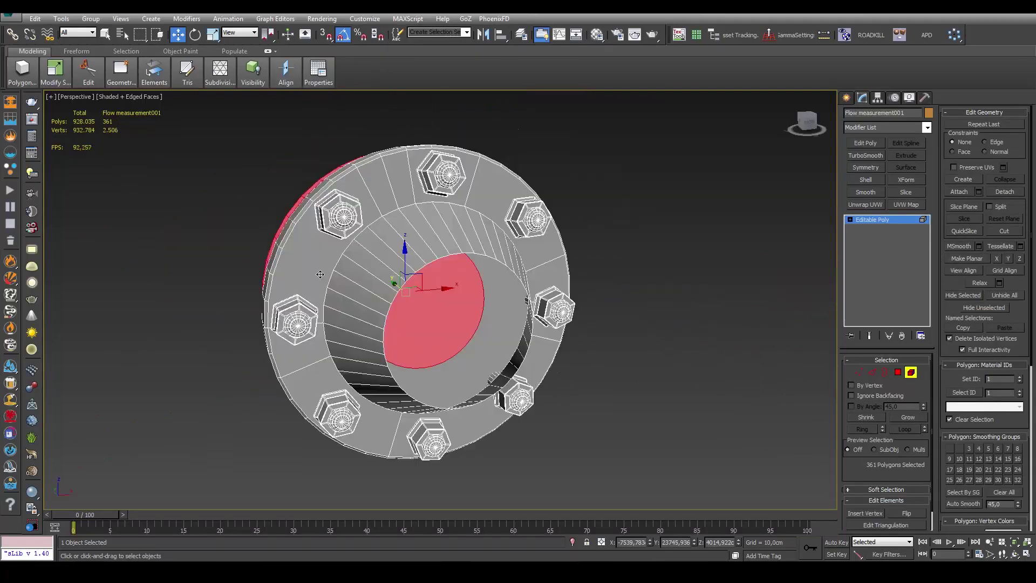
middle_click_drag(319, 274, 445, 185, "alt")
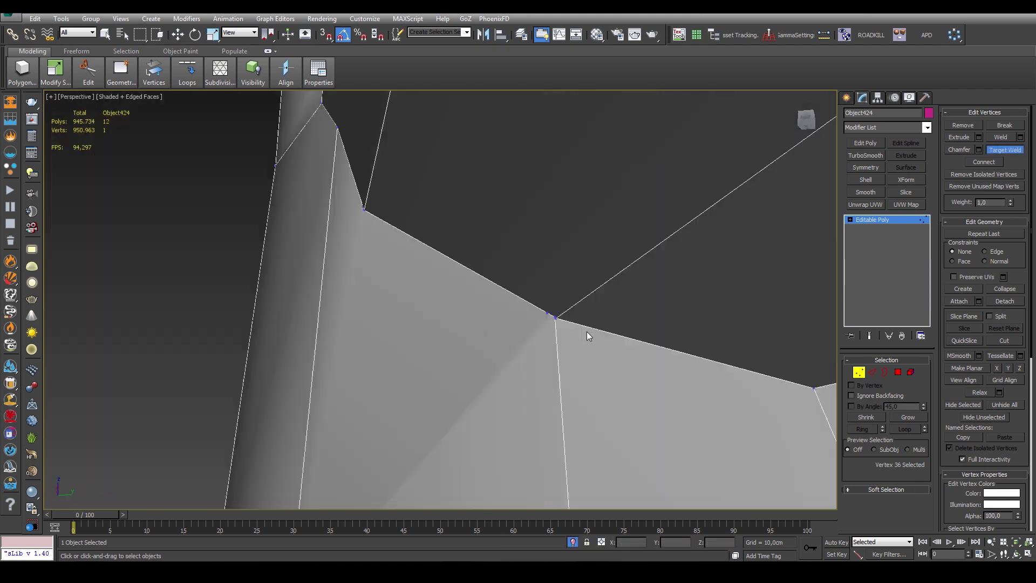
Target Weld Object424's stray vertices, then isolate the ring of valve cylinders.
left_click(578, 388)
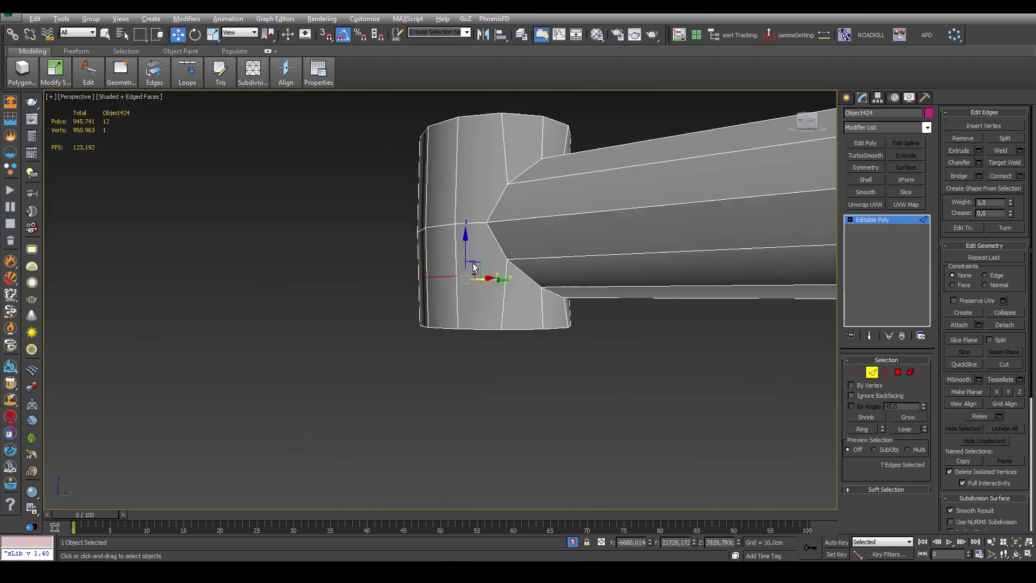
middle_click_drag(618, 285, 554, 270, "alt")
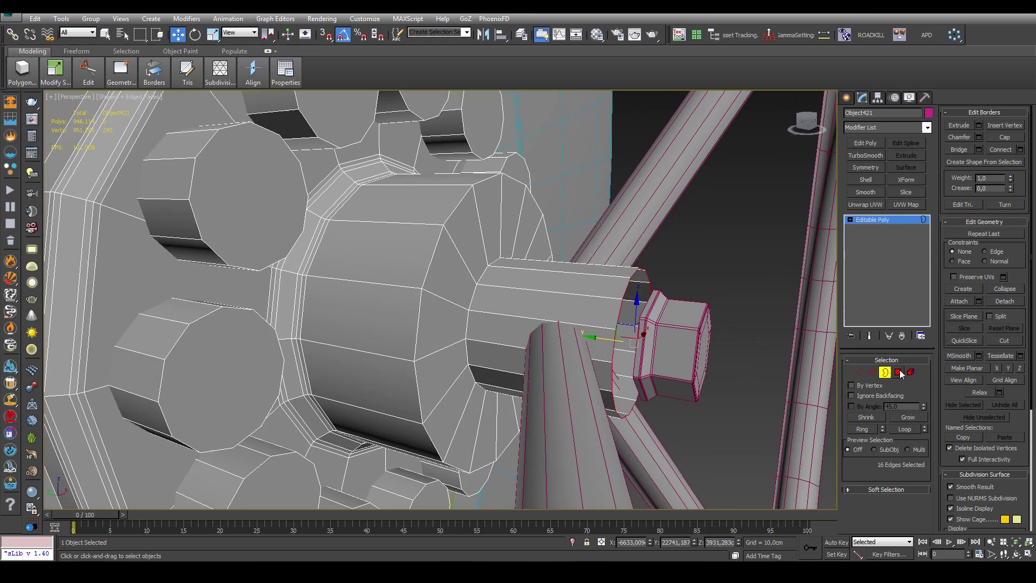
left_click(899, 372)
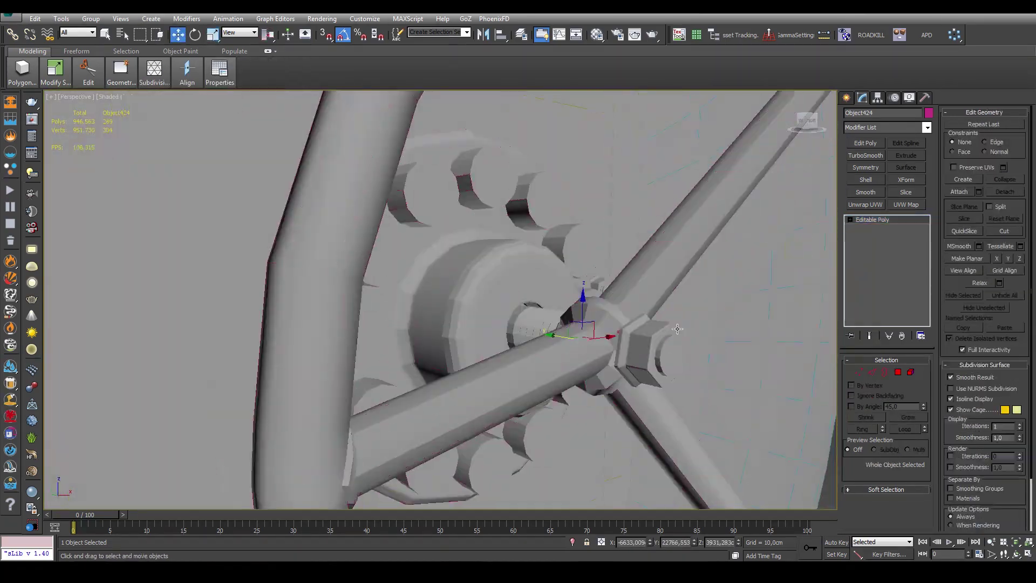
left_click(491, 264)
key("alt+q")
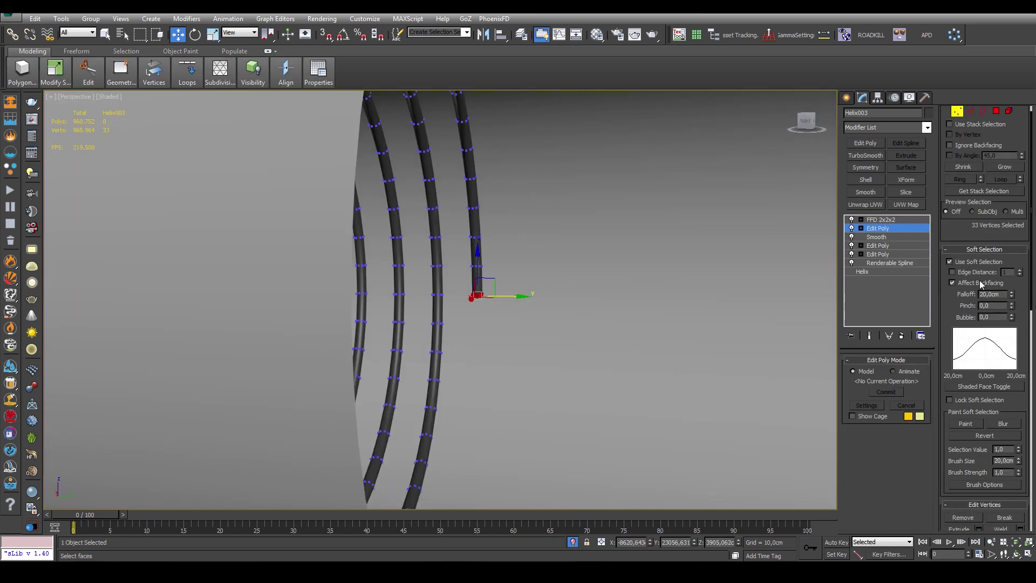
Raise the Soft Selection edge distance to 12.
left_click(1020, 270)
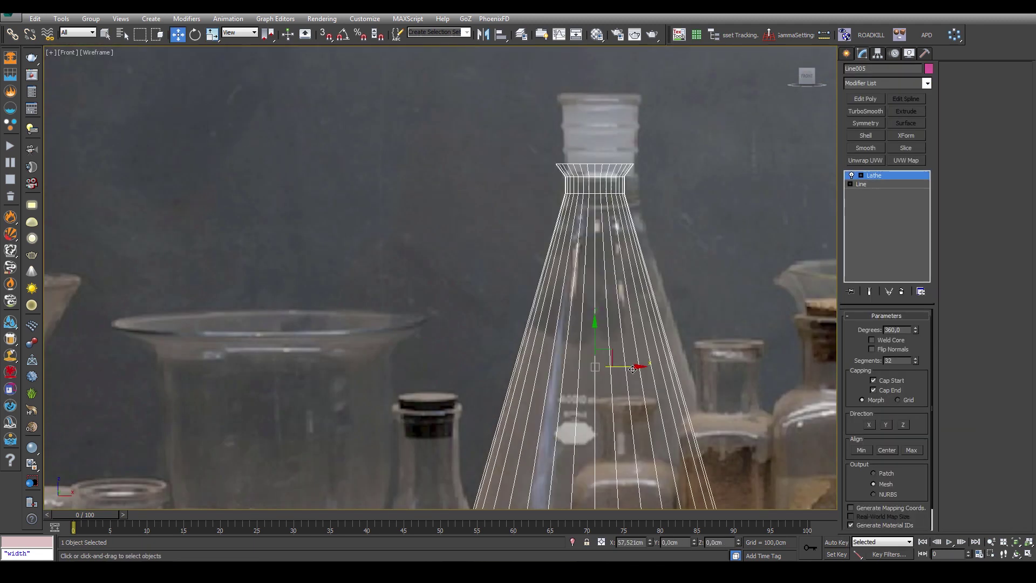
Pan across the lathed flask and bring up its modifier list.
middle_click_drag(613, 244, 587, 215)
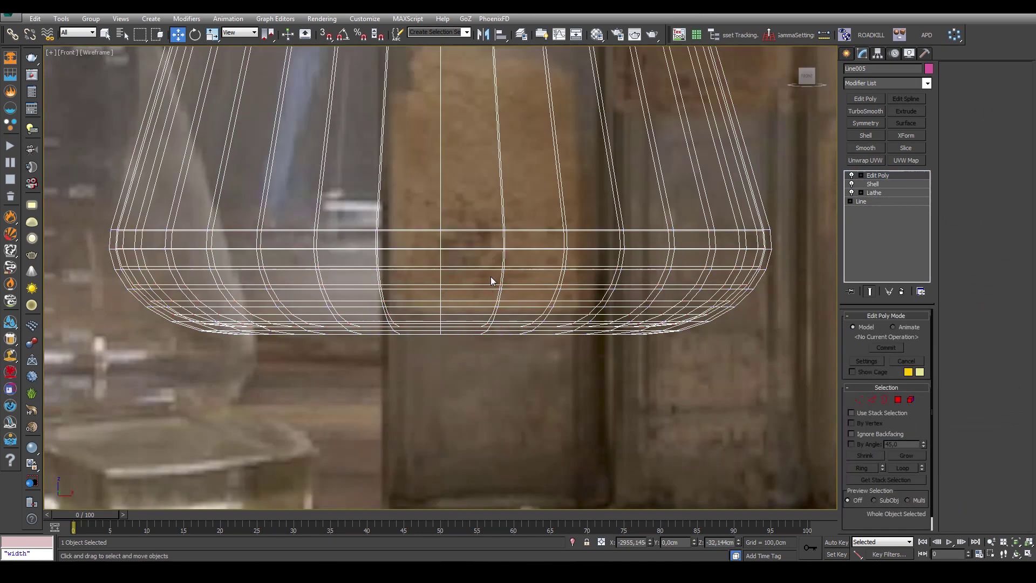
left_click(876, 82)
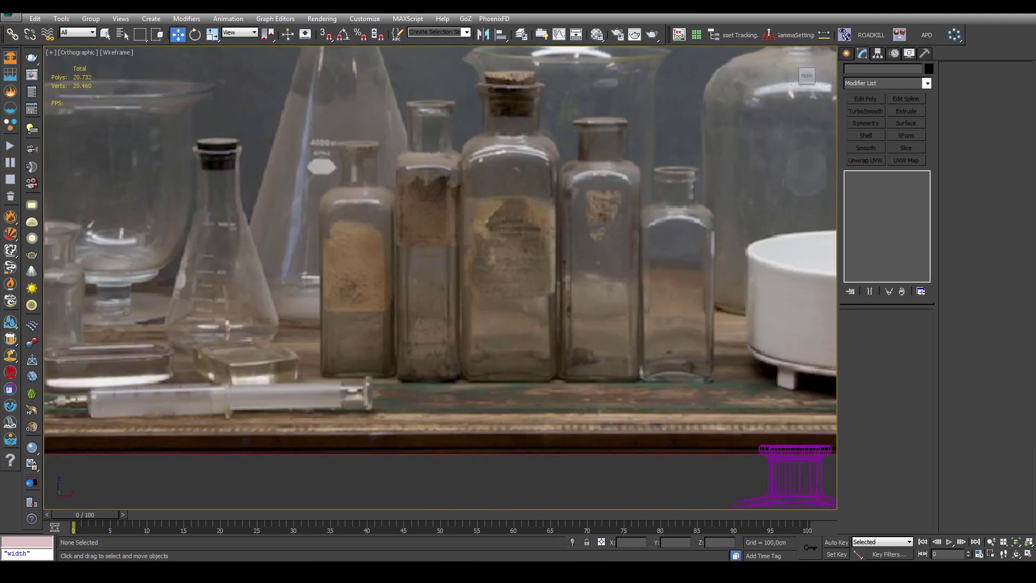
Draw a rectangle over the central bottle, convert it to editable poly, and mirror it with Symmetry.
scroll(507, 143, "up", 3)
right_click(463, 256)
left_click_drag(476, 419, 610, 97)
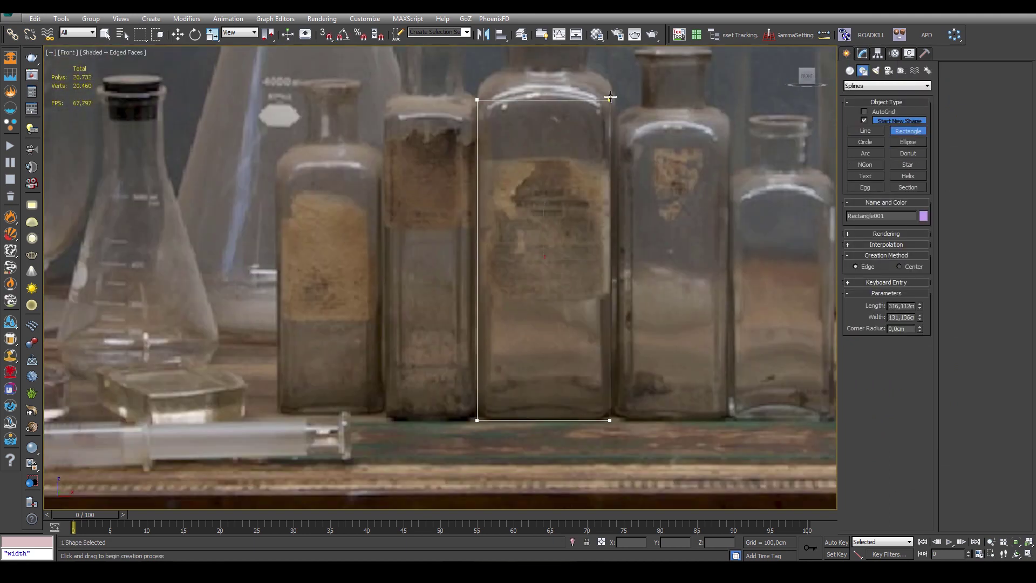
left_click(720, 224)
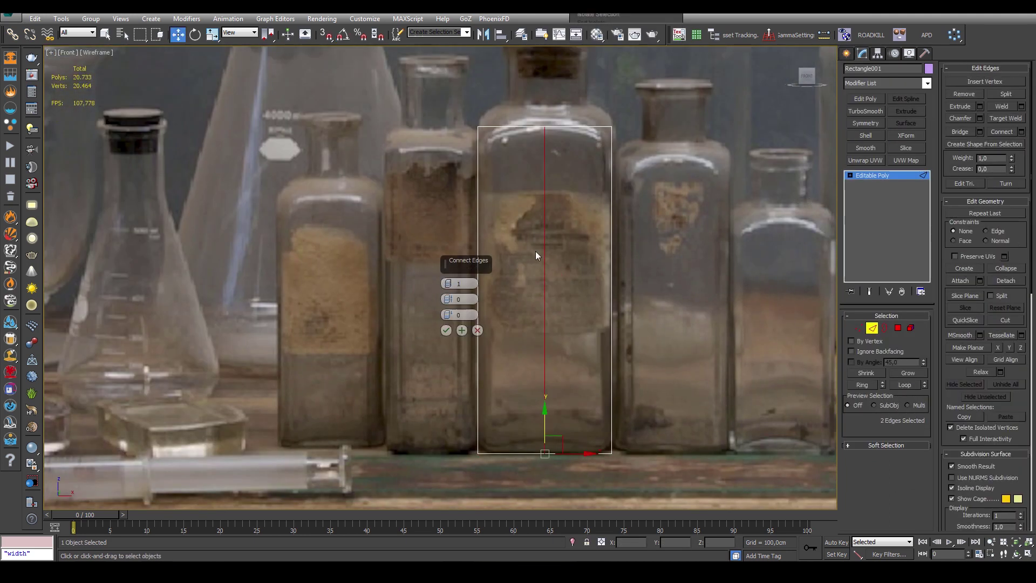
left_click_drag(464, 111, 532, 135)
scroll(541, 121, "up", 2)
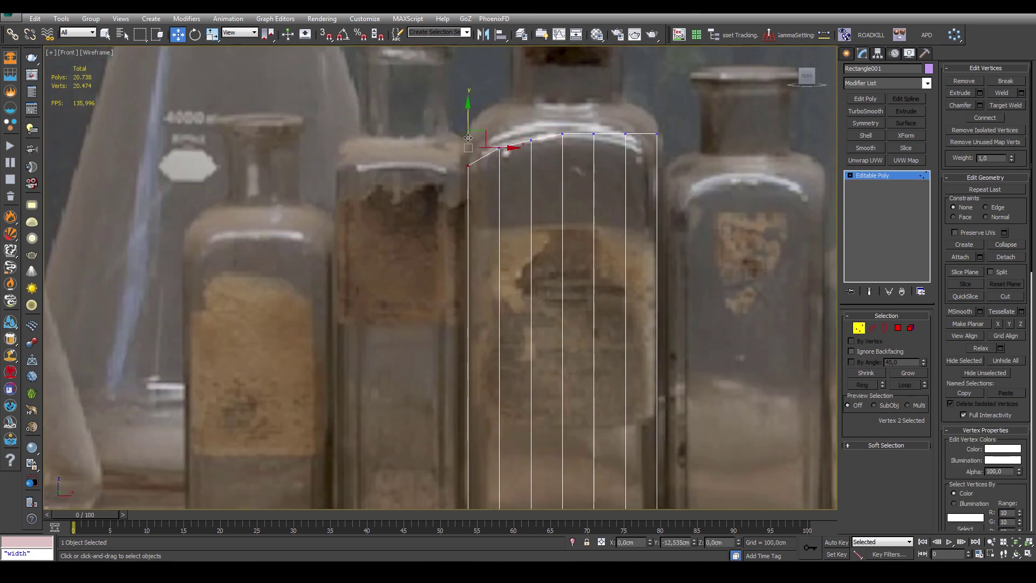
left_click(865, 123)
key("1")
scroll(566, 186, "down", 3)
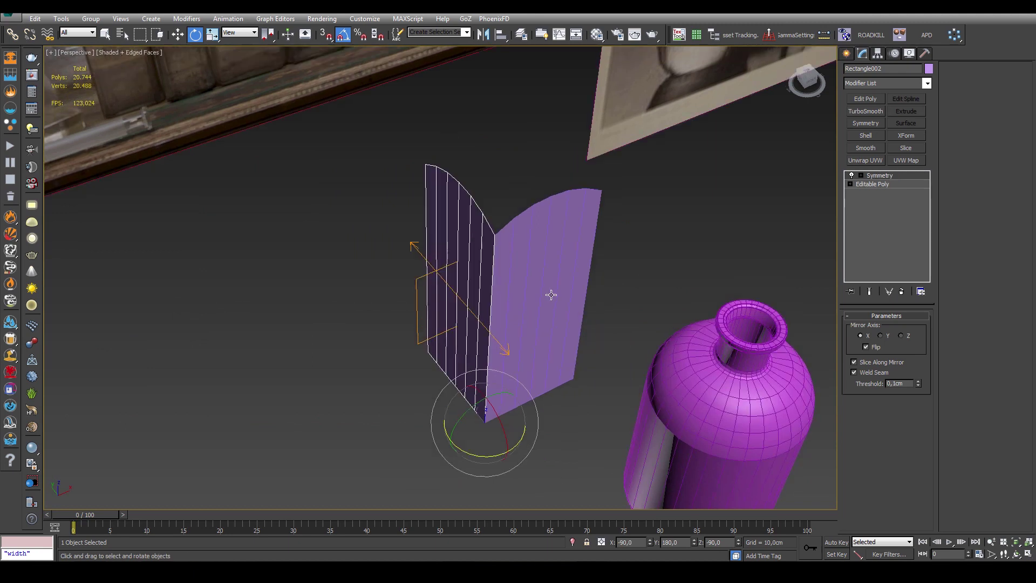
Add an Edit Poly, inset the top polygons, and chamfer the shoulder edge loop.
middle_click_drag(737, 214, 757, 176, "alt")
key("s")
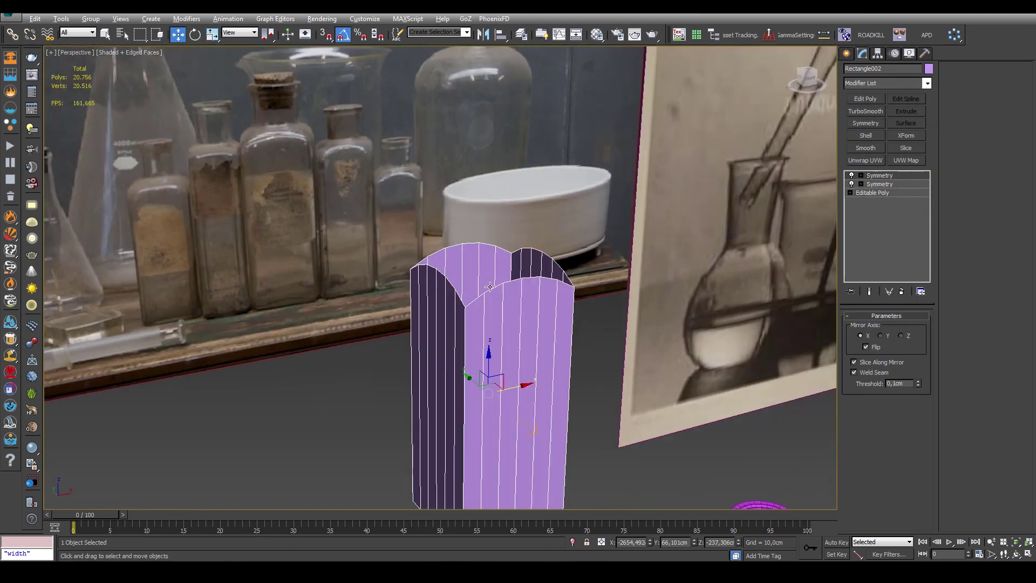
mouse_move(490, 286)
middle_mouse_down("alt")
mouse_move(522, 255)
mouse_move(478, 299)
middle_mouse_up("alt")
key("4")
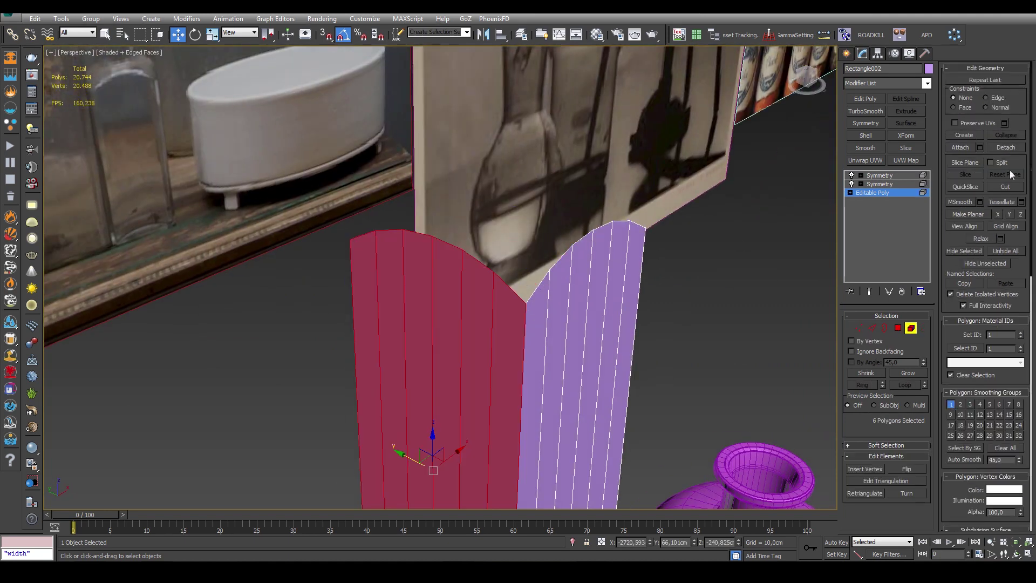
key("2")
mouse_move(613, 261)
middle_mouse_down("alt")
mouse_move(584, 185)
mouse_move(624, 178)
middle_mouse_up("alt")
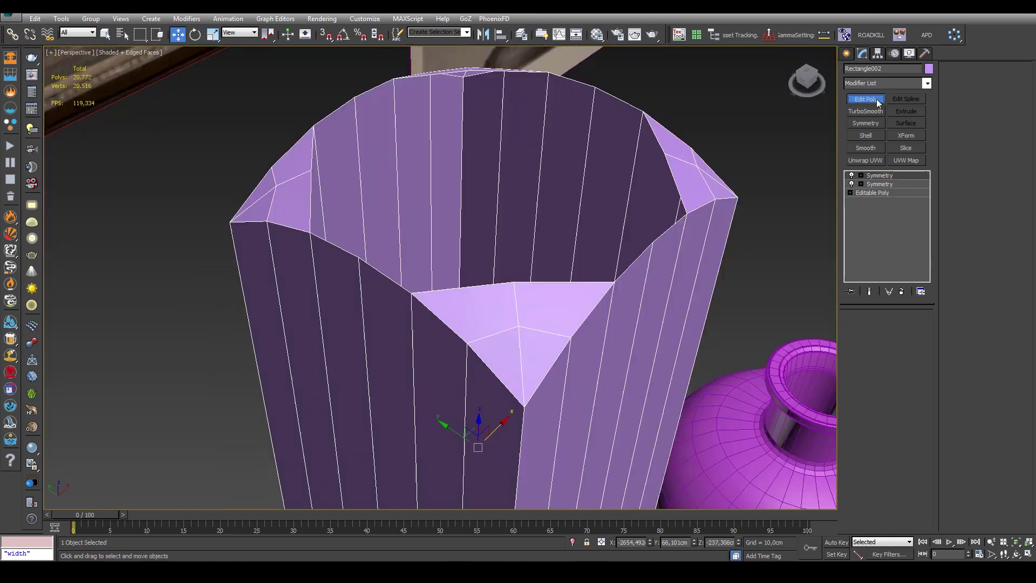
left_click(865, 99)
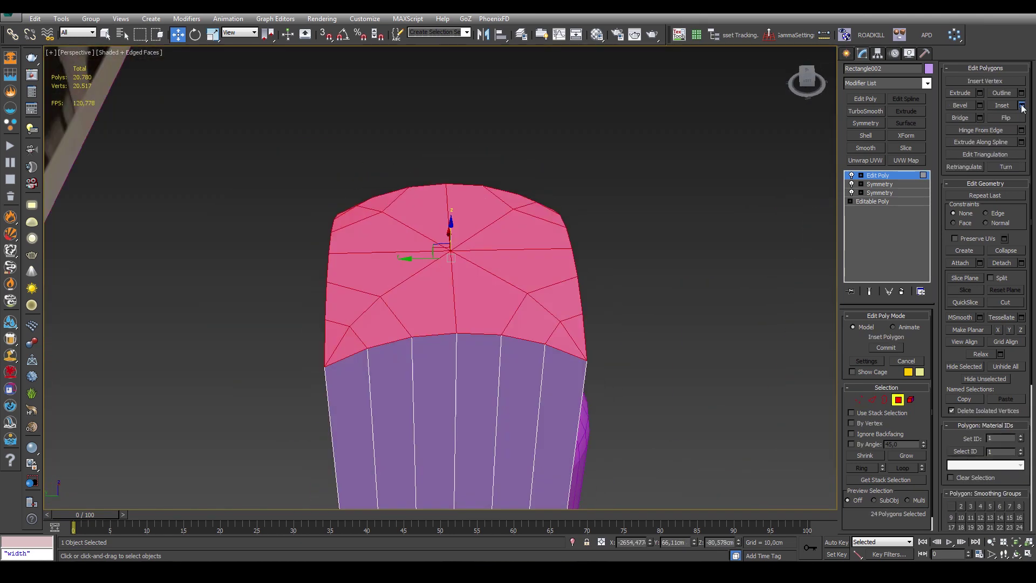
left_click(1023, 108)
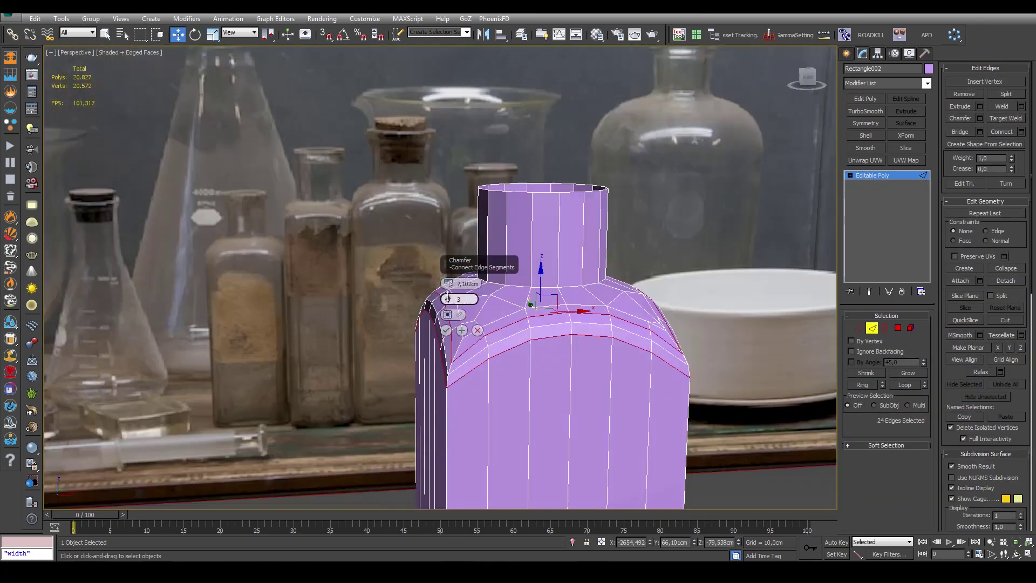
left_click(444, 329)
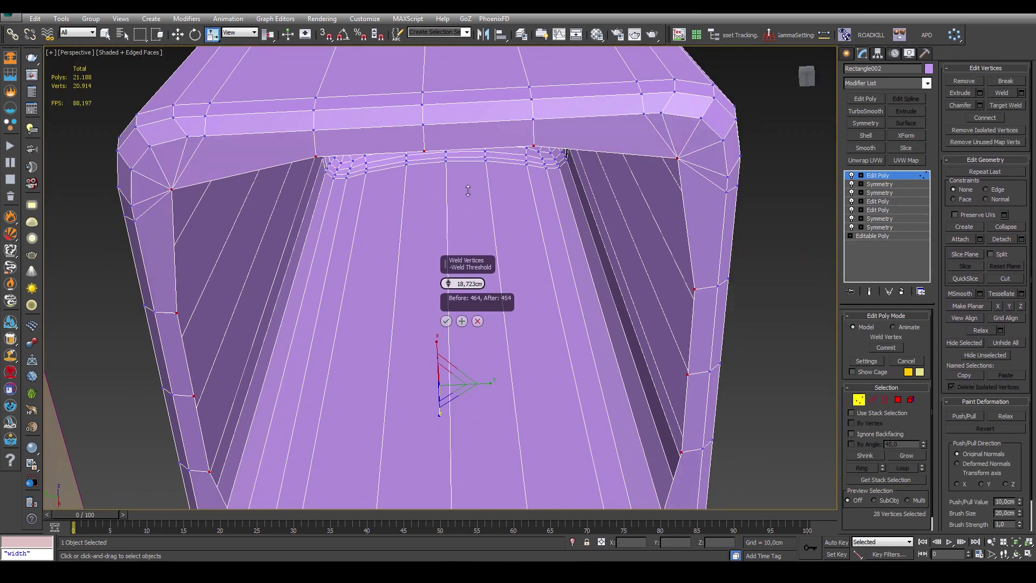
Commit the vertex weld and pull back to view the whole bottle.
key("Return")
scroll(474, 229, "down", 5)
middle_click_drag(474, 231, 510, 332)
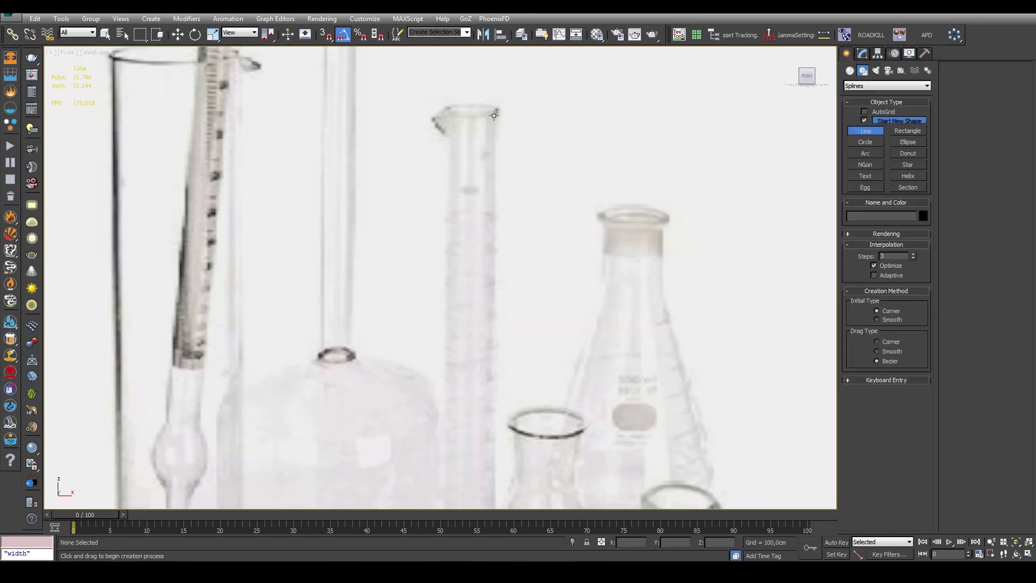
Zoom in on the beaker in the reference glassware photo.
scroll(489, 177, "up", 5)
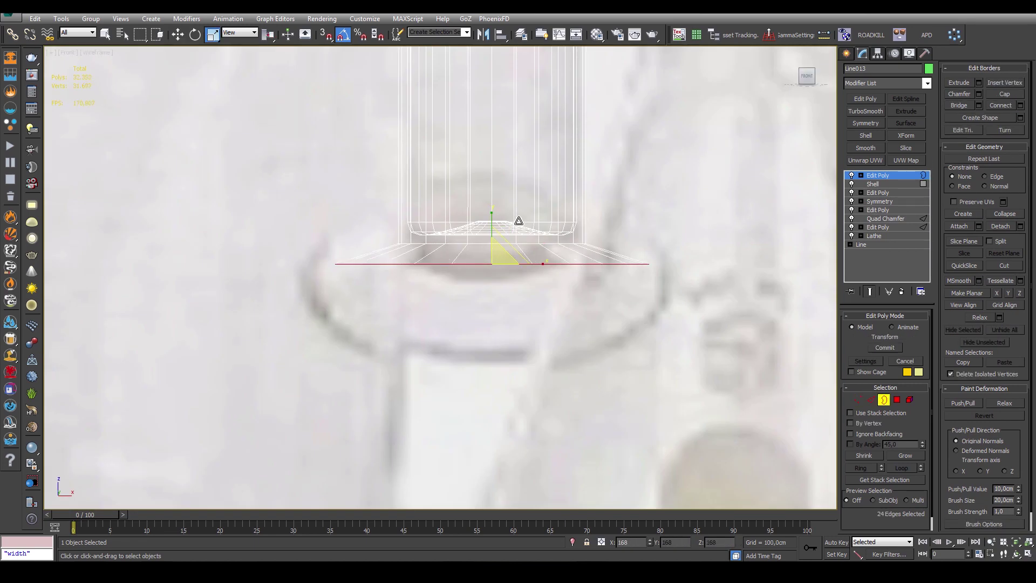
Zoom out and shift the view to frame the green beaker.
scroll(518, 221, "down", 4)
mouse_move(518, 220)
middle_mouse_down()
mouse_move(596, 182)
mouse_move(420, 203)
mouse_move(452, 291)
mouse_move(497, 325)
middle_mouse_up()
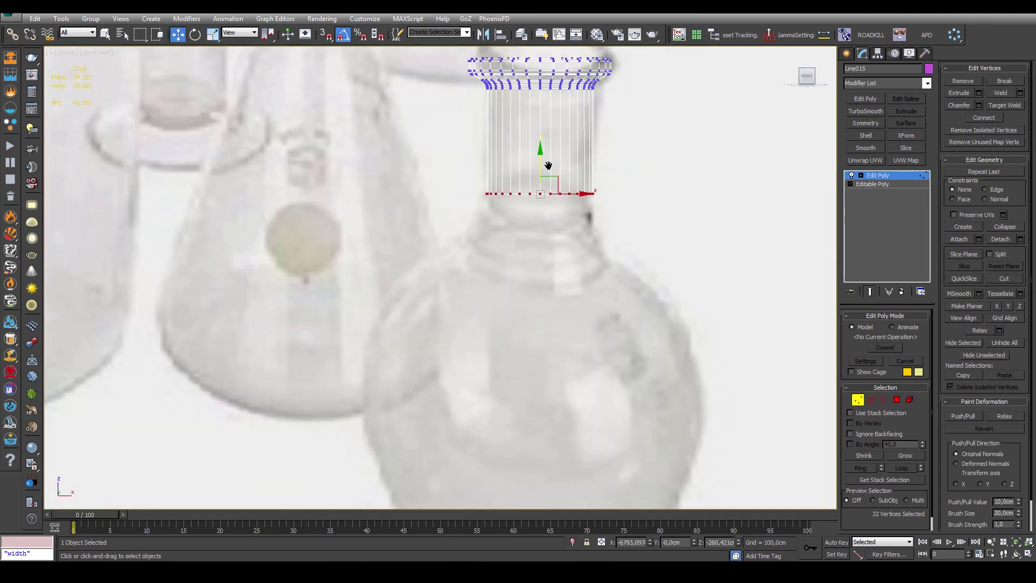
Switch the Create panel to spline shapes.
left_click(850, 71)
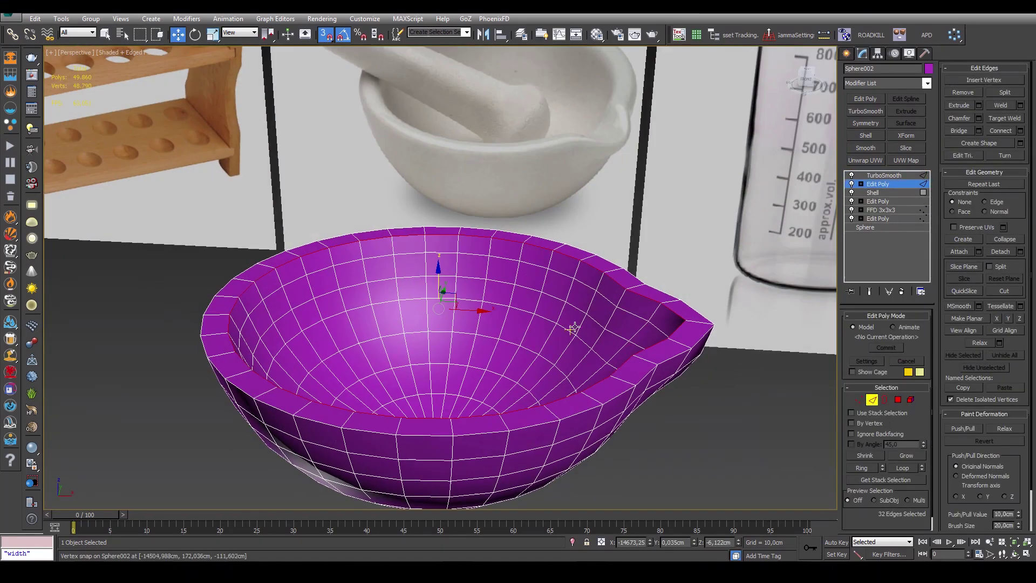
Orbit and move in close to look down into the mortar bowl.
middle_click_drag(573, 327, 518, 234, "alt")
middle_click_drag(478, 279, 592, 287, "alt")
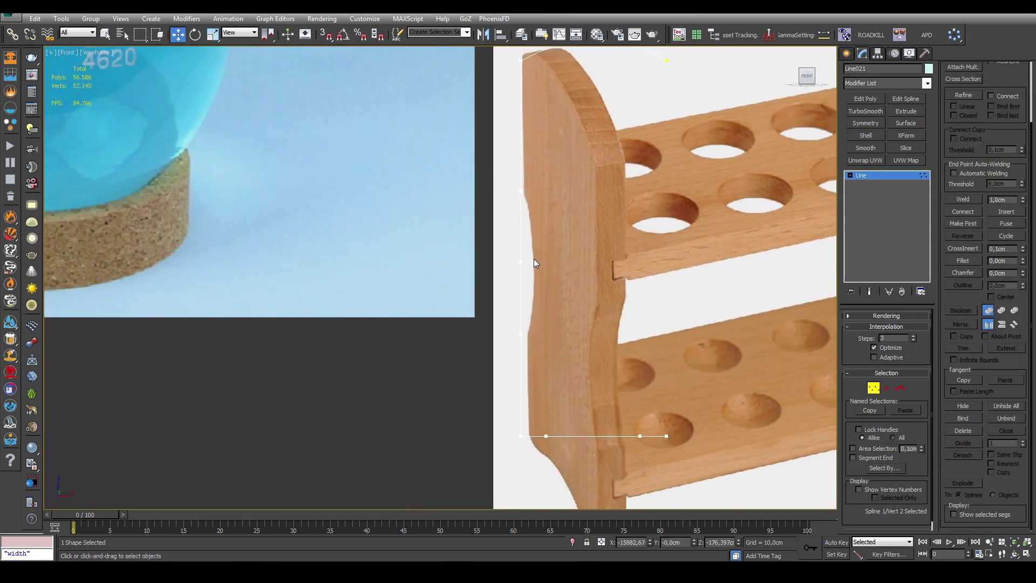
Reset the outline's tangents, mirror it with a Symmetry modifier, and clone the side panel.
left_click(628, 189)
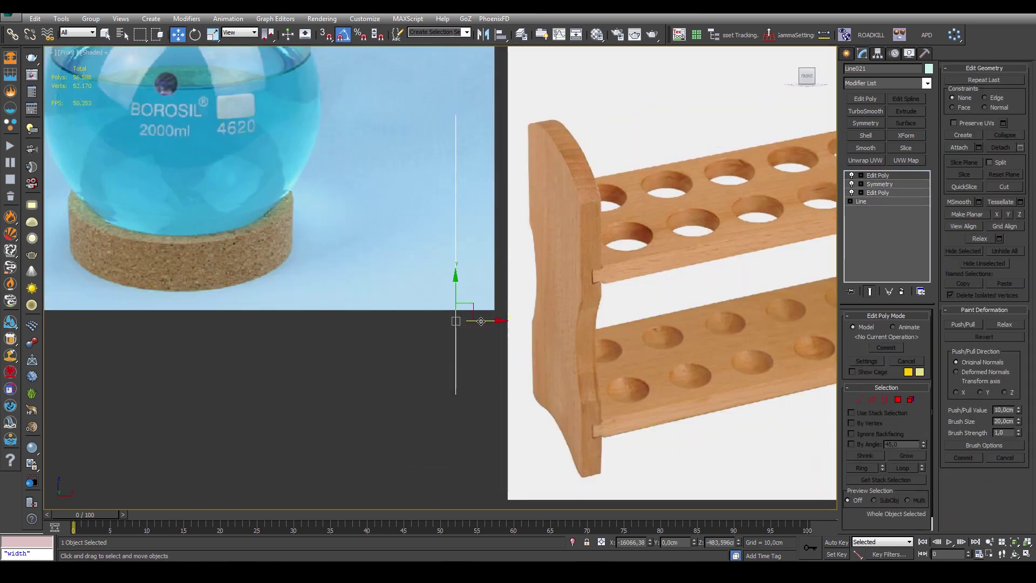
left_click(865, 123)
left_click(900, 336)
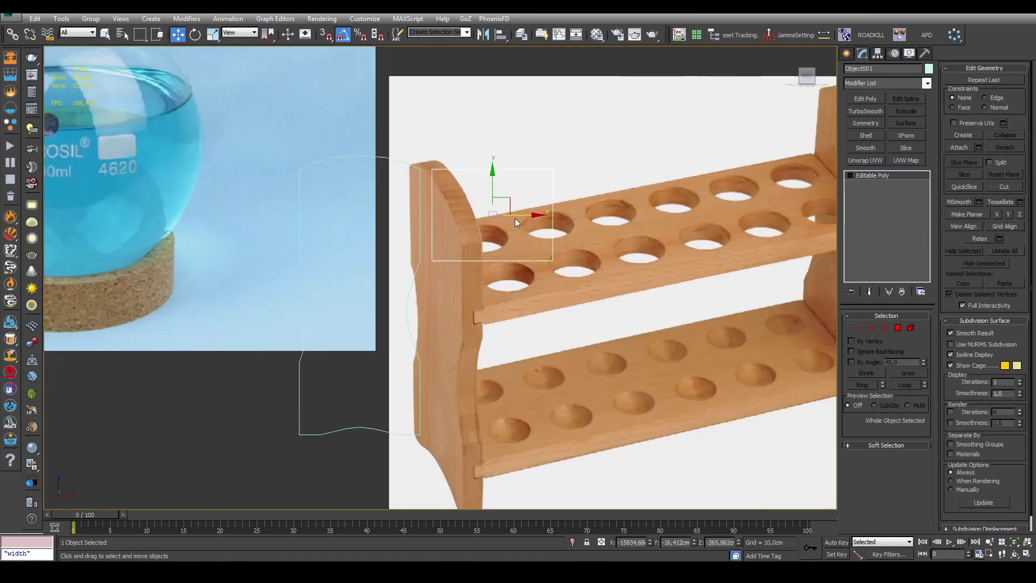
left_click_drag(578, 268, 744, 213, "shift")
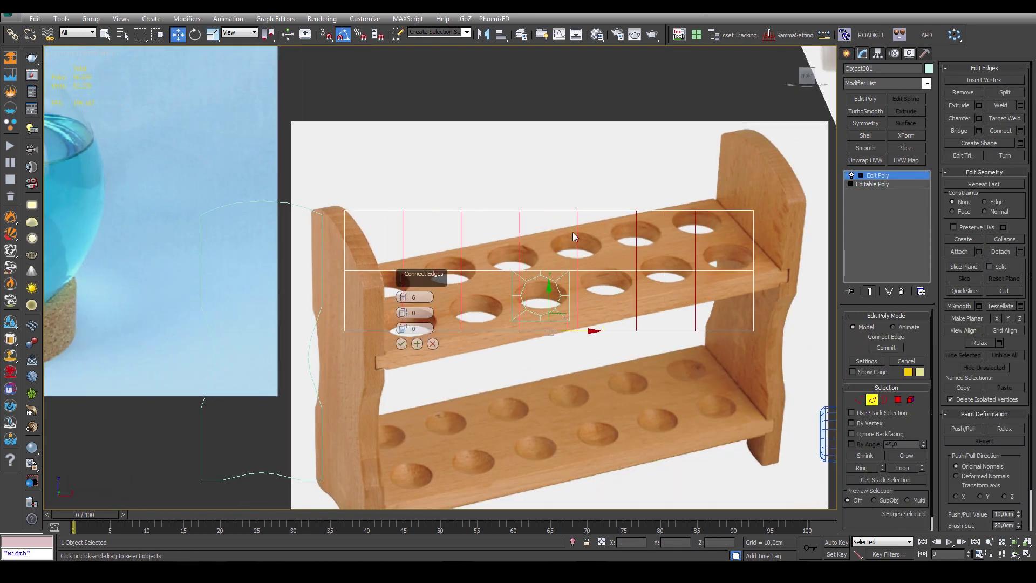
Turn on vertex snapping and confirm creating the copied side panel.
scroll(399, 294, "up", 1)
scroll(475, 291, "up", 2)
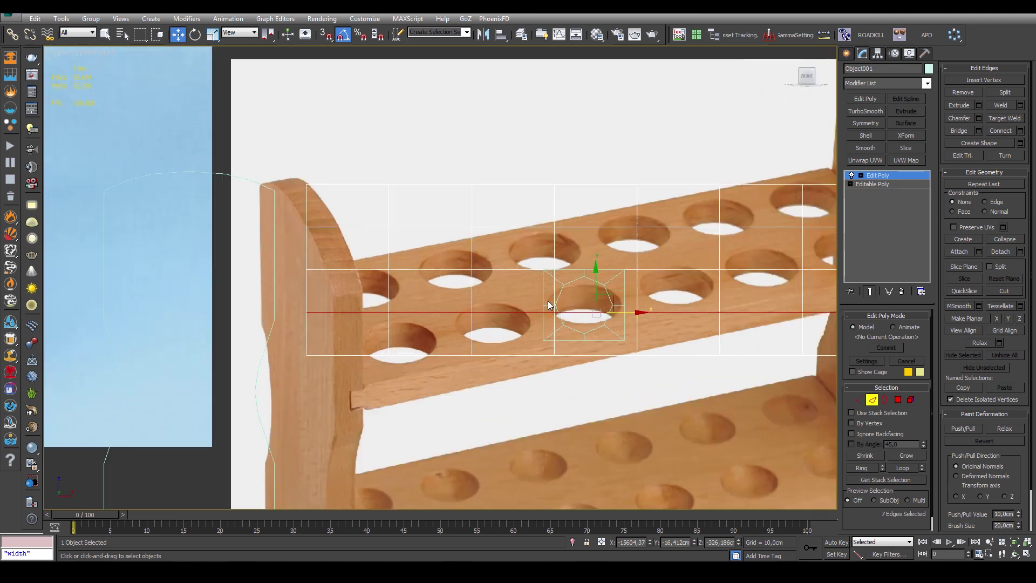
scroll(409, 216, "down", 3)
scroll(416, 221, "up", 4)
key("s")
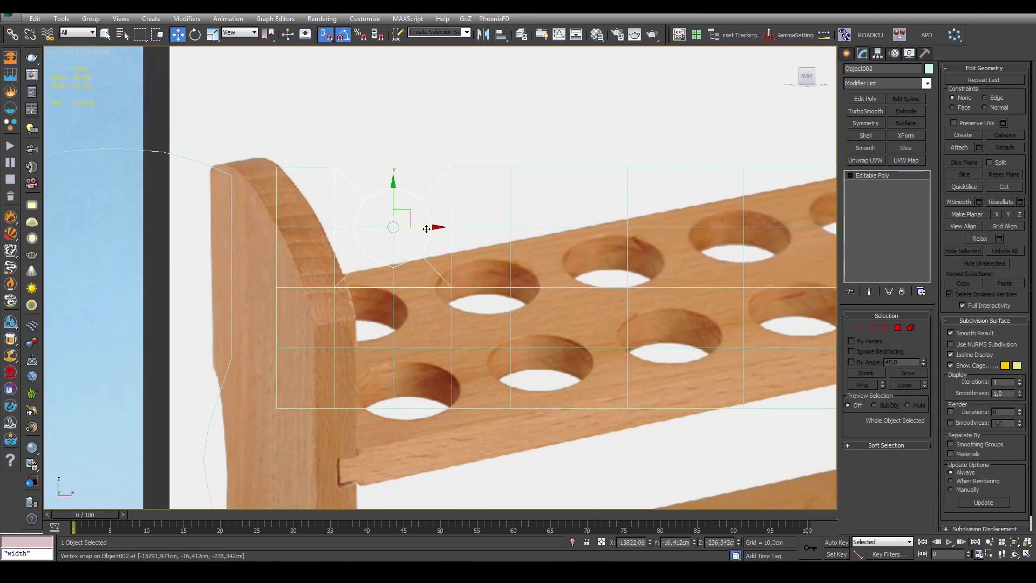
left_click(561, 332)
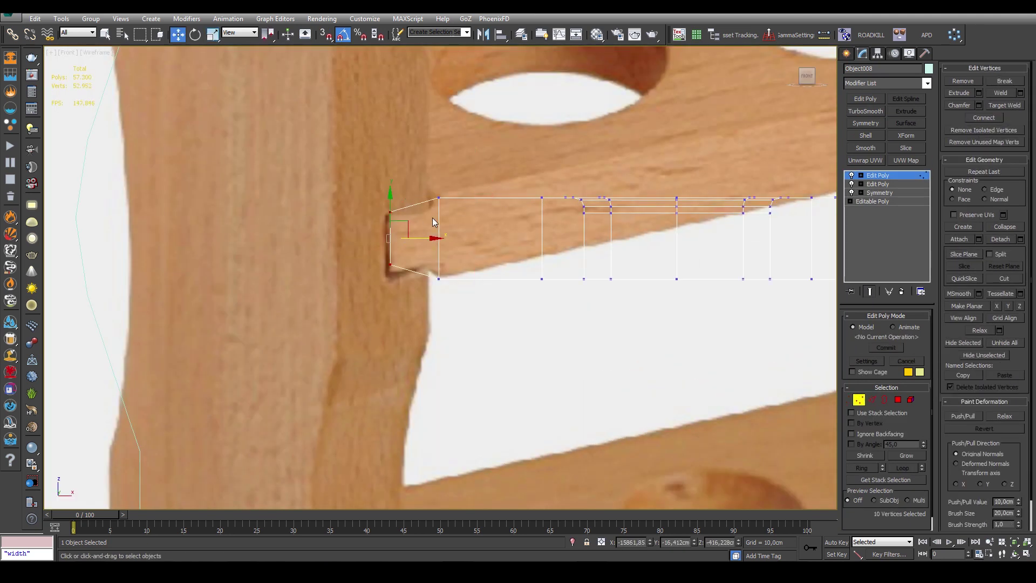
Snap the shelf's end joint vertices into the tenon shape.
middle_click_drag(344, 306, 467, 198)
key("ctrl+shift+c")
scroll(468, 154, "up", 4)
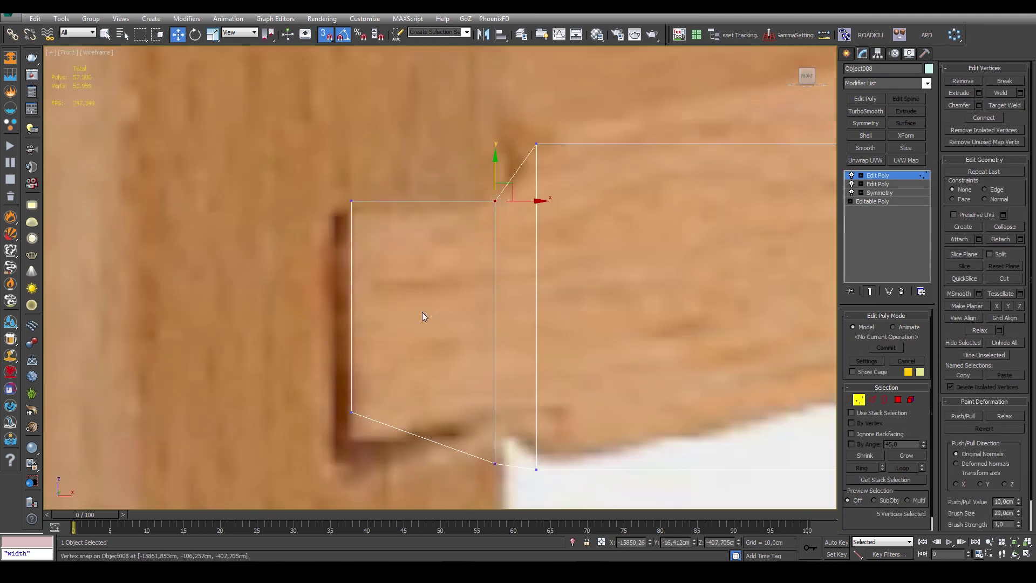
key("1")
scroll(422, 312, "down", 3)
key("s")
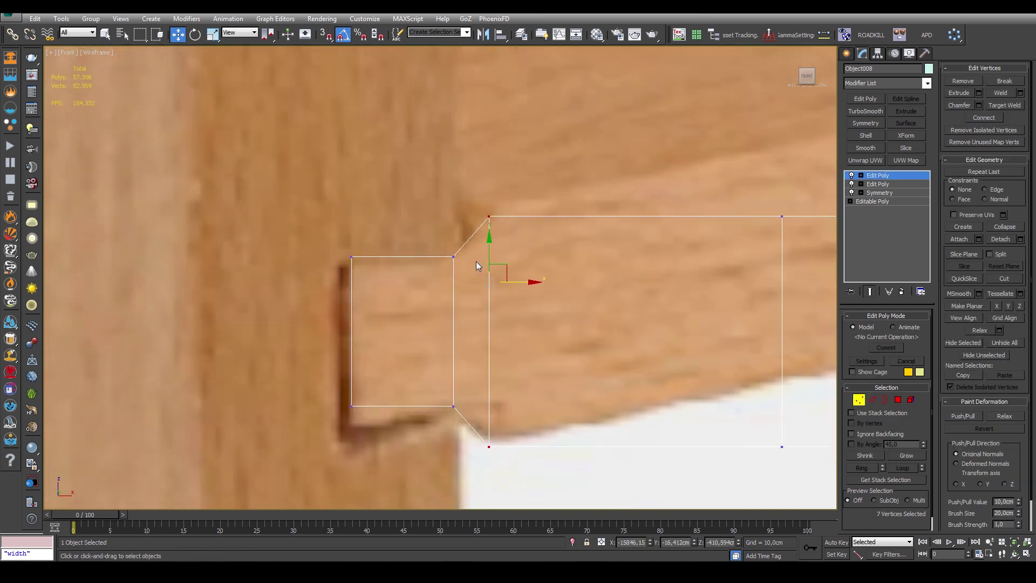
left_click_drag(475, 265, 462, 253)
key("p")
key("r")
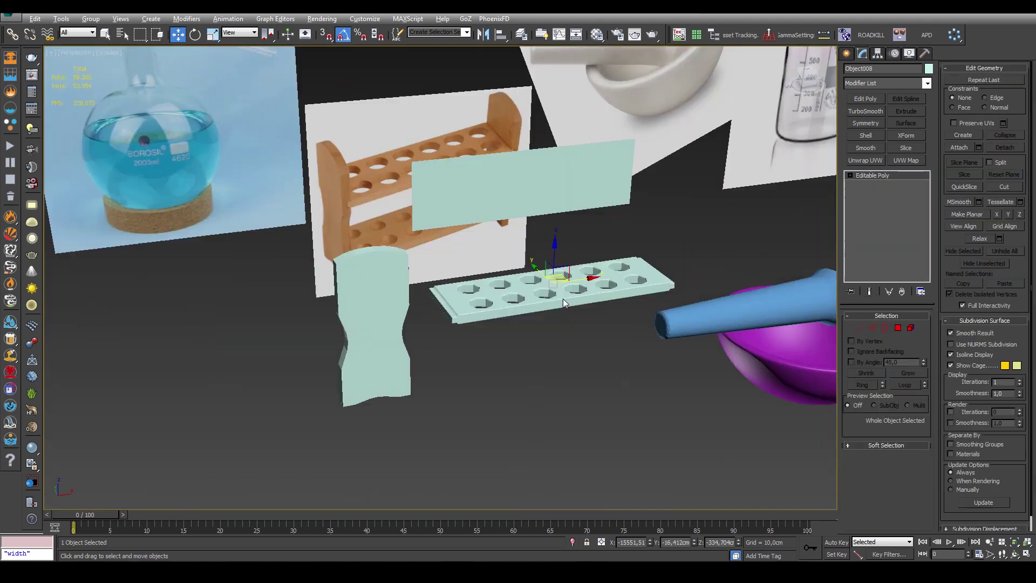
Detach half the shelf slab and mirror it with a Symmetry modifier on Y.
scroll(563, 303, "up", 5)
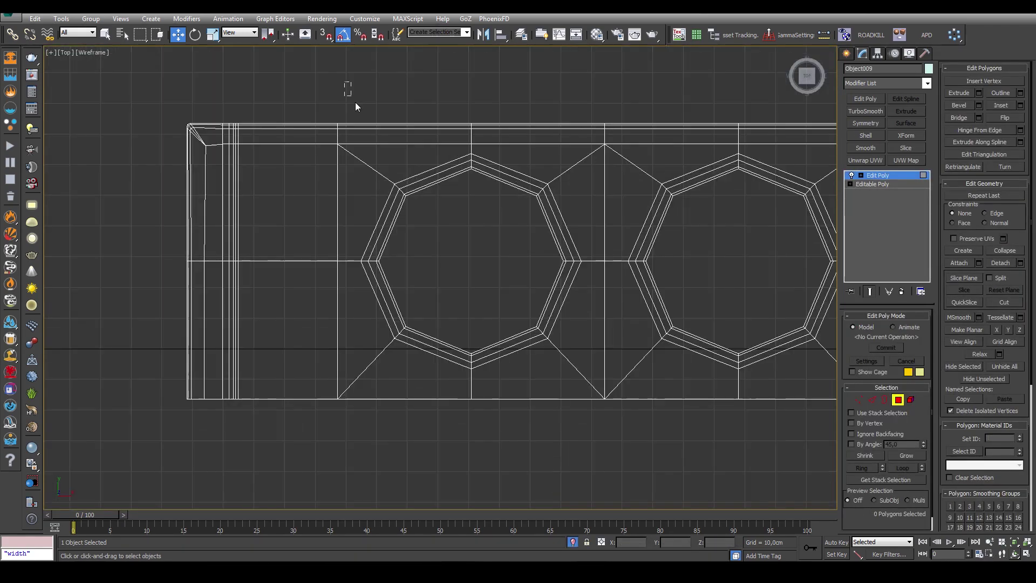
left_click(547, 293)
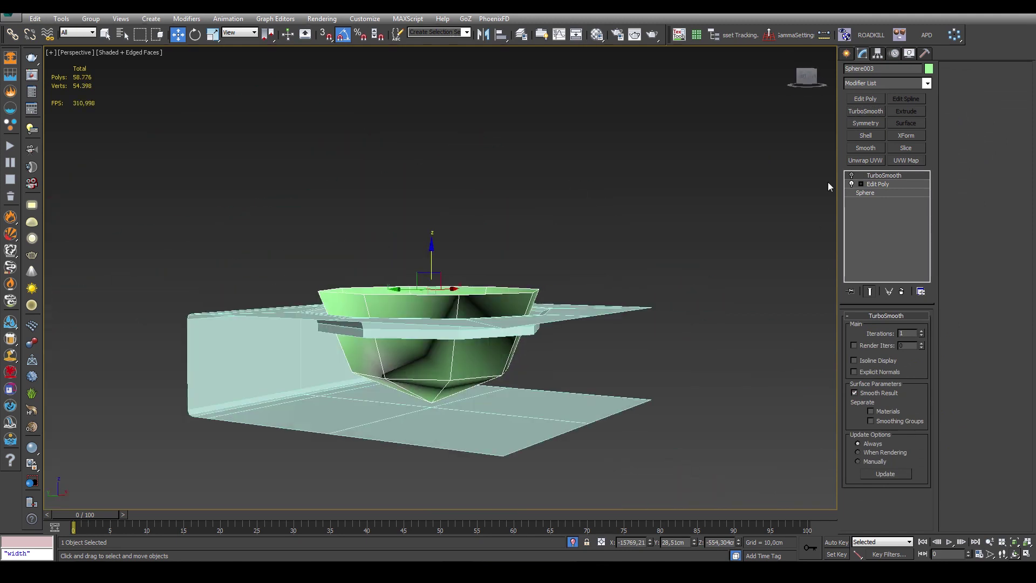
left_click(873, 84)
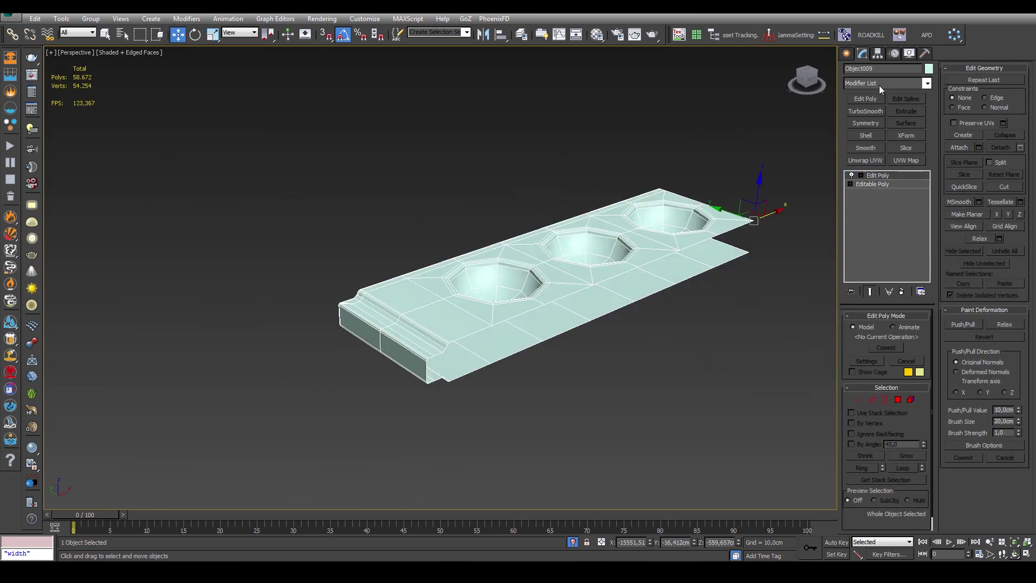
left_click(863, 122)
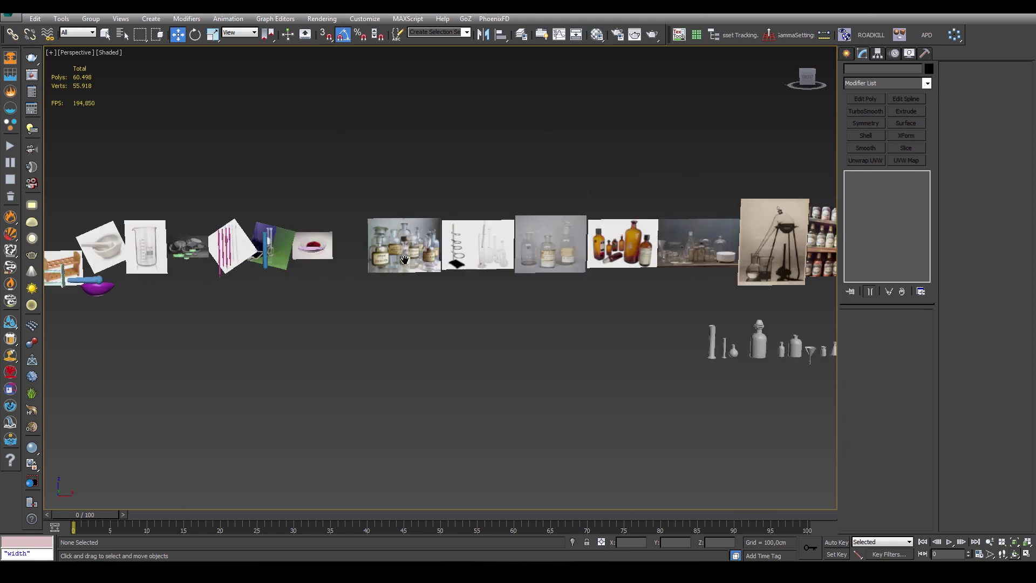
scroll(568, 325, "up", 3)
middle_click_drag(593, 321, 282, 304)
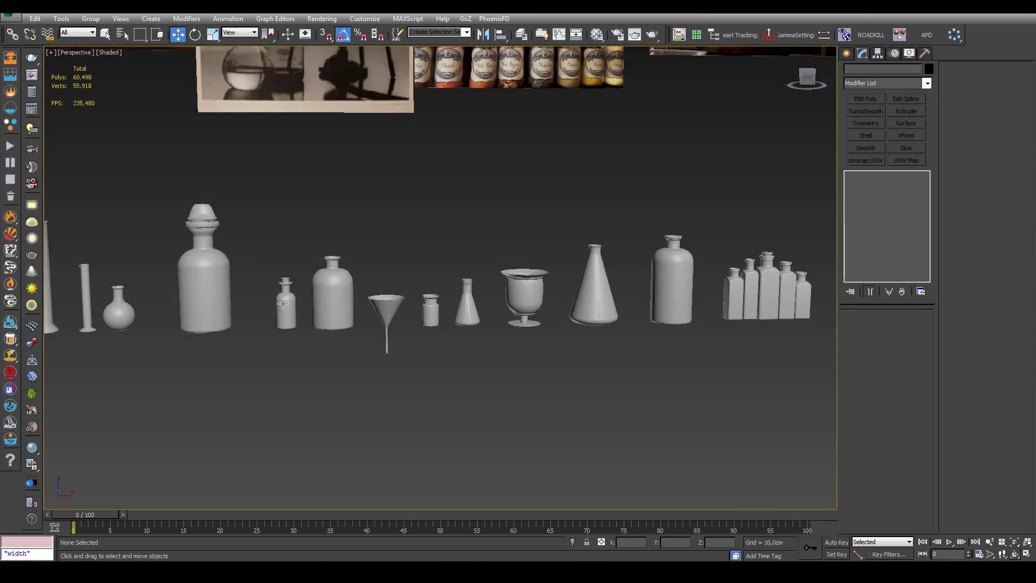
mouse_move(204, 298)
middle_mouse_down()
mouse_move(203, 243)
mouse_move(378, 231)
middle_mouse_up()
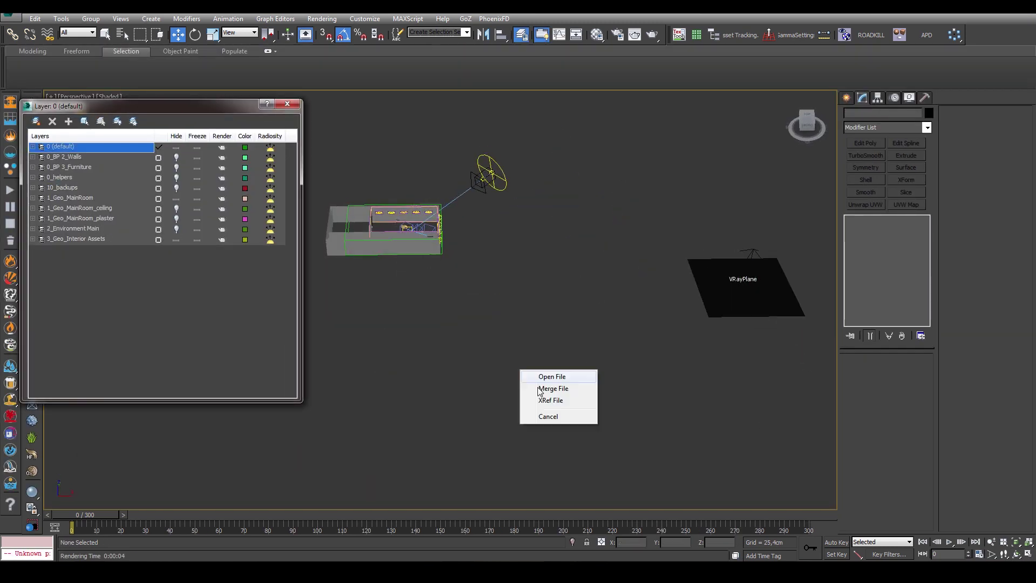
Name the new group Debris_samples and change how the debris objects are displayed.
left_click(574, 301)
middle_click_drag(574, 300, 556, 358, "alt")
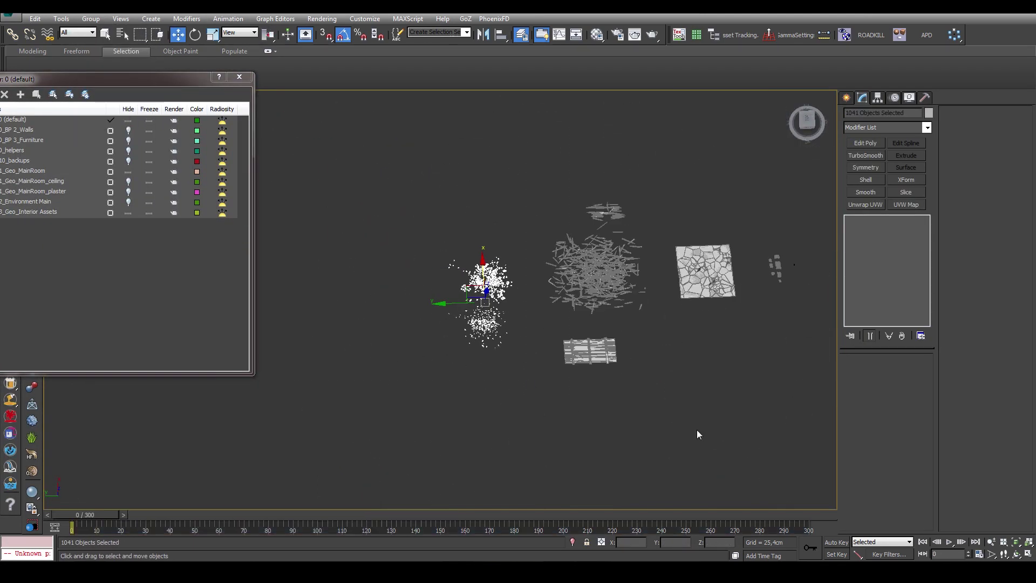
type("ples")
key("Return")
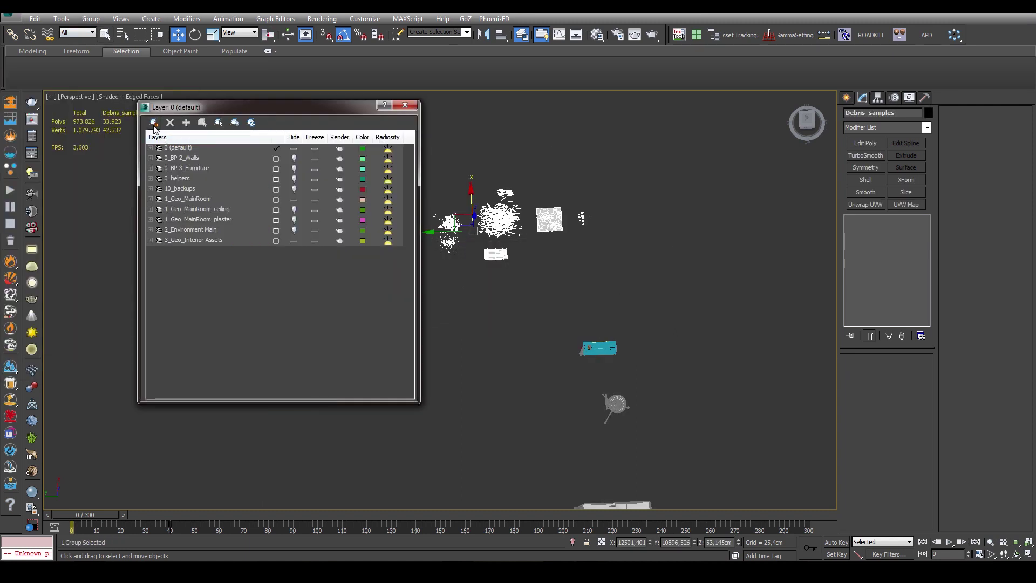
left_click(498, 293)
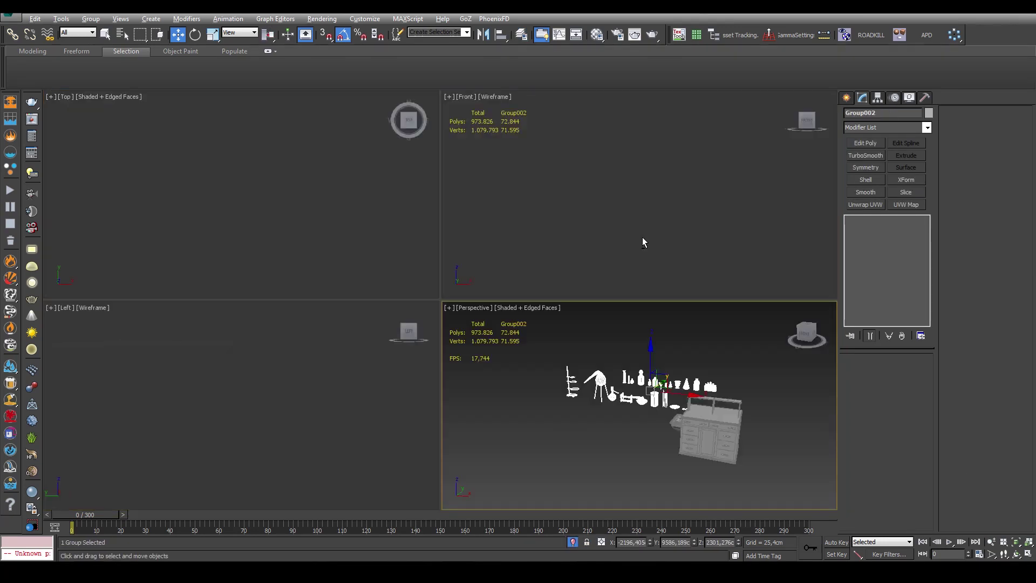
Switch to the shaded perspective view and orbit around the lab bench.
key("r")
scroll(588, 223, "up", 3)
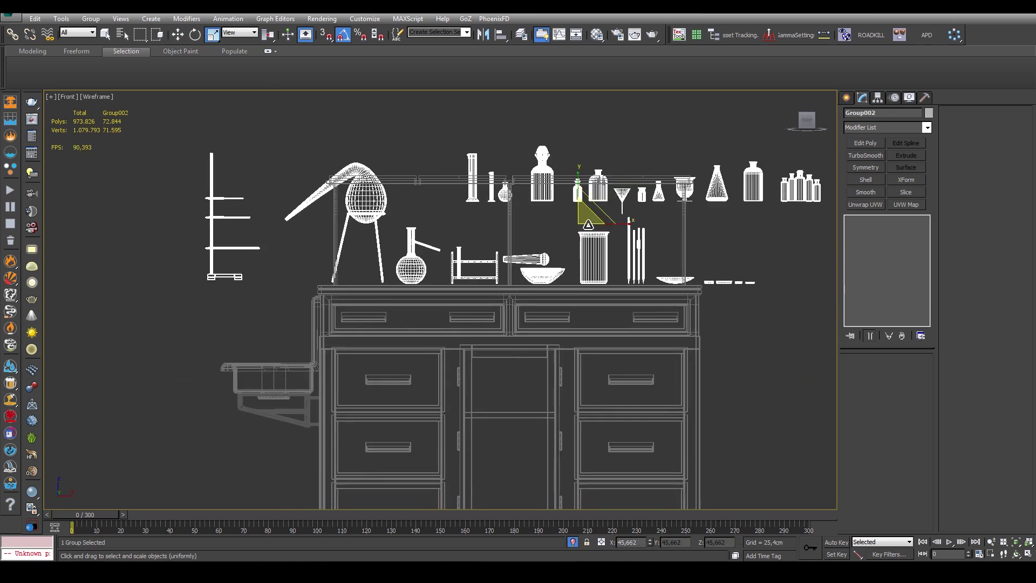
key("p")
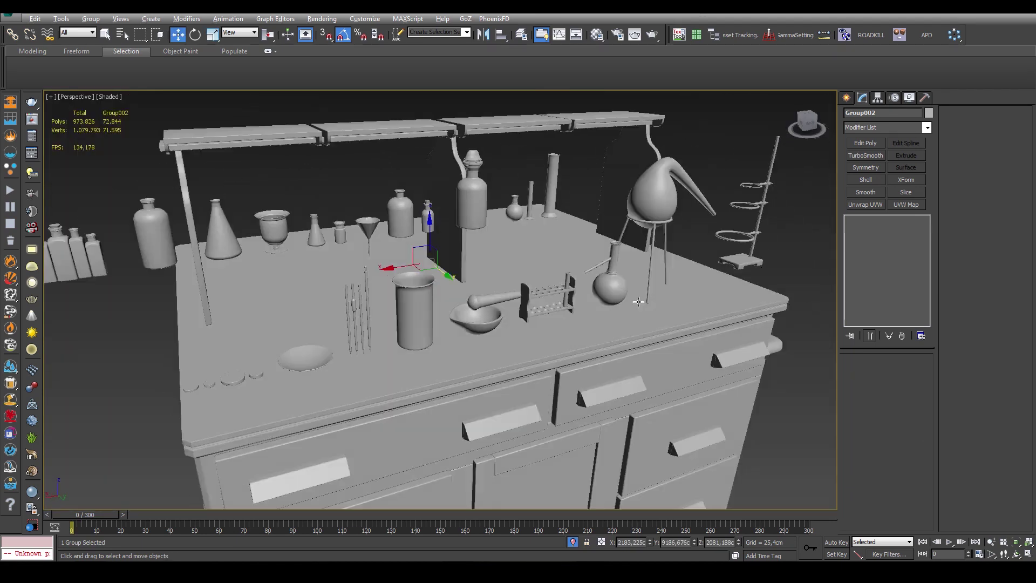
mouse_move(581, 231)
middle_mouse_down("alt")
mouse_move(535, 298)
mouse_move(660, 367)
middle_mouse_up("alt")
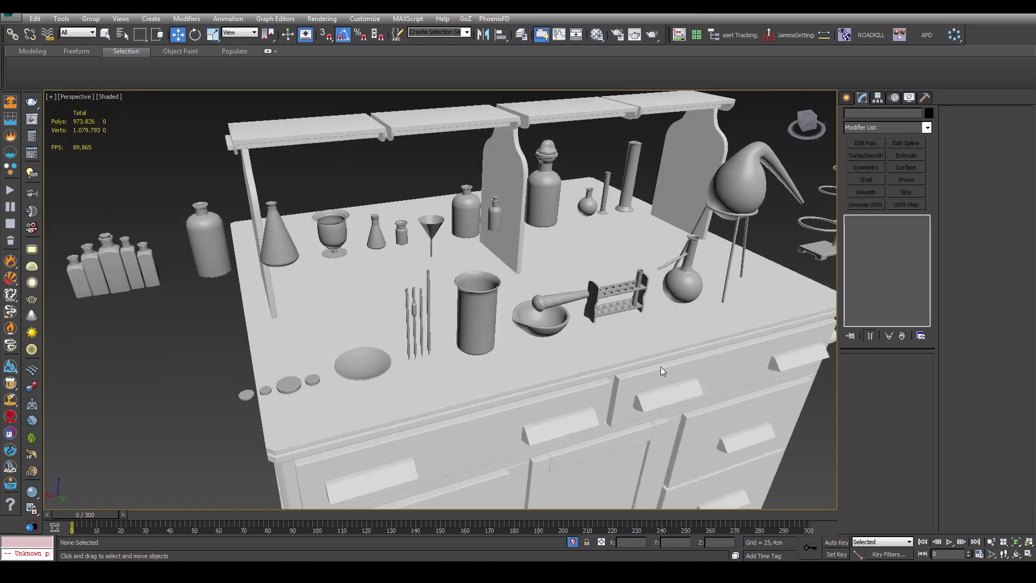
key("w")
key("F4")
Open the glassware group to reach its individual objects.
left_click(90, 18)
left_click(107, 43)
scroll(520, 269, "up", 5)
key("F4")
key("r")
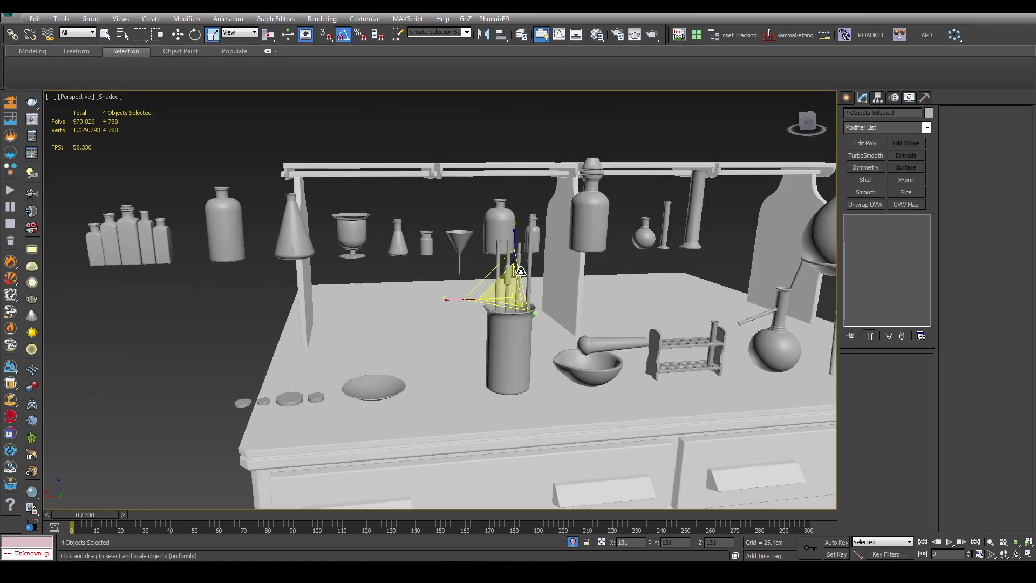
scroll(451, 322, "down", 5)
middle_click_drag(452, 322, 367, 285, "alt")
key("r")
Select the square bottle group and move the goblet up onto the shelf.
left_click(365, 239)
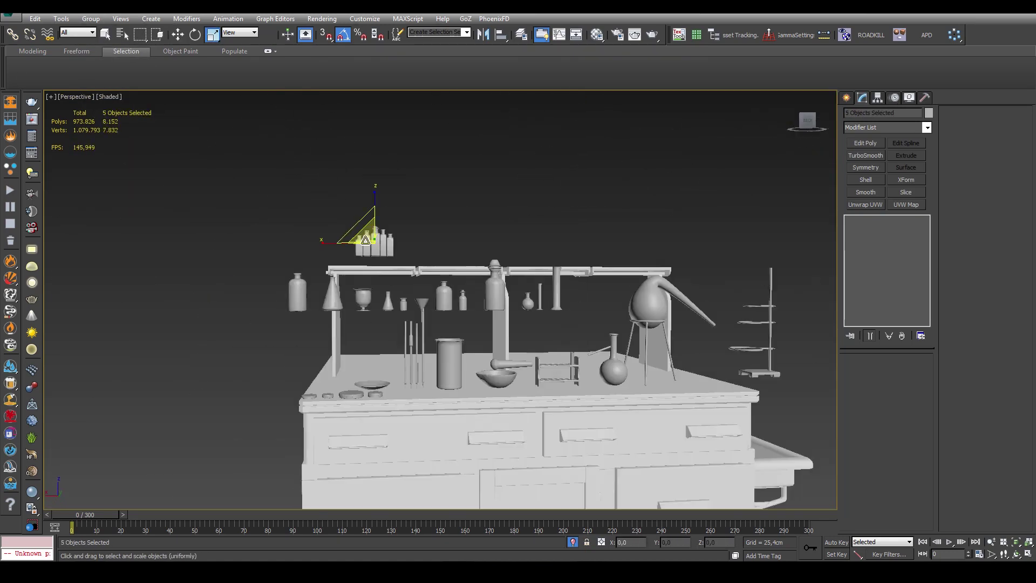
middle_click_drag(375, 204, 450, 280, "alt")
left_click(399, 178)
middle_click_drag(399, 178, 462, 279, "alt")
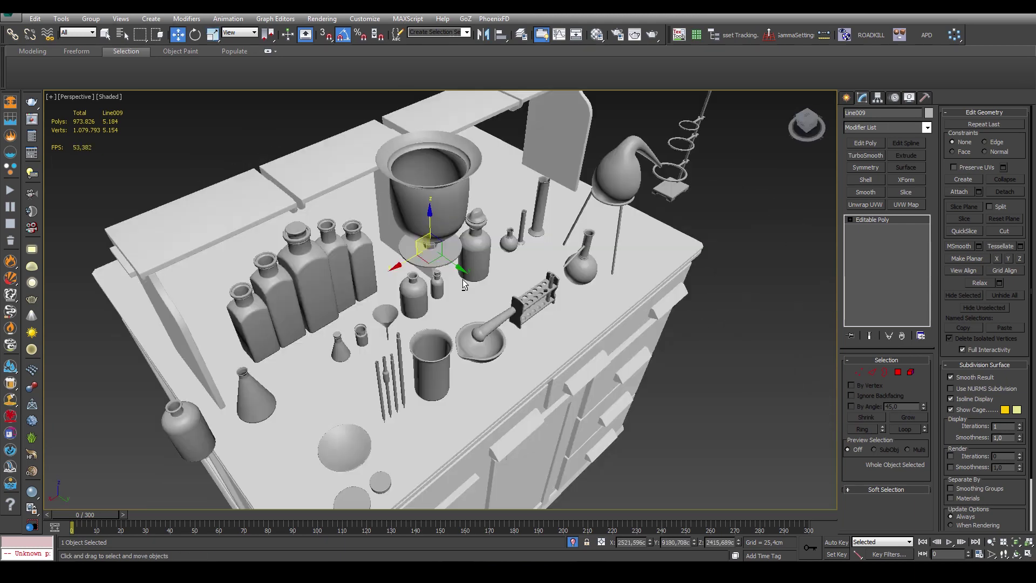
scroll(410, 205, "up", 3)
scroll(410, 205, "up", 5)
scroll(410, 205, "down", 6)
middle_click_drag(410, 205, 323, 227, "alt")
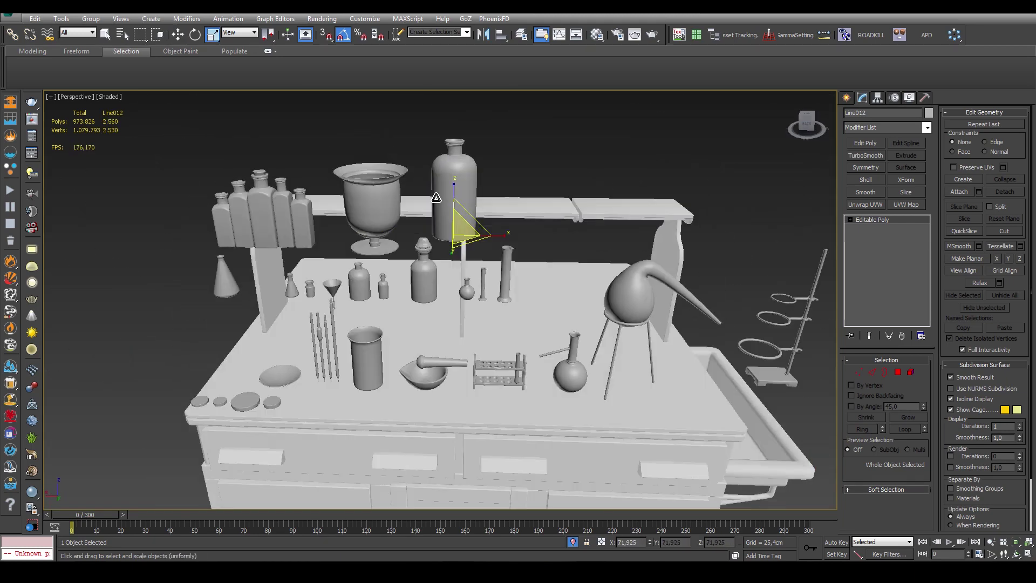
Select the small conical flask and the test-tube rack.
left_click(253, 243)
scroll(450, 319, "up", 3)
left_click(588, 329)
scroll(558, 295, "up", 3)
key("r")
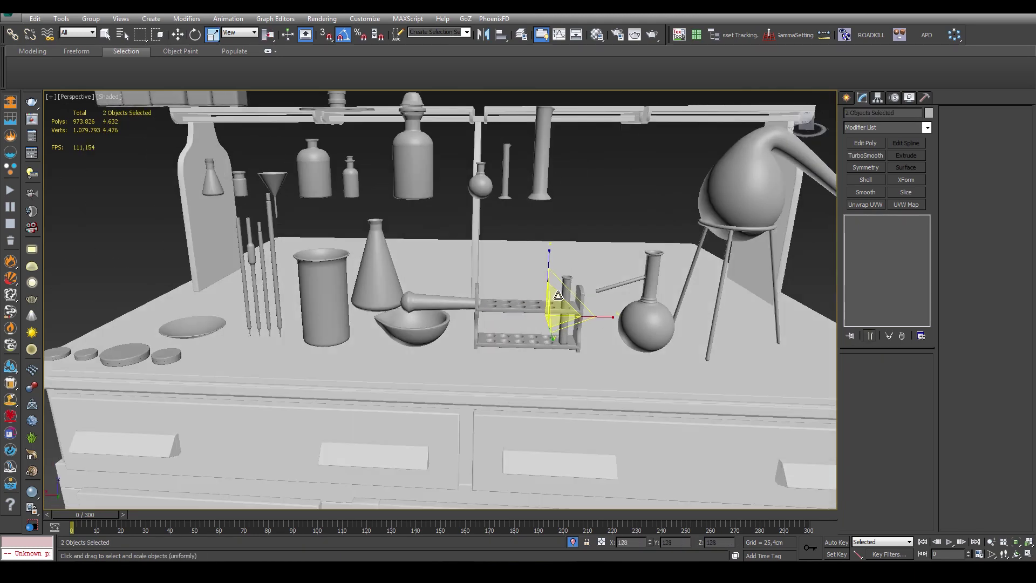
scroll(551, 289, "down", 4)
Select the retort and reposition the test tube on the bench.
left_click(549, 258)
key("w")
left_click(520, 277)
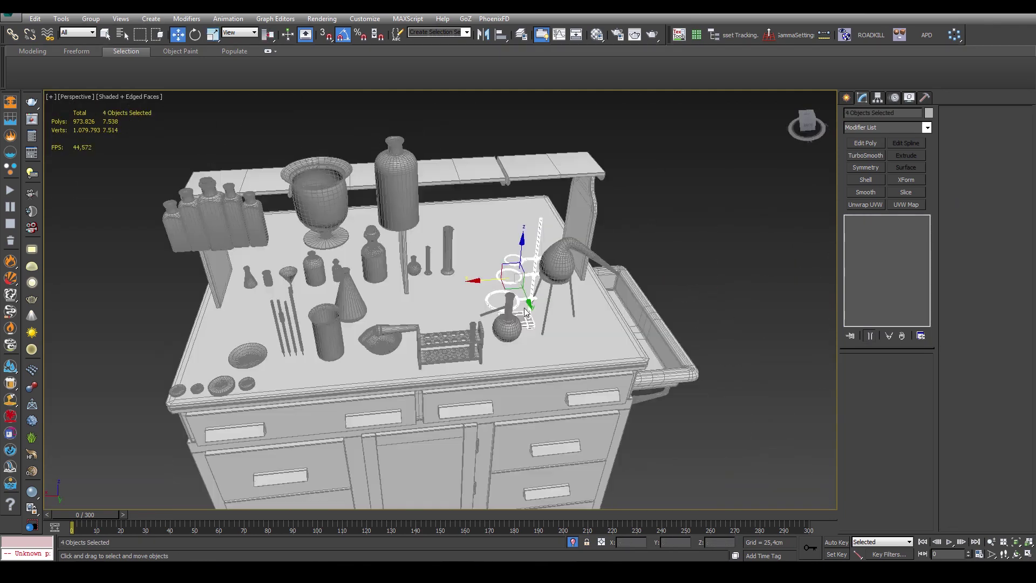
scroll(475, 289, "up", 4)
mouse_move(475, 289)
middle_mouse_down("alt")
mouse_move(605, 416)
mouse_move(374, 258)
mouse_move(562, 394)
middle_mouse_up("alt")
scroll(374, 258, "up", 2)
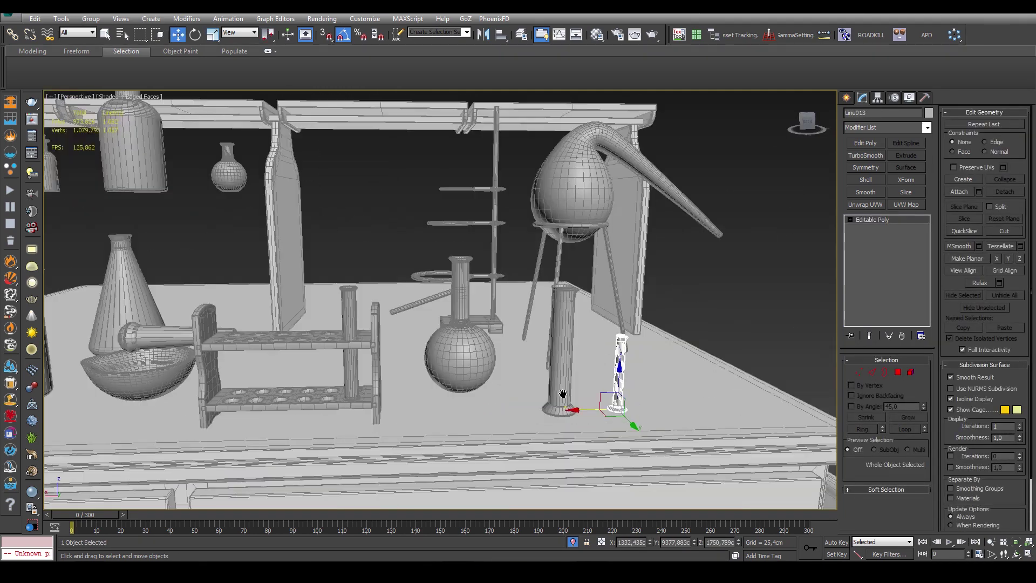
scroll(591, 306, "down", 3)
Select the mortar and pestle, then the funnel and neighbouring glassware.
left_click(462, 315)
mouse_move(591, 306)
middle_mouse_down("alt")
mouse_move(464, 302)
mouse_move(442, 335)
middle_mouse_up("alt")
left_click(439, 338)
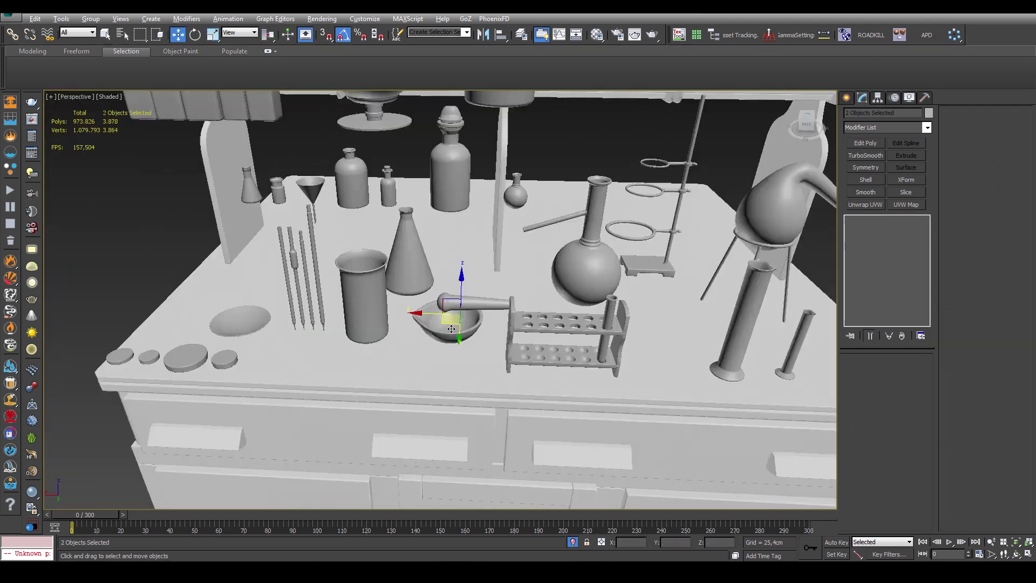
scroll(494, 339, "up", 3)
scroll(494, 339, "down", 3)
left_click_drag(270, 302, 348, 374)
middle_click_drag(348, 374, 485, 290, "alt")
scroll(485, 290, "up", 3)
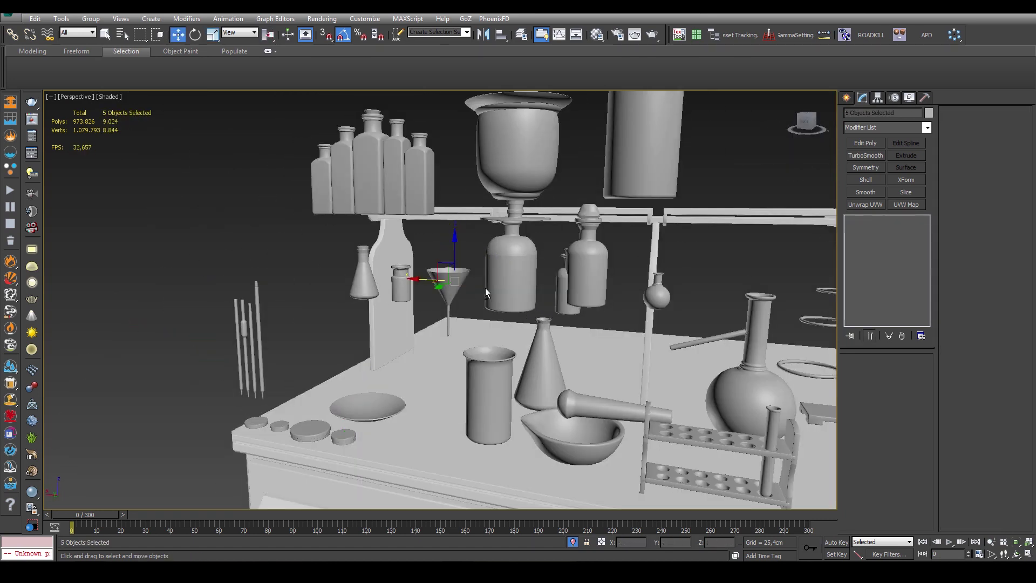
Select a glassware piece and the small round flask to arrange them.
left_click(427, 267)
key("w")
middle_click_drag(426, 266, 643, 354, "alt")
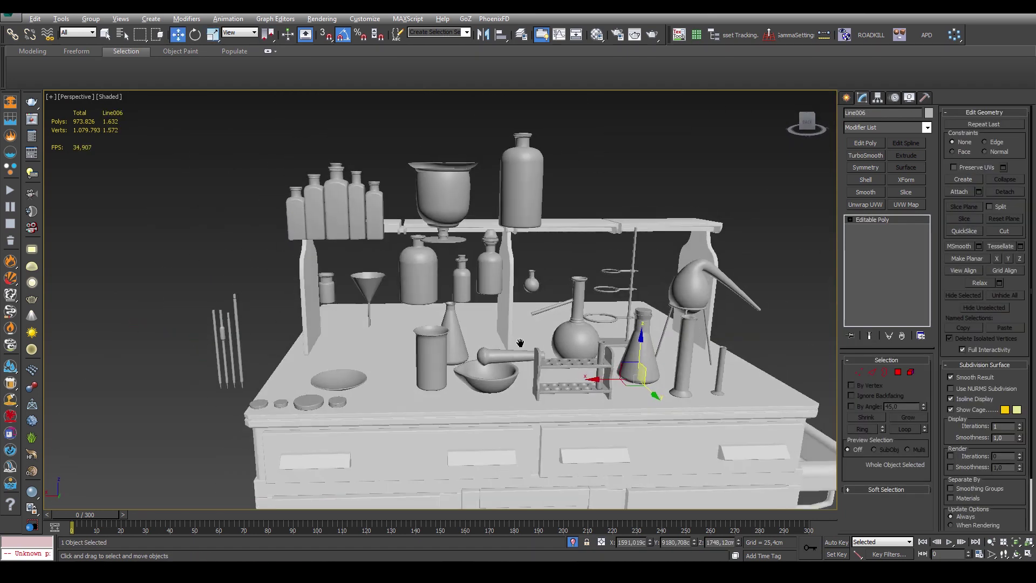
scroll(628, 405, "down", 2)
middle_click_drag(628, 405, 539, 351, "alt")
scroll(539, 351, "up", 2)
left_click(475, 324)
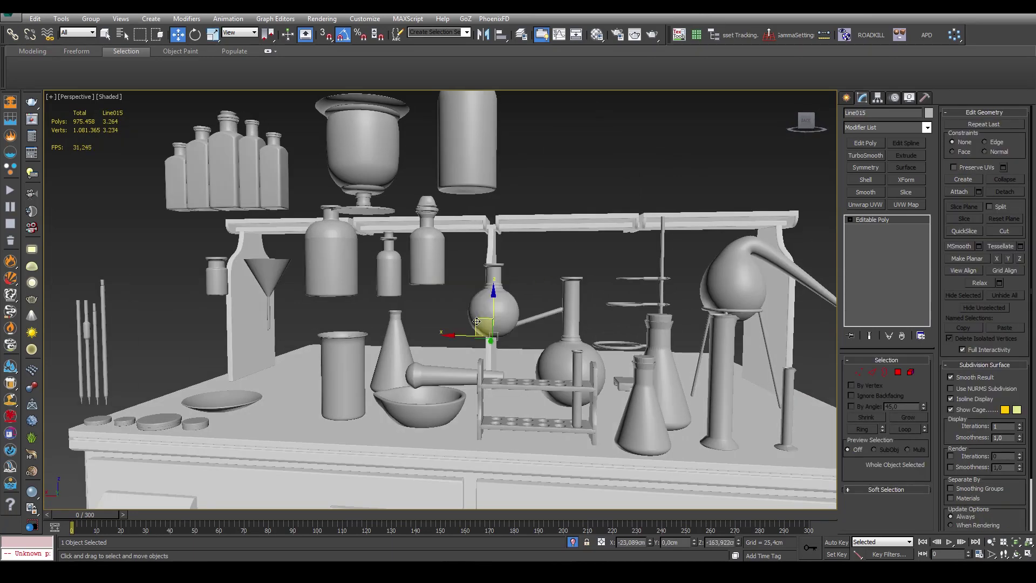
scroll(438, 323, "up", 2)
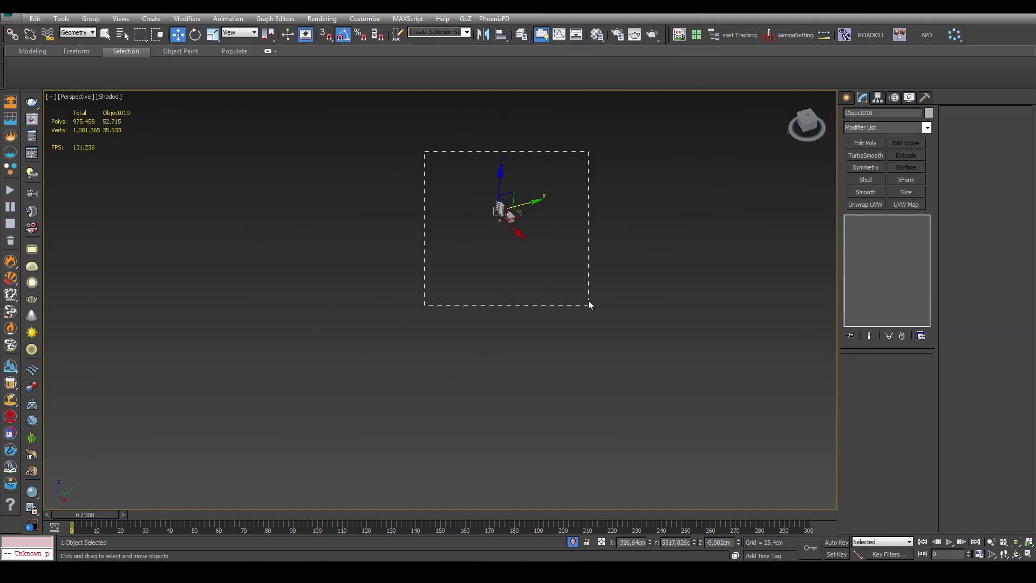
Select the shelf and reframe the viewport around the cabinet.
middle_click_drag(294, 336, 321, 250, "alt")
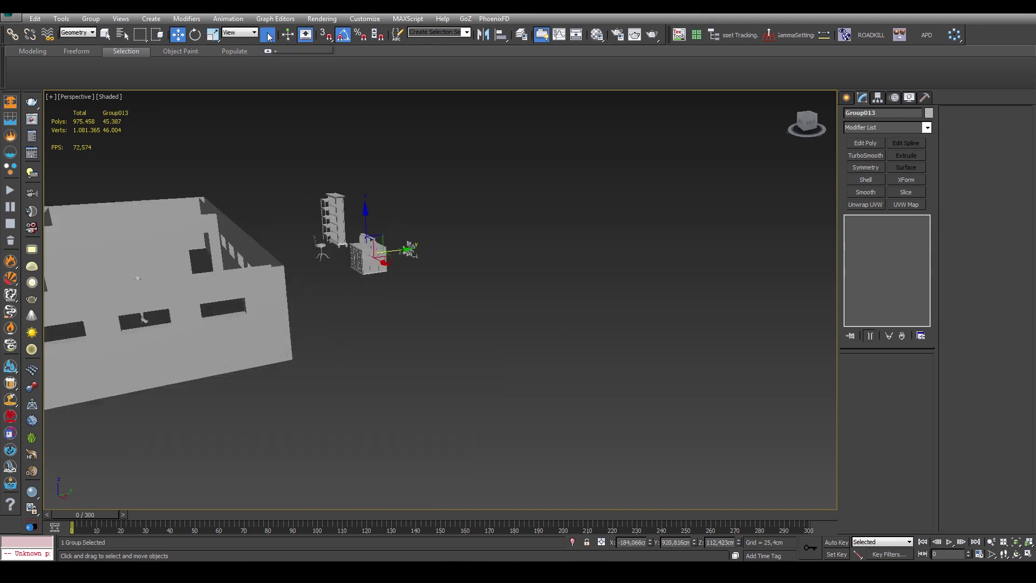
left_click(321, 250)
middle_click_drag(315, 287, 382, 317)
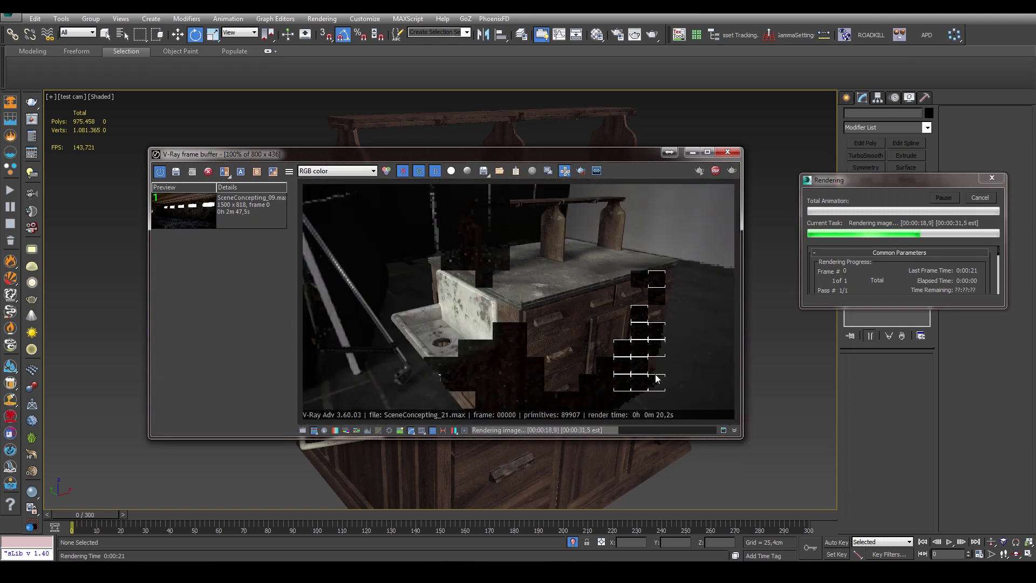
Close the render window, add a UVW Xform to the shelf board, and zoom onto it.
scroll(543, 311, "up", 2)
scroll(543, 311, "down", 2)
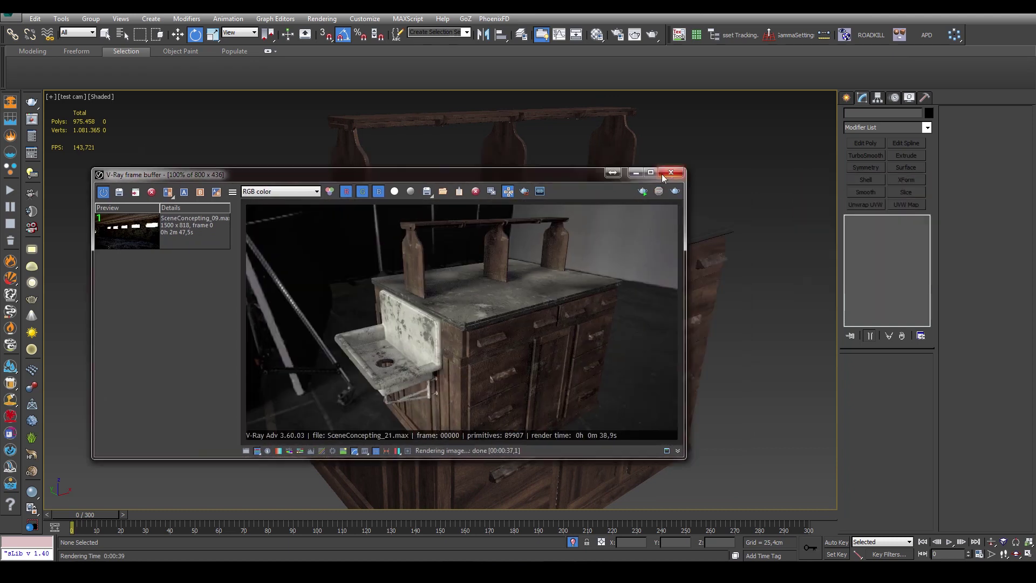
left_click(670, 173)
left_click(869, 475)
key("F4")
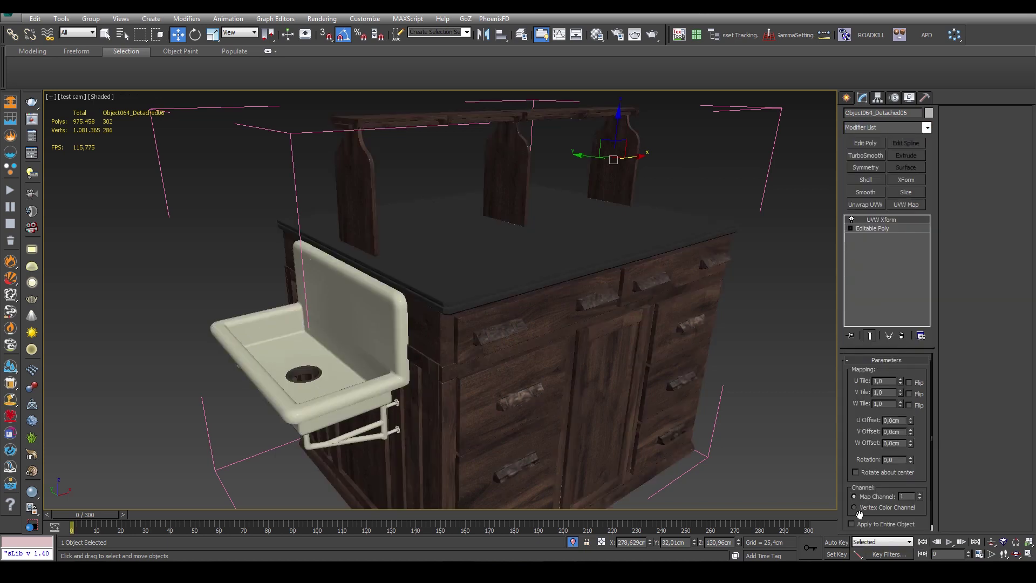
key("p")
scroll(665, 294, "down", 3)
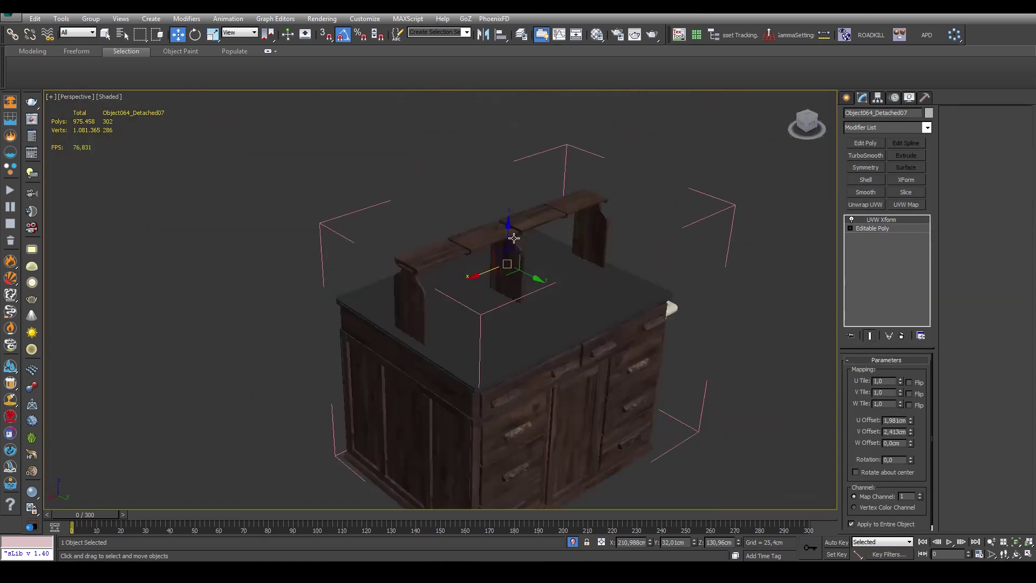
key("z")
key("F4")
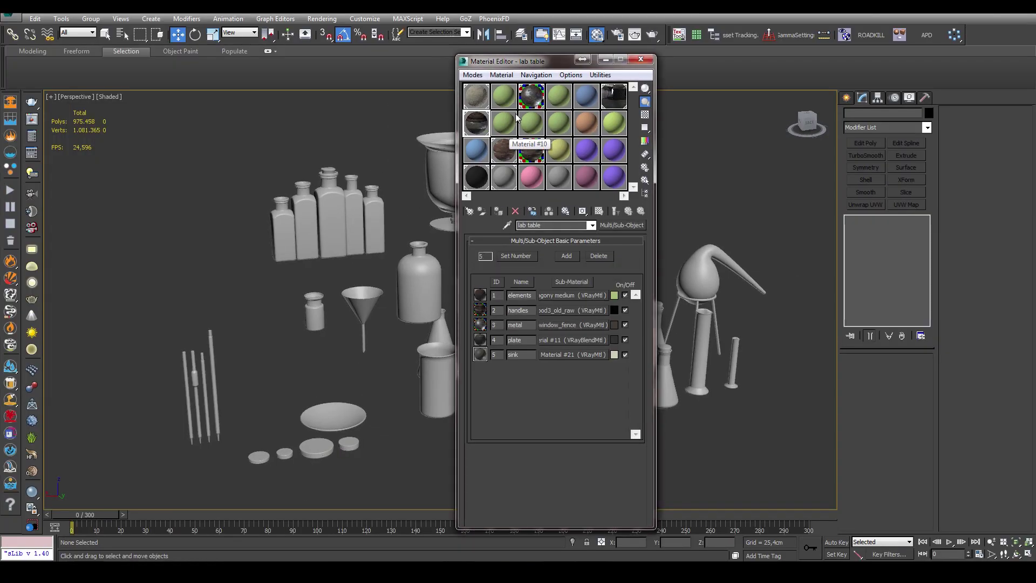
Load glass_dirty, set reflection brightness to 227, and render a noise preview.
double_click(516, 116)
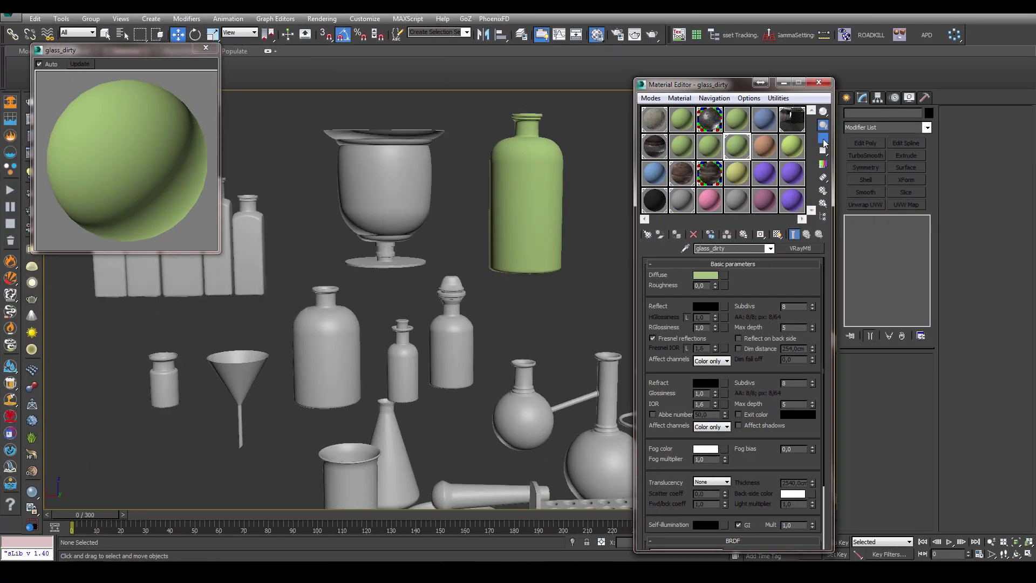
left_click(870, 296)
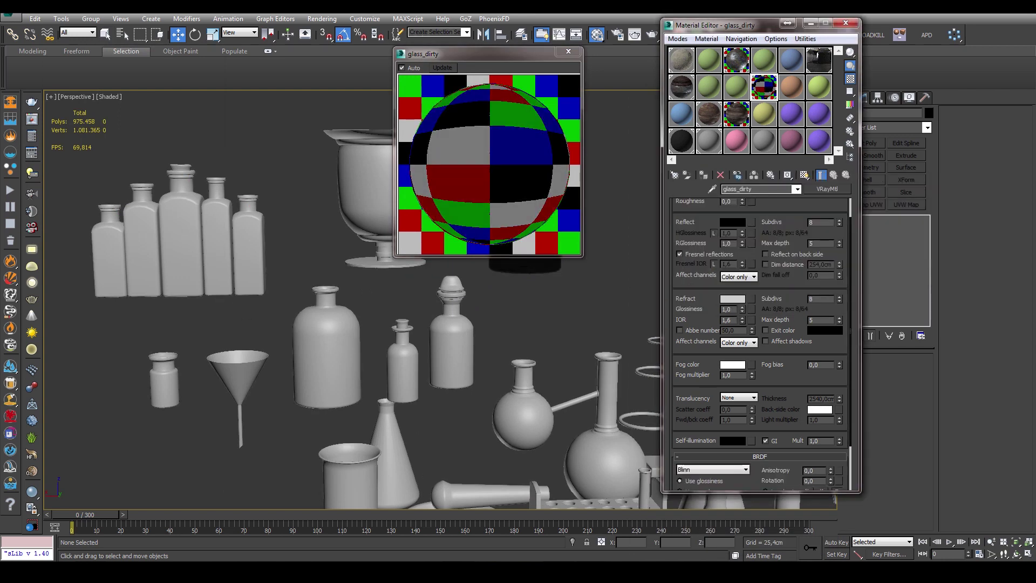
left_click(732, 217)
left_click_drag(534, 391, 545, 391)
left_click(536, 428)
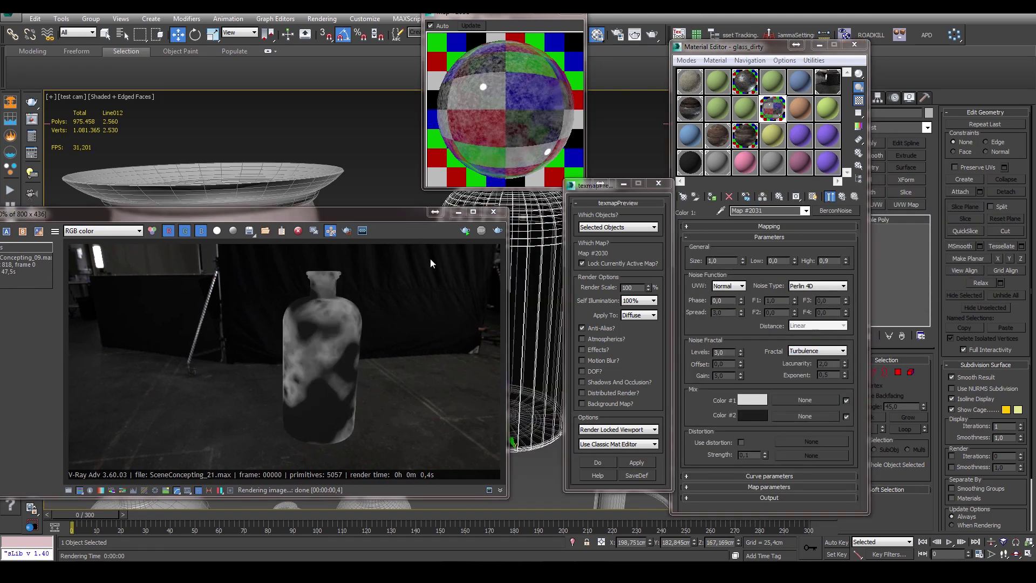
left_click(634, 464)
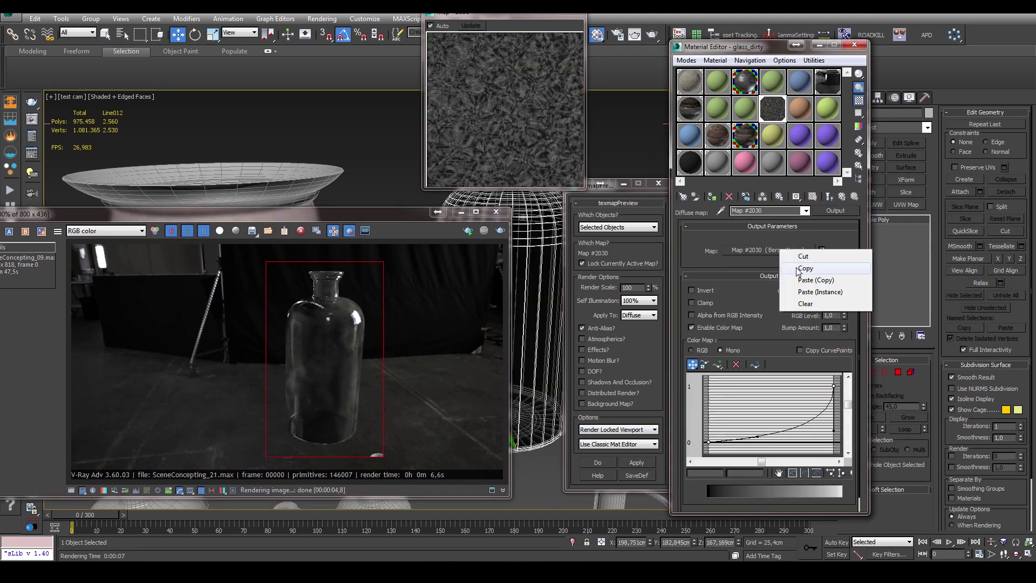
Paste the dirt map into Refract, copy the Mix map to RGlossiness, and re-render the bottle.
left_click(797, 268)
right_click(764, 337)
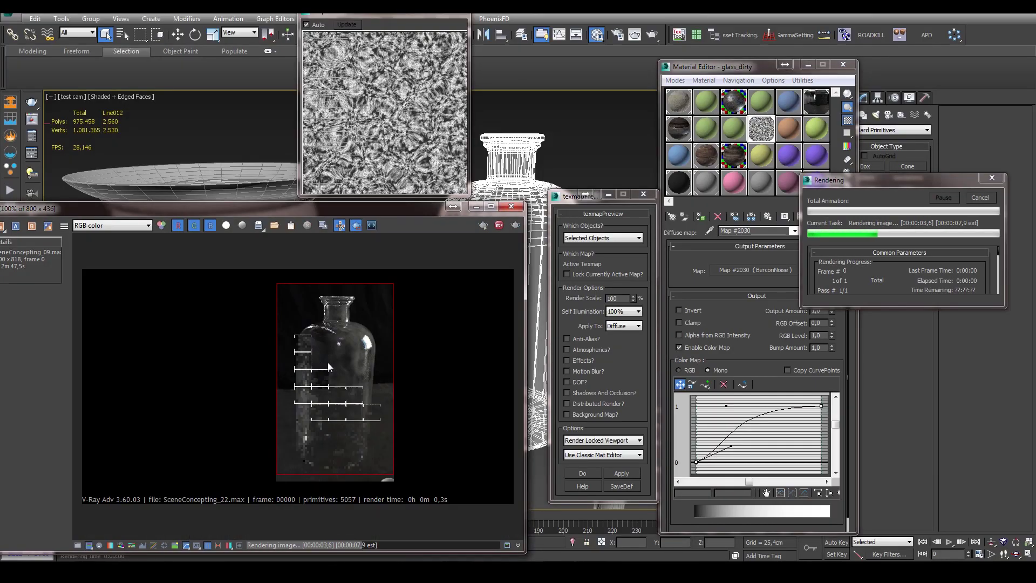
left_click(729, 253)
left_click(727, 367)
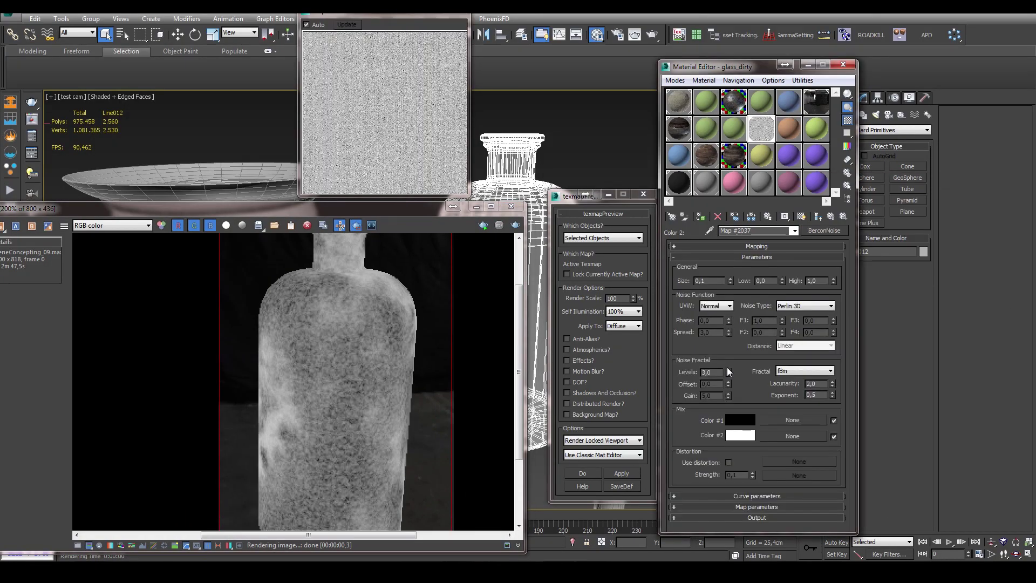
left_click(622, 473)
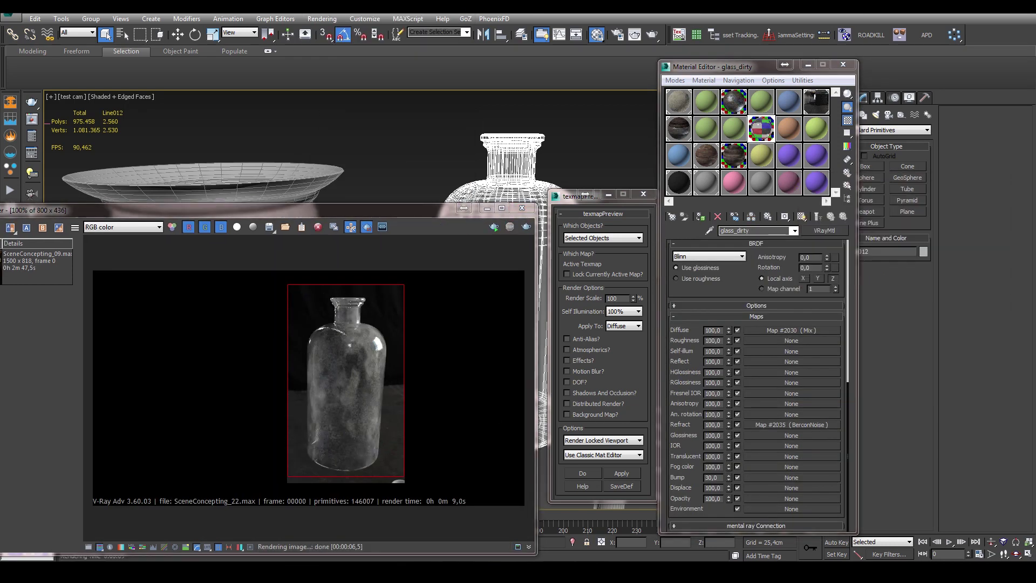
left_click_drag(792, 329, 697, 353)
left_click(818, 216)
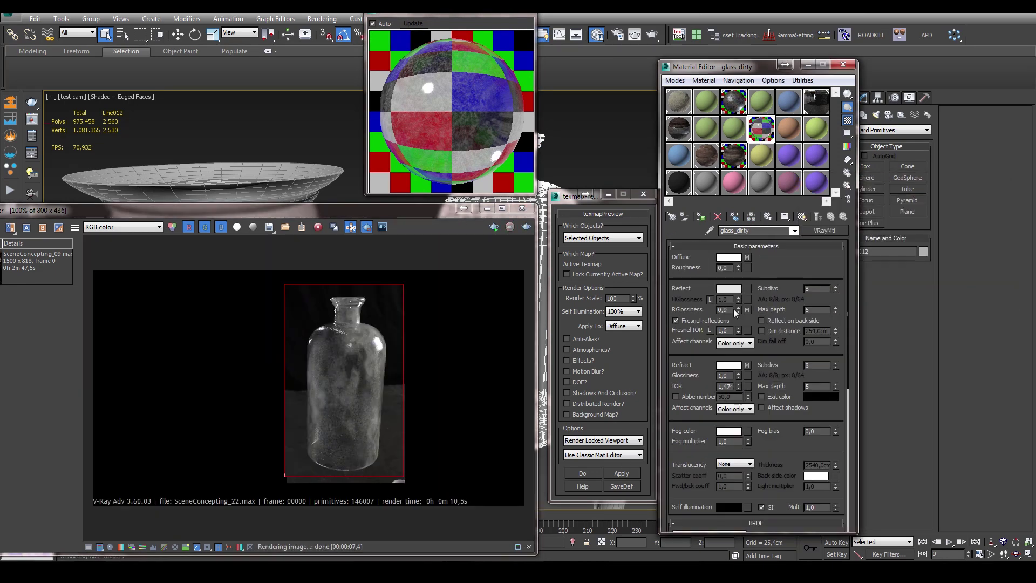
scroll(695, 329, "down", 5)
key("shift+q")
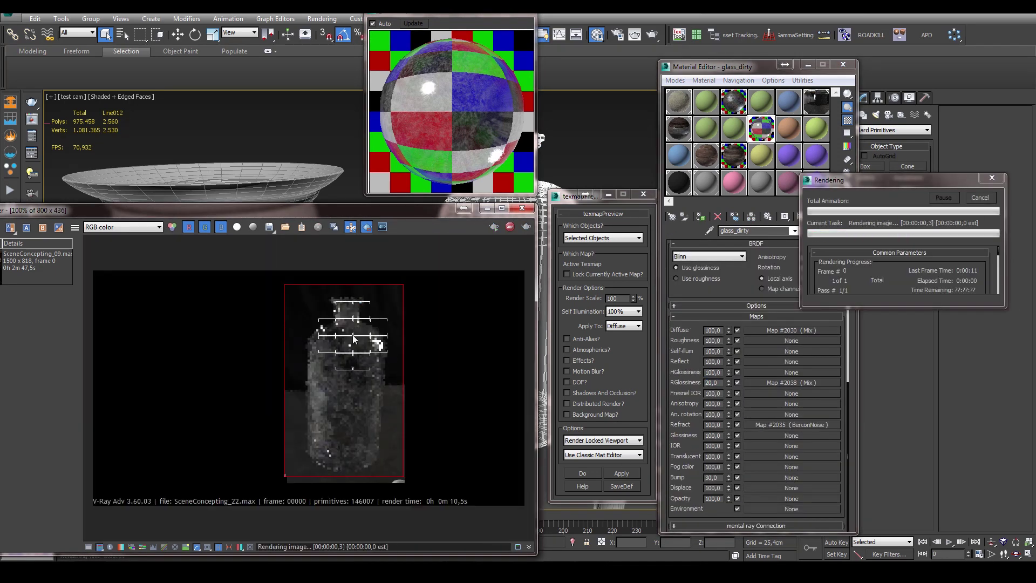
Convert glass_dirty to a VRayBlendMtl keeping the old material, with a BerconNoise Coat 1 mask.
left_click(823, 231)
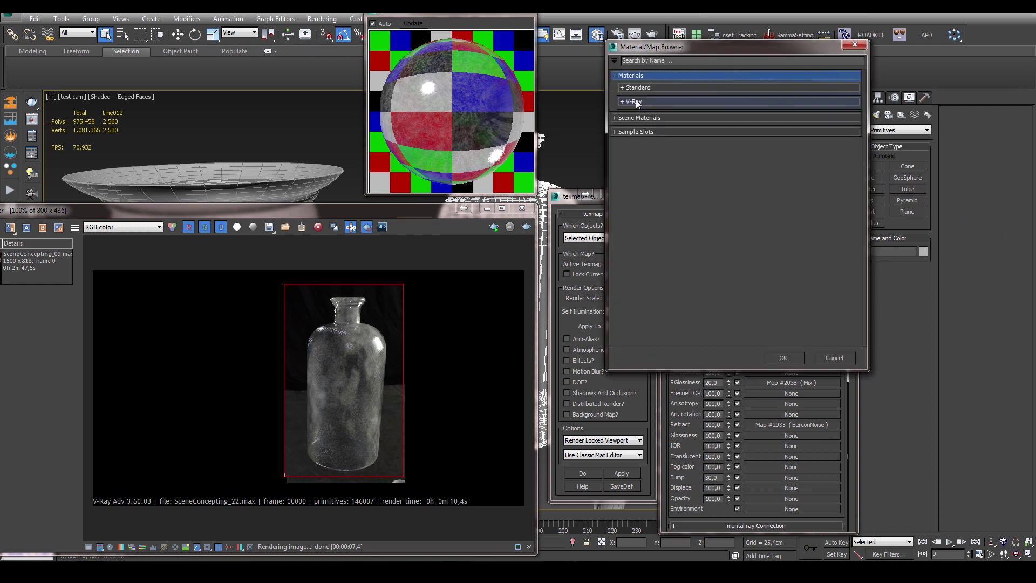
double_click(674, 84)
left_click(729, 323)
left_click(792, 289)
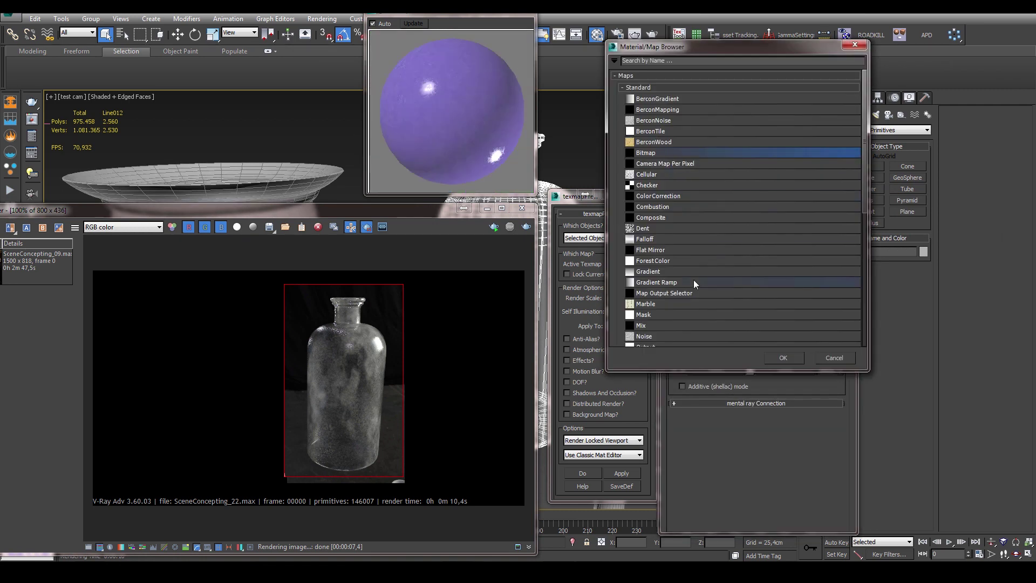
double_click(653, 121)
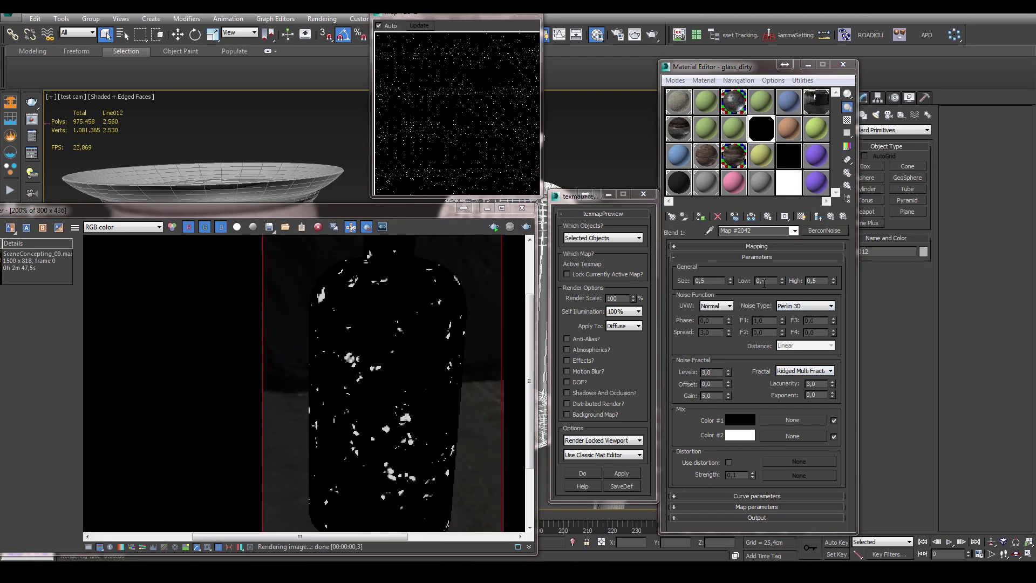
left_click(621, 474)
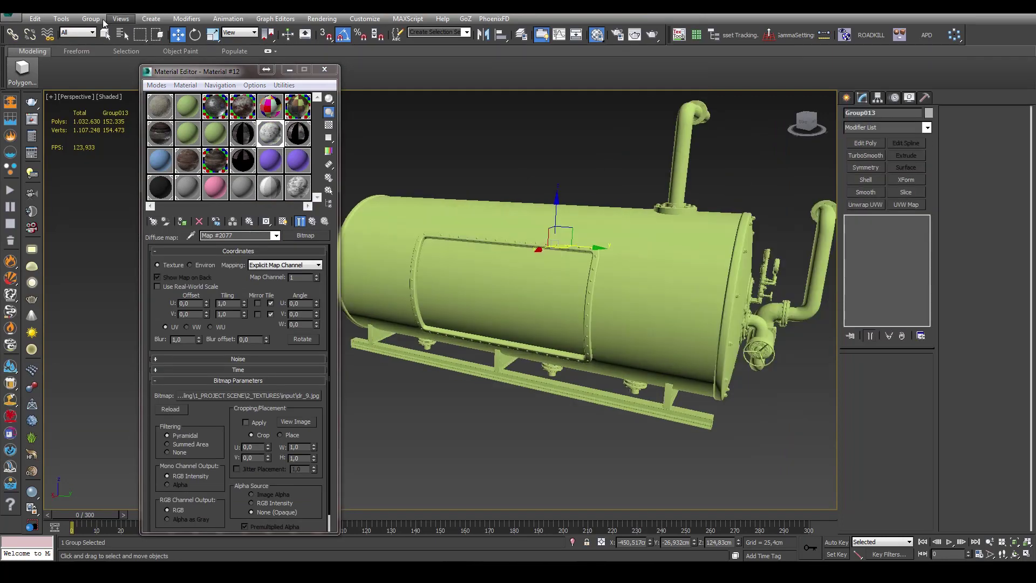
Select all the tank's parts and orbit closer around the tank.
left_click_drag(240, 79, 151, 103)
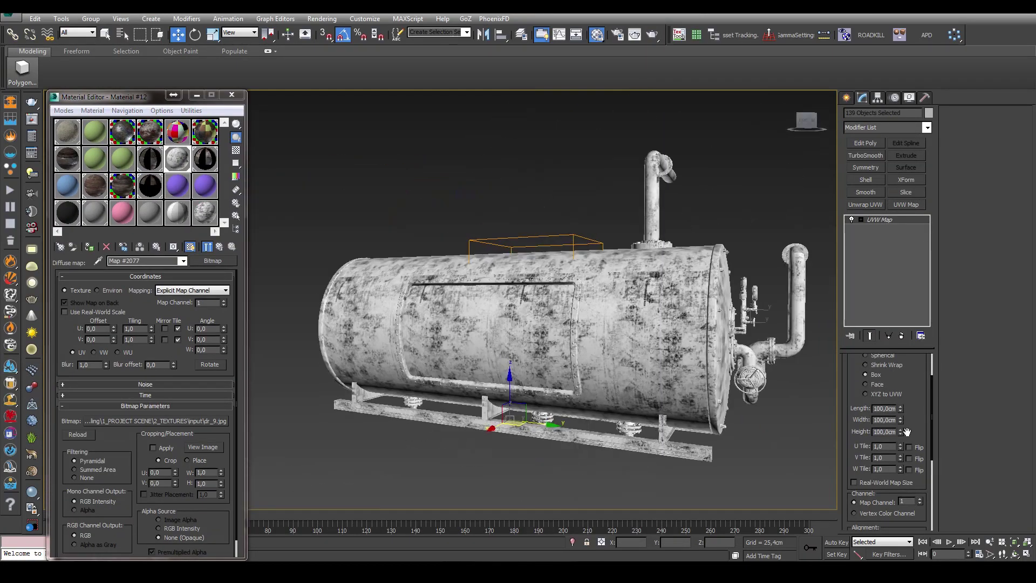
middle_click_drag(647, 323, 792, 378, "alt")
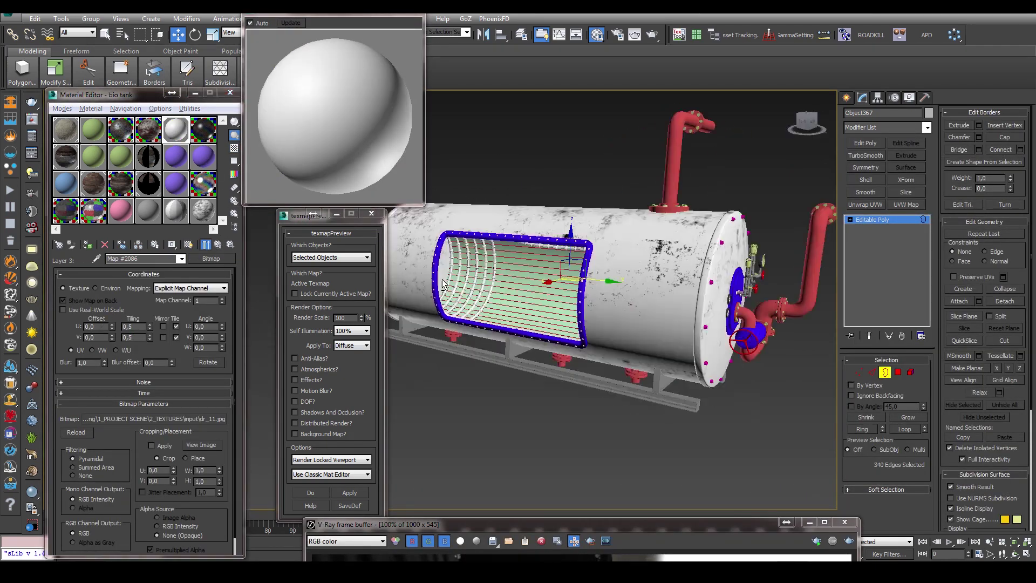
Set the Composite map's Layer 3 blend mode to Multiply.
left_click(140, 321)
left_click(135, 360)
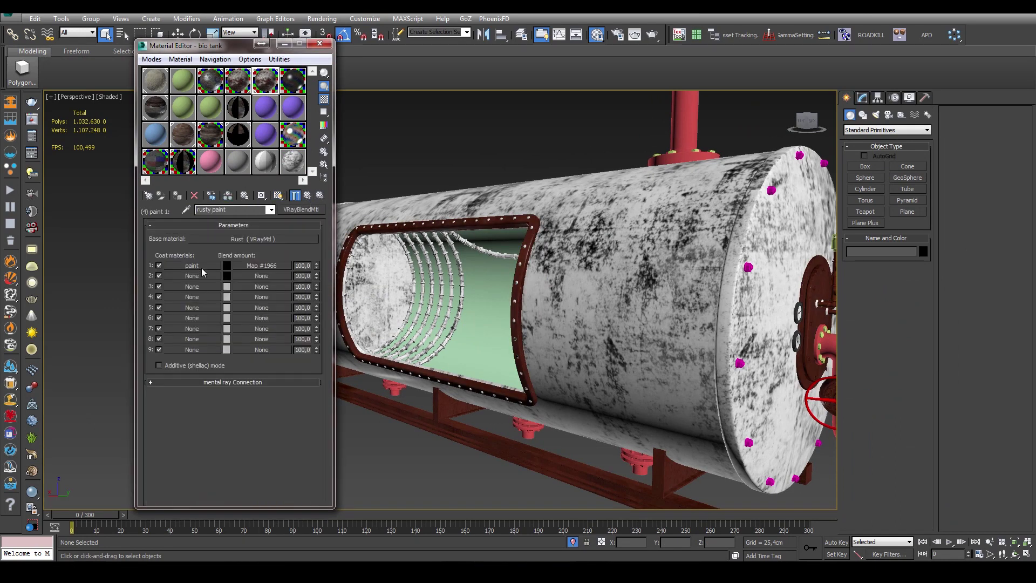
Set the Composite's Layer 2 colour to near black and render the tank to check the dirt.
left_click_drag(278, 48, 230, 35)
left_click(125, 330)
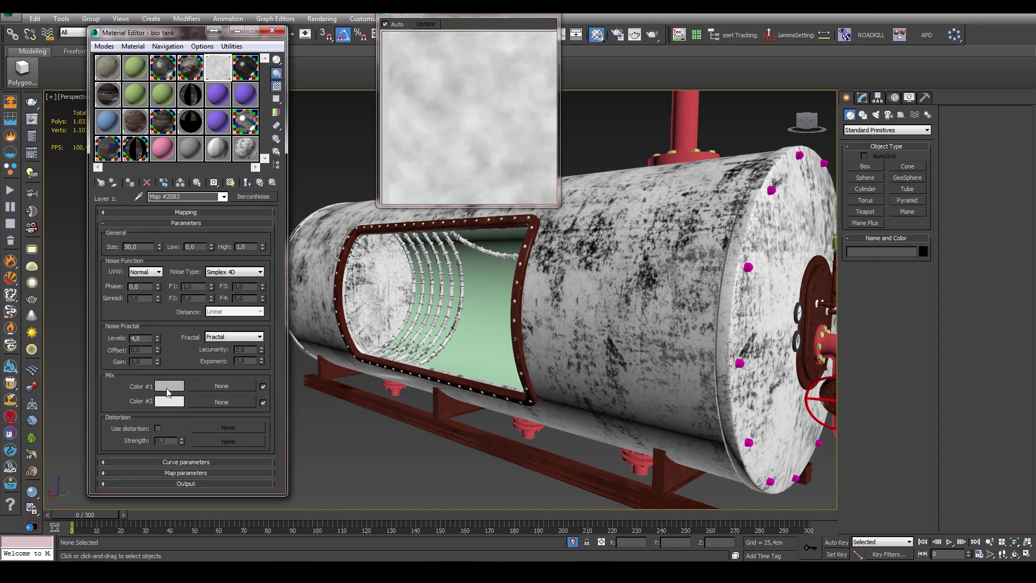
left_click(250, 299)
left_click(260, 183)
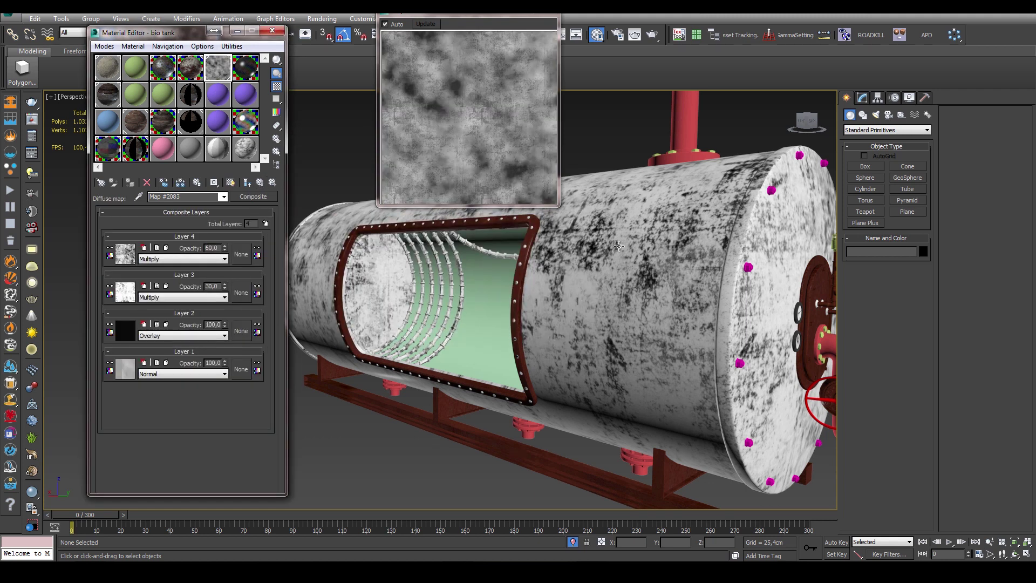
key("shift+q")
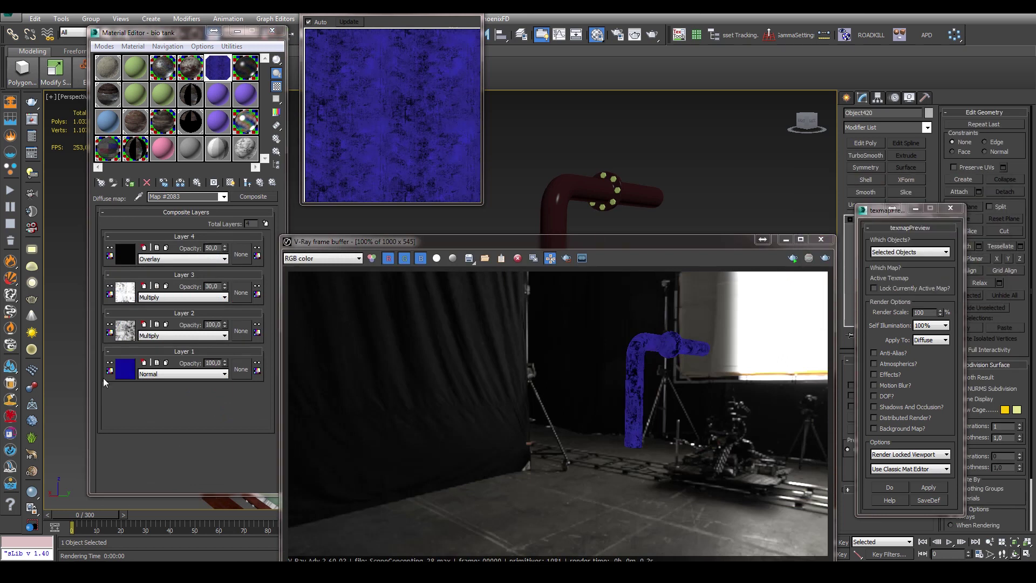
Open the patchy dirt bitmap on the Composite's Layer 2.
left_click(125, 330)
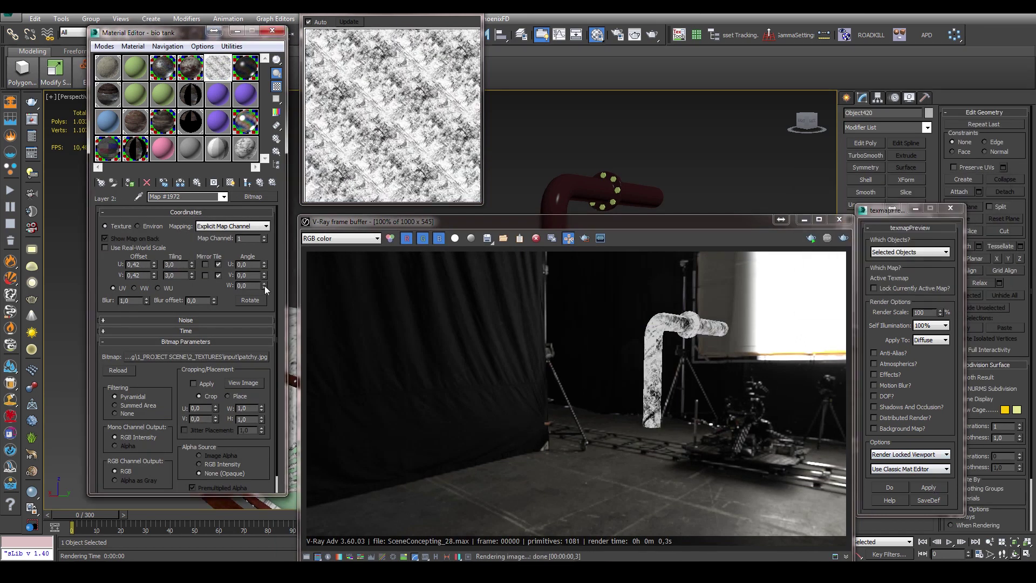
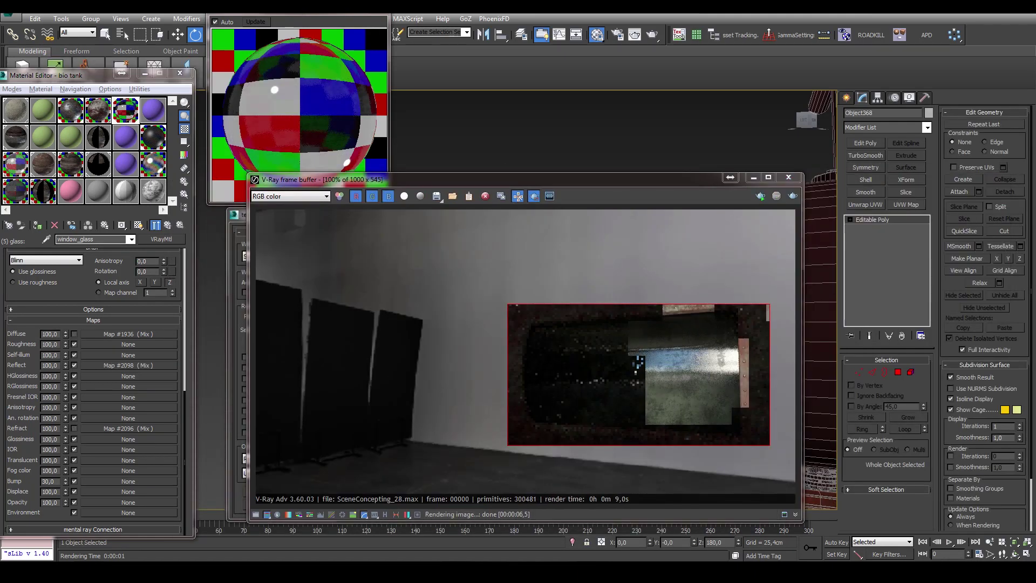
Open the glass reflection Mix map and render a V-Ray region around the tank window.
left_click(128, 365)
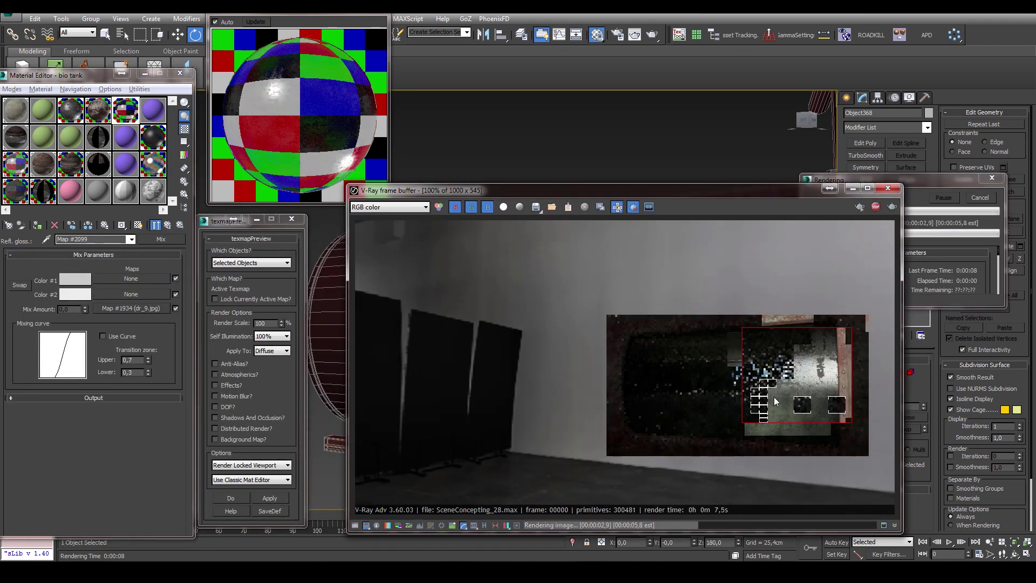
left_click_drag(886, 469, 594, 300)
key("F9")
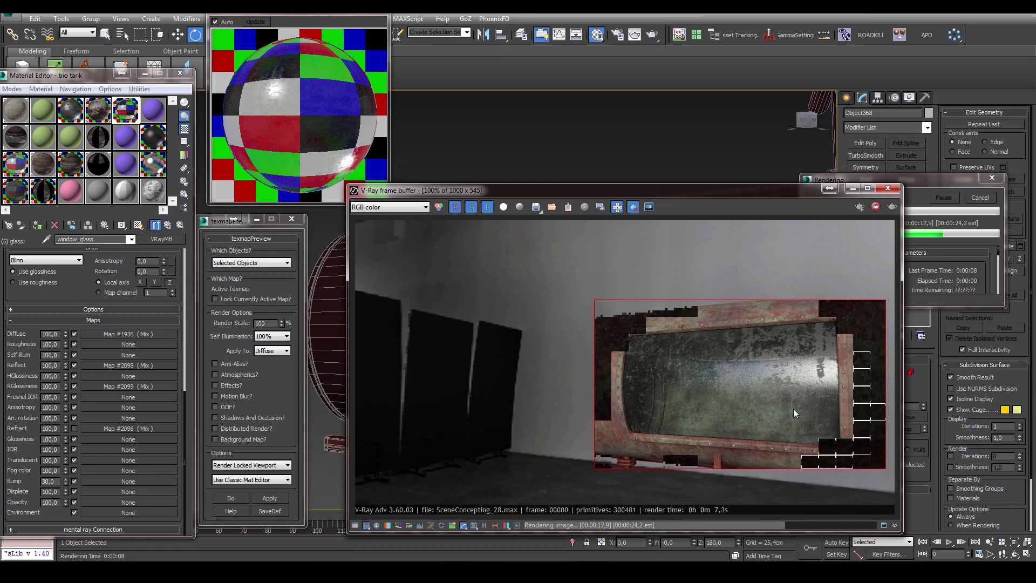
Re-render the tank window region and call up End Isolate for the isolated cylinder.
scroll(31, 346, "up", 5)
scroll(31, 346, "up", 5)
scroll(31, 347, "up", 5)
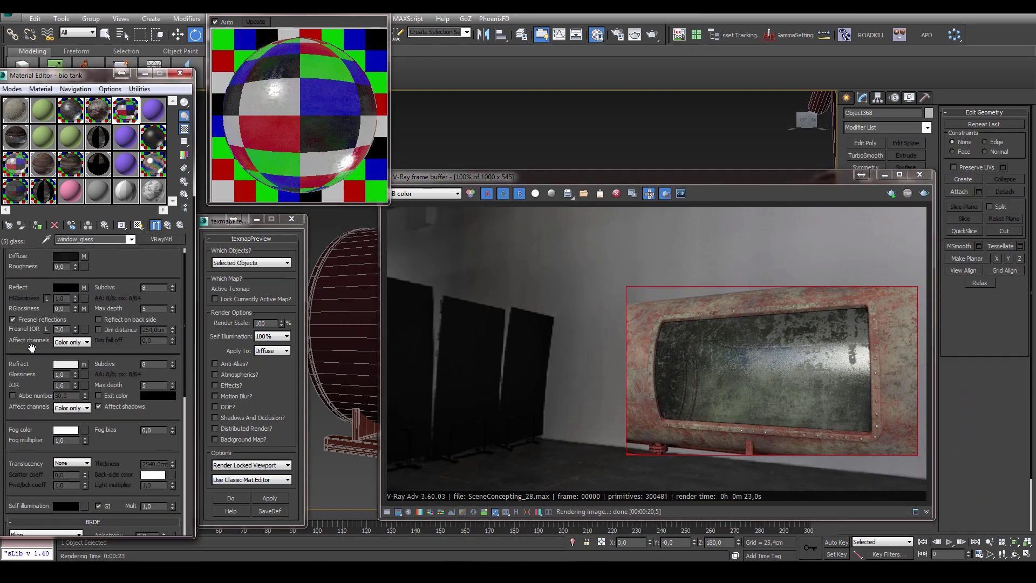
key("F9")
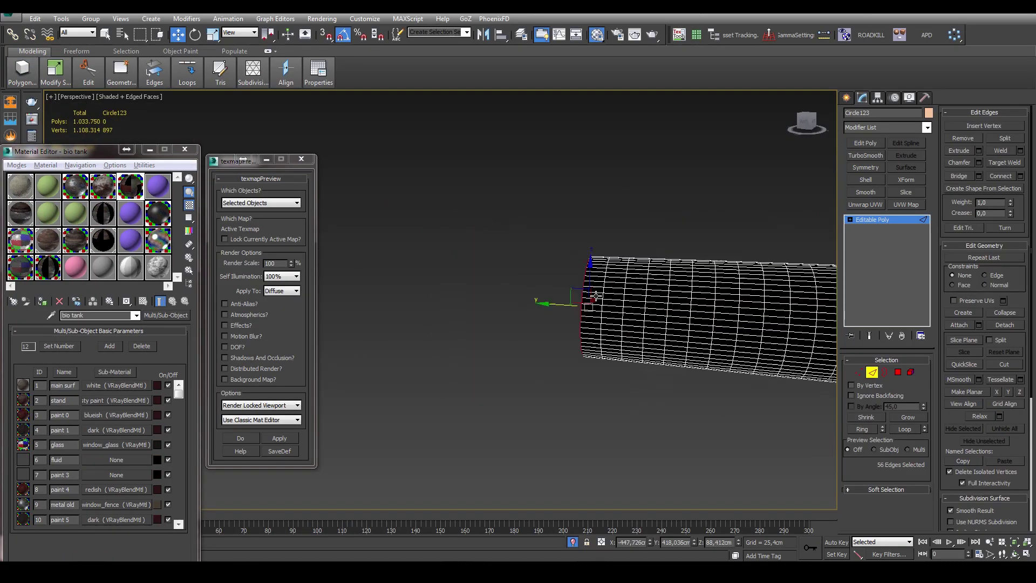
right_click(596, 289)
End isolation and set the fluid's scatter colour to bright green, re-rendering the region.
left_click(626, 207)
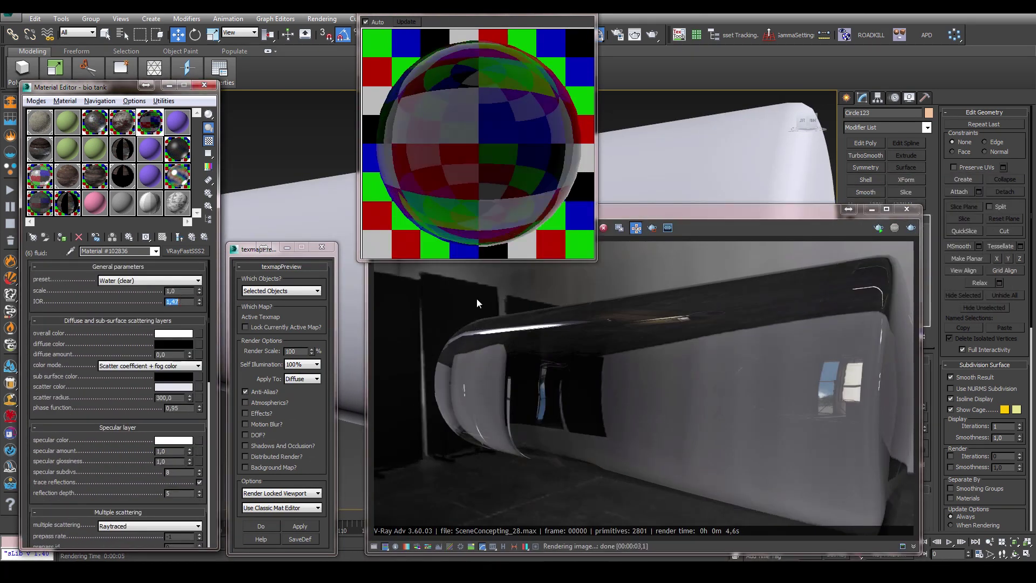
left_click(173, 353)
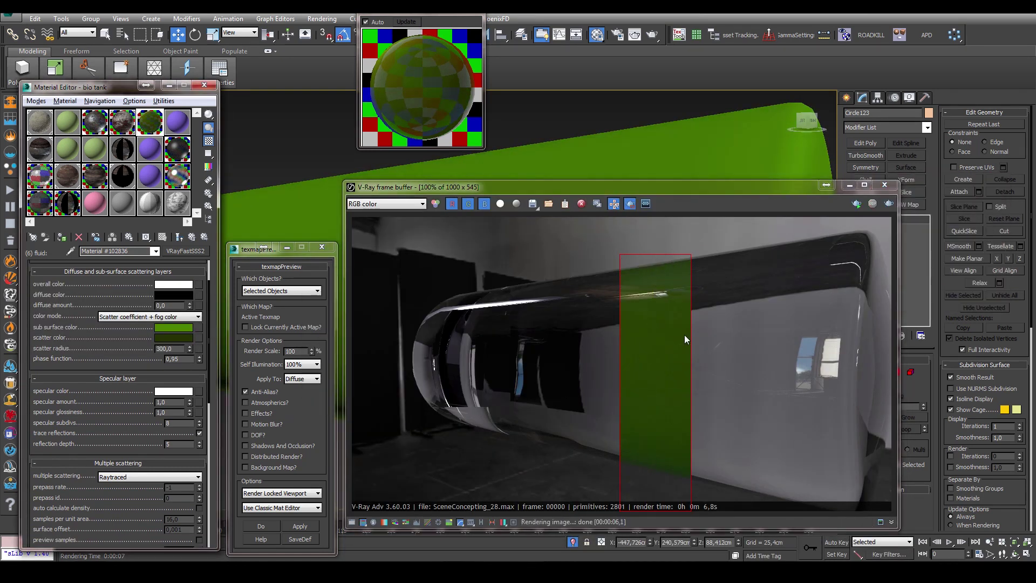
key("shift+q")
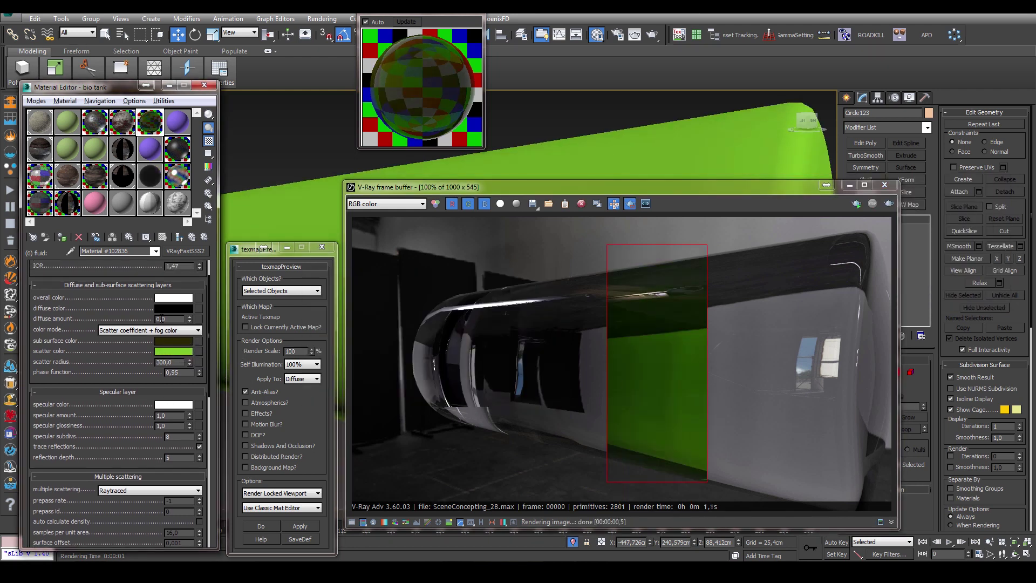
left_click(500, 391)
key("shift+q")
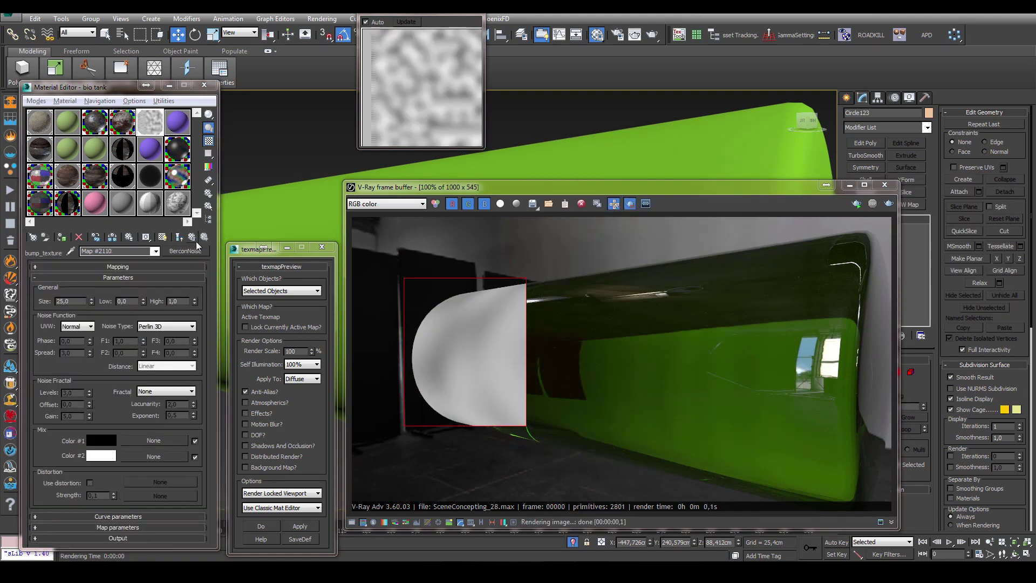
Review the fluid's BerconNoise bump map and return to its map list.
key("Up")
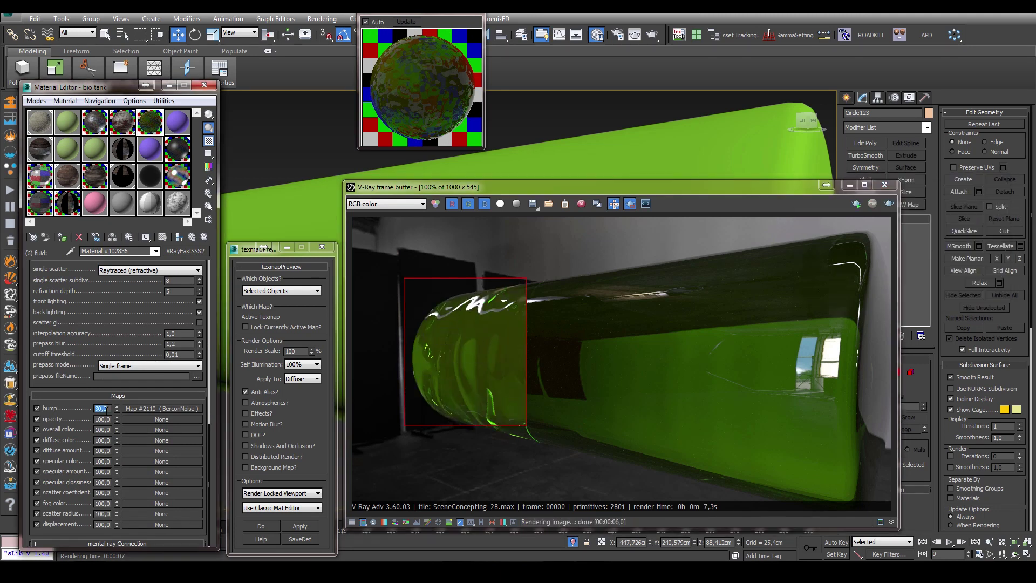
key("Down")
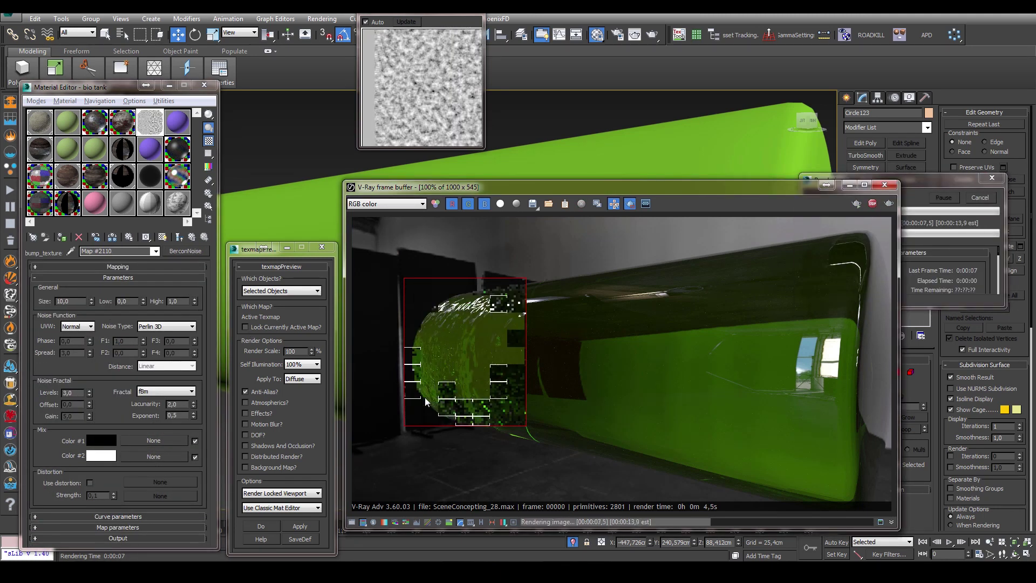
key("Up")
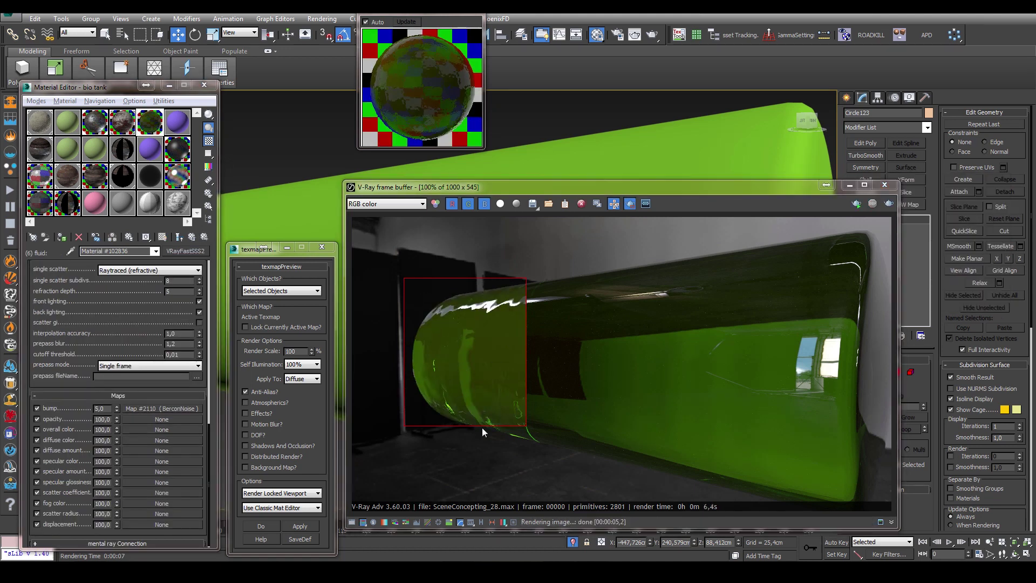
scroll(121, 445, "down", 5)
Add a Worley BerconNoise to diffuse amount with size 0,5 and spread 3,0.
left_click(162, 448)
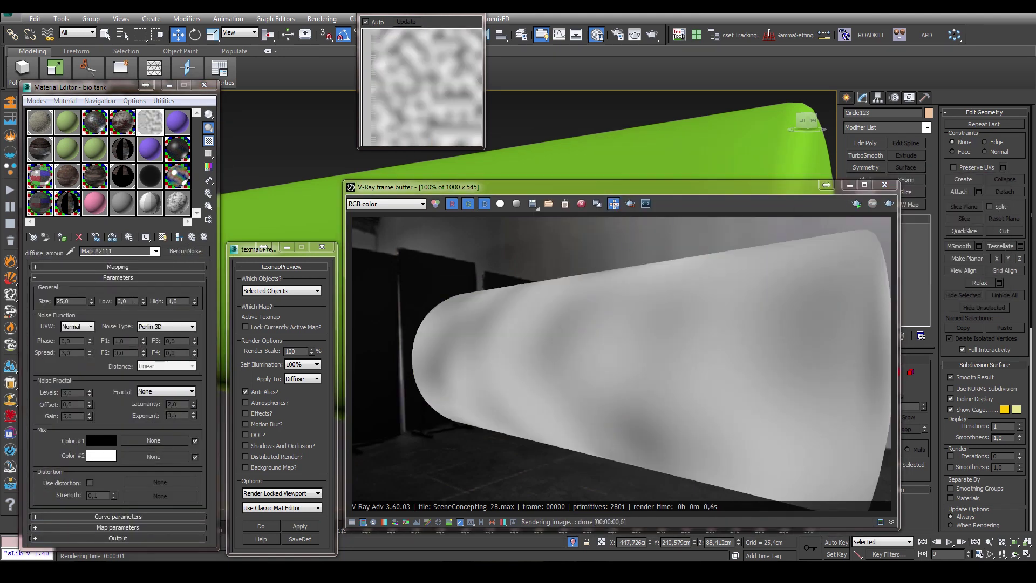
left_click(166, 326)
left_click(172, 389)
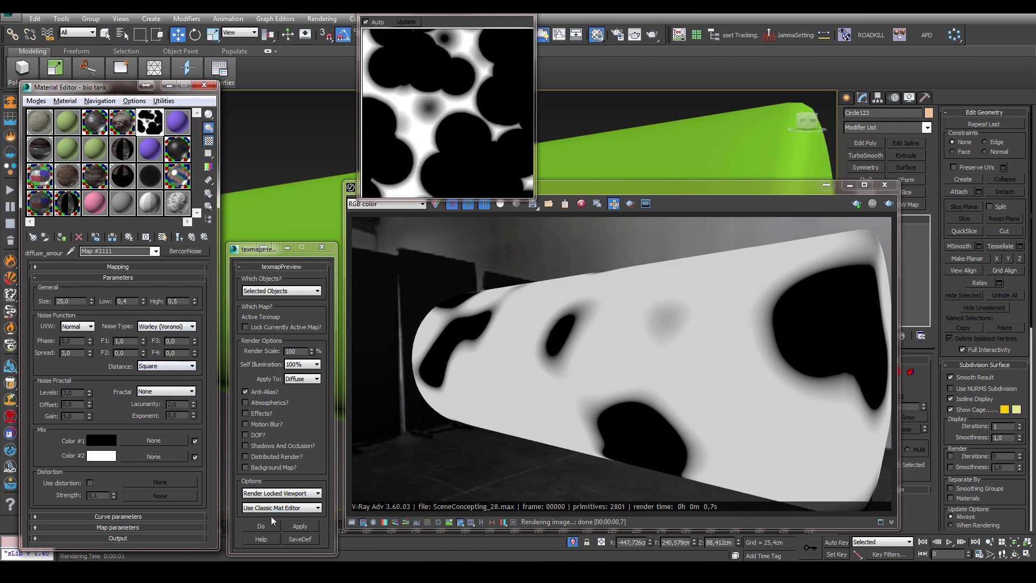
left_click(300, 526)
left_click(164, 373)
left_click(164, 402)
left_click(300, 526)
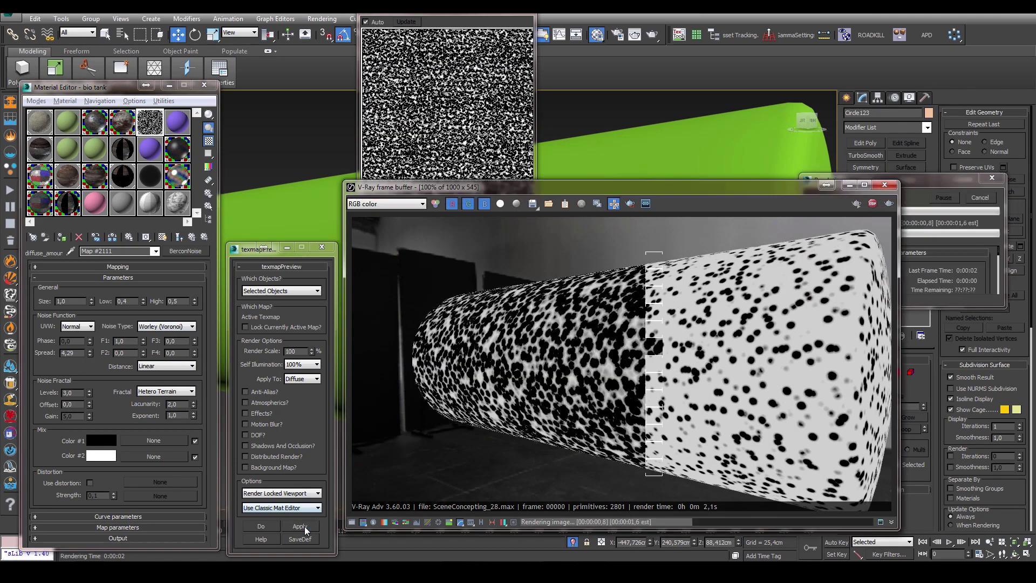
left_click(303, 526)
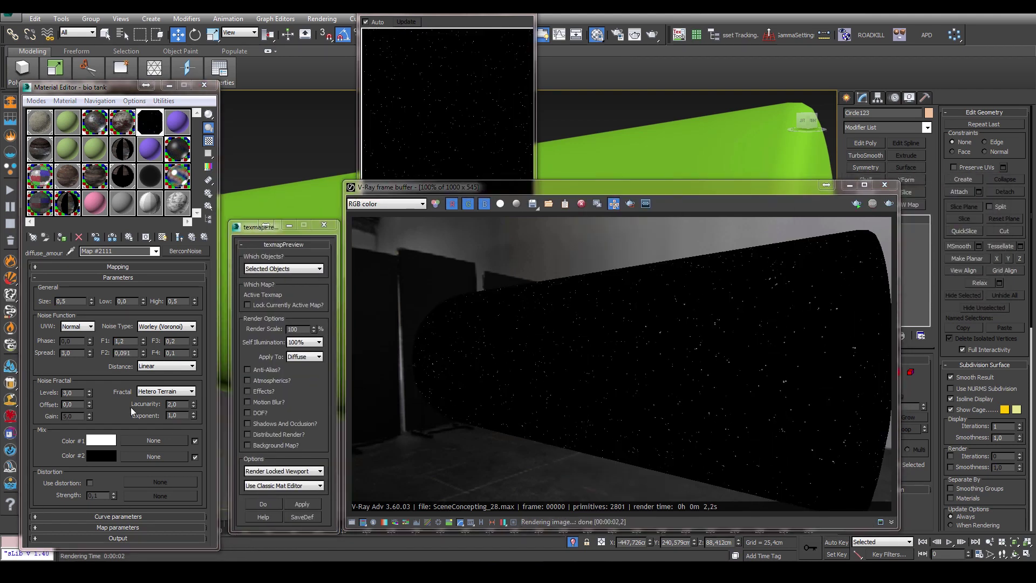
key("Return")
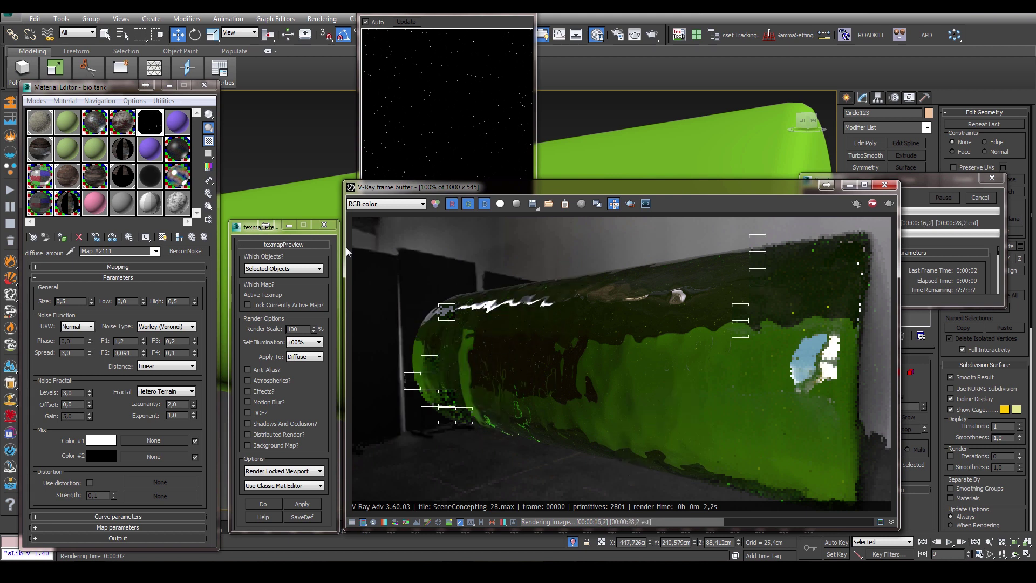
Return to the tank's sub-material list and set the viewport to plain shaded display.
key("Up")
left_click(164, 410)
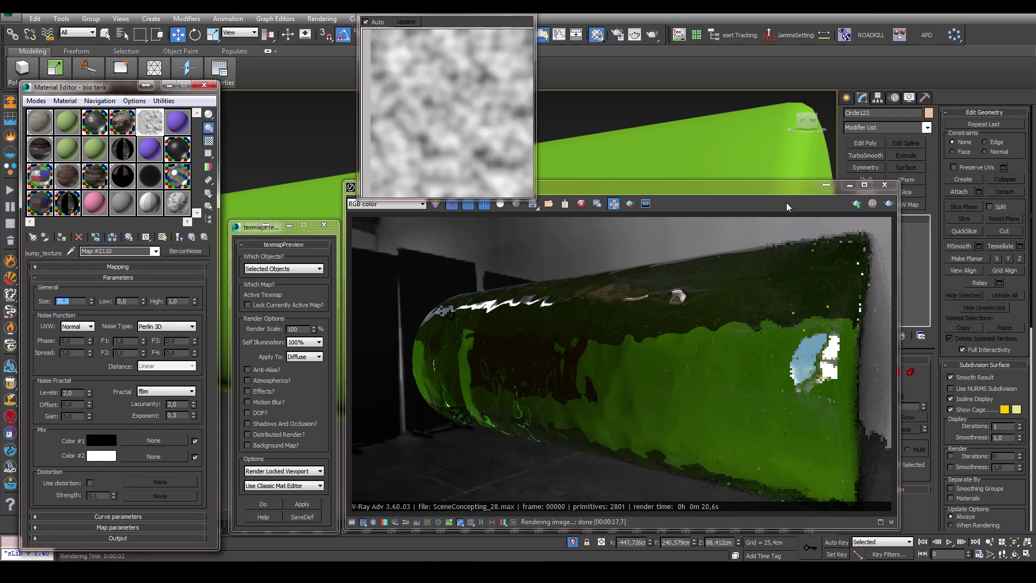
key("Up")
key("Up")
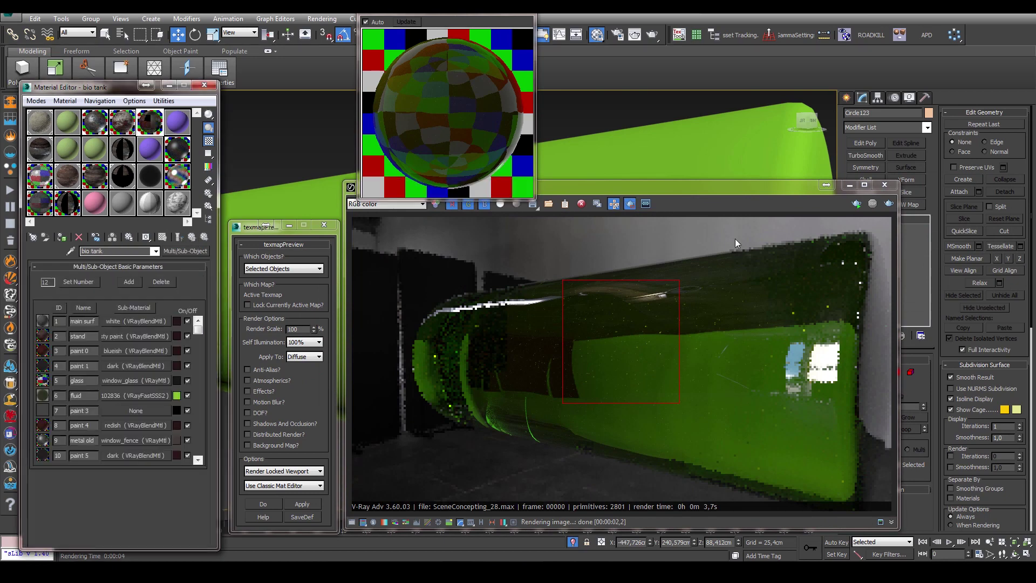
left_click_drag(410, 186, 353, 383)
scroll(594, 216, "down", 5)
left_click(324, 224)
left_click(602, 237)
left_click(108, 96)
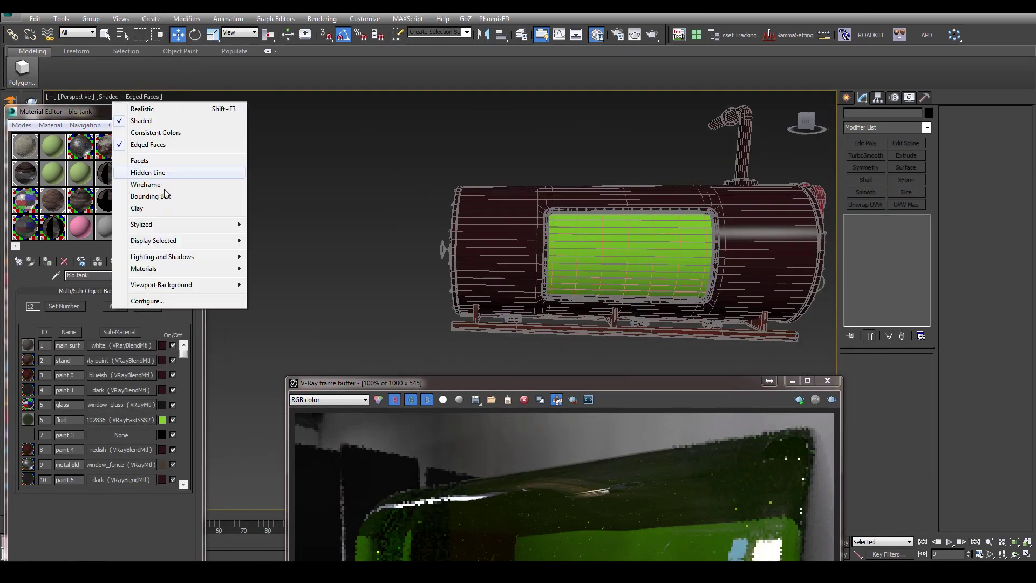
left_click(135, 143)
Render the green-fluid tank, open the fluid sub-material, and Unhide All objects.
key("shift+q")
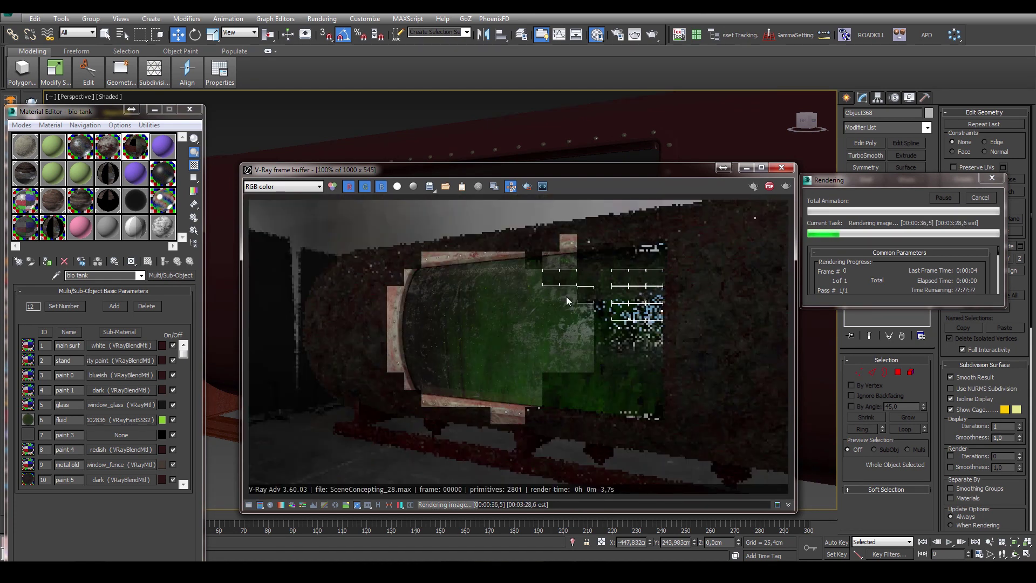
scroll(565, 299, "up", 2)
left_click(121, 419)
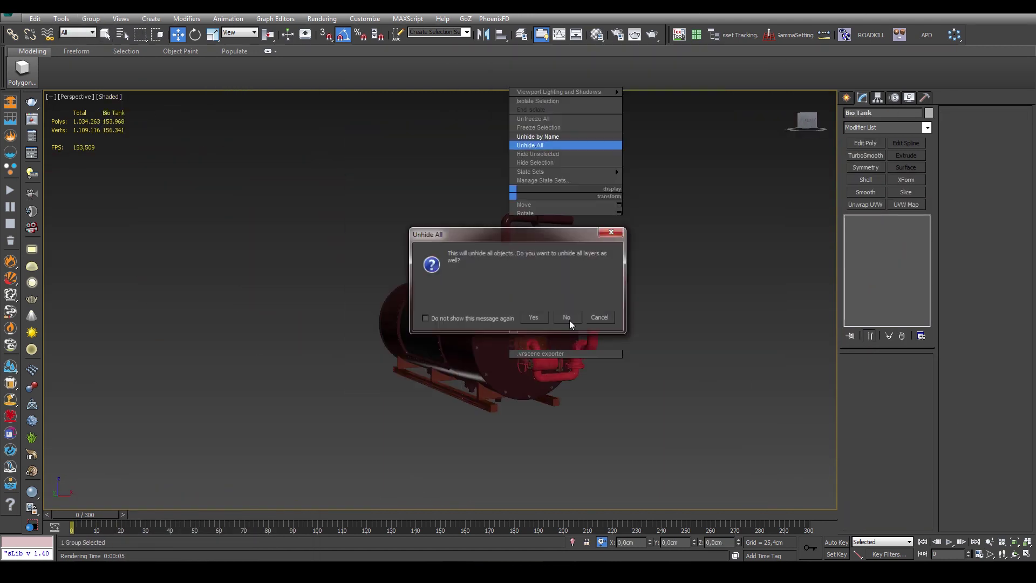
left_click(569, 320)
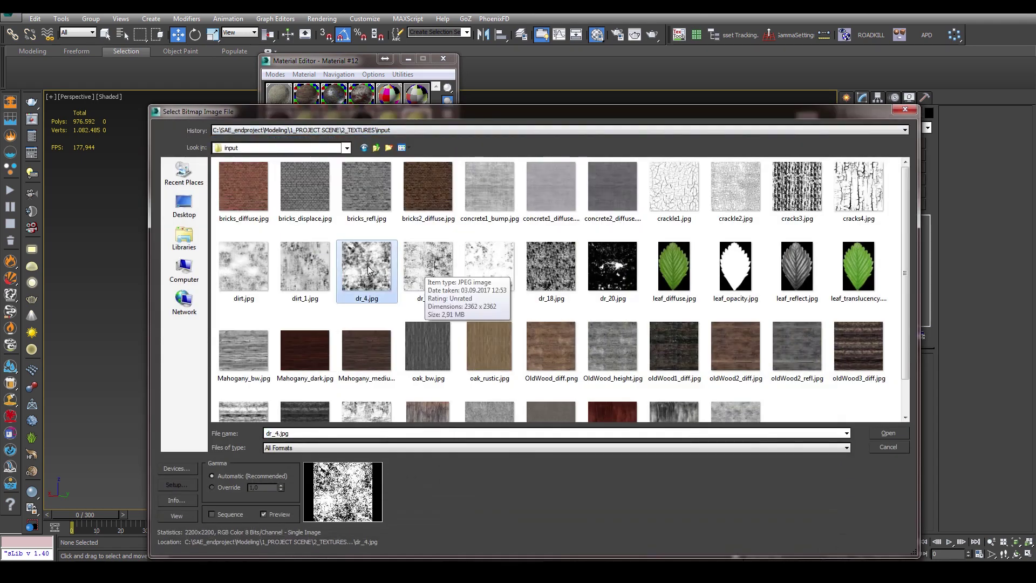
Apply dr_4 to the chair, add Unwrap UVW to the seat cushion, and maximize the UV editor.
double_click(369, 270)
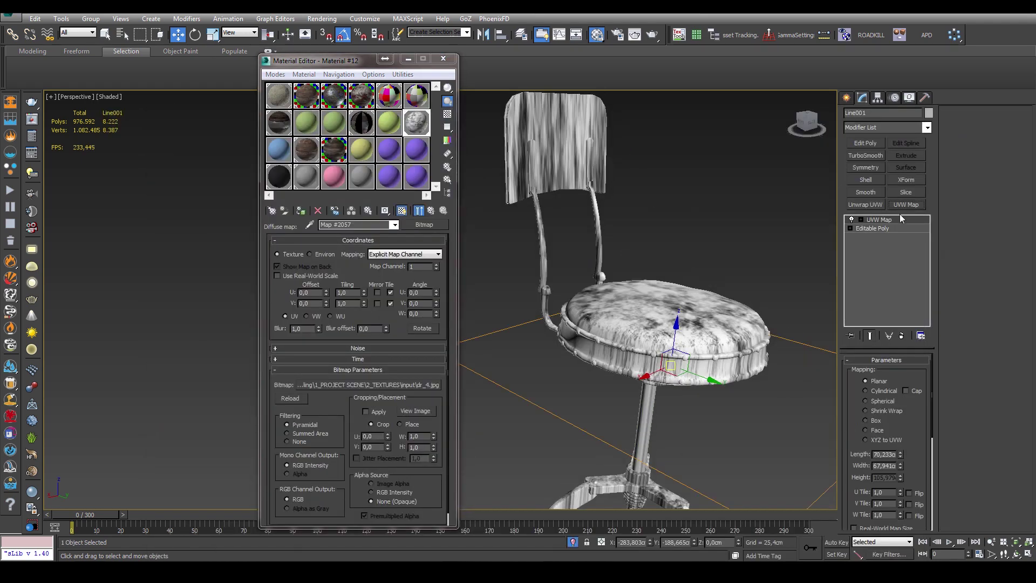
middle_click_drag(593, 227, 747, 289, "alt")
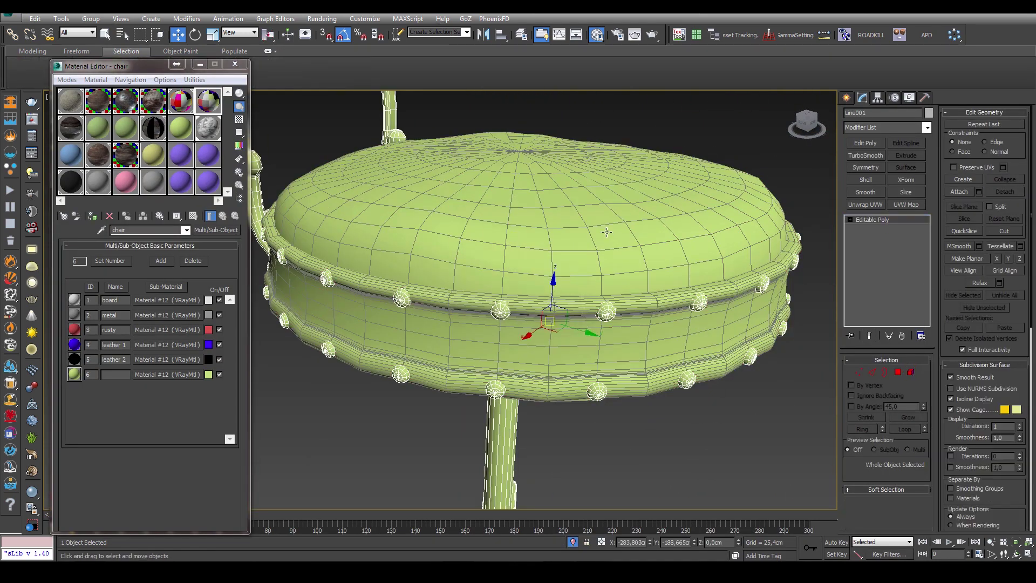
left_click(885, 127)
left_click(884, 432)
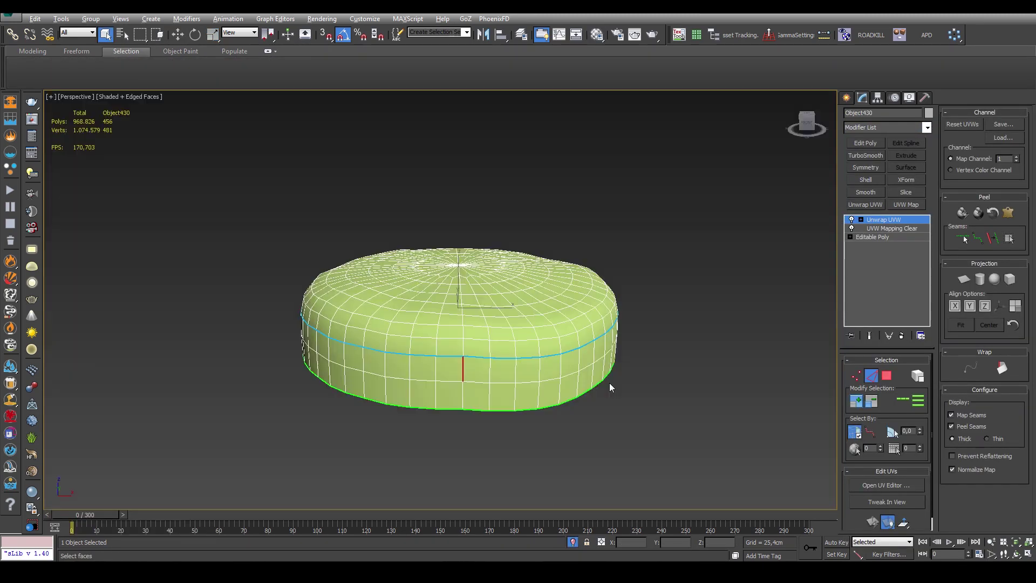
left_click(887, 485)
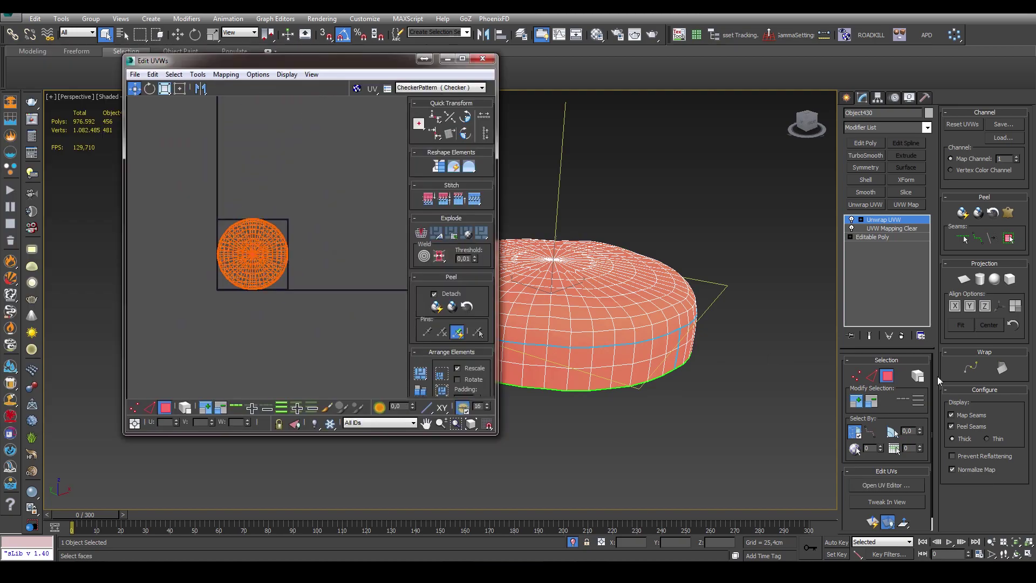
double_click(399, 72)
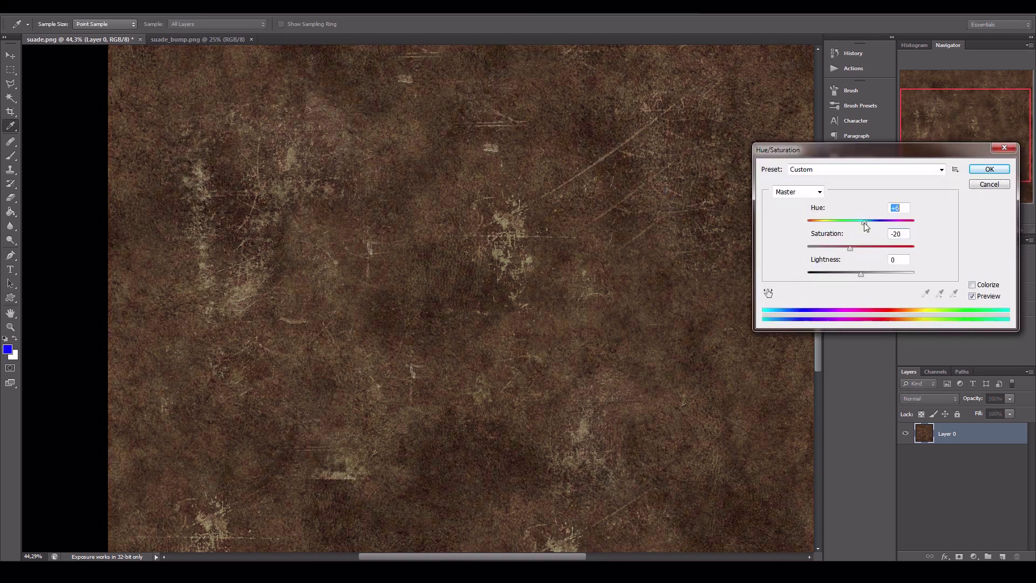
Colorize the wood texture with a Hue/Saturation hue shift.
left_click_drag(863, 223, 844, 225)
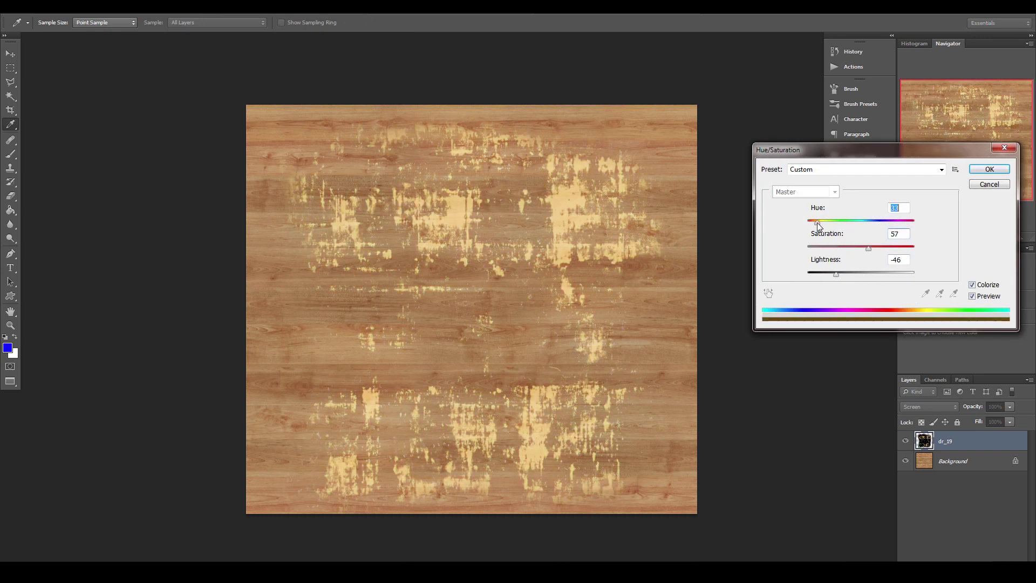
key("Return")
key("m")
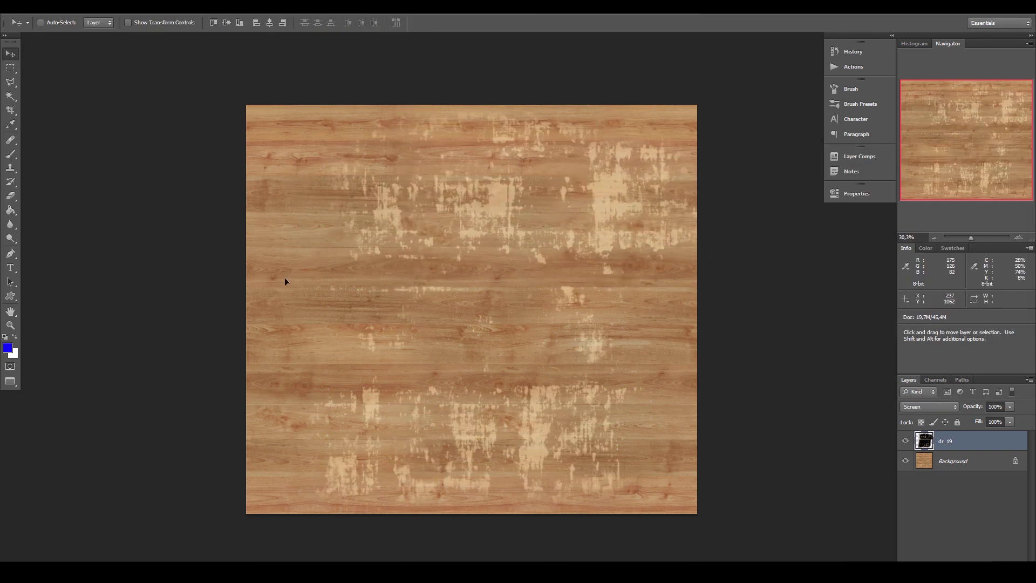
Lighten the dirt layer's tones with a Levels adjustment.
scroll(420, 287, "down", 2, "alt")
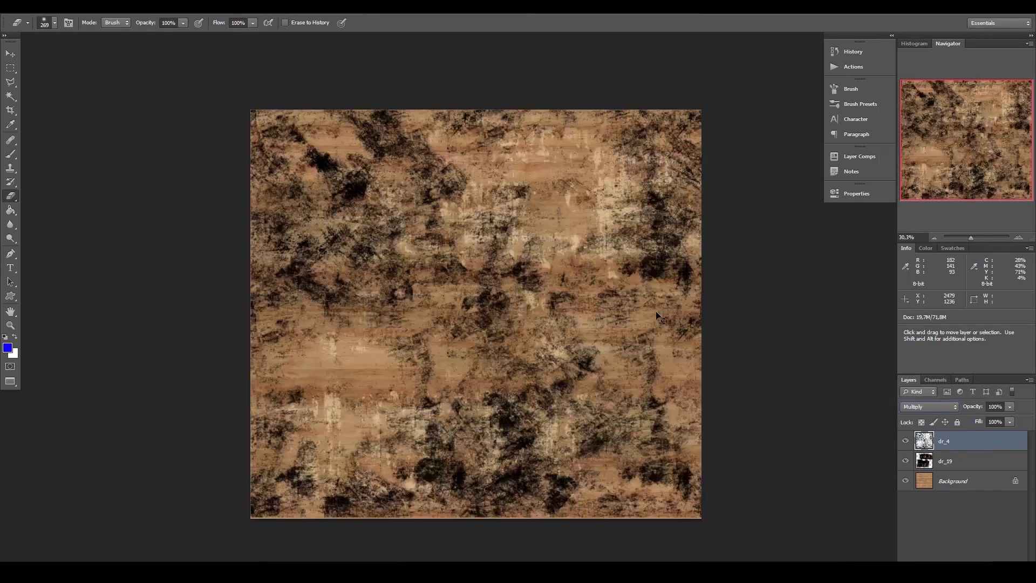
key("ctrl+l")
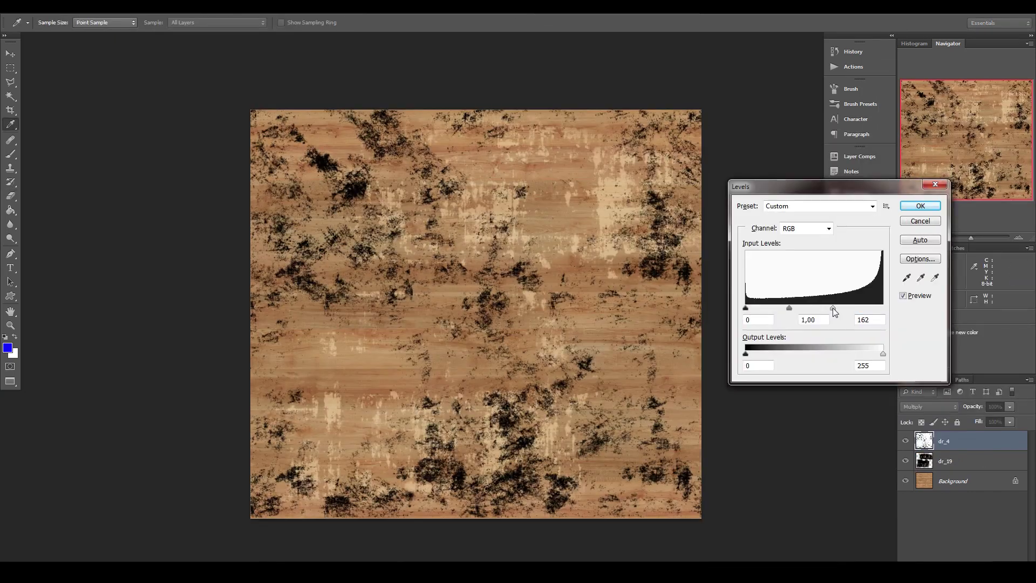
key("Return")
left_click_drag(1010, 406, 966, 421)
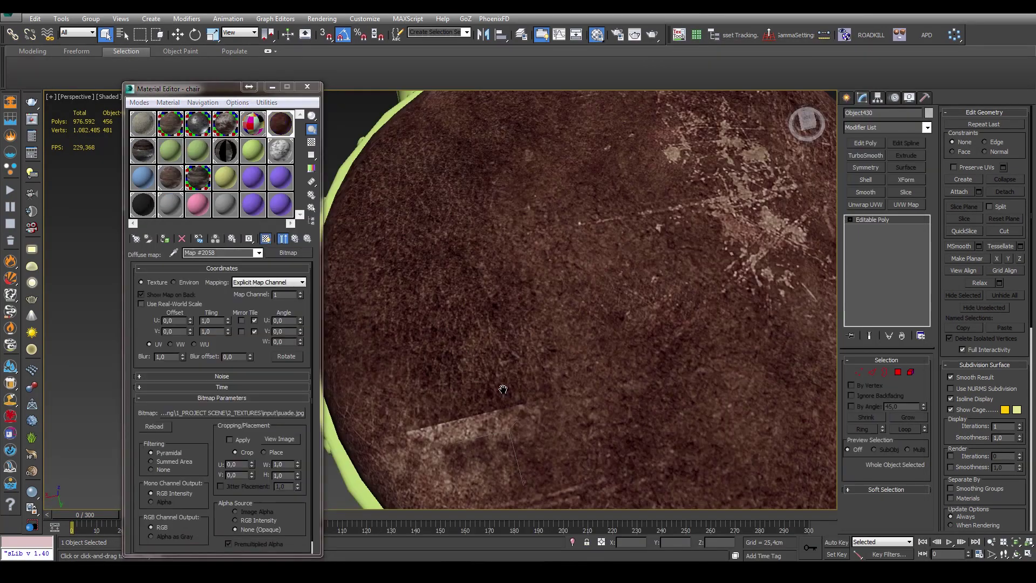
Set the leather Reflect to 50 and instance suade_bump.jpg into its glossiness slot.
scroll(503, 389, "down", 10)
middle_click_drag(503, 389, 450, 327, "alt")
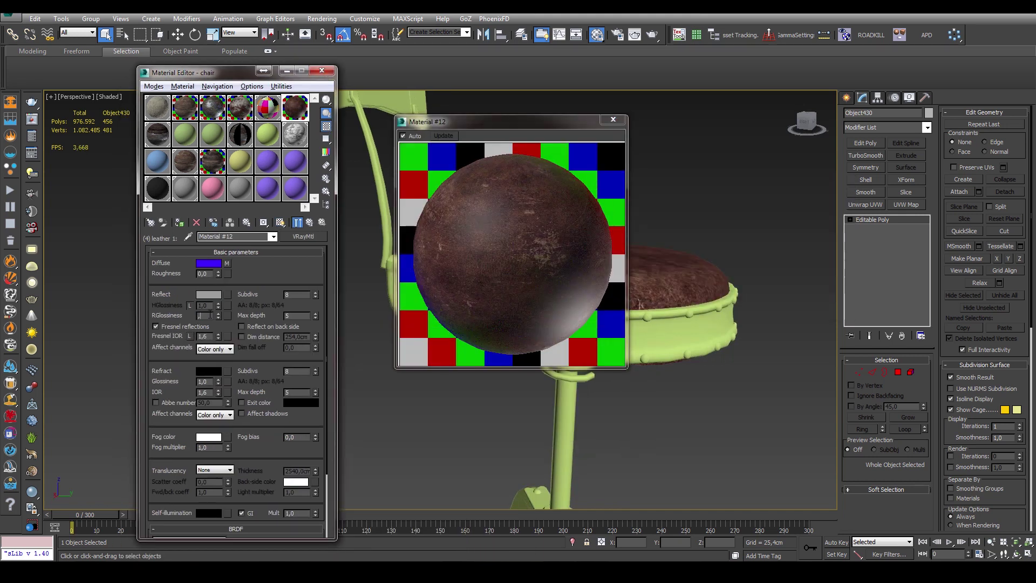
left_click(263, 385)
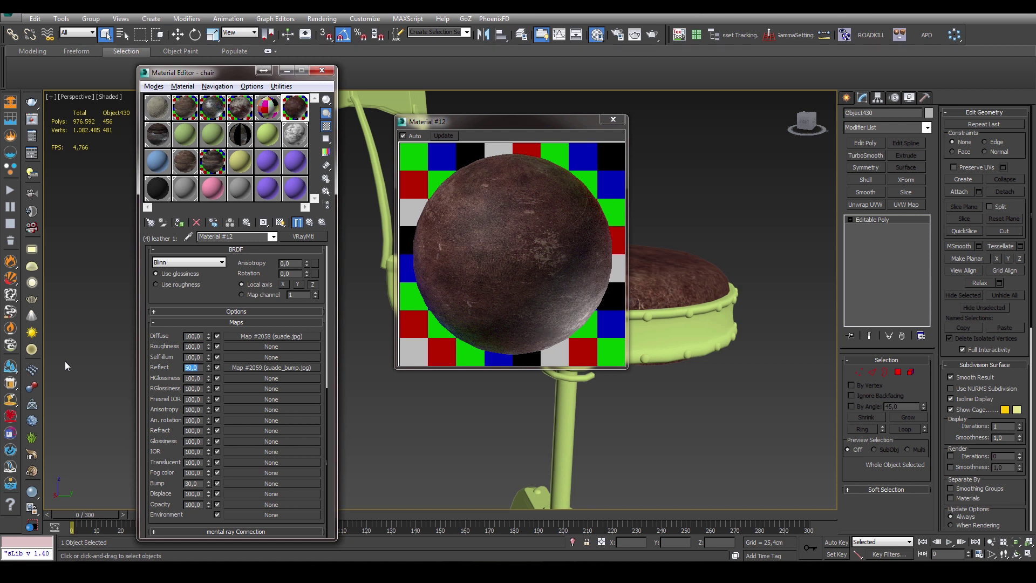
type("50")
key("Return")
left_click_drag(271, 367, 268, 485)
Open the suede diffuse map's settings and show mesh edges for moving objects.
scroll(276, 280, "down", 5)
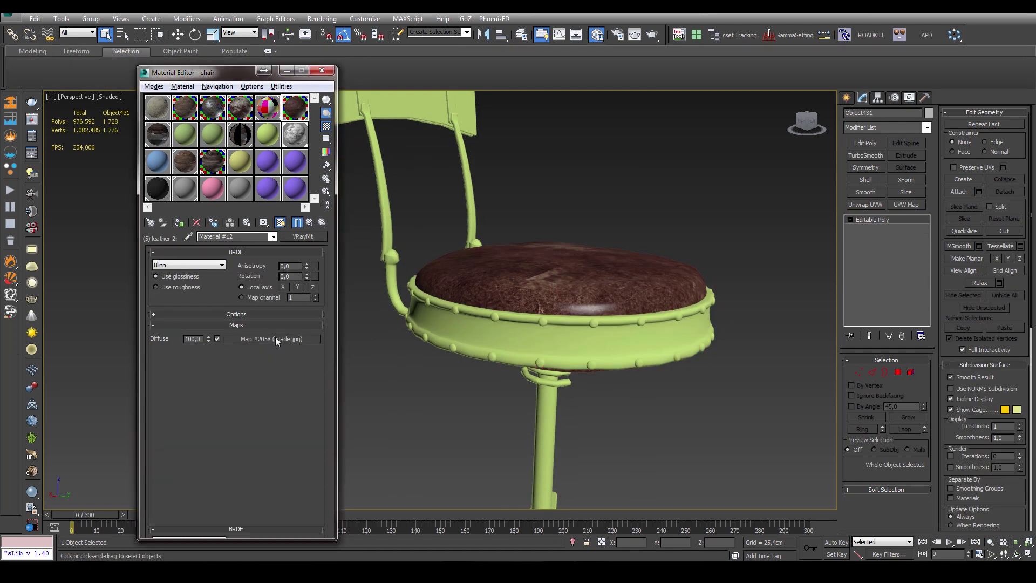
left_click(275, 339)
key("F4")
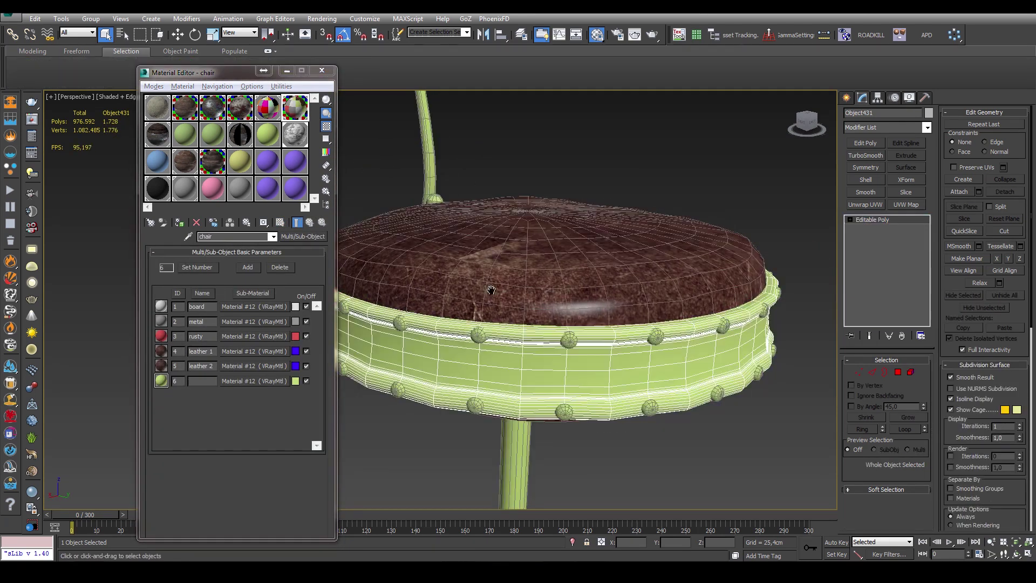
scroll(540, 297, "down", 5)
key("w")
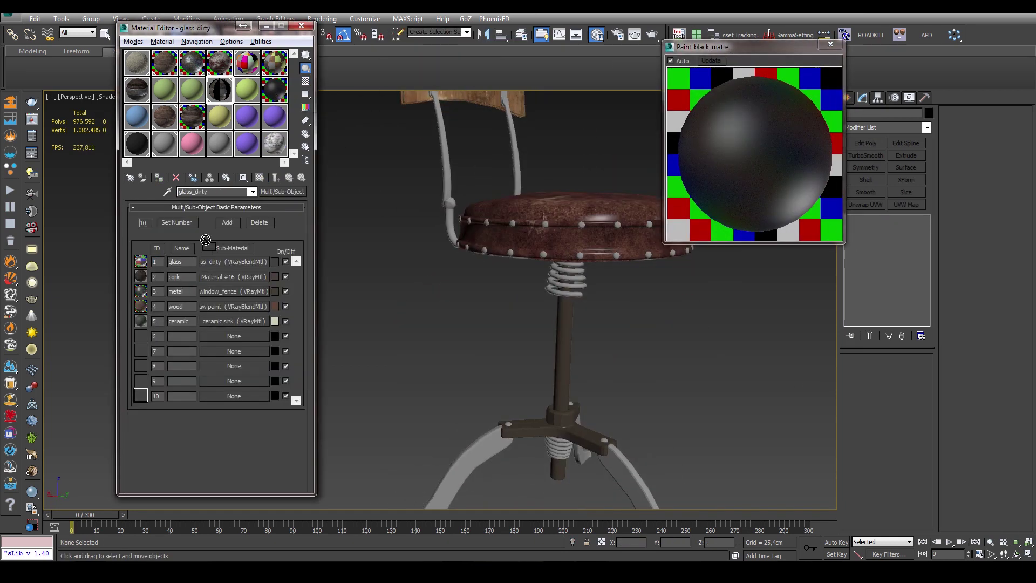
Load dirt_1.jpg as a Bitmap into the Paint_black_matte Reflect slot.
left_click(271, 276)
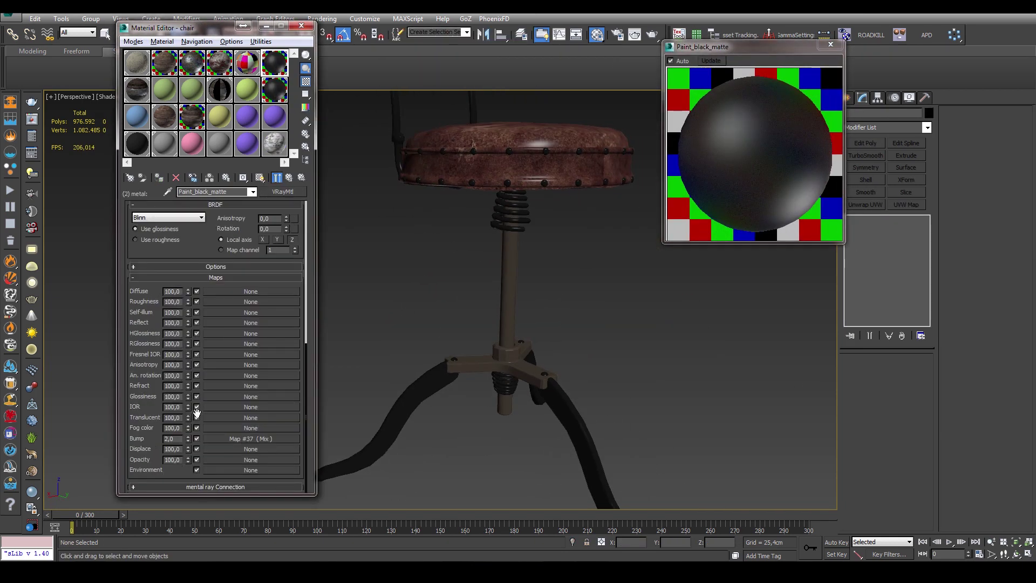
left_click(251, 322)
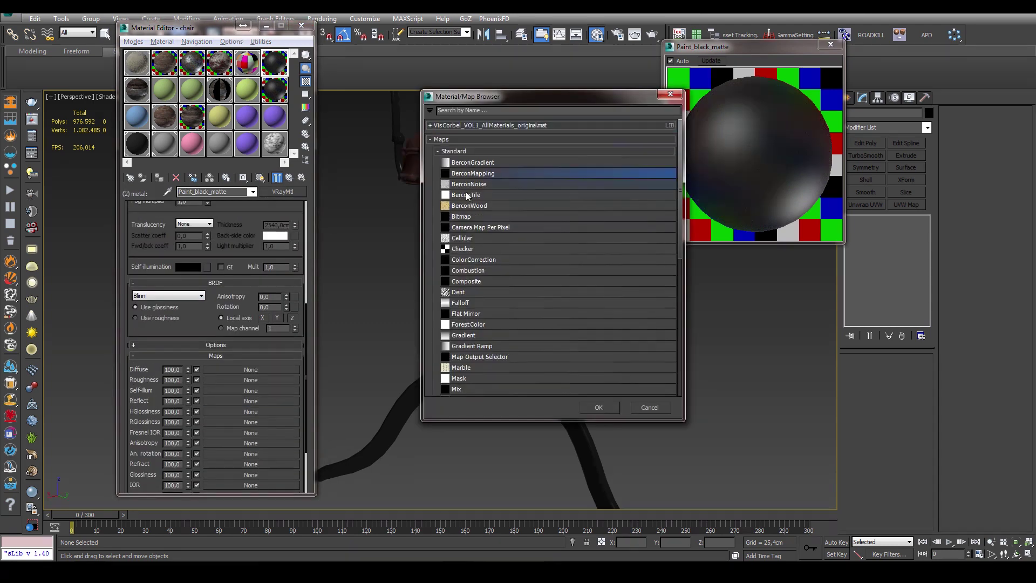
double_click(465, 192)
double_click(277, 174)
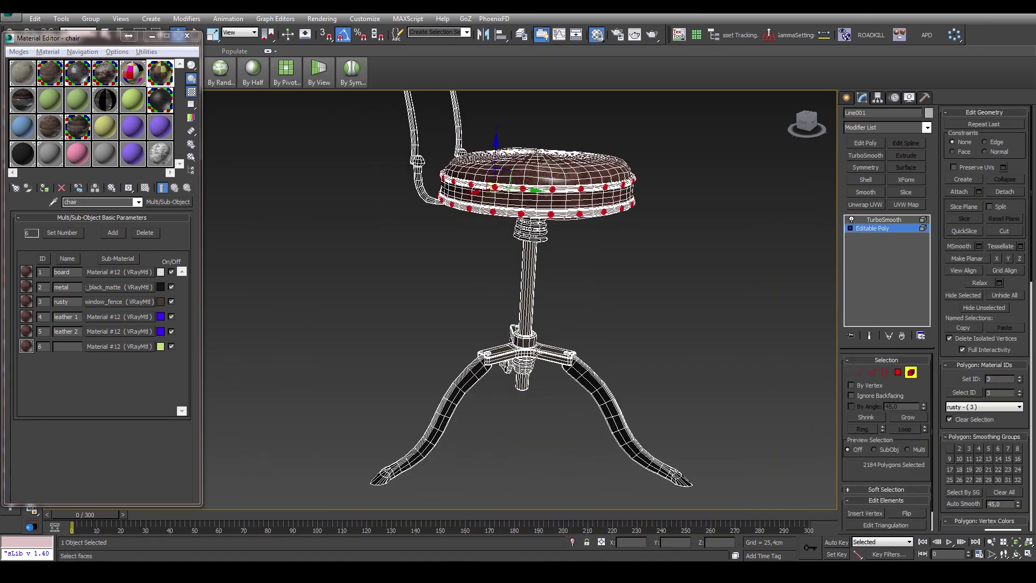
Test-render the chair with V-Ray, then clone the box as copies.
key("shift+q")
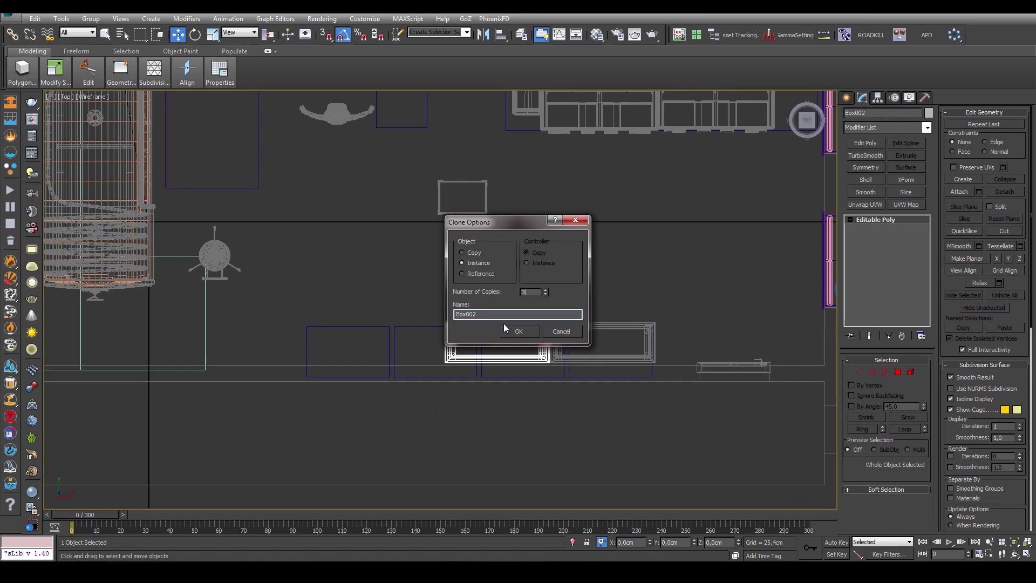
left_click(510, 330)
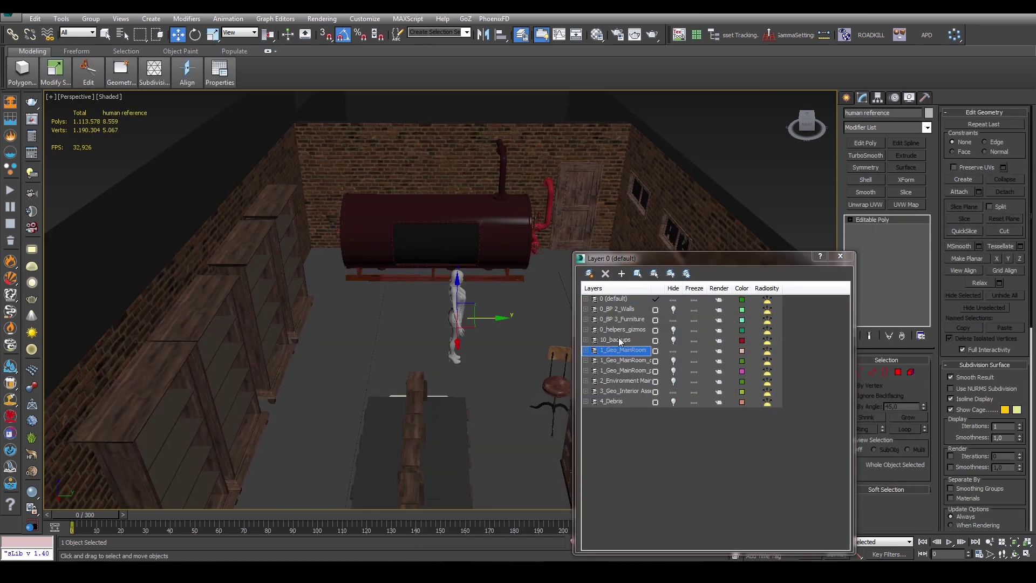
Frame the box and use Select and Rotate to tilt the boards against the wall.
key("F4")
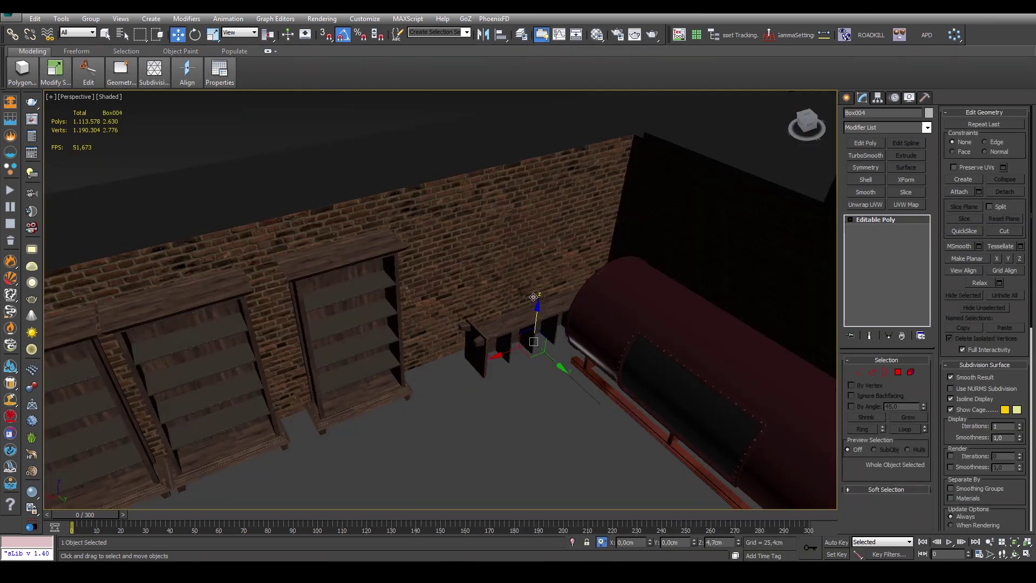
mouse_move(456, 316)
middle_mouse_down("alt")
mouse_move(518, 328)
mouse_move(527, 347)
middle_mouse_up("alt")
key("F4")
key("e")
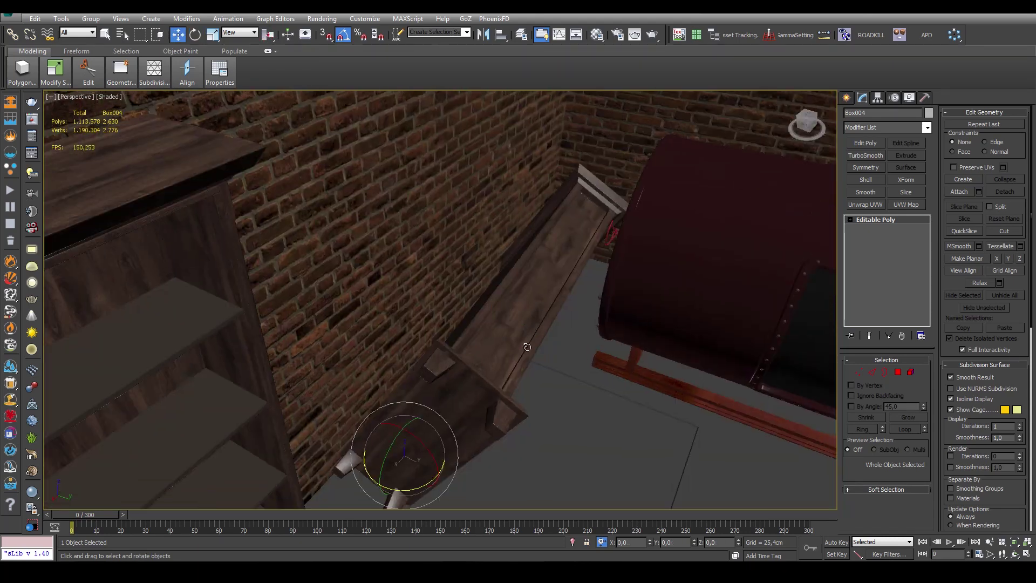
key("e")
mouse_move(436, 444)
middle_mouse_down("alt")
mouse_move(509, 430)
mouse_move(512, 341)
middle_mouse_up("alt")
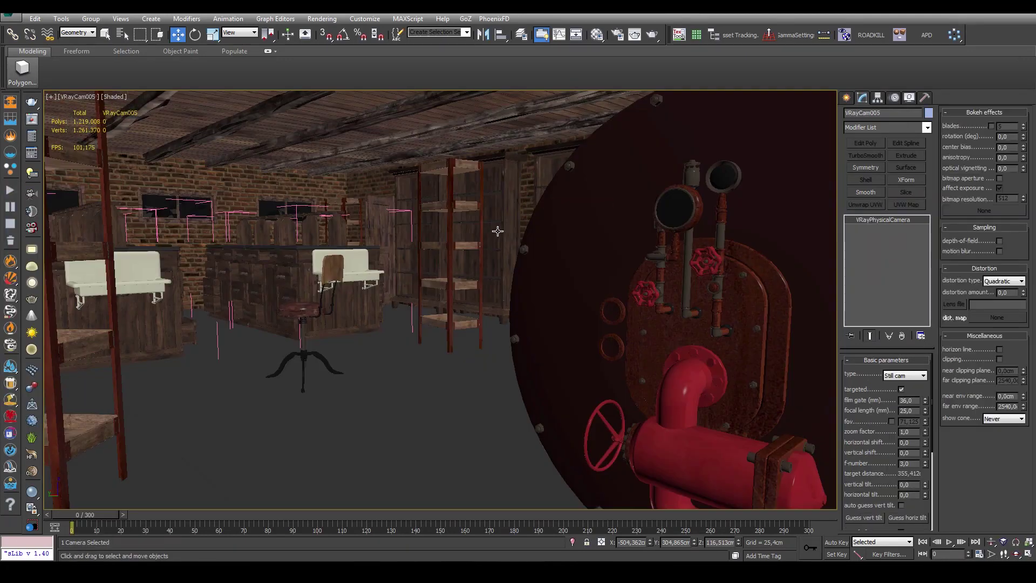
Step through cameras to VRayCam005, then select and zoom onto the sink in Perspective.
key("c")
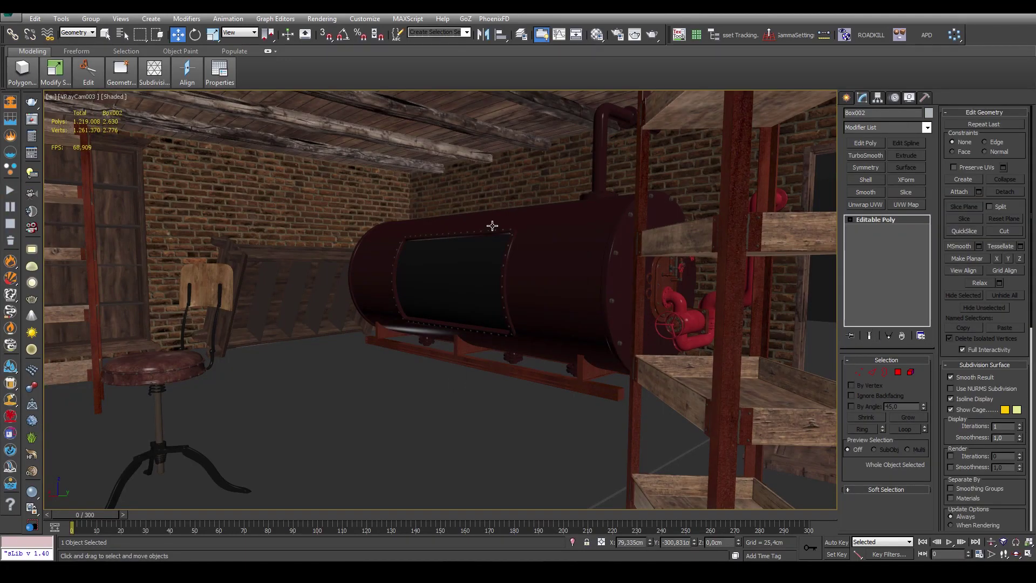
key("c")
key("c")
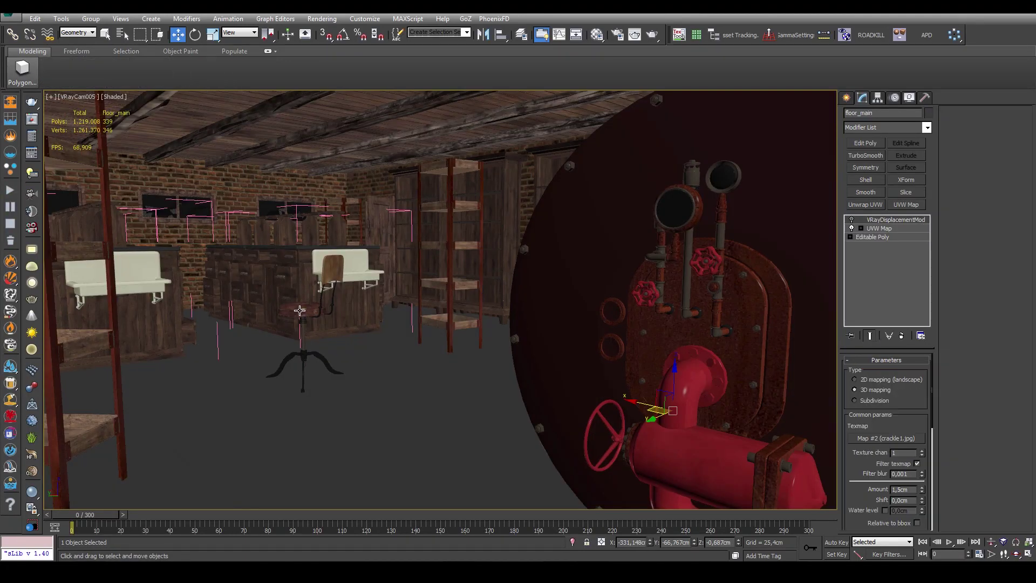
left_click(300, 310)
key("F4")
key("p")
key("z")
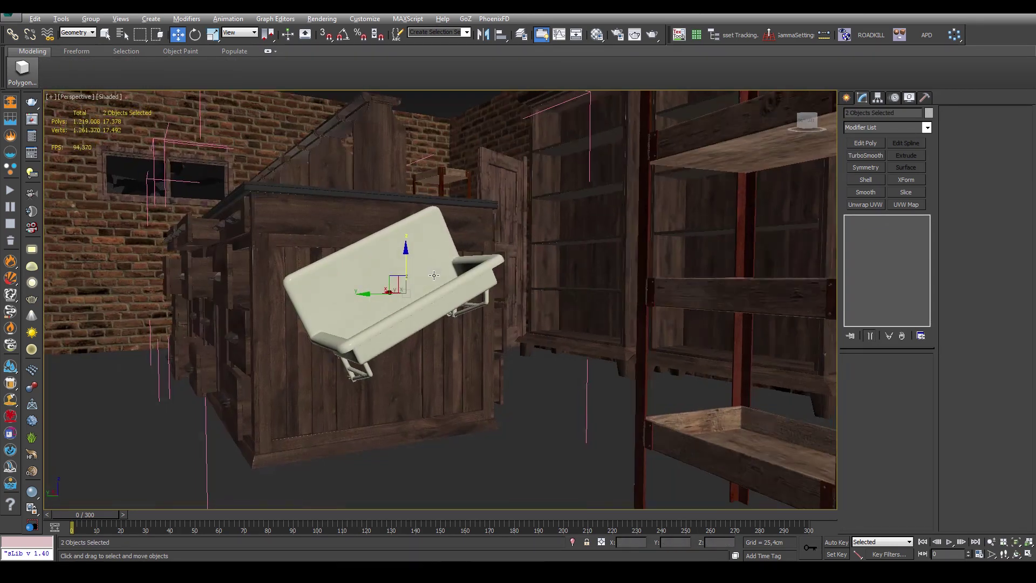
Inspect the sink bracket, drawer cabinet and wooden board from close orbiting views.
left_click(345, 345)
key("z")
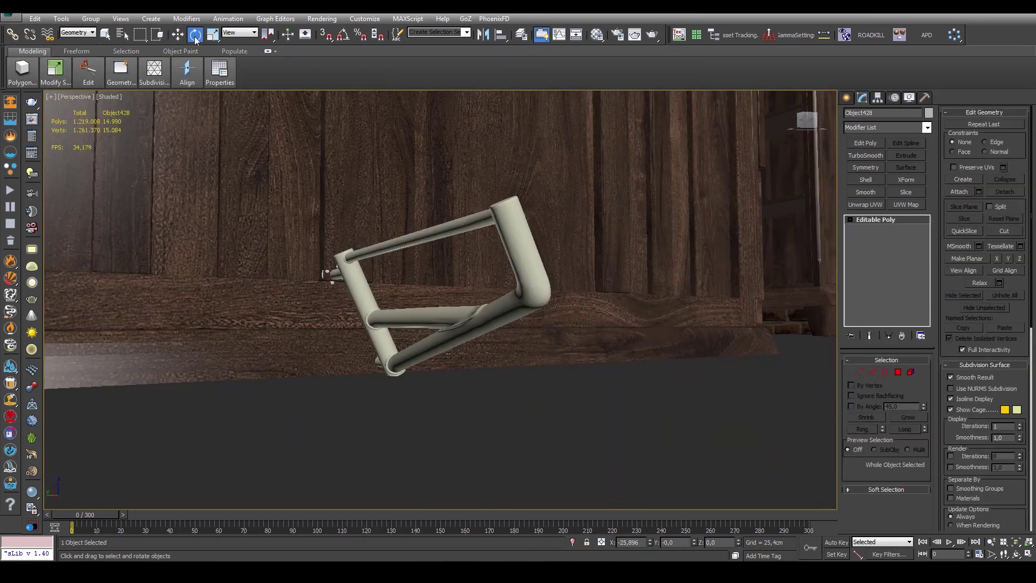
left_click(426, 237)
key("z")
key("F4")
middle_click_drag(329, 259, 428, 294, "alt")
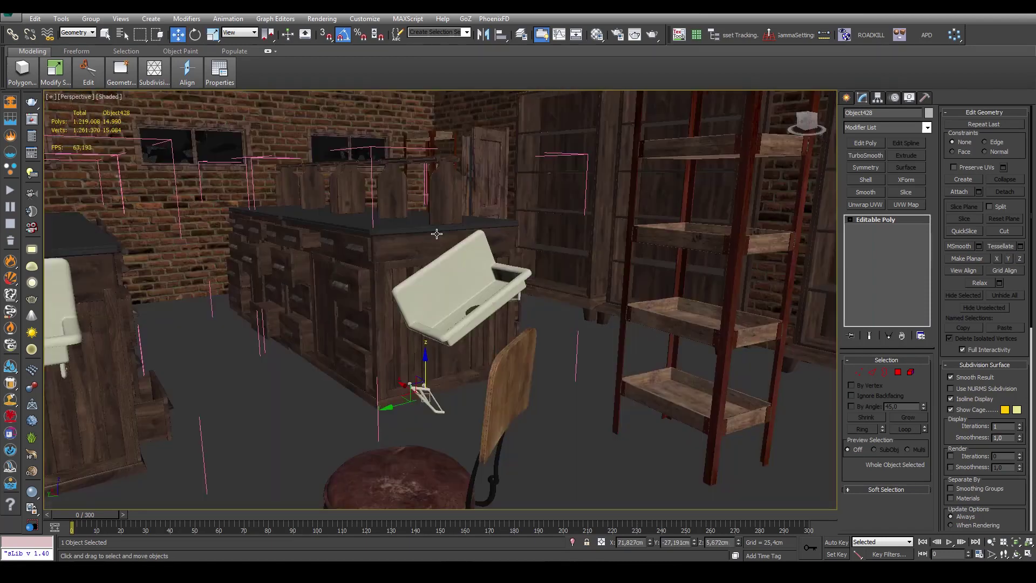
key("z")
middle_click_drag(653, 348, 485, 302, "alt")
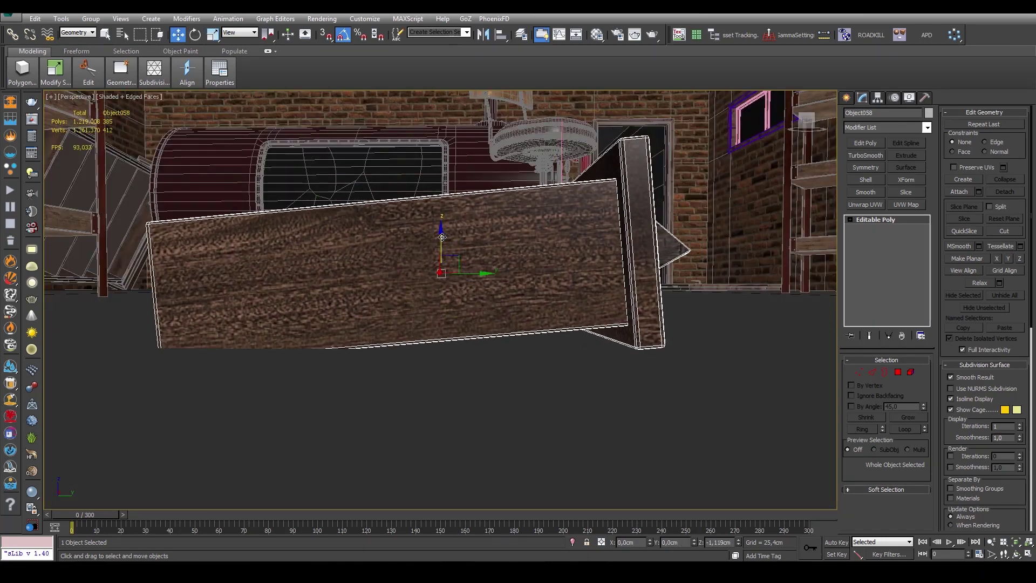
key("F4")
scroll(422, 290, "down", 5)
Restore the four-viewport layout and view the scene through VRayCam005 and VRayCam001.
key("alt+w")
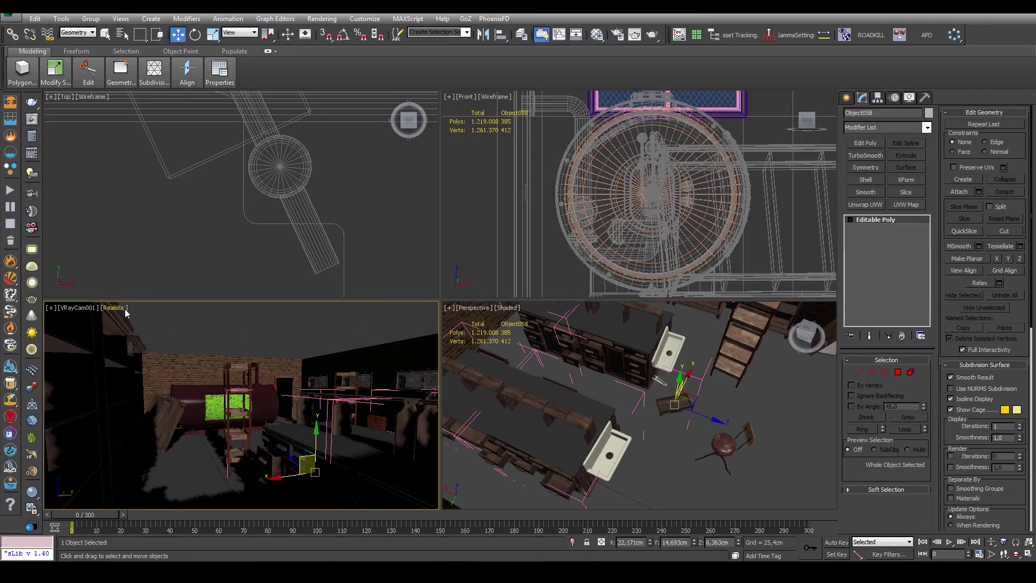
key("c")
key("z")
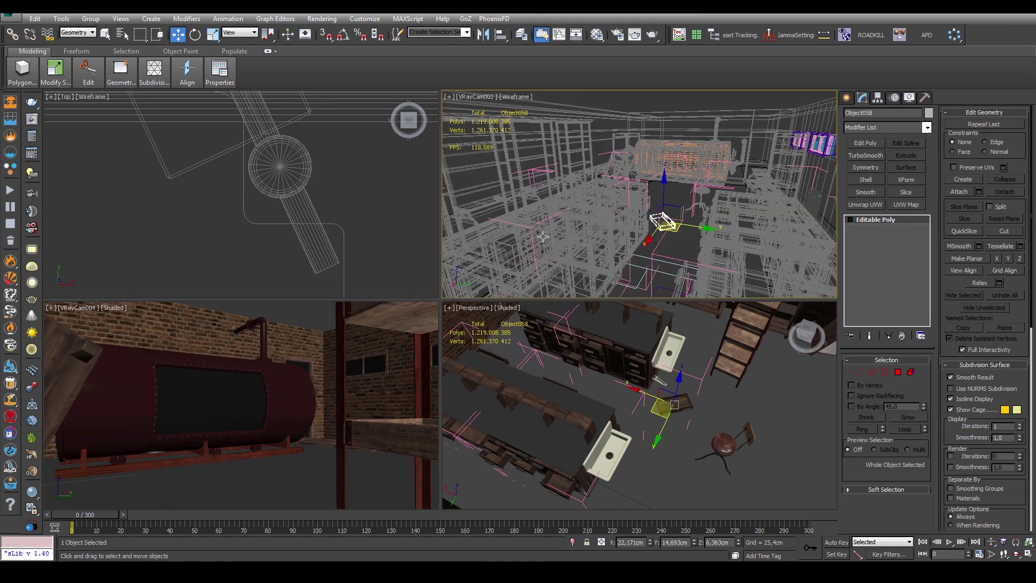
key("alt+w")
key("Down")
key("Return")
left_click(406, 421)
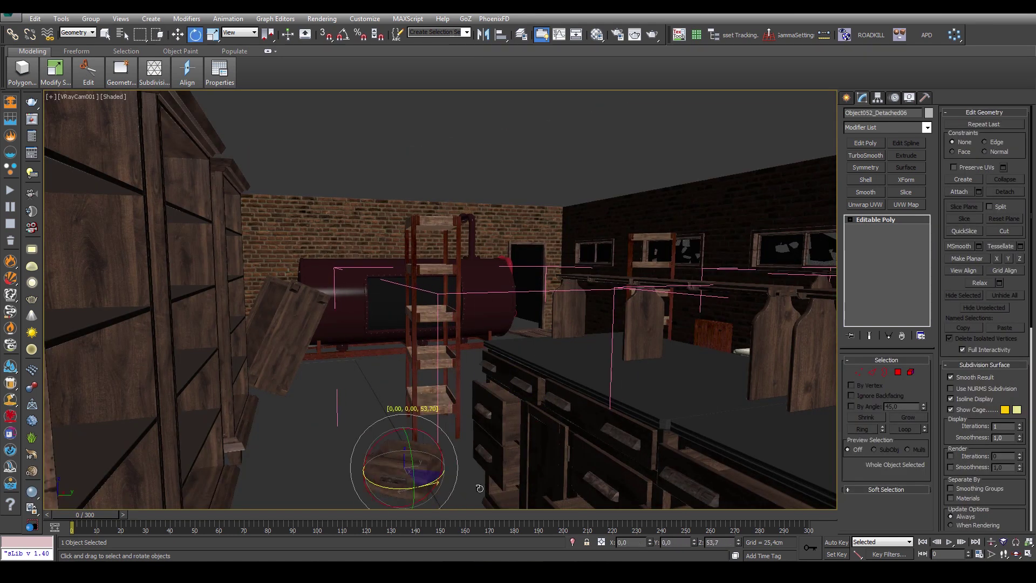
Orbit around the crate in Perspective, then check VRayCam002 and the red shelf board.
key("p")
key("z")
middle_click_drag(485, 283, 436, 304, "alt")
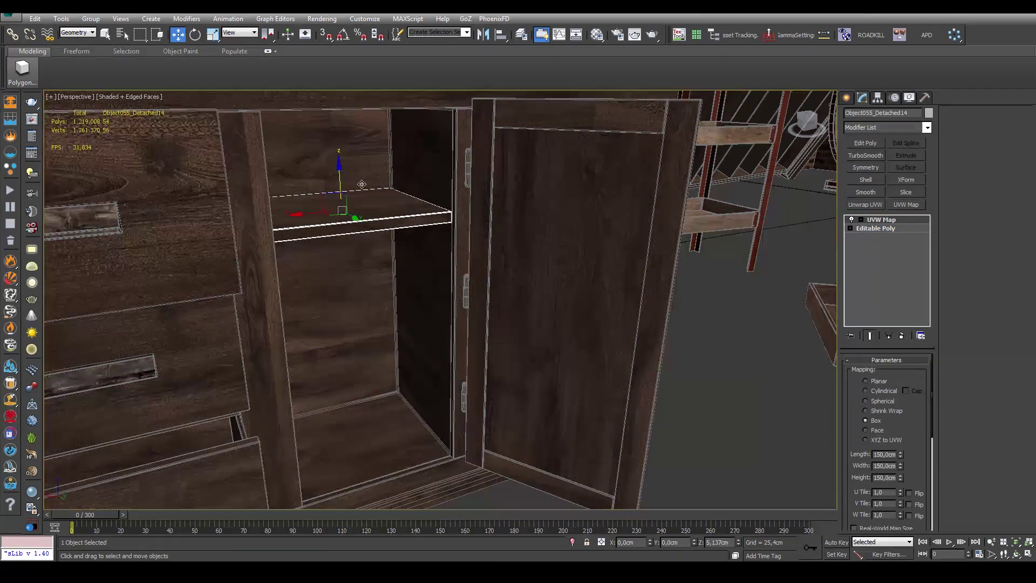
key("c")
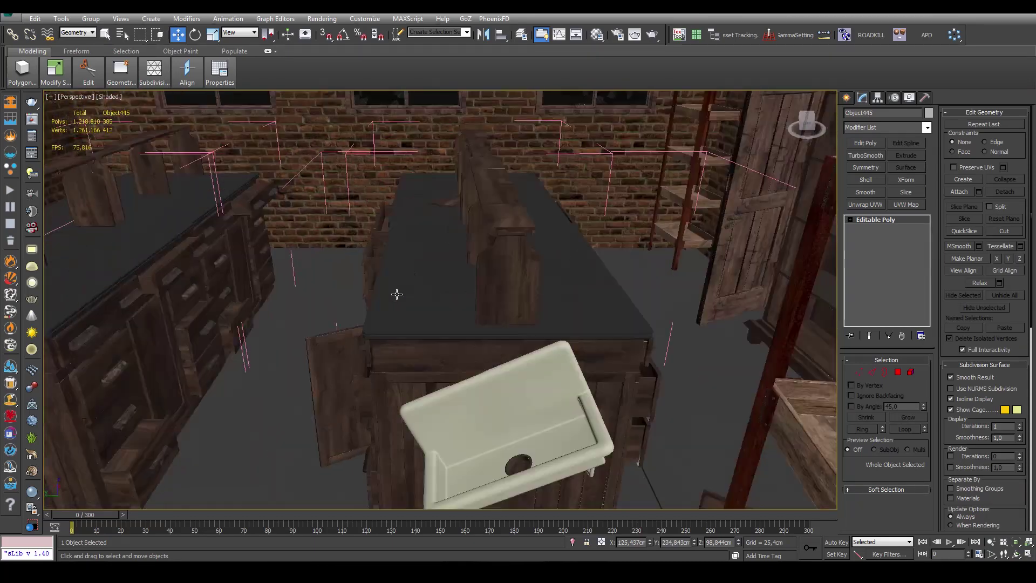
middle_click_drag(396, 294, 644, 321, "alt")
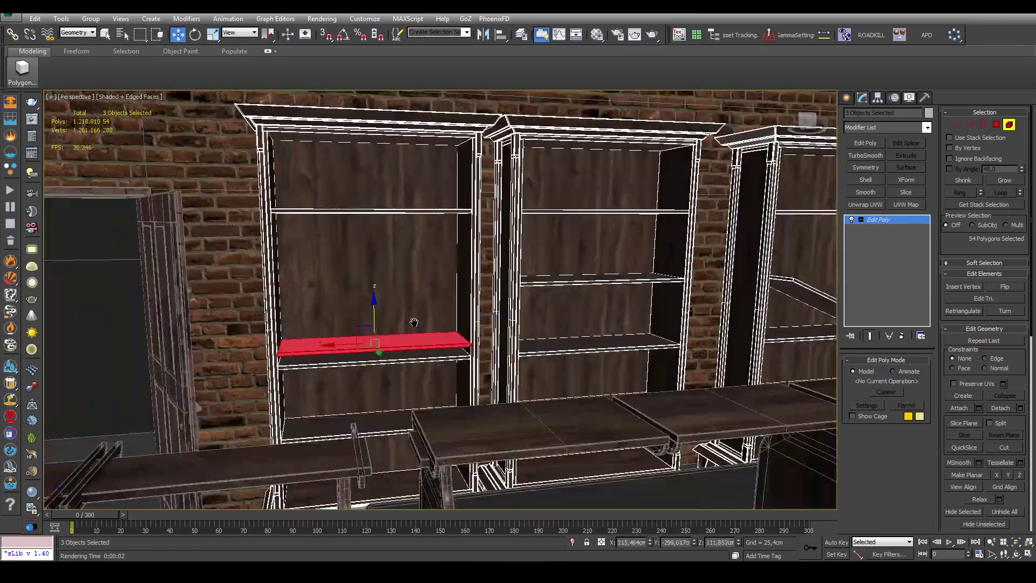
middle_click_drag(414, 322, 375, 401, "alt")
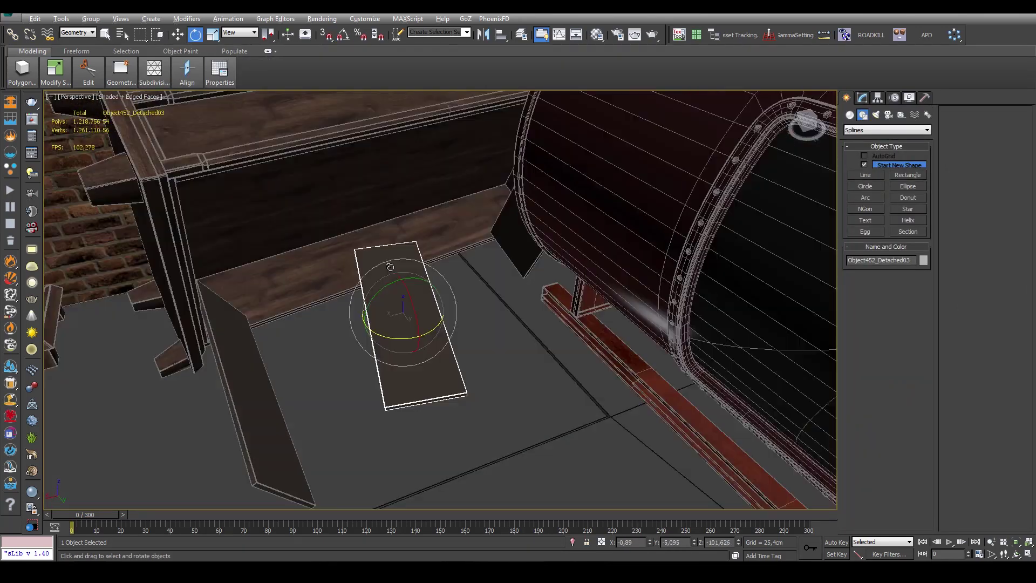
key("w")
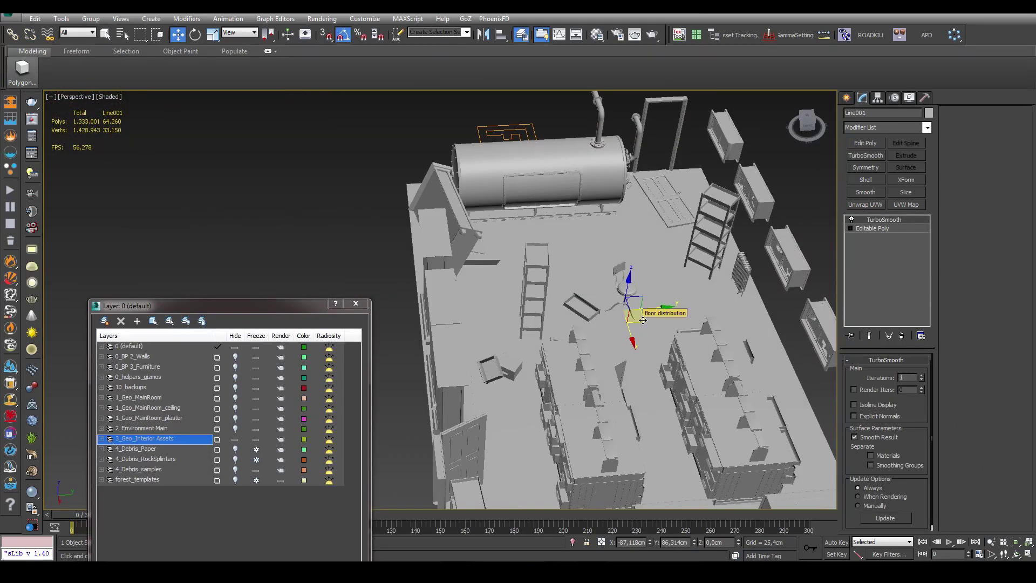
Shift-drag a copy of Line498 and rotate it onto the basement floor.
left_click_drag(566, 296, 432, 205, "shift")
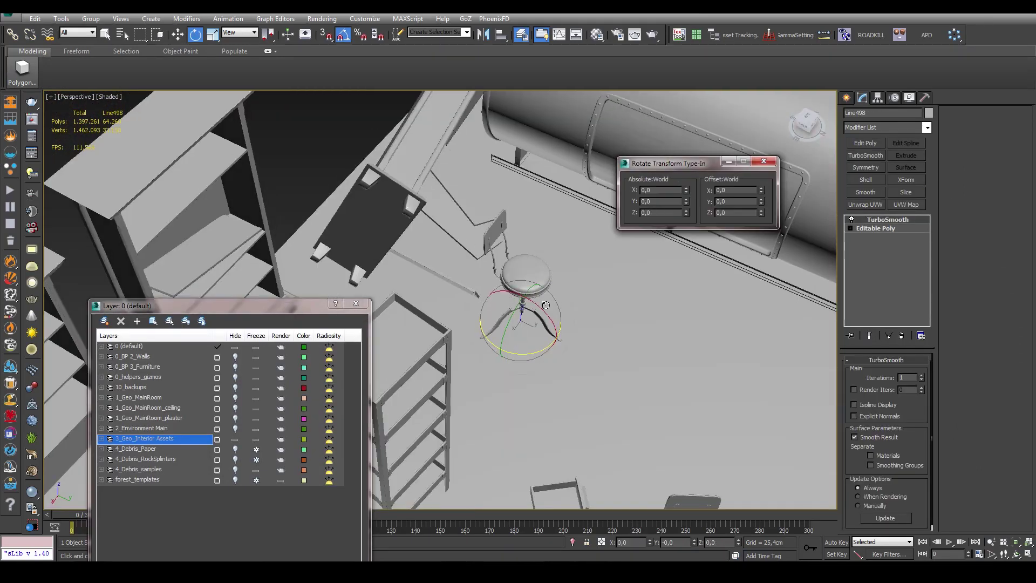
key("e")
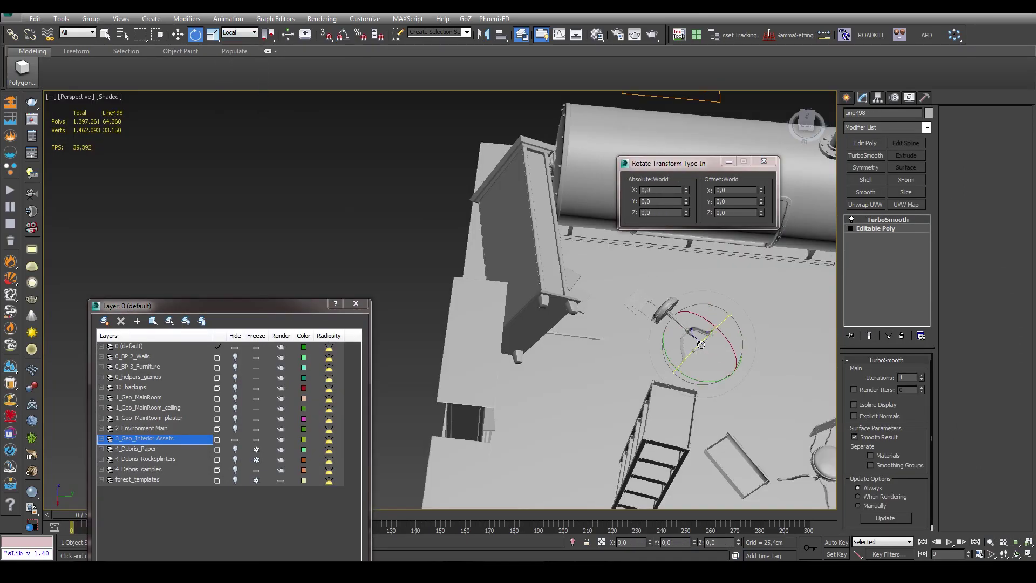
middle_click_drag(749, 290, 696, 343, "alt")
key("w")
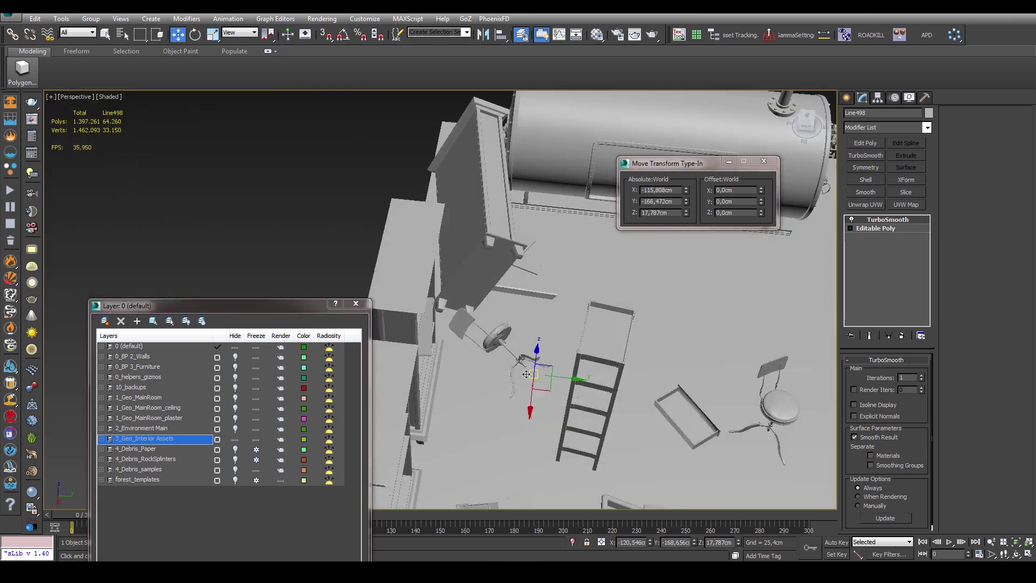
right_click(885, 219)
left_click(919, 301)
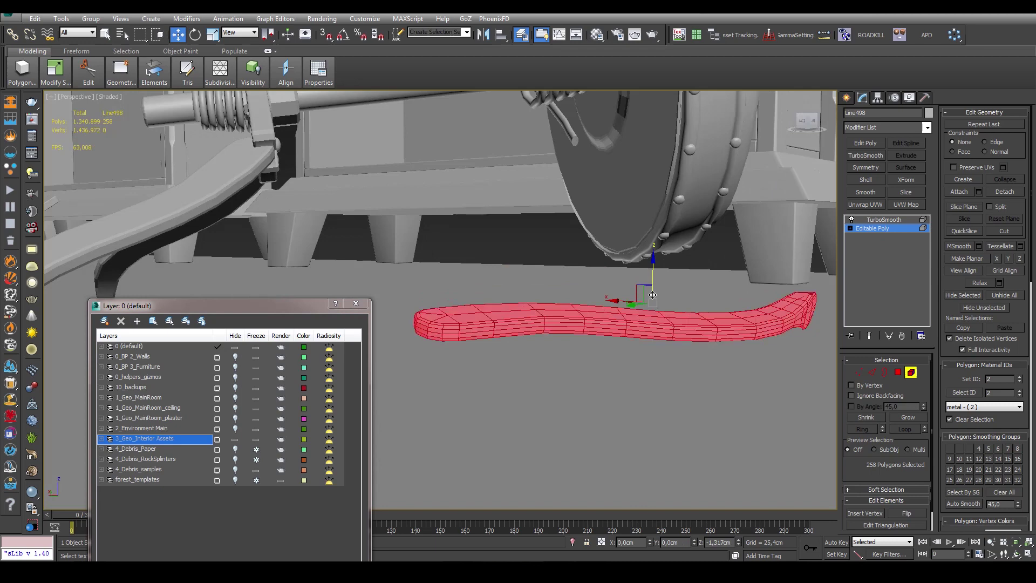
Clear the selection and zoom out to show the whole scene.
mouse_move(539, 263)
middle_mouse_down("alt")
mouse_move(578, 285)
mouse_move(532, 328)
middle_mouse_up("alt")
key("ctrl+d")
key("z")
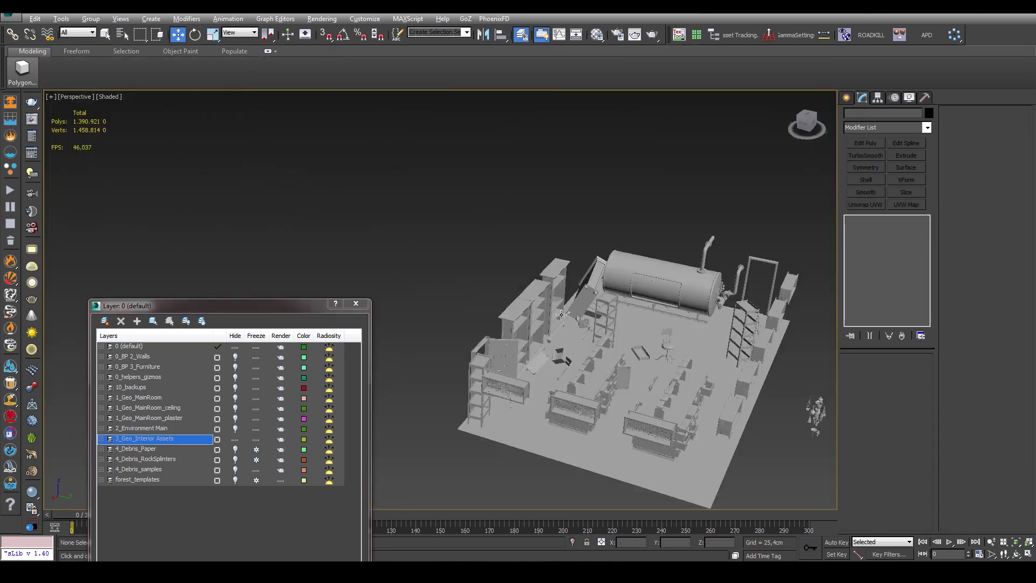
scroll(565, 267, "up", 5)
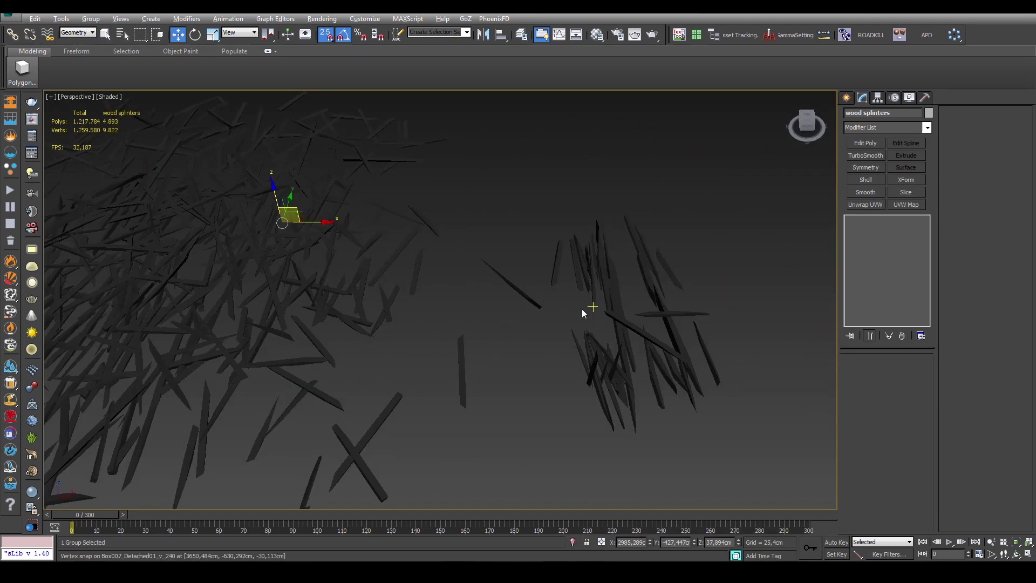
Peel the debris_paper UVs flat and rotate the island to -90°.
double_click(180, 117)
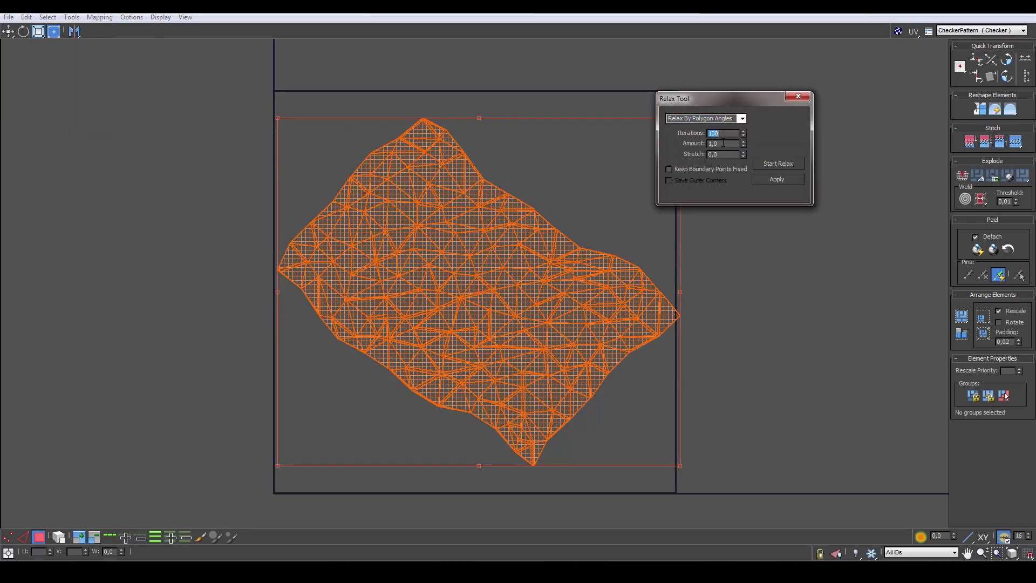
left_click(993, 249)
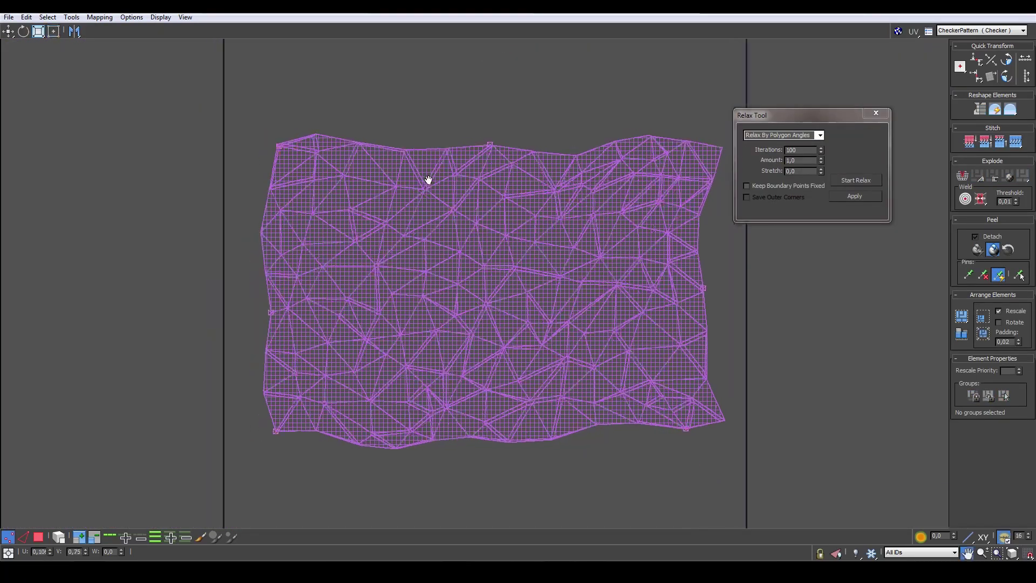
left_click_drag(684, 224, 577, 258)
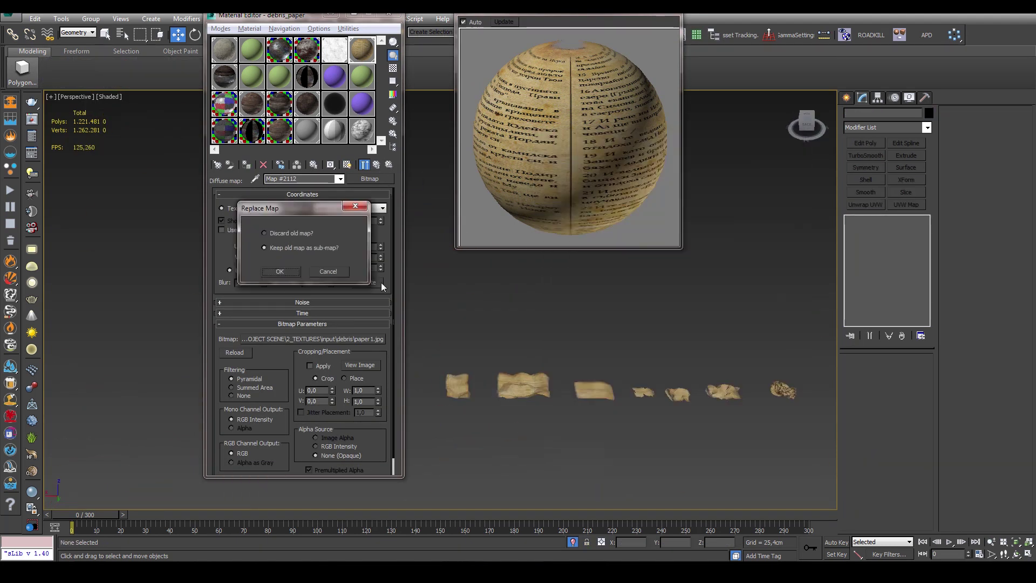
Keep the old paper map as a sub-map of the new VRayMultiSubTex.
key("Return")
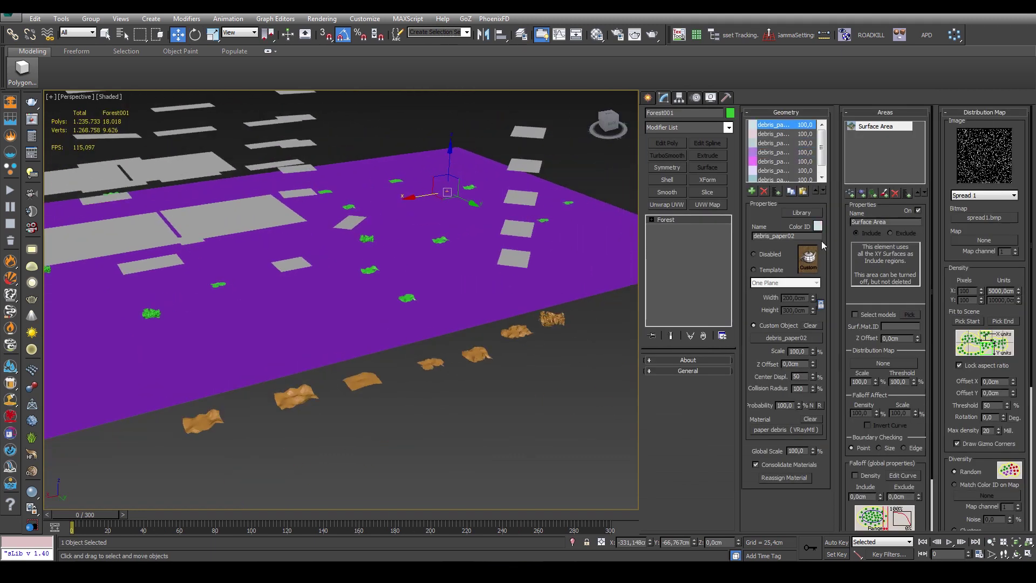
Choose the Spread 1 distribution map and adjust the debris_paper05 geometry item.
left_click(973, 195)
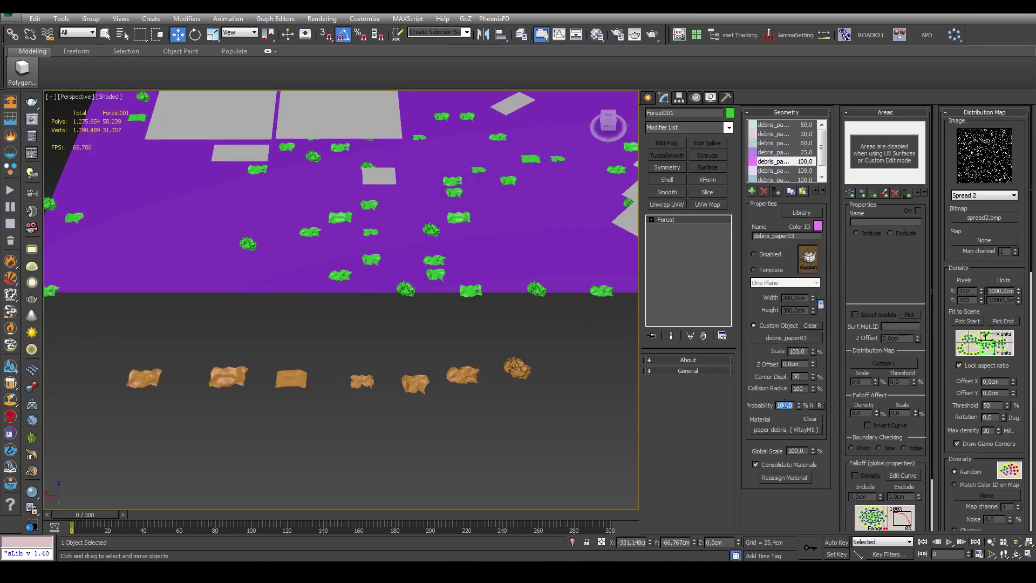
left_click(771, 179)
middle_click_drag(473, 340, 420, 162, "alt")
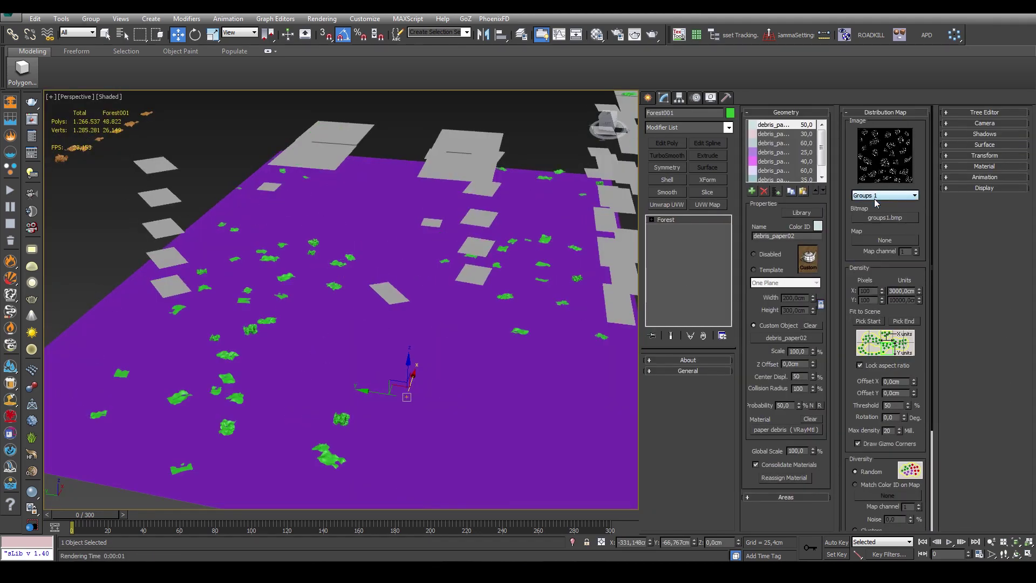
left_click(875, 198)
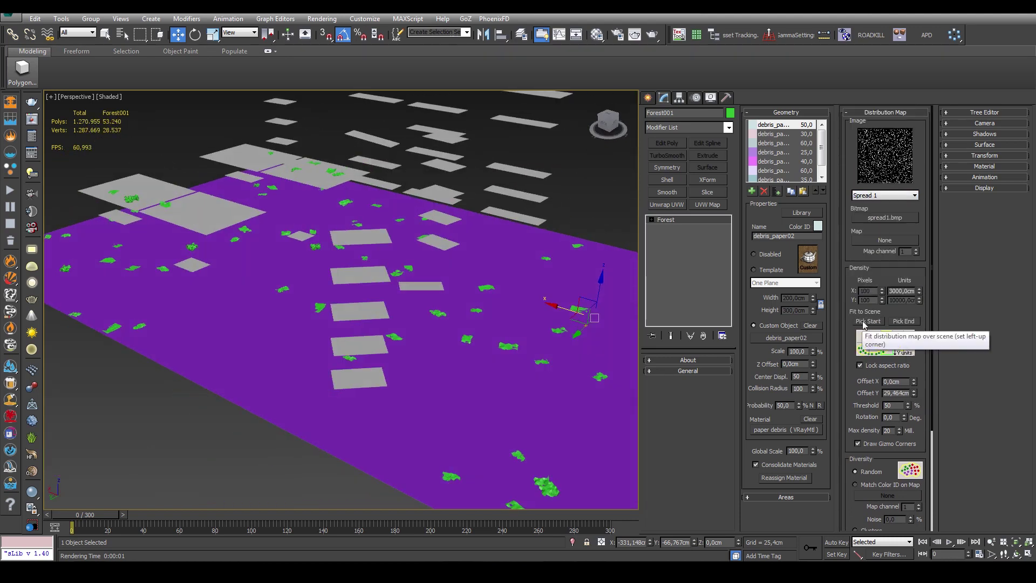
Fit the map to the scene, unlock the aspect and set Density X to 3000 cm.
left_click(863, 321)
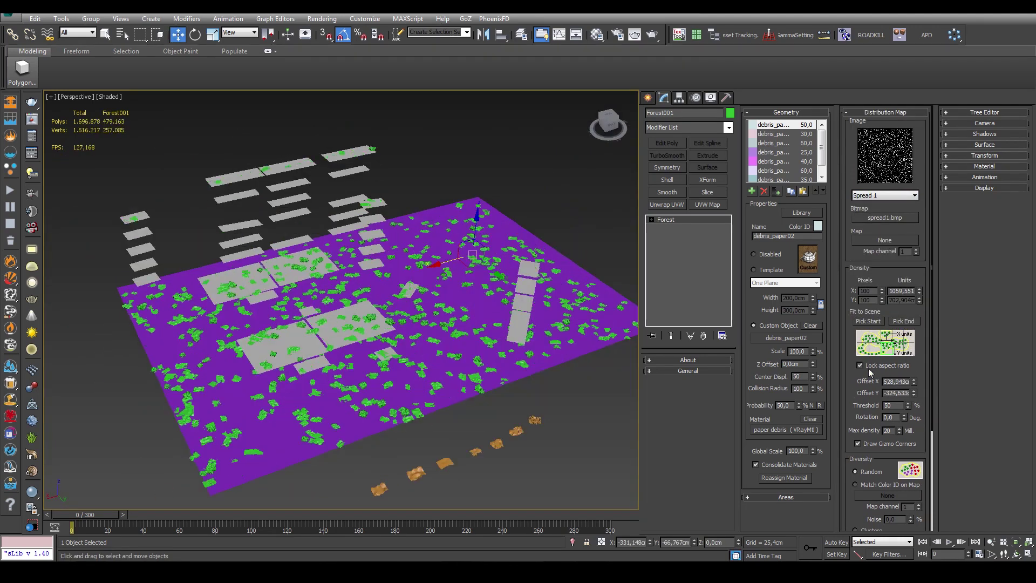
left_click(860, 366)
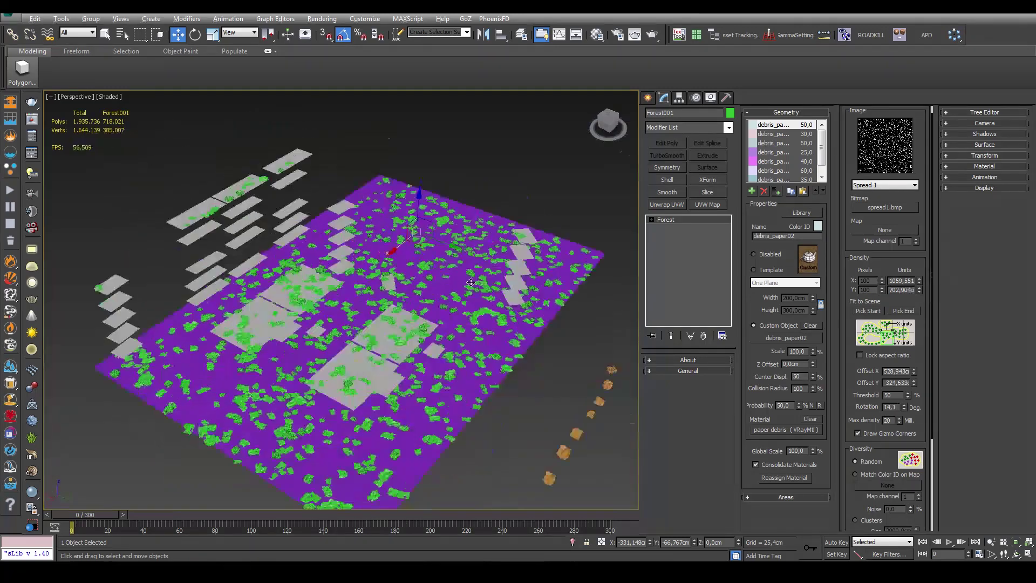
type("25003000")
key("Return")
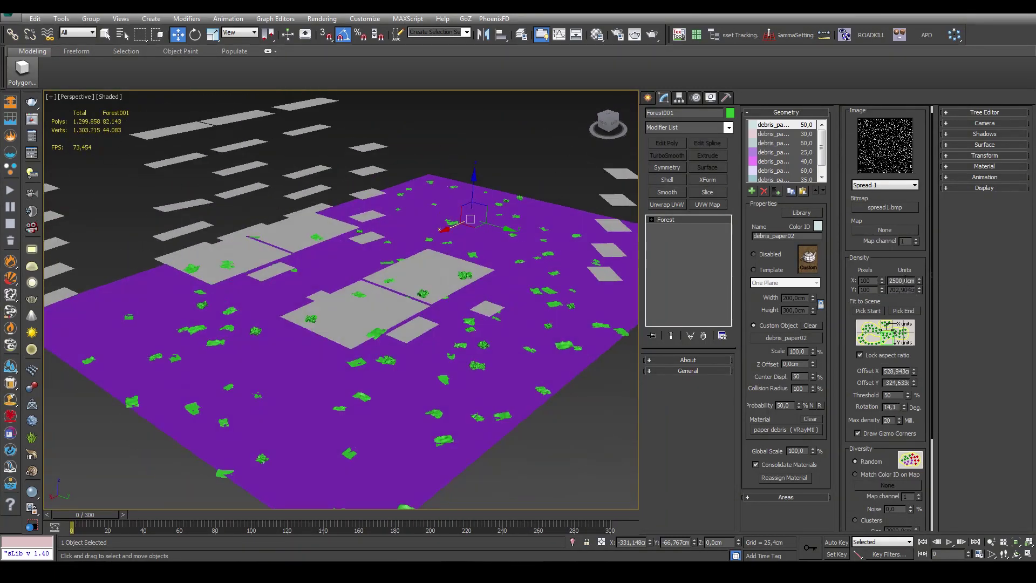
scroll(901, 116, "up", 1)
left_click(901, 116)
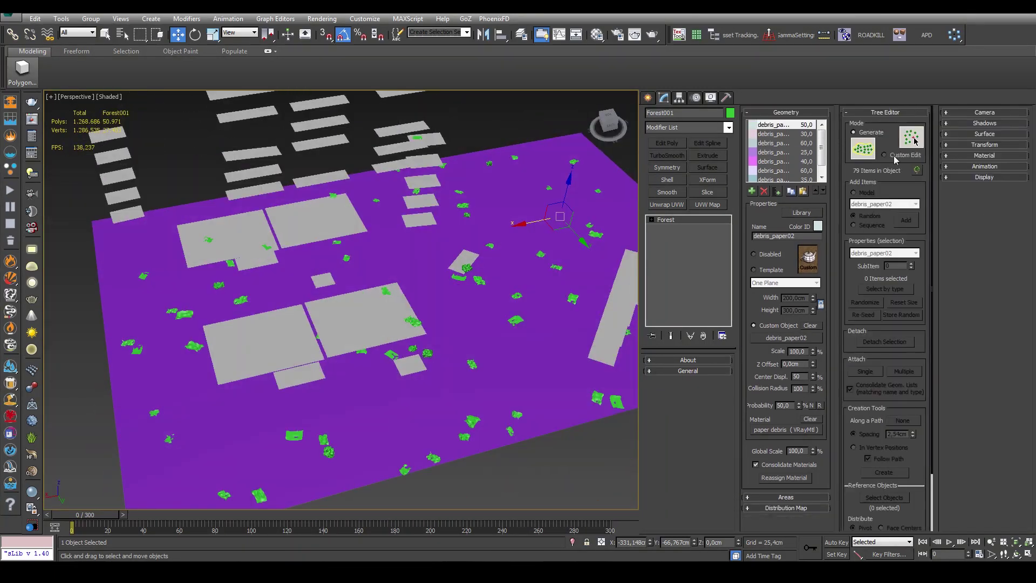
middle_click_drag(378, 270, 357, 299, "alt")
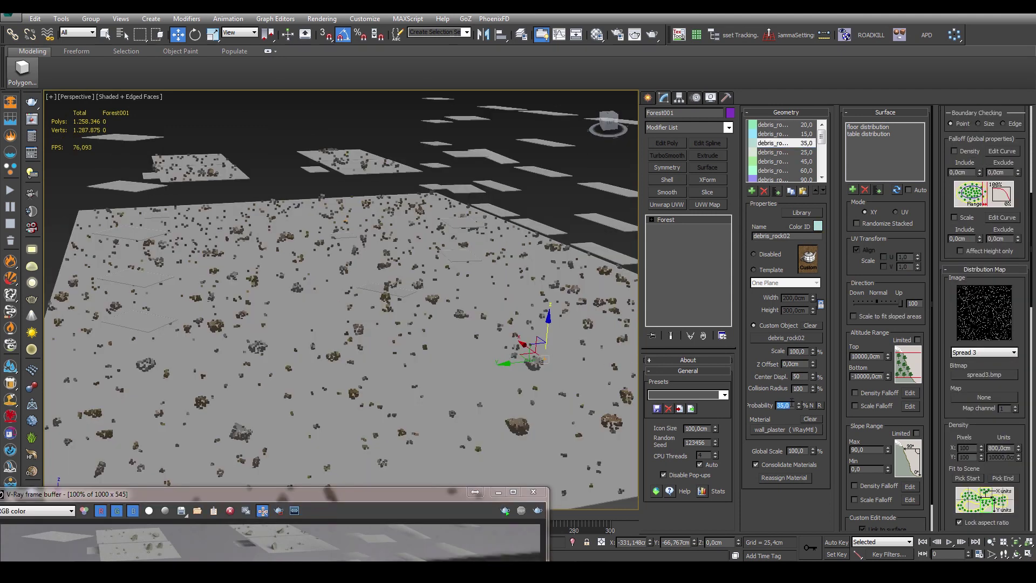
Test-render in V-Ray and set the new debris item to the debris_rock028_Detached splinter mesh.
key("shift+q")
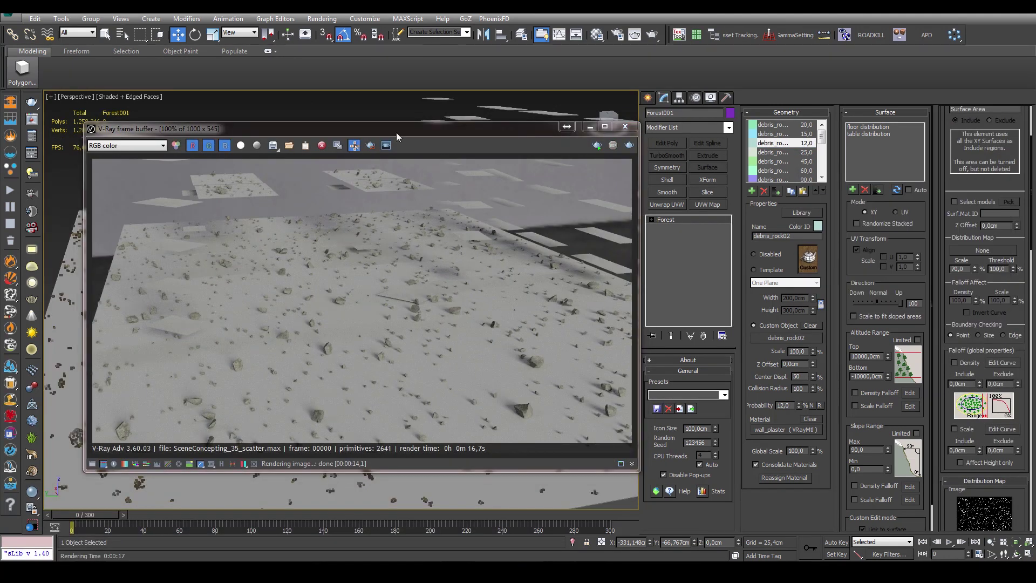
left_click_drag(396, 132, 412, 129)
scroll(939, 247, "down", 3)
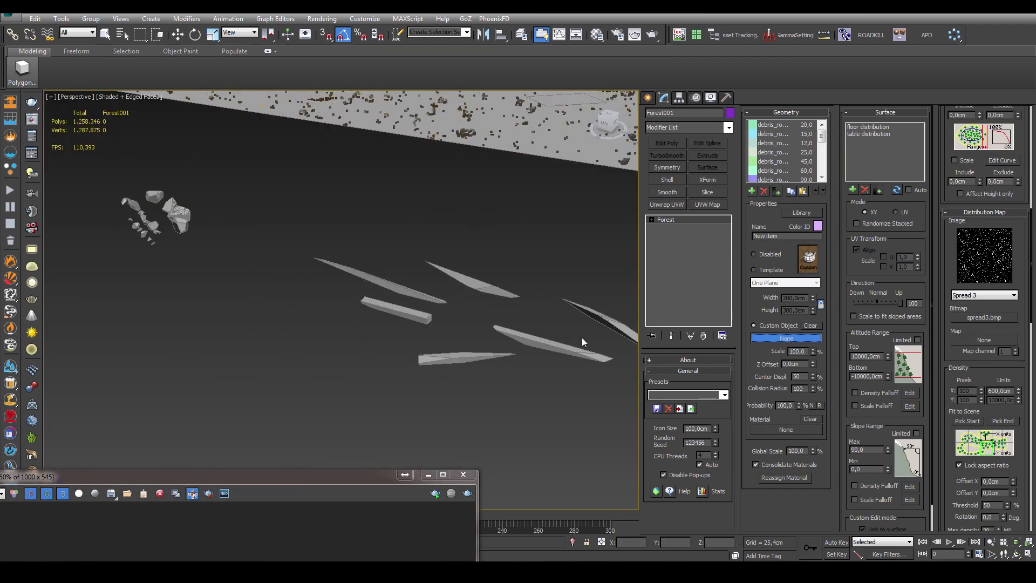
left_click(781, 338)
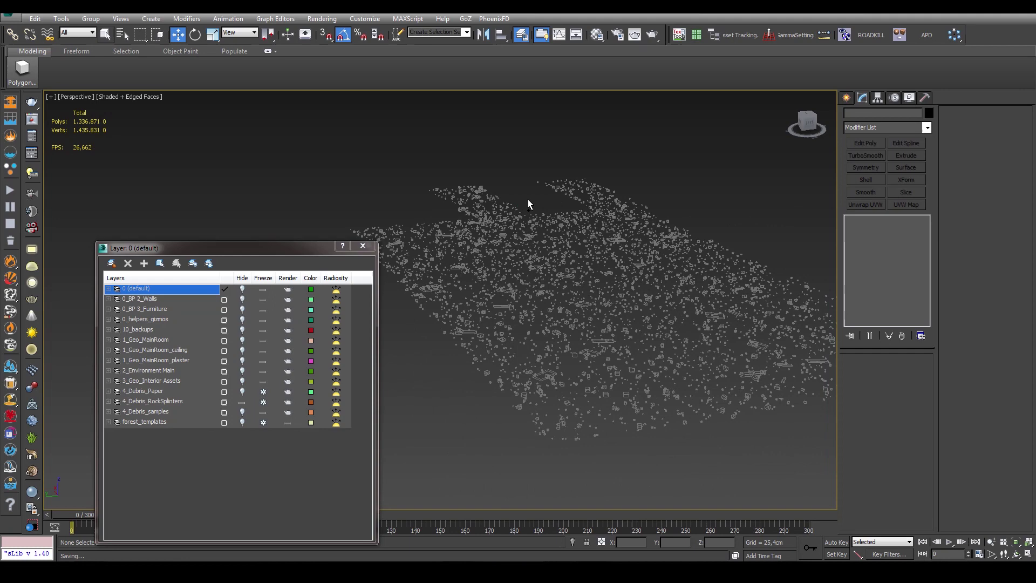
middle_click_drag(528, 200, 464, 190, "alt")
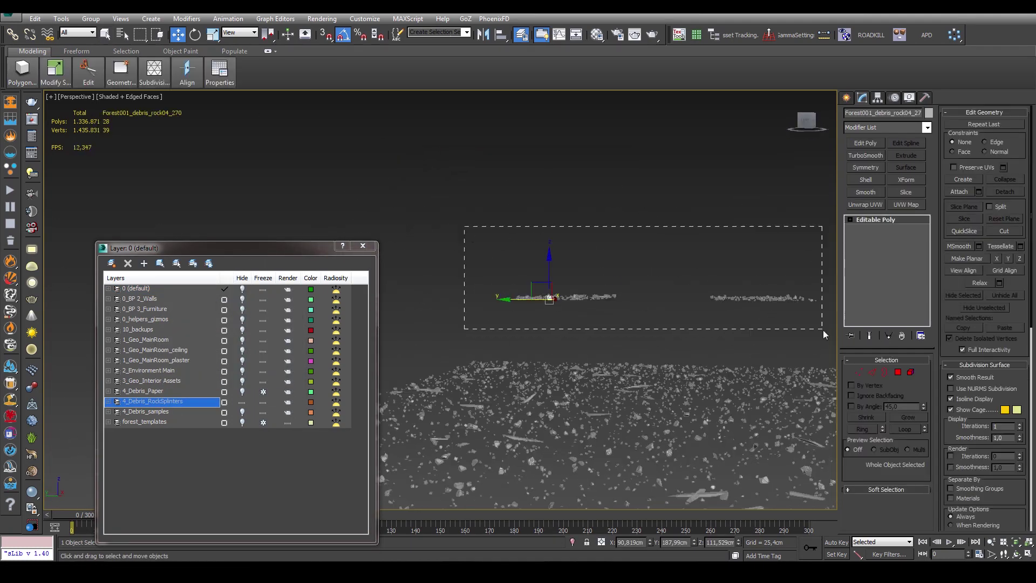
Select the shelf bottle Forest and set its distribution Mode to UV.
mouse_move(437, 330)
middle_mouse_down("alt")
mouse_move(566, 279)
mouse_move(802, 161)
middle_mouse_up("alt")
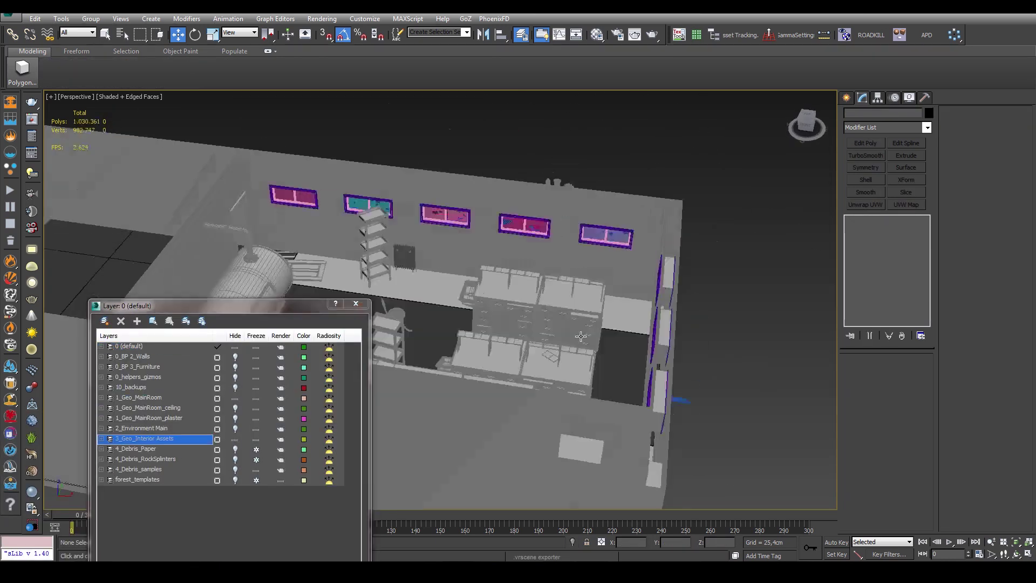
middle_click_drag(581, 336, 732, 197, "alt")
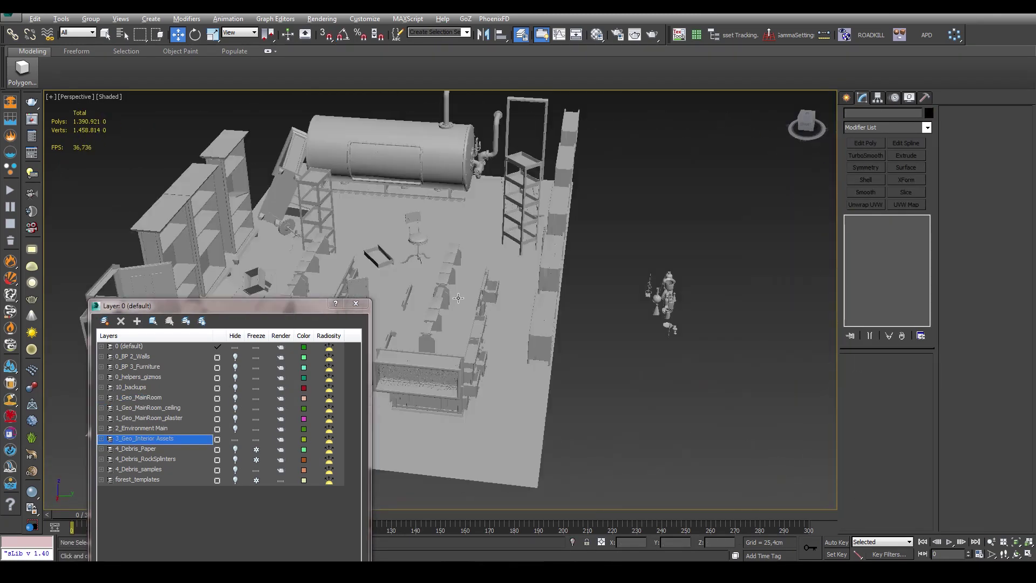
left_click(139, 376)
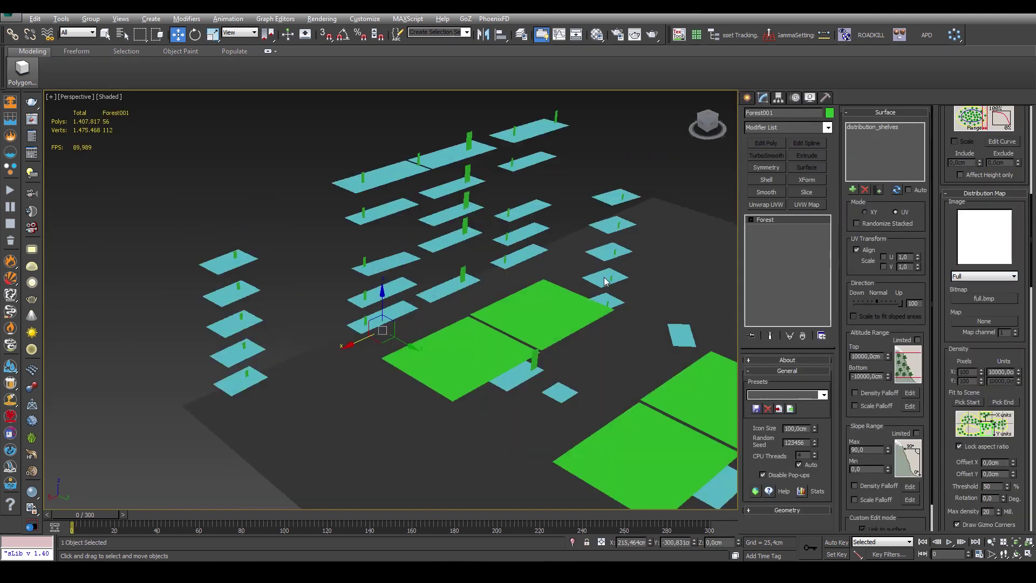
scroll(954, 278, "up", 2)
mouse_move(414, 233)
middle_mouse_down("alt")
mouse_move(464, 237)
mouse_move(547, 288)
middle_mouse_up("alt")
scroll(950, 320, "down", 1)
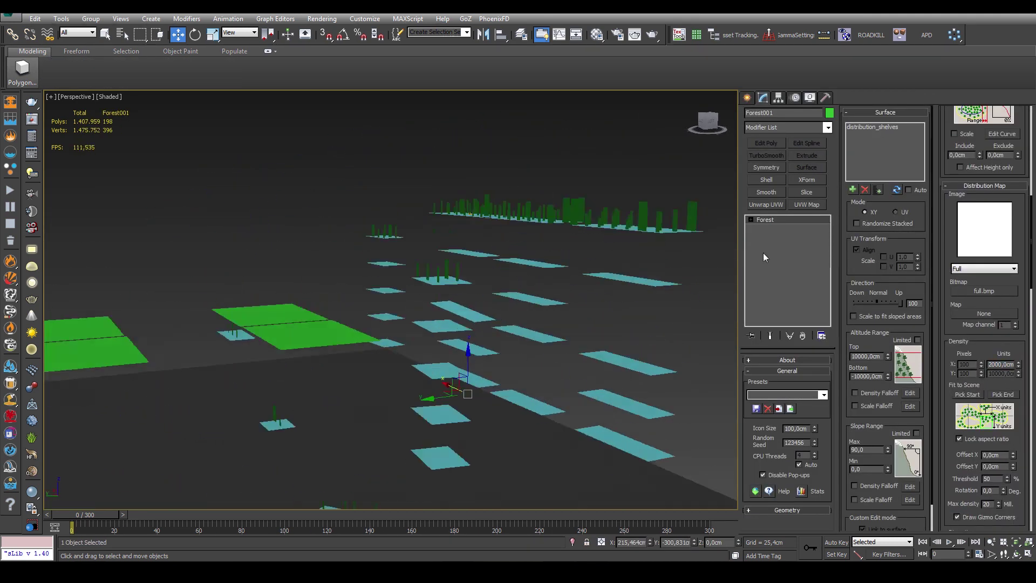
left_click(895, 184)
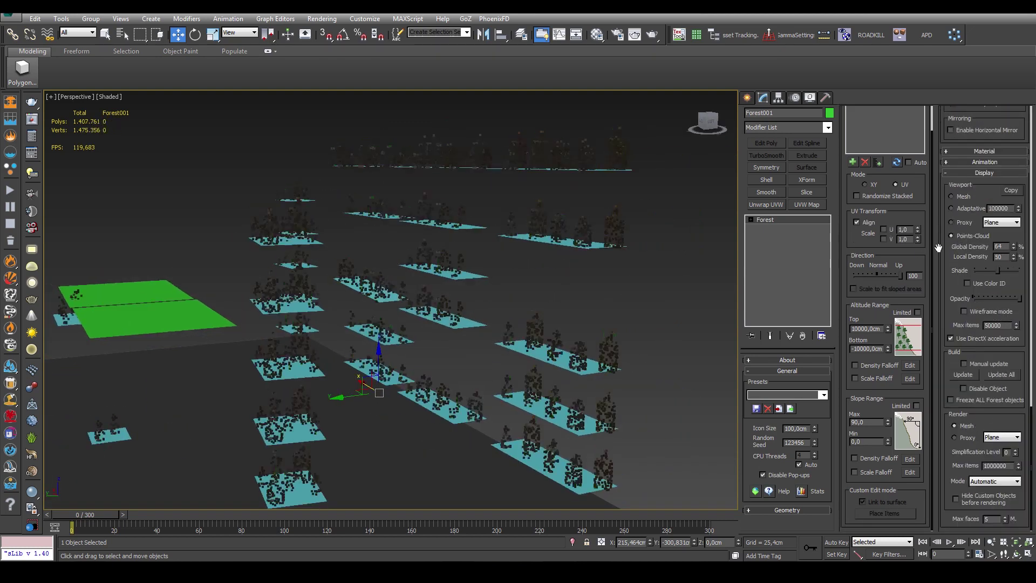
Adjust the Direction and enable Altitude Density Falloff on the shelf Forest.
mouse_move(581, 334)
middle_mouse_down("alt")
mouse_move(503, 287)
mouse_move(558, 364)
middle_mouse_up("alt")
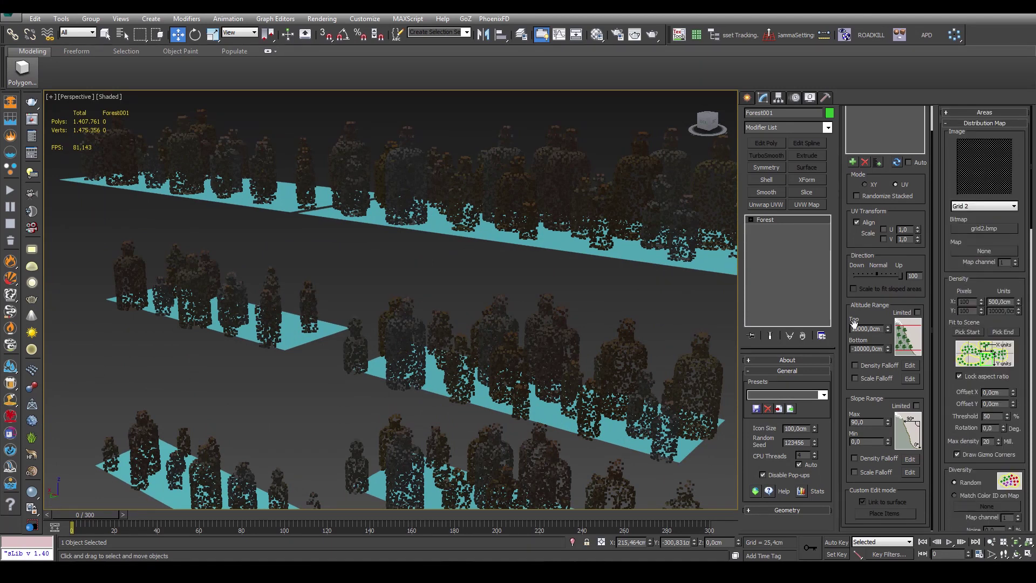
scroll(854, 323, "up", 2)
left_click_drag(889, 303, 899, 303)
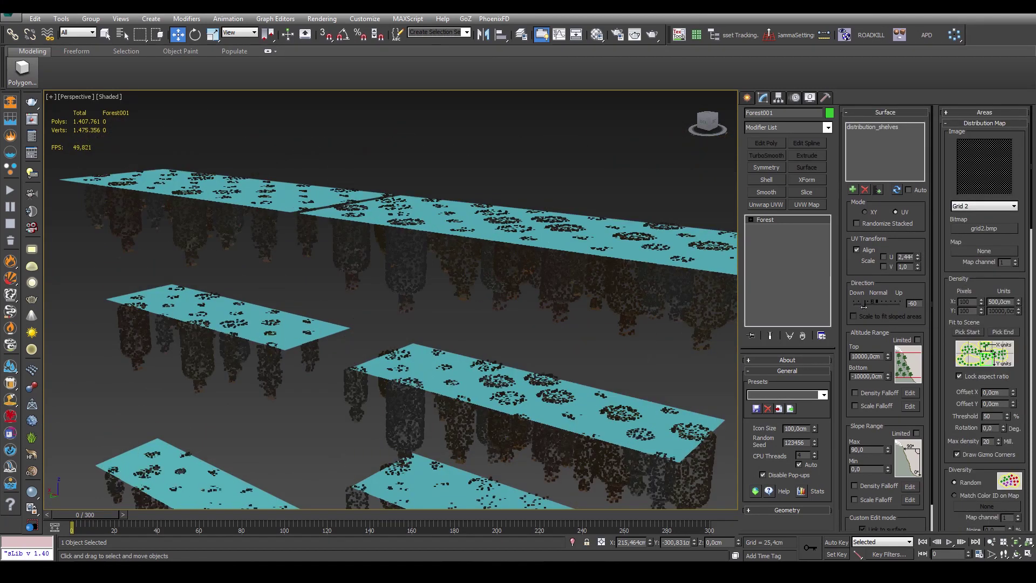
scroll(850, 411, "down", 2)
left_click(876, 367)
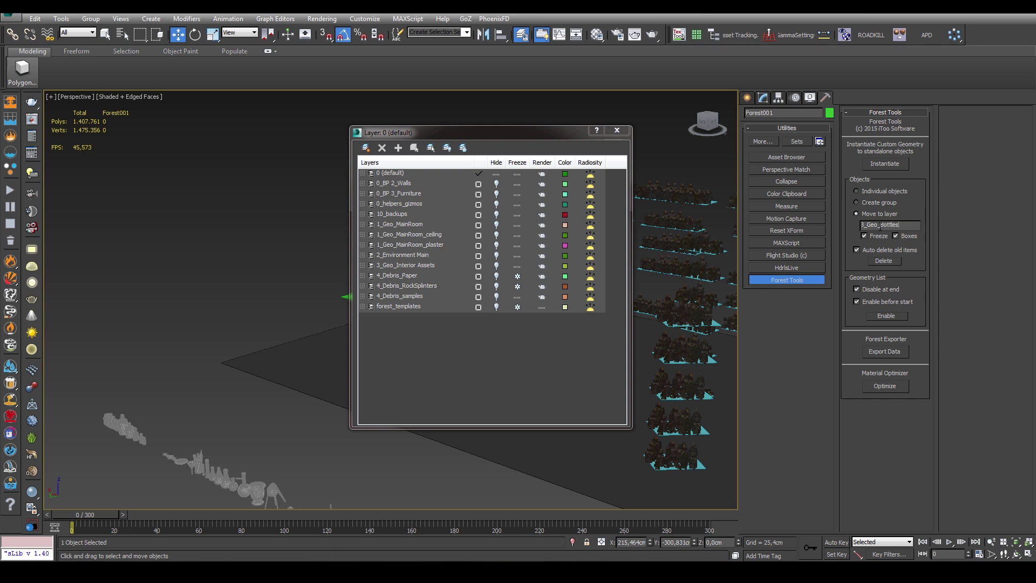
Instantiate the scattered bottles and frame the 3_Geo_Bottles layer objects.
left_click(884, 164)
left_click_drag(463, 144, 278, 190)
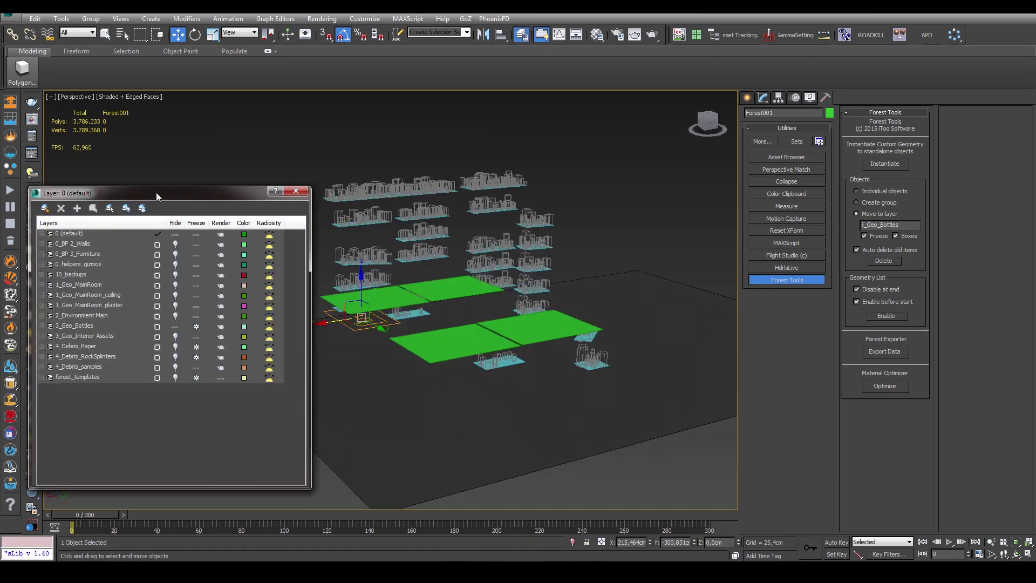
right_click(70, 322)
left_click(106, 430)
key("F4")
scroll(545, 288, "up", 5)
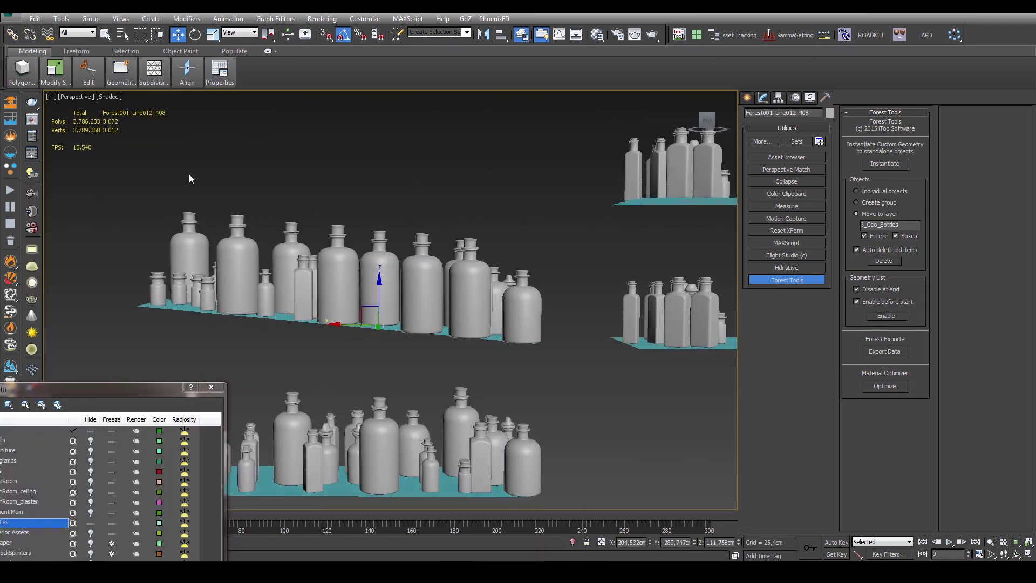
middle_click_drag(454, 326, 377, 302, "alt")
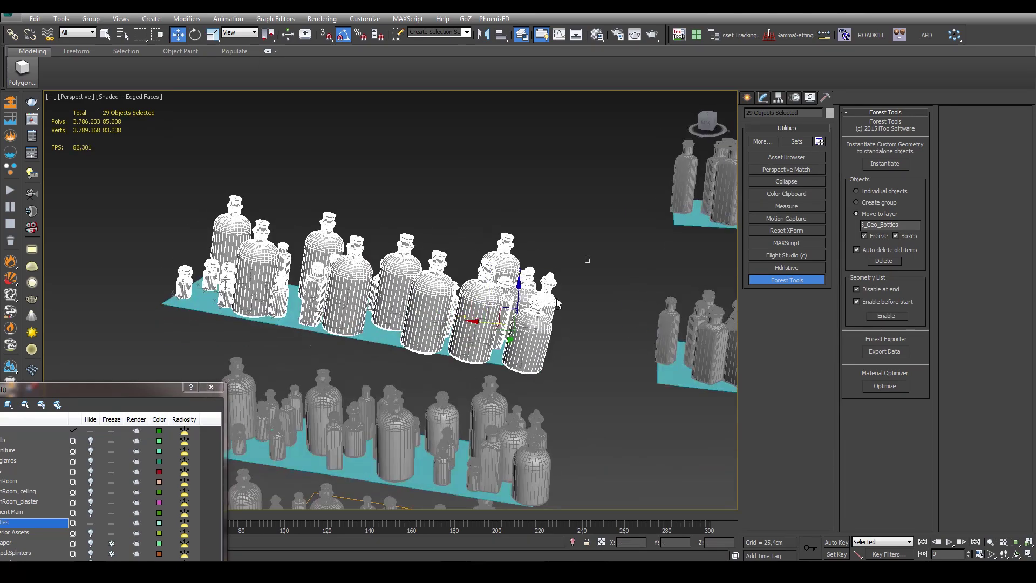
Inspect individual shelf bottles and confirm the instantiation warning.
left_click(231, 229)
scroll(291, 323, "up", 4)
middle_click_drag(291, 323, 342, 289, "alt")
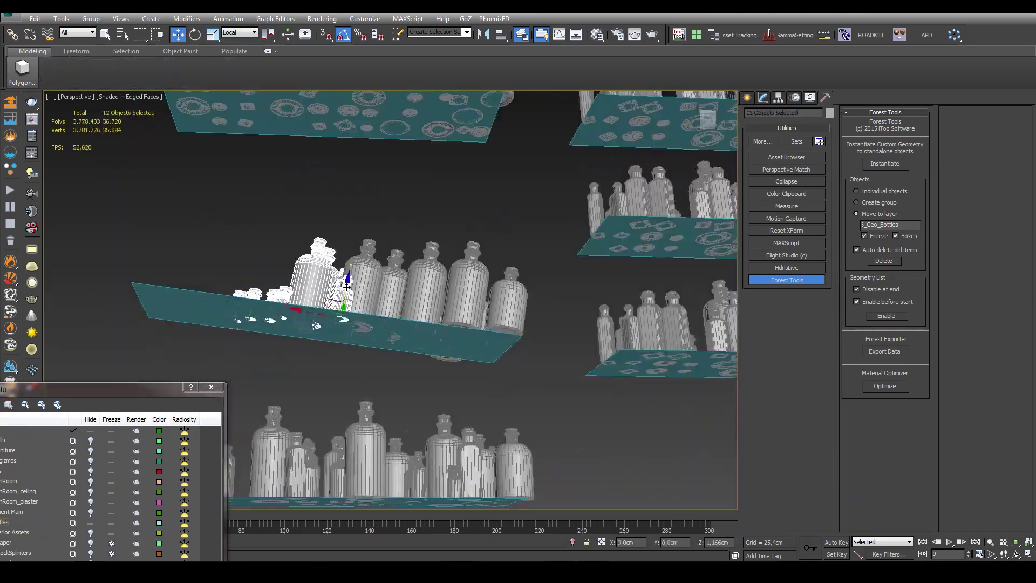
left_click(394, 329)
scroll(422, 228, "up", 5)
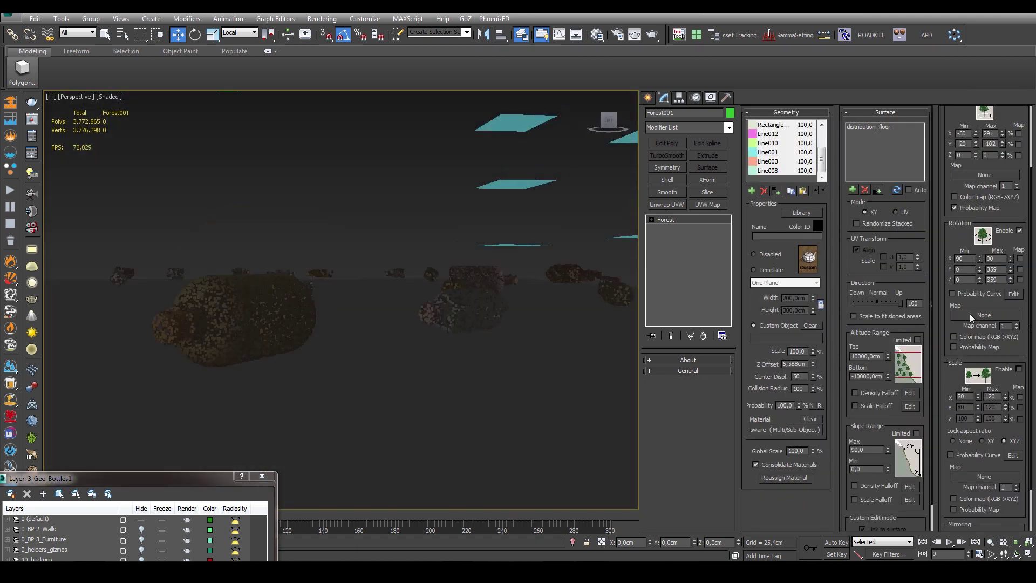
left_click(984, 108)
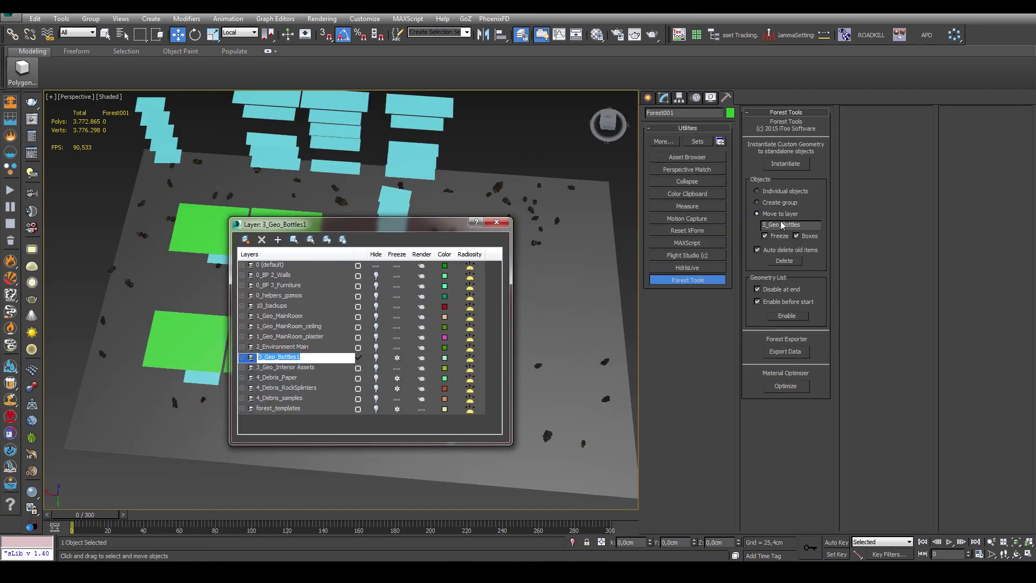
key("Return")
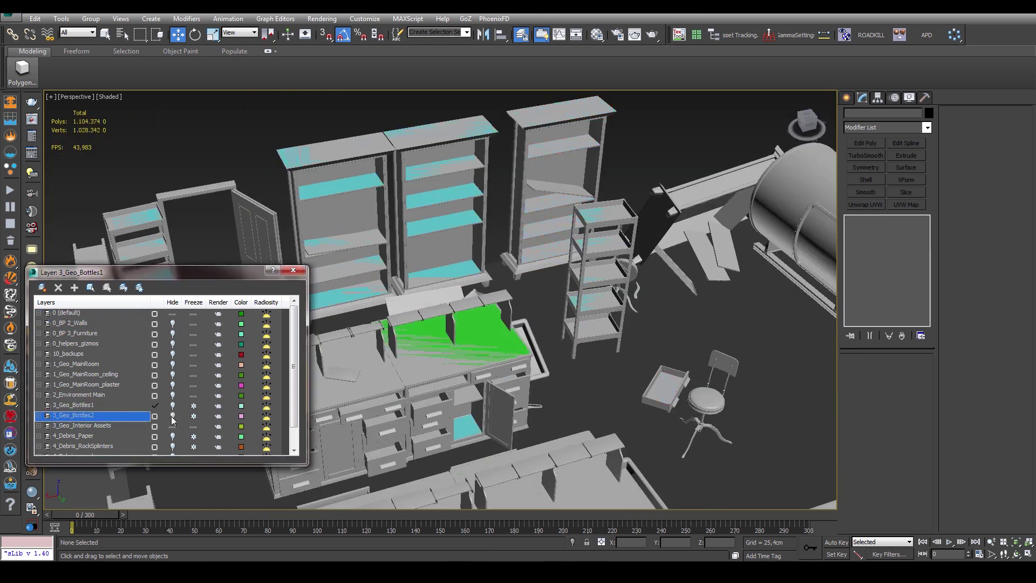
Hide the room and furniture layer and unhide forest_templates in the Layer Manager.
left_click(173, 426)
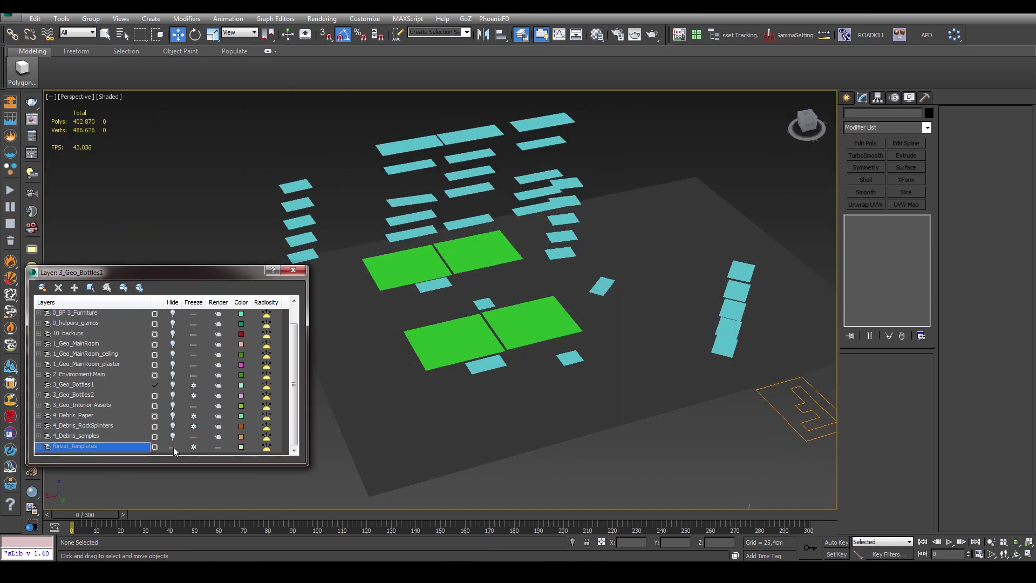
left_click(172, 446)
right_click(419, 345)
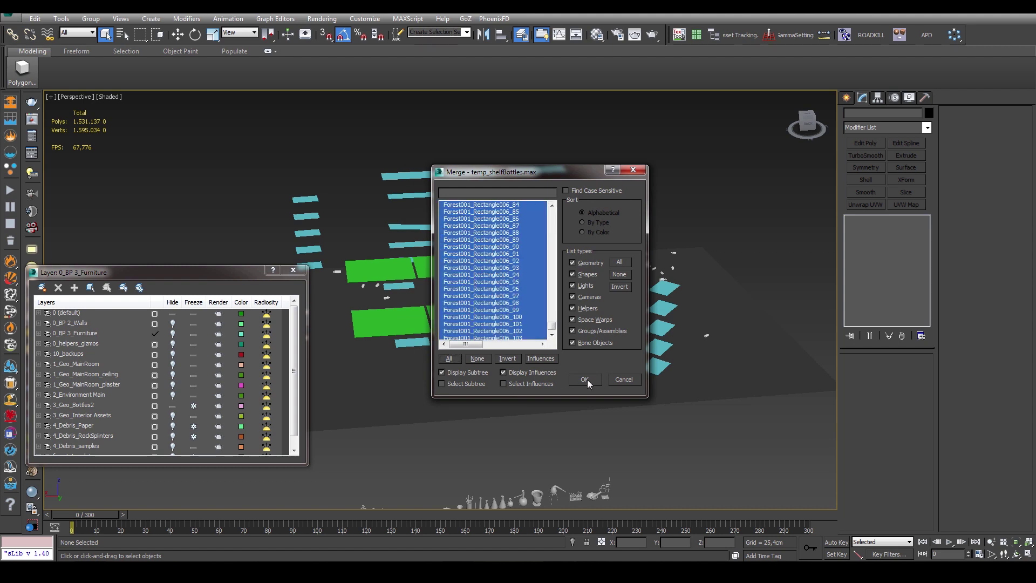
Merge the saved bottles, resolving all duplicate names, and make 3_Geo_Bottles Shelf active.
left_click(586, 379)
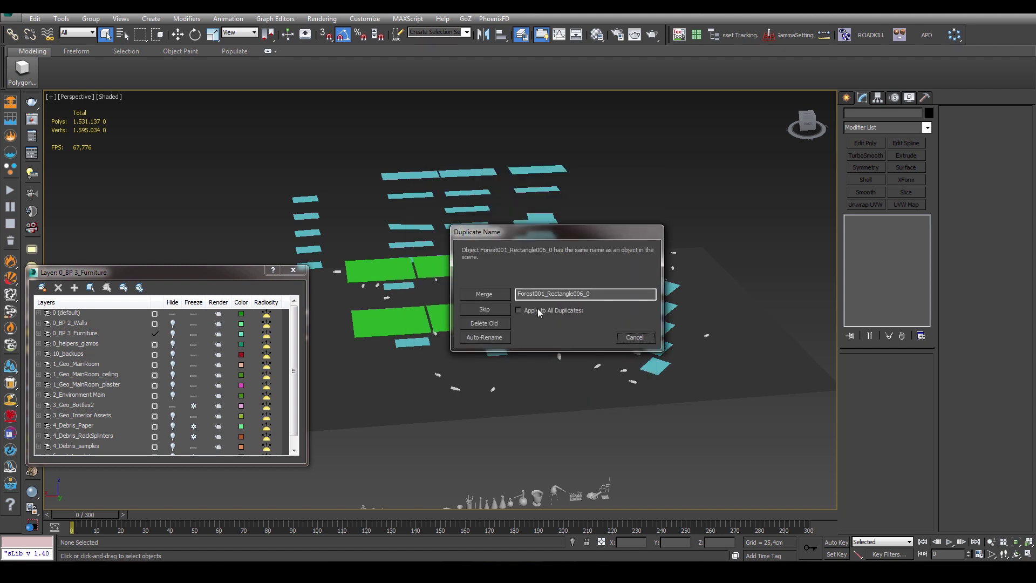
left_click(479, 294)
left_click(480, 314)
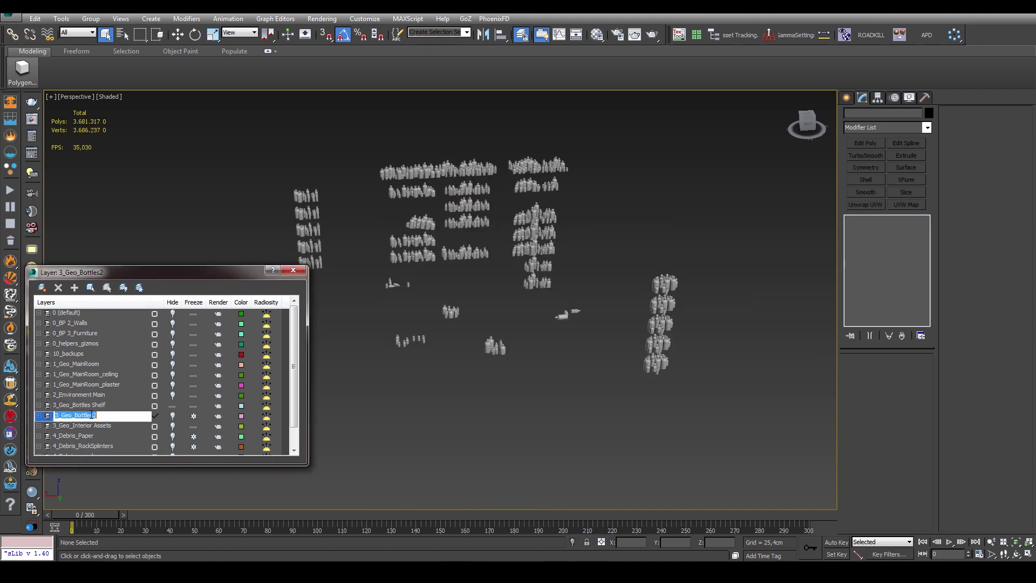
left_click(155, 416)
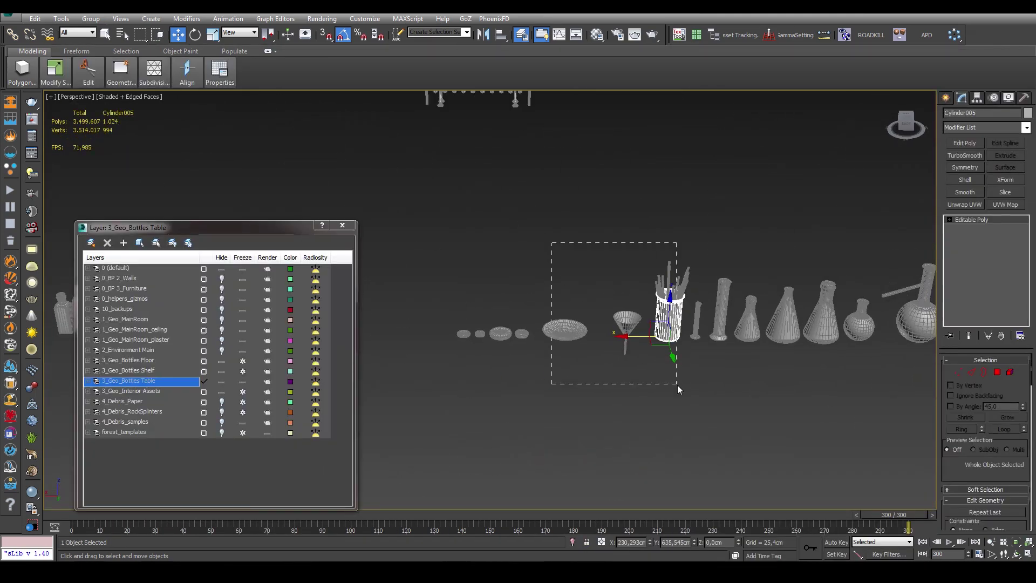
Select the table glassware group and move it into place on the lab table.
left_click_drag(548, 241, 791, 386)
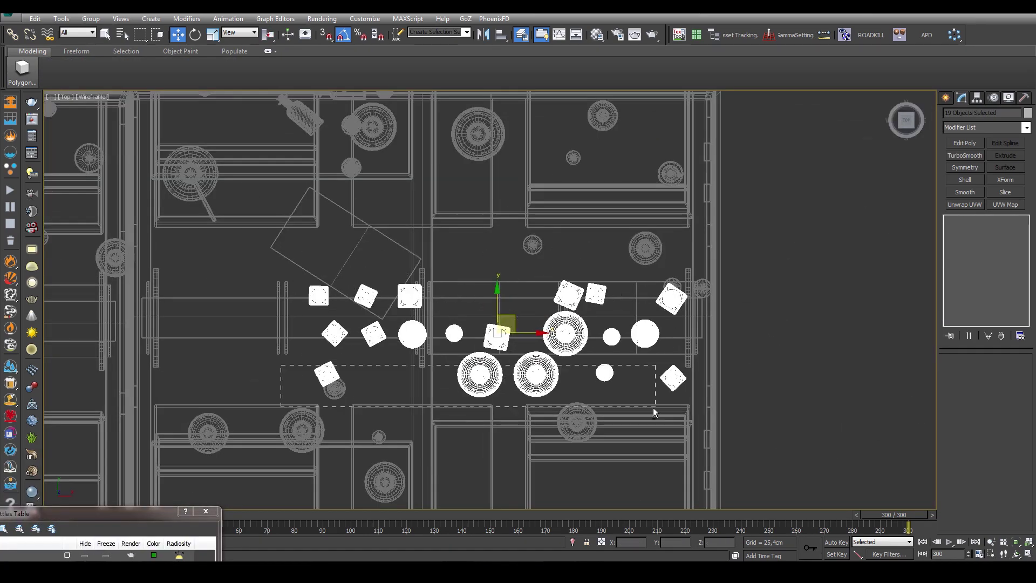
left_click_drag(280, 365, 653, 413)
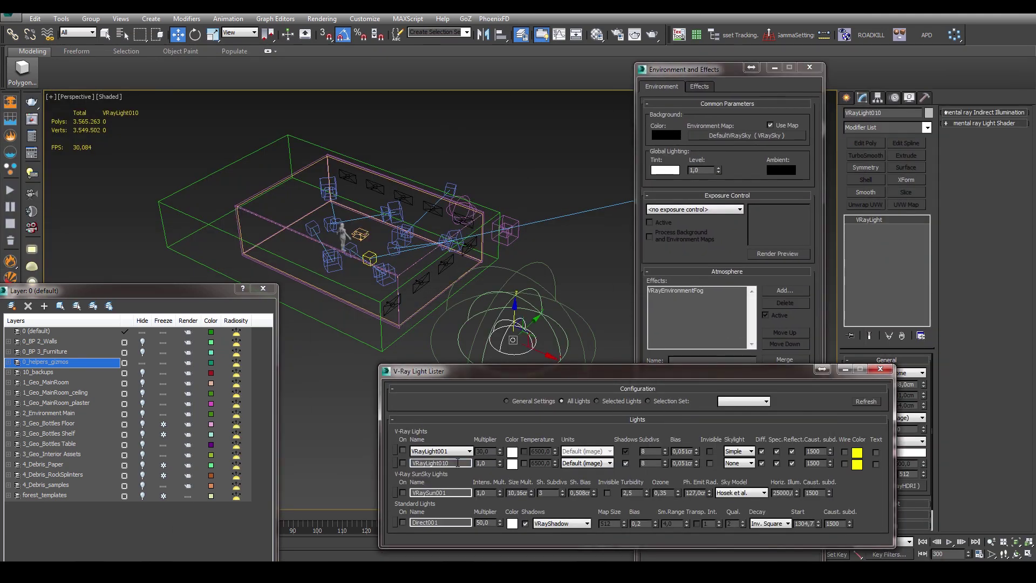
Rename the V-Ray light 'HDRI test' to 'HDRI test light'.
type("light")
key("Return")
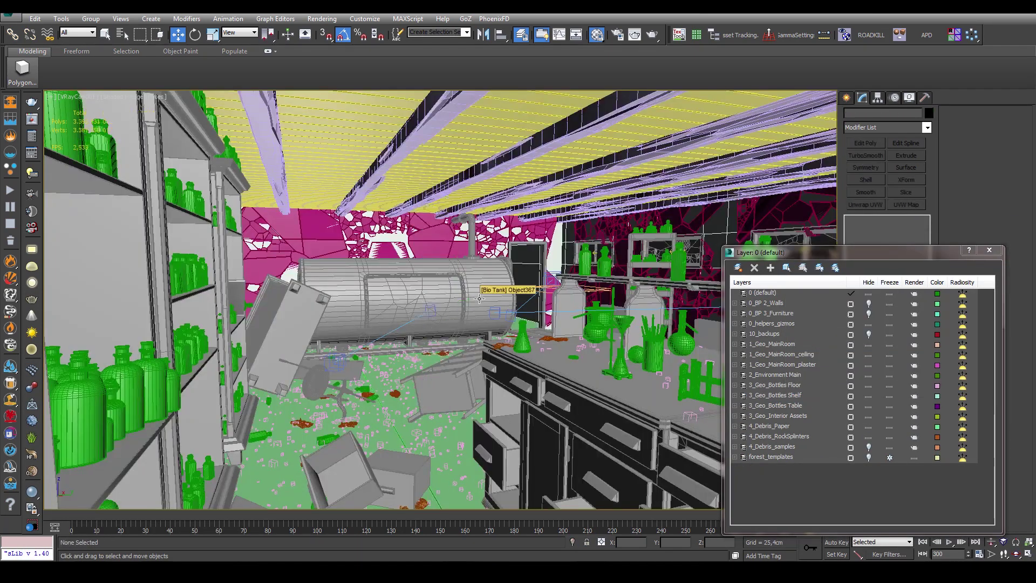
Open Render Setup with F10 and review the V-Ray and Settings tabs, including distributed rendering.
key("F4")
key("F10")
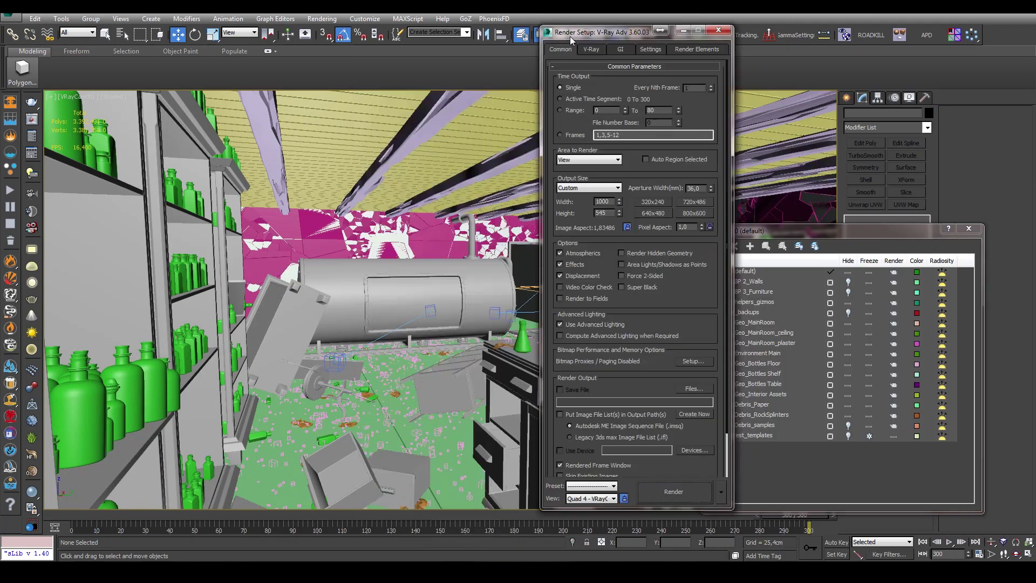
left_click_drag(570, 37, 544, 29)
left_click(565, 41)
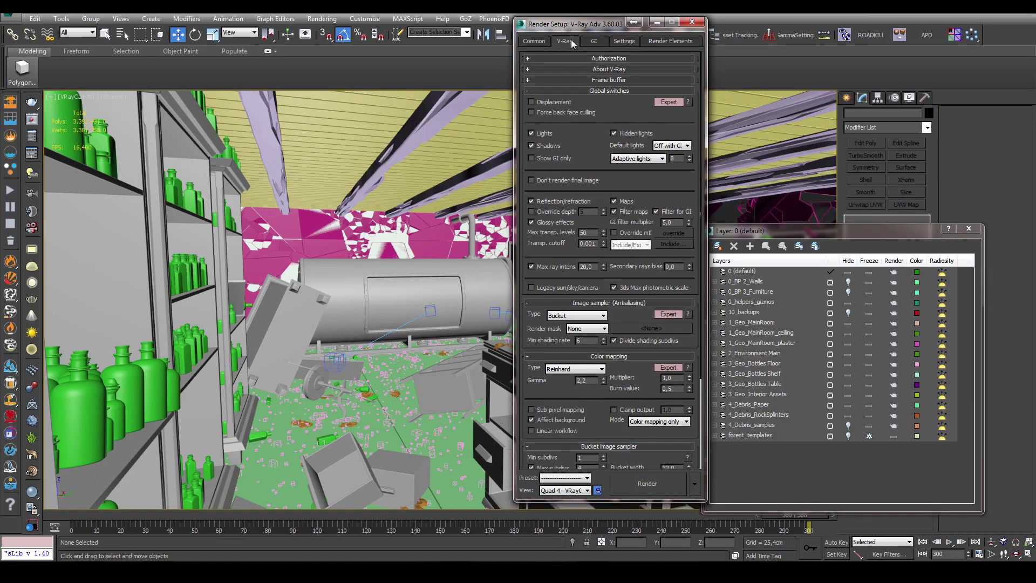
scroll(568, 331, "down", 5)
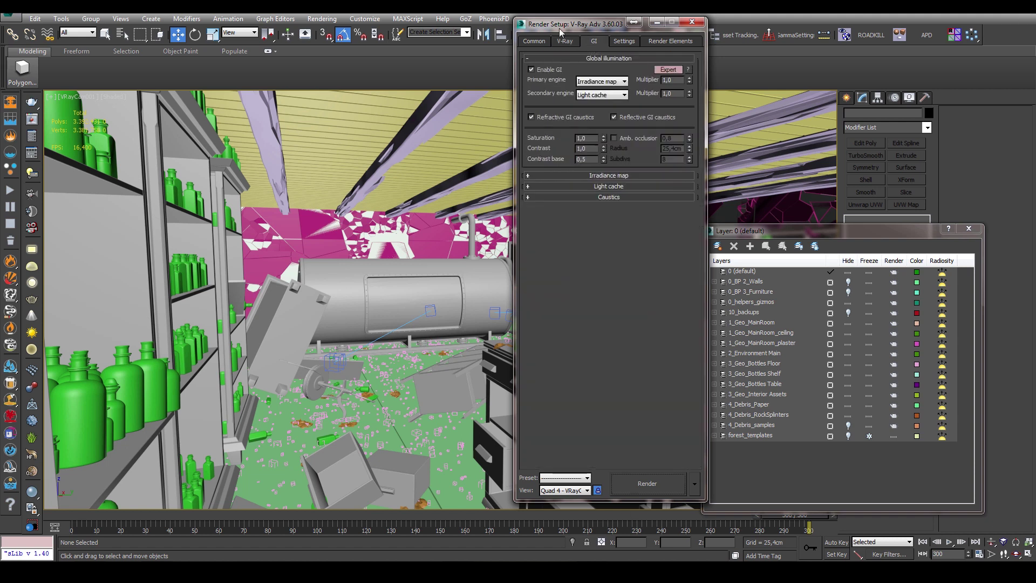
left_click(624, 41)
left_click(688, 239)
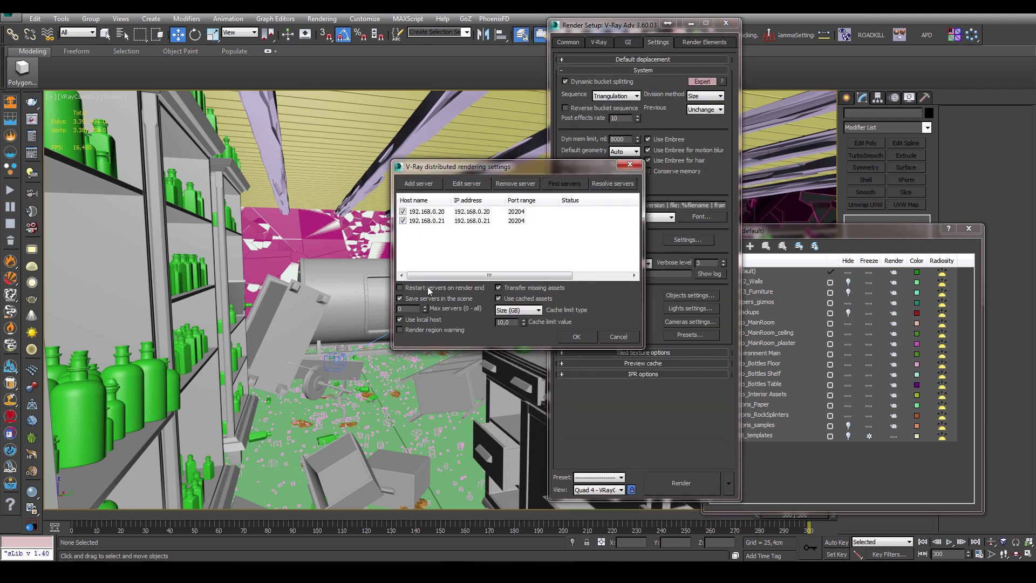
left_click(576, 337)
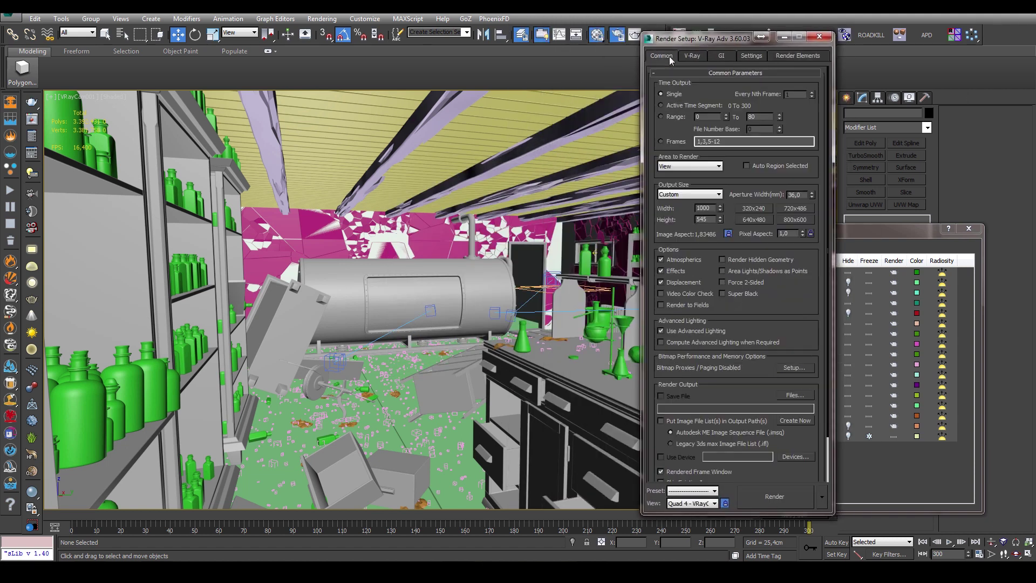
Select VRayMtlID, VRayRawLighting, VRayReflection, VRayRefraction and VRayRenderID as render elements.
scroll(651, 165, "down", 2)
left_click(651, 166, "ctrl")
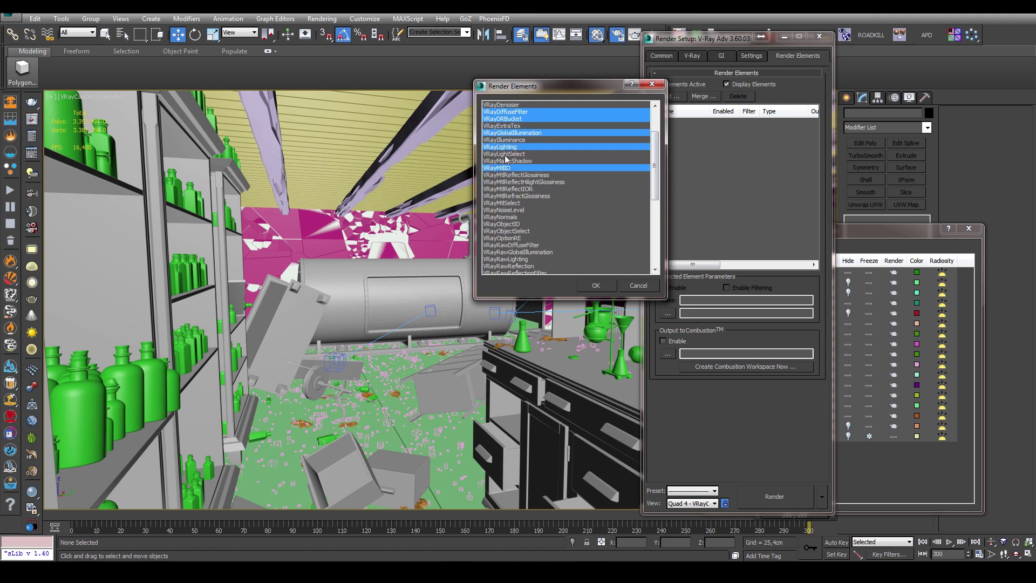
scroll(658, 179, "down", 1)
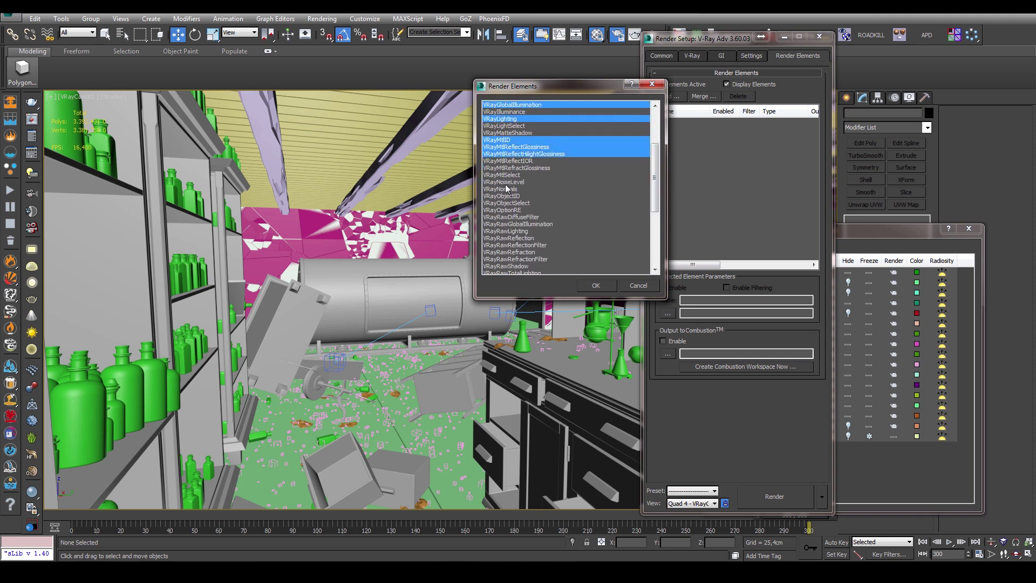
scroll(510, 183, "down", 1)
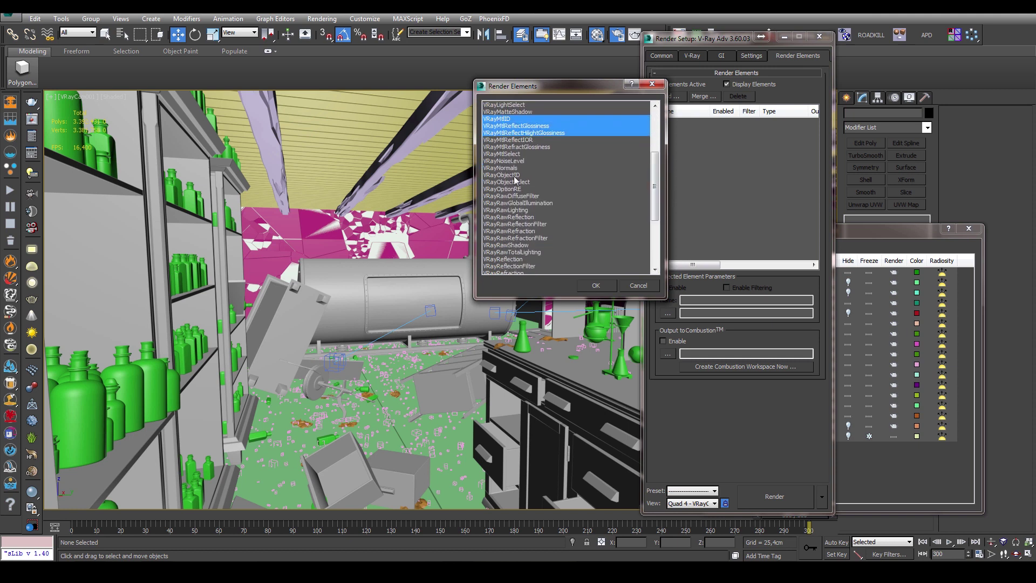
left_click(507, 212, "ctrl")
scroll(514, 190, "down", 2)
left_click(521, 227, "ctrl")
scroll(521, 227, "down", 2)
left_click(507, 203, "ctrl")
left_click(507, 216, "ctrl")
scroll(541, 207, "down", 2)
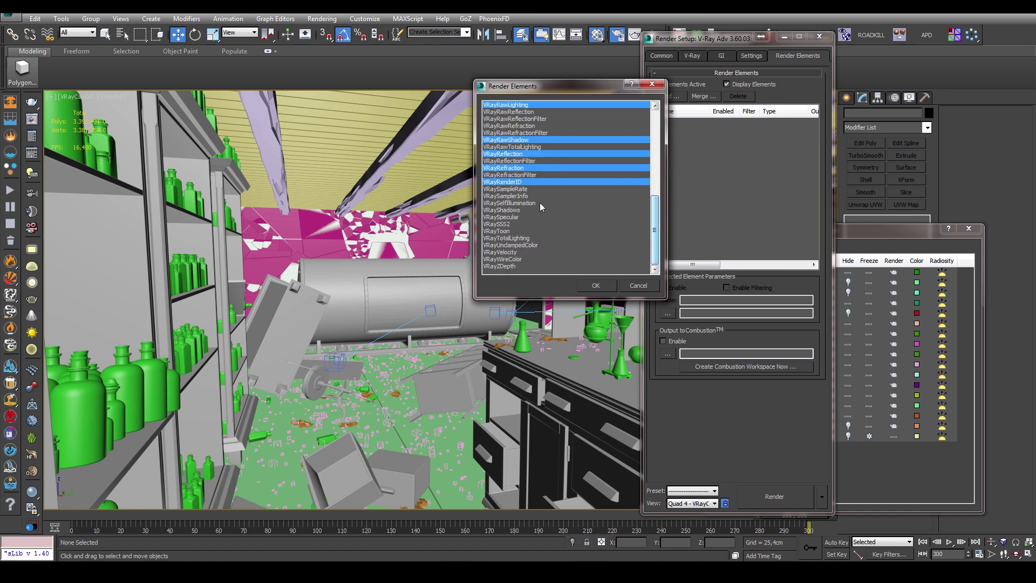
Add the chosen render elements to the list and show the VRayZDepth element's parameters.
left_click(502, 266, "ctrl")
left_click(596, 286)
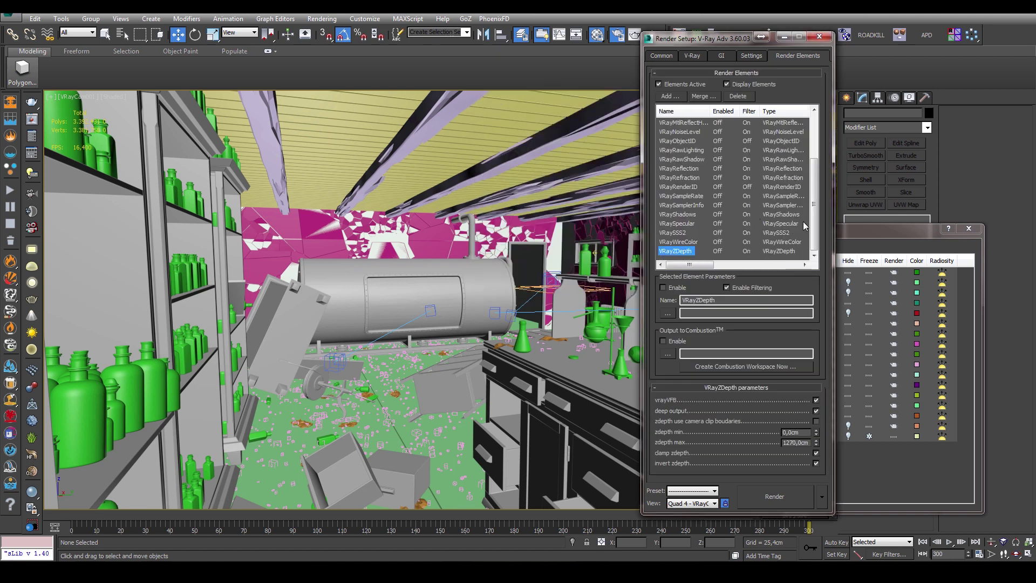
mouse_move(701, 38)
left_mouse_down()
mouse_move(820, 54)
mouse_move(849, 97)
left_mouse_up()
left_click(885, 71)
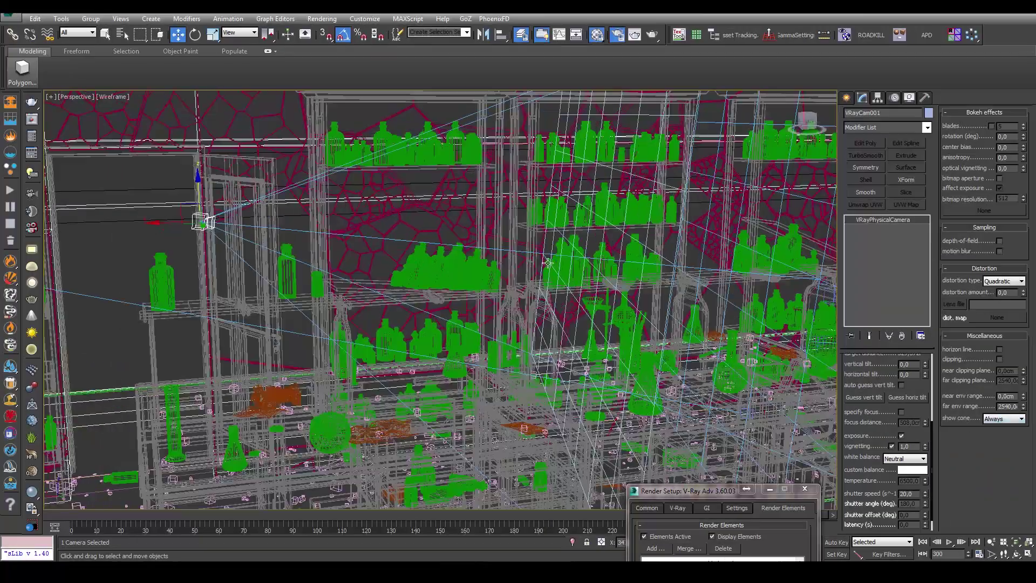
Orbit around the camera cone, then return to the V-Ray camera view.
left_click_drag(885, 448, 881, 390)
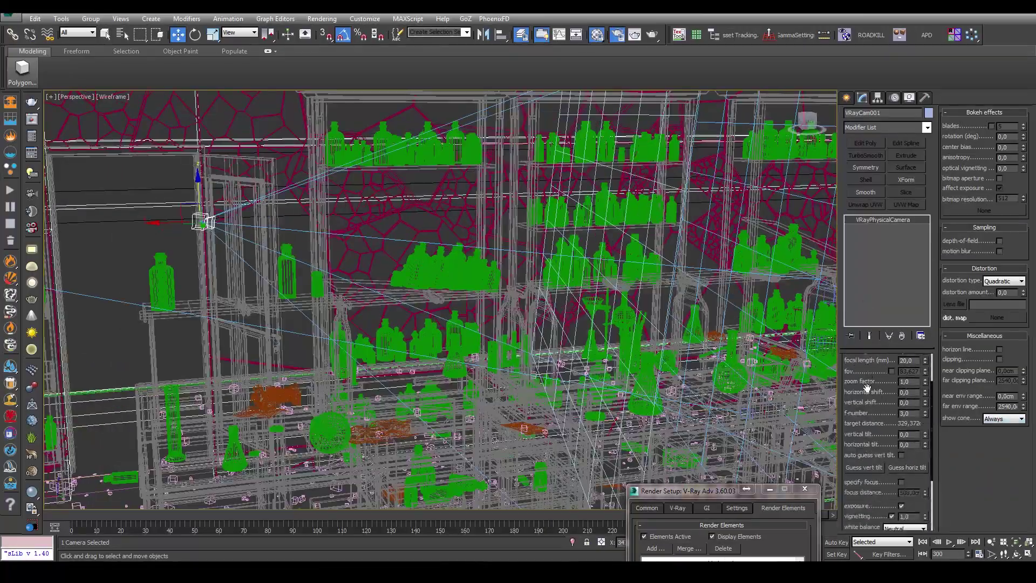
mouse_move(593, 324)
middle_mouse_down("alt")
mouse_move(775, 376)
mouse_move(626, 379)
middle_mouse_up("alt")
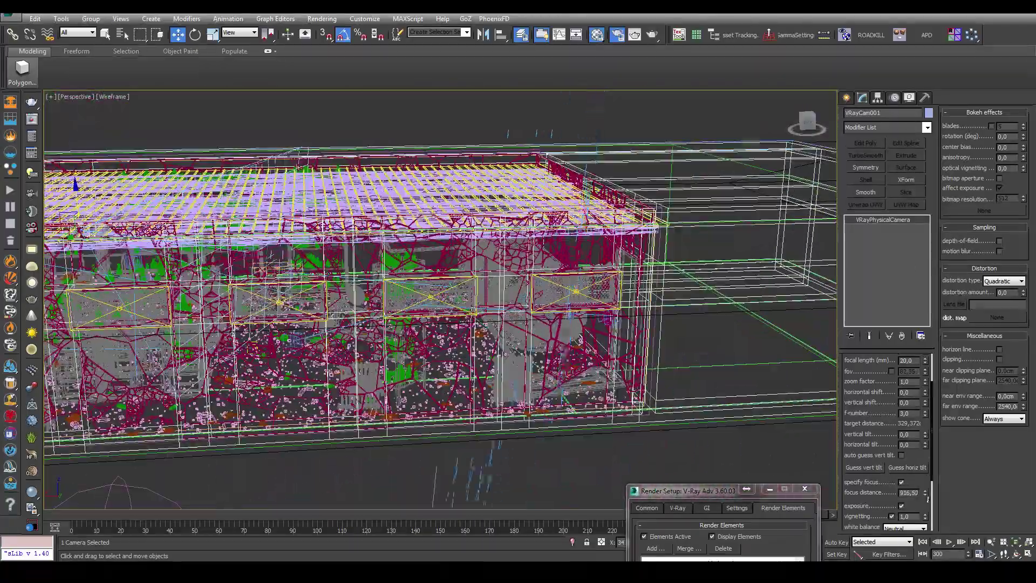
key("c")
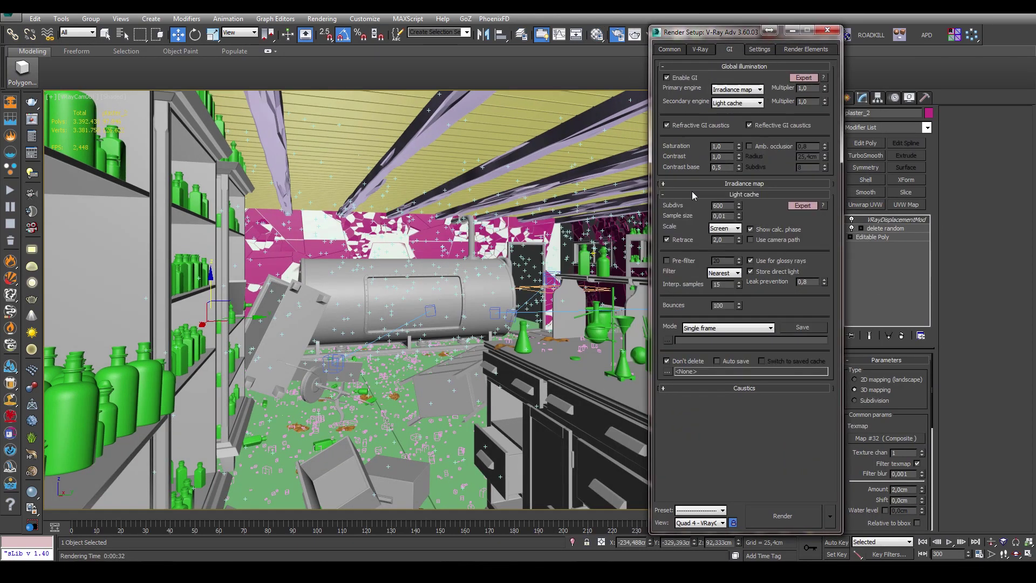
Set Max subdivs to 15 and the global DMC noise threshold to 0,005.
scroll(689, 315, "down", 3)
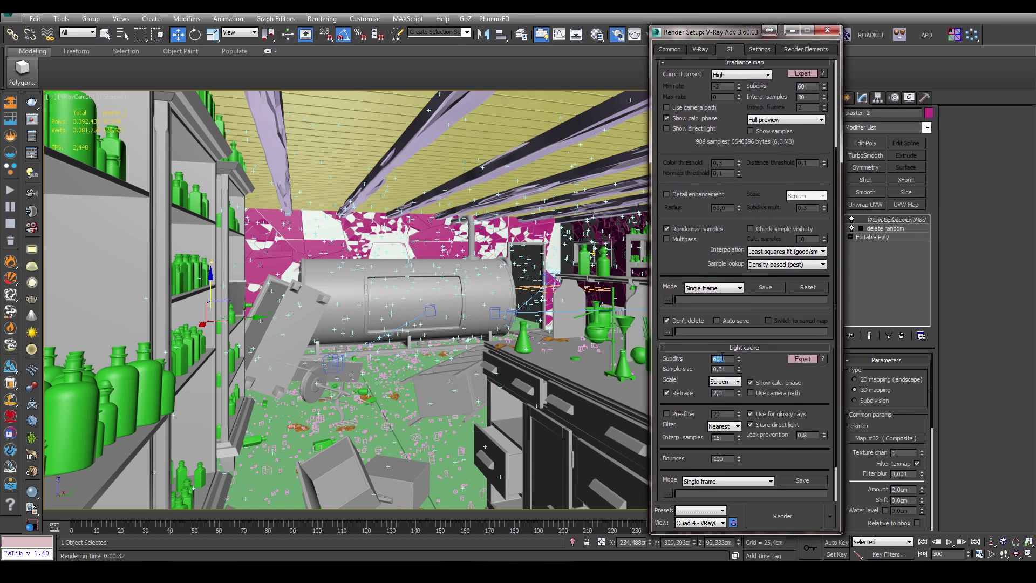
left_click_drag(680, 199, 680, 97)
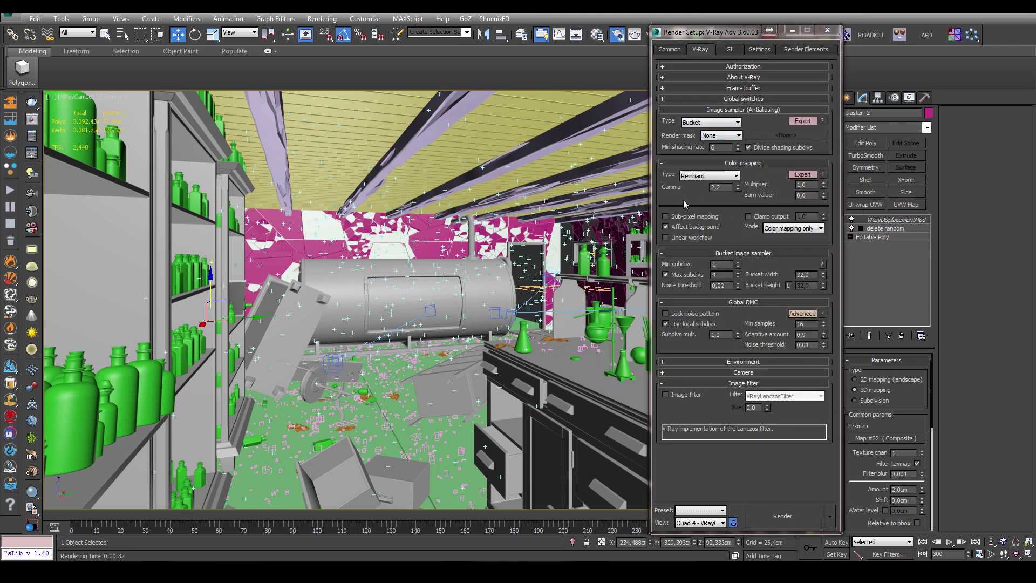
double_click(731, 274)
type("15")
key("Return")
type("0,008")
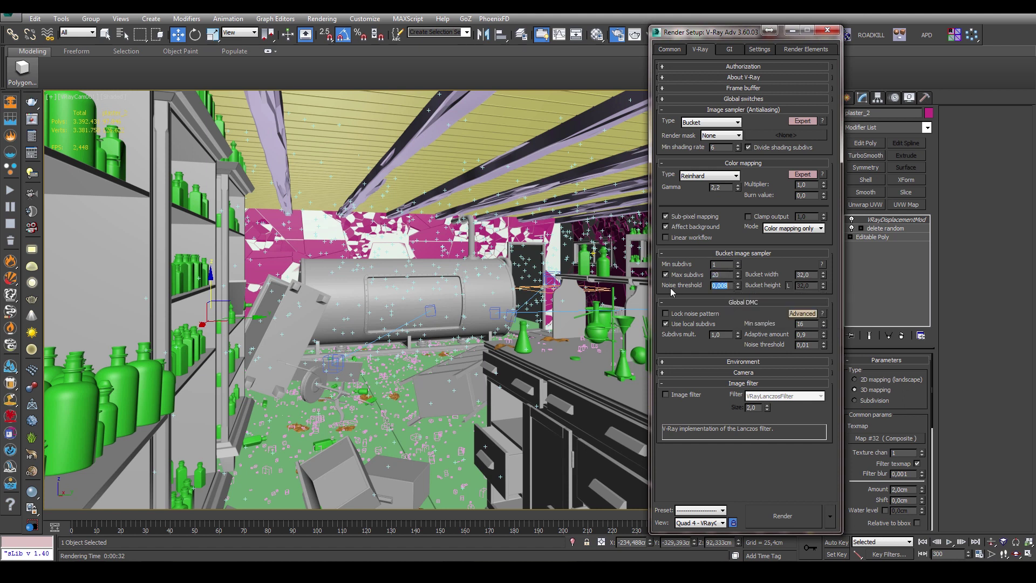
double_click(807, 344)
type("0,005")
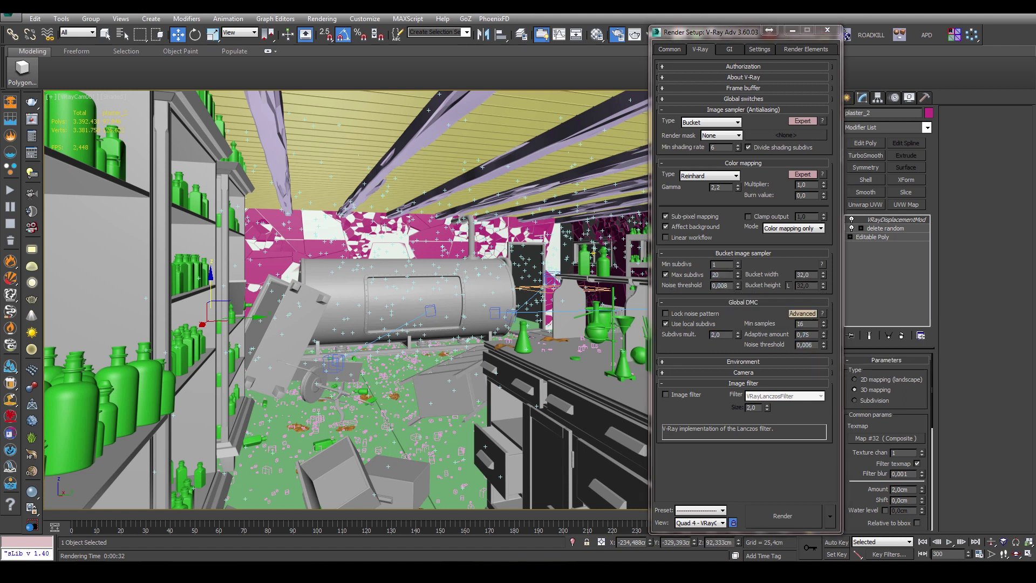
key("Return")
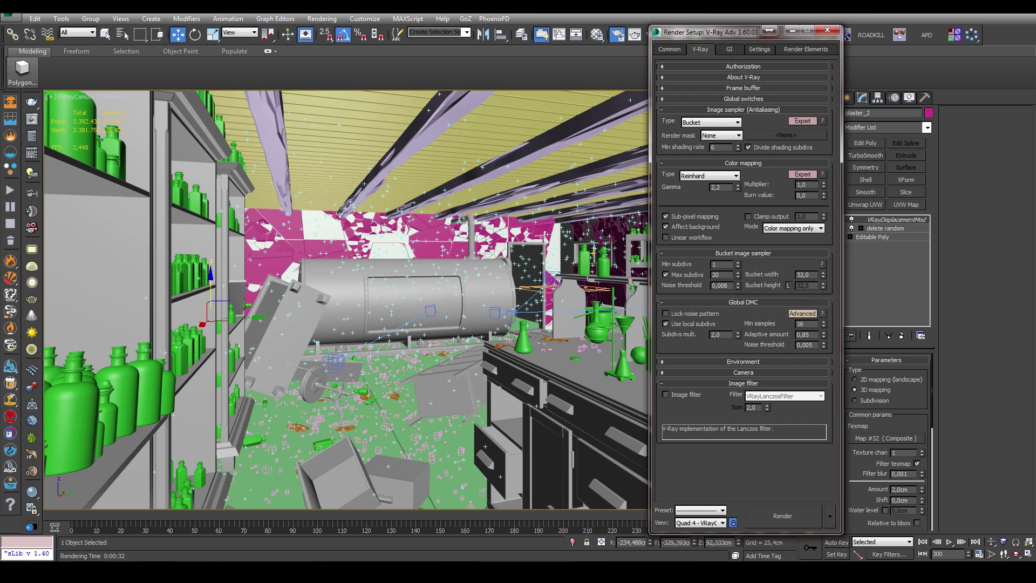
Enable image filtering with the Mitchell-Netravali filter.
left_click(665, 395)
left_click(782, 396)
left_click(766, 443)
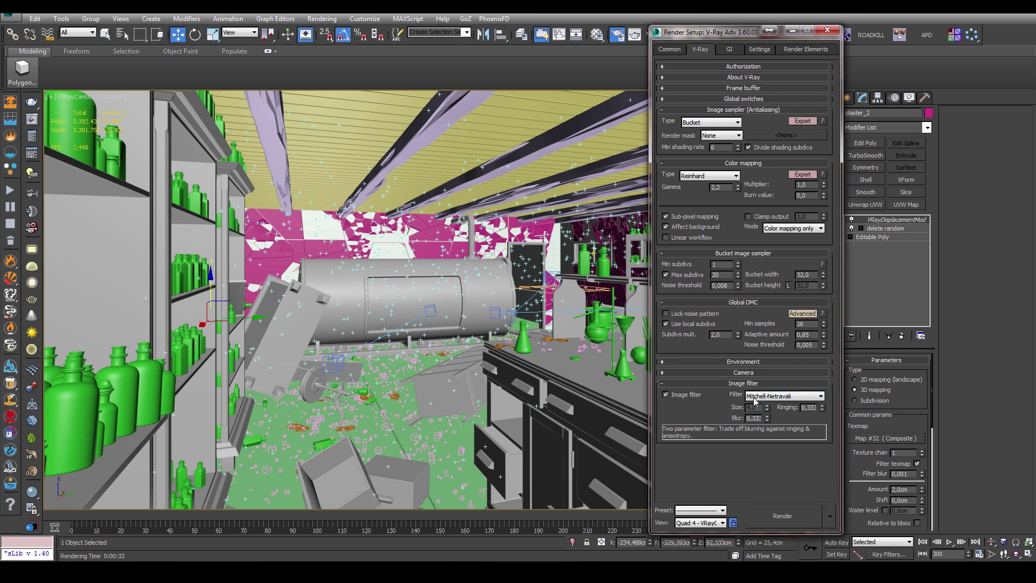
Set the output size to 1920×1080 and minimize Render Setup.
left_click(727, 89)
left_click(669, 49)
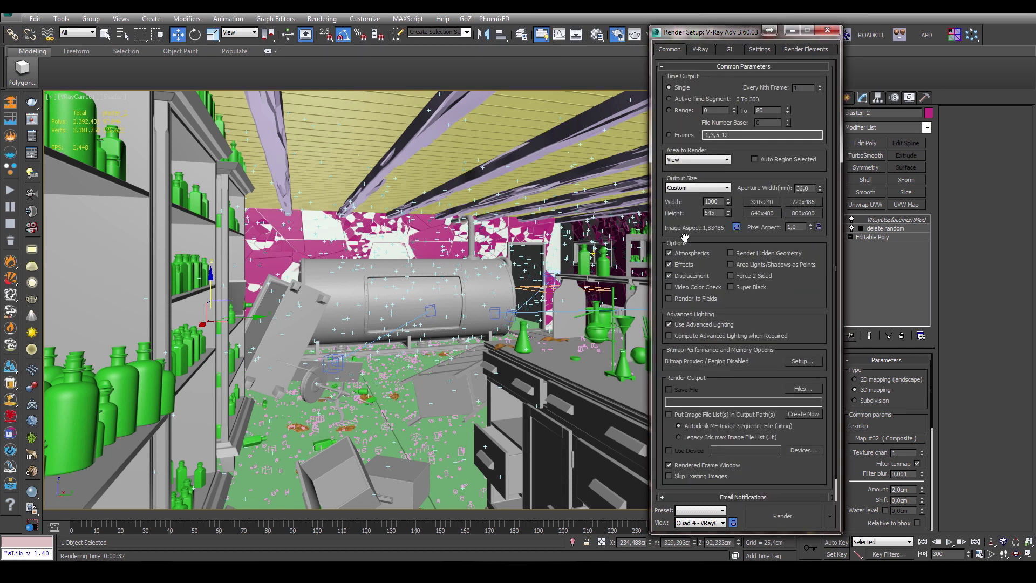
type("1920")
left_click(701, 49)
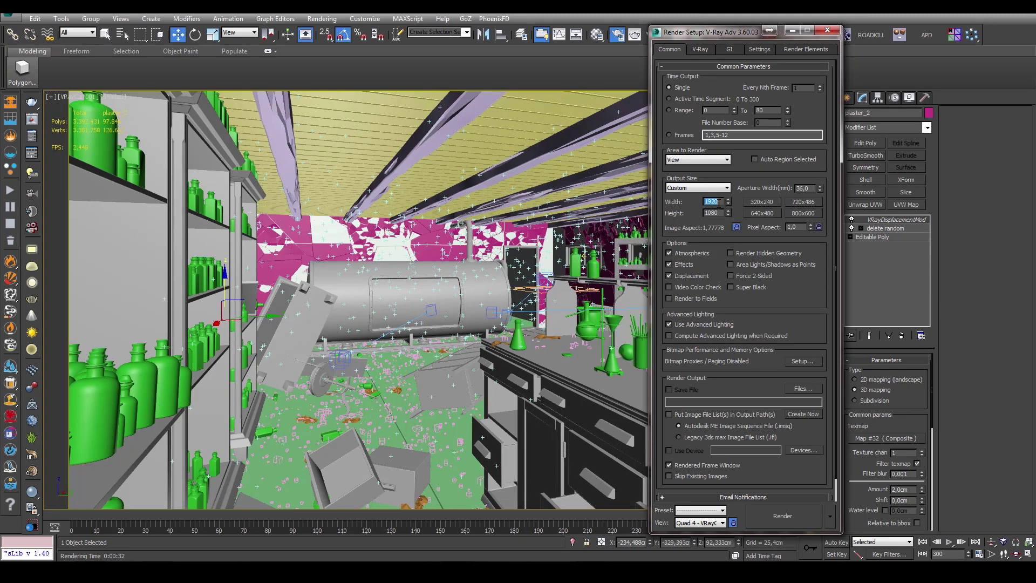
left_click_drag(802, 35, 898, 32)
left_click(888, 27)
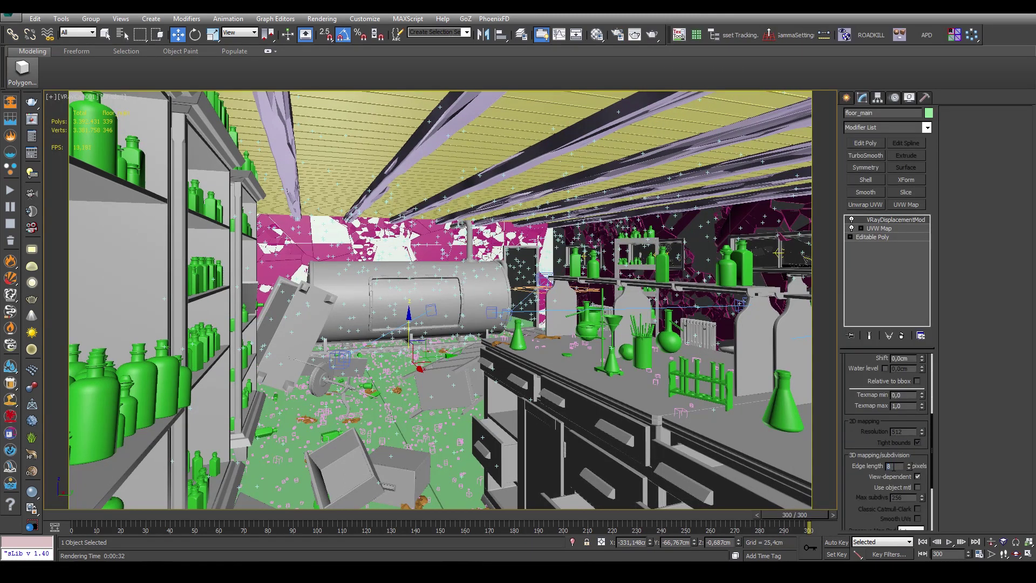
scroll(963, 401, "up", 2)
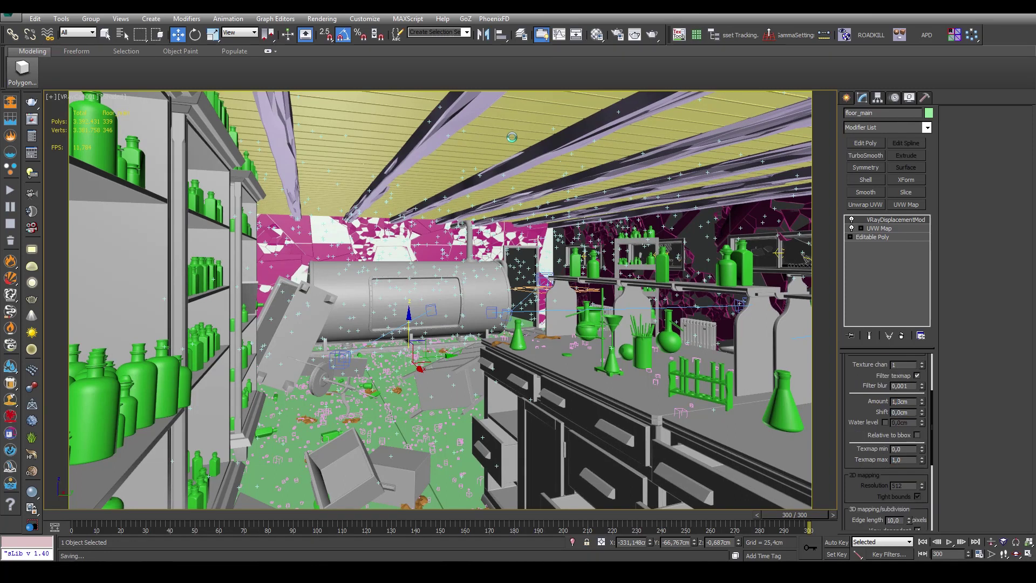